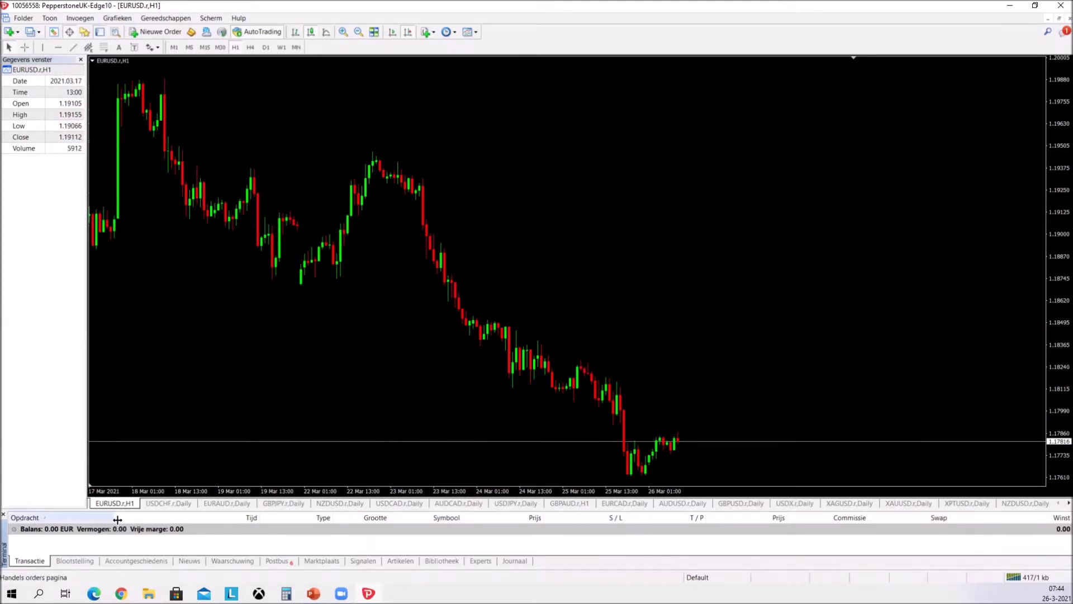
# Step: Look through the Terminal's exposure, account history and news pages, return to the trade page, and hide the Terminal
pyautogui.click(75, 562)
pyautogui.click(140, 561)
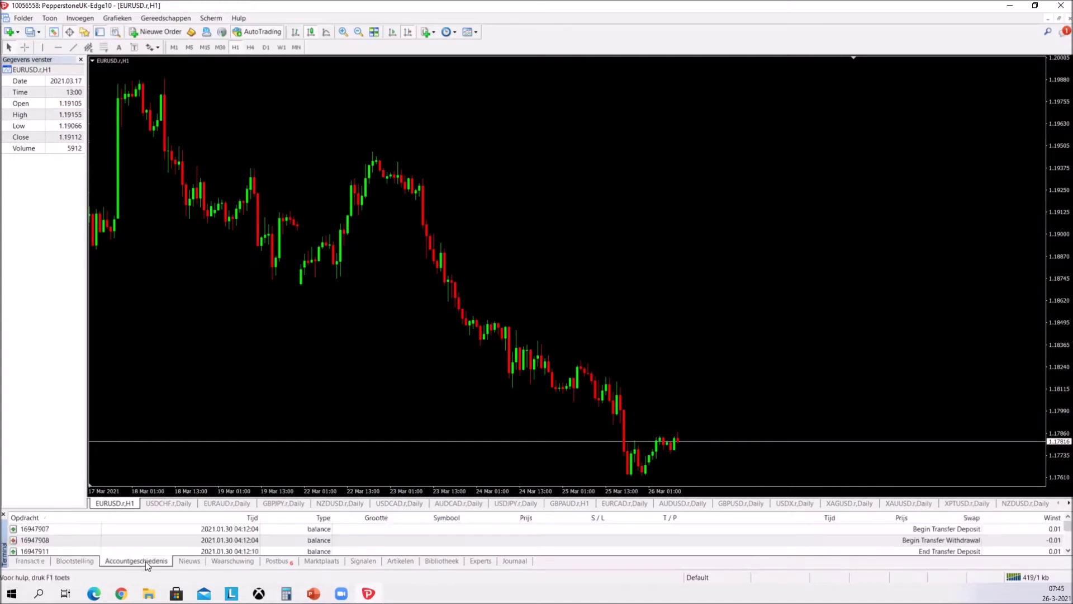
pyautogui.click(189, 561)
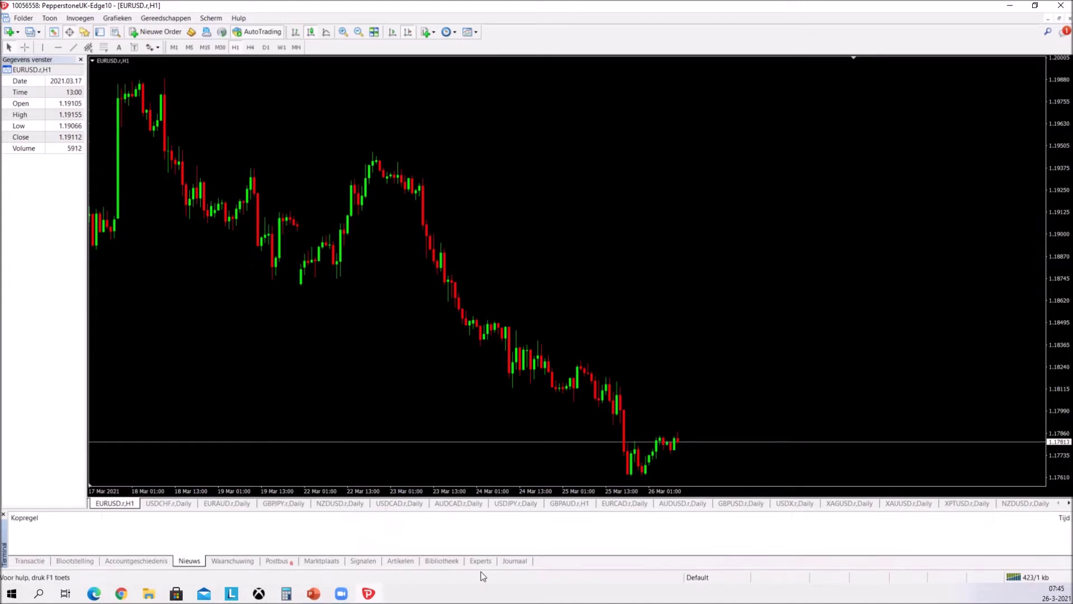
pyautogui.click(38, 561)
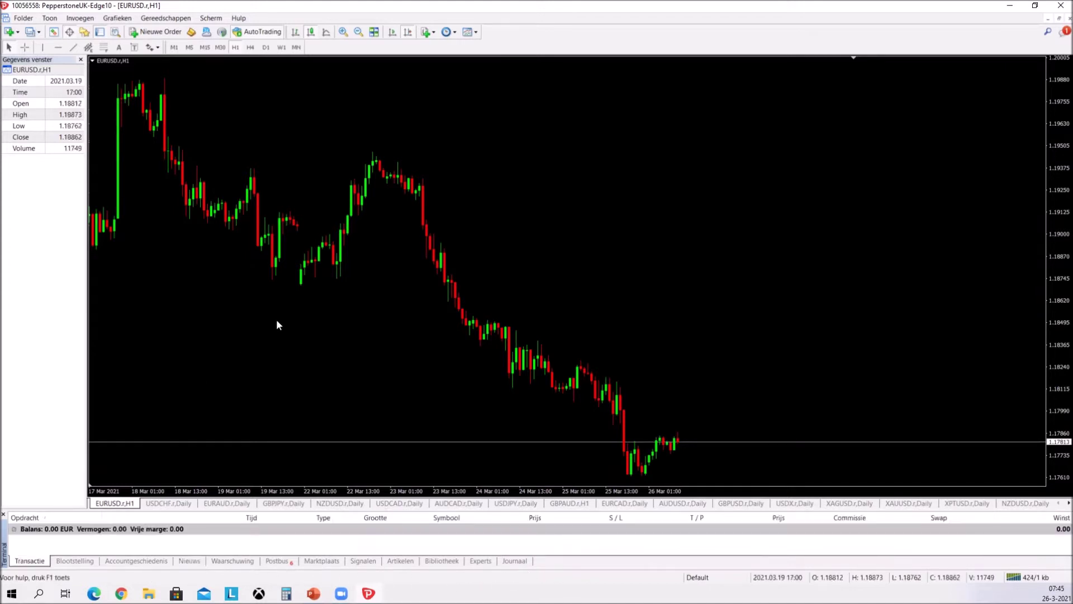
pyautogui.click(100, 32)
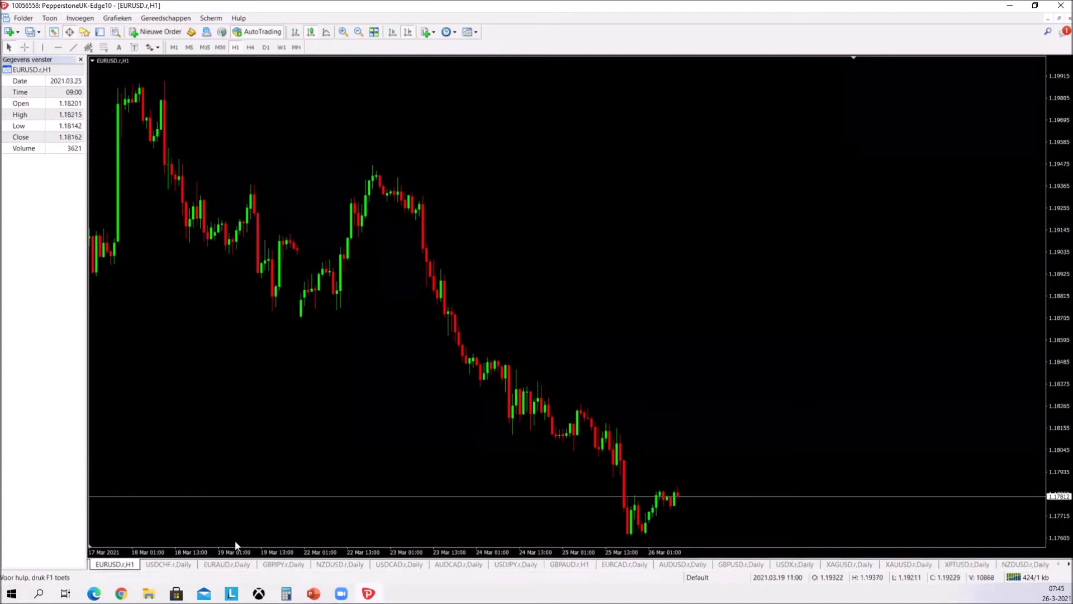
# Step: Hide the AUDNZD.r pair of the FX Minors group in the symbols list and close the list
pyautogui.click(15, 34)
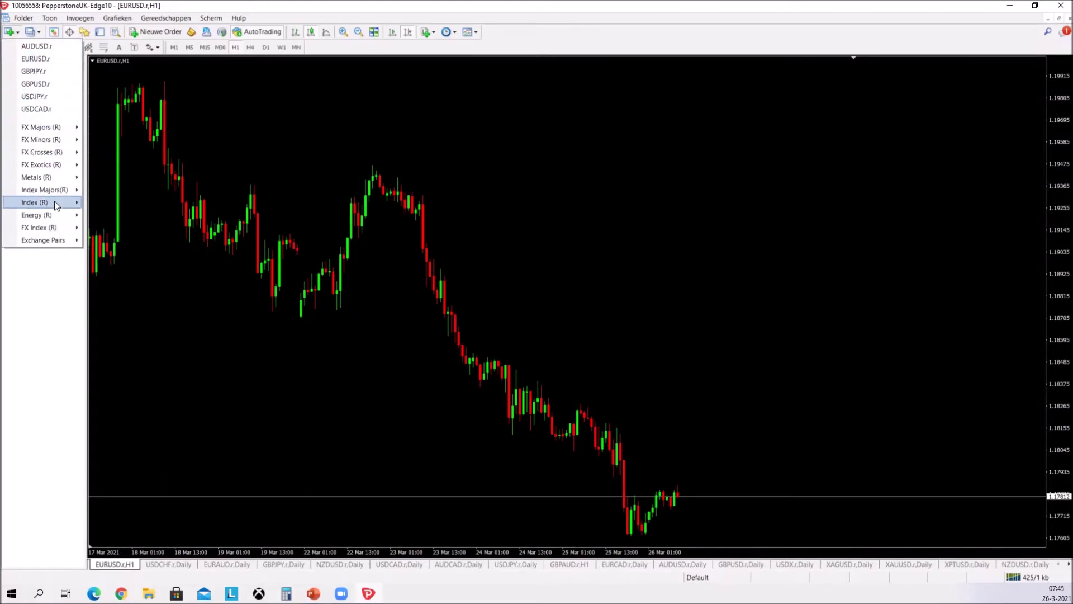
pyautogui.click(51, 20)
pyautogui.click(50, 19)
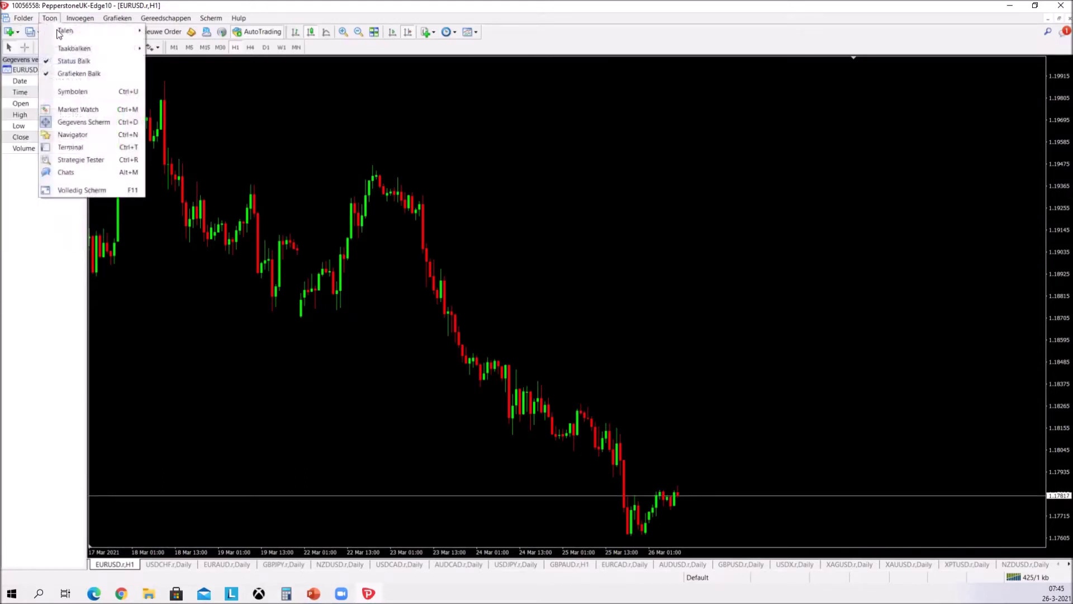
pyautogui.click(82, 93)
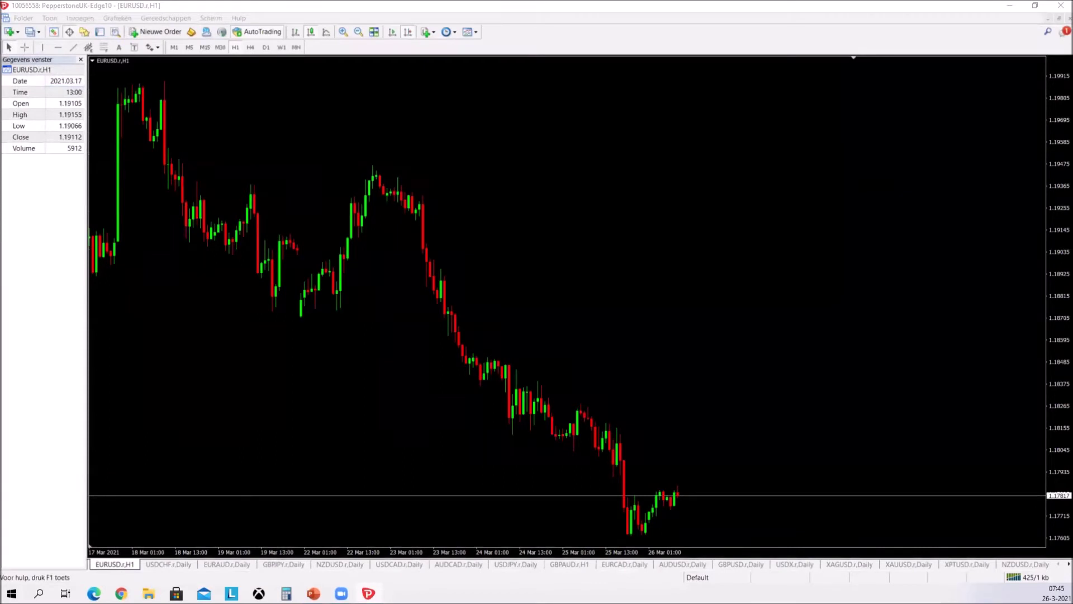
pyautogui.moveTo(514, 92); pyautogui.dragTo(516, 165)
pyautogui.scroll(3, 427, 168)
pyautogui.click(428, 127)
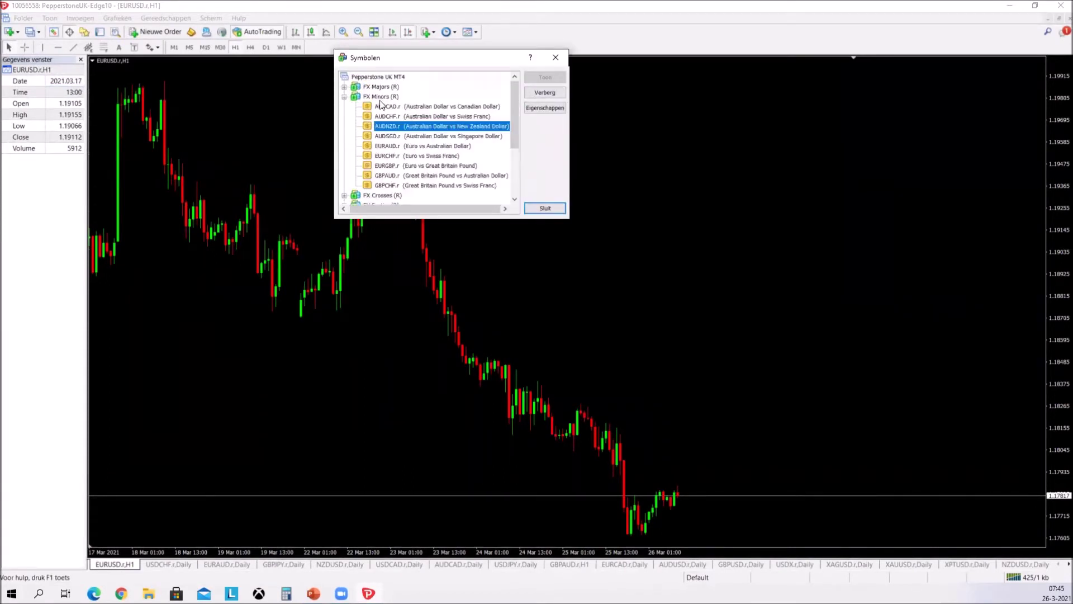
pyautogui.doubleClick(395, 126)
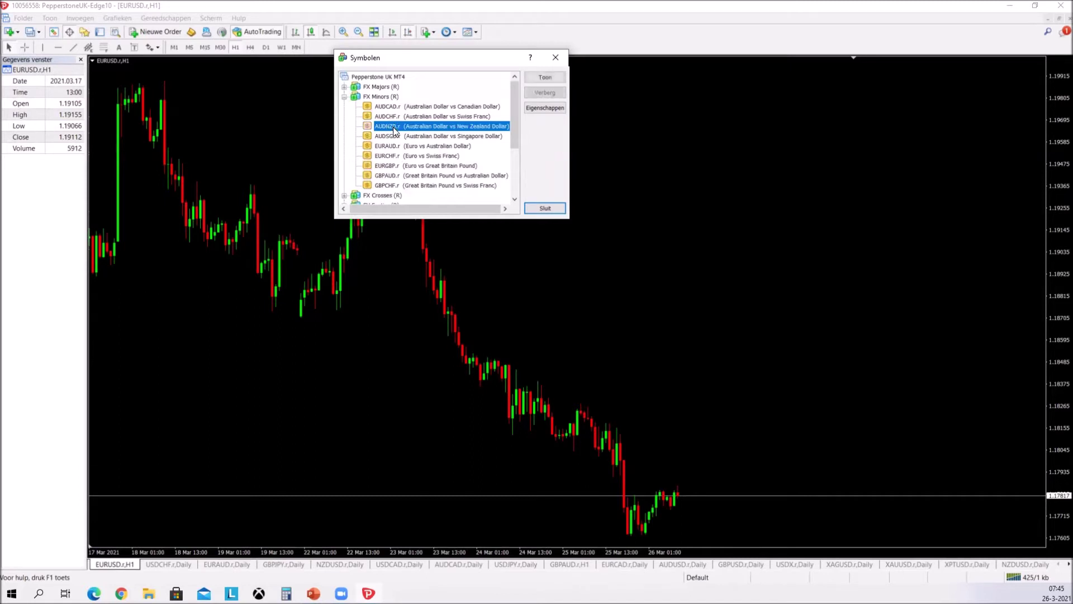
pyautogui.click(555, 57)
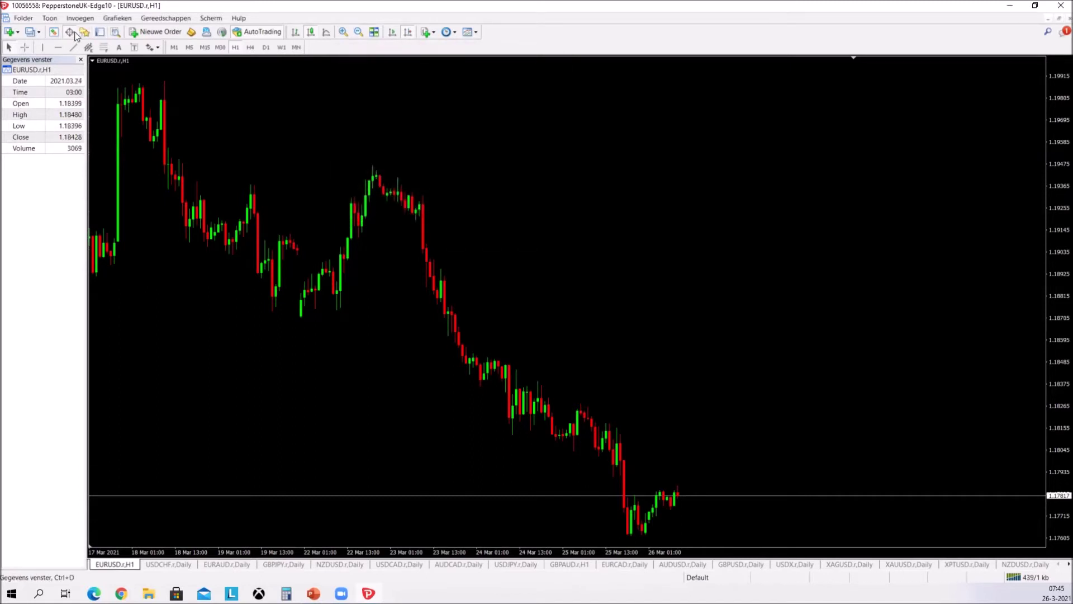
pyautogui.click(53, 34)
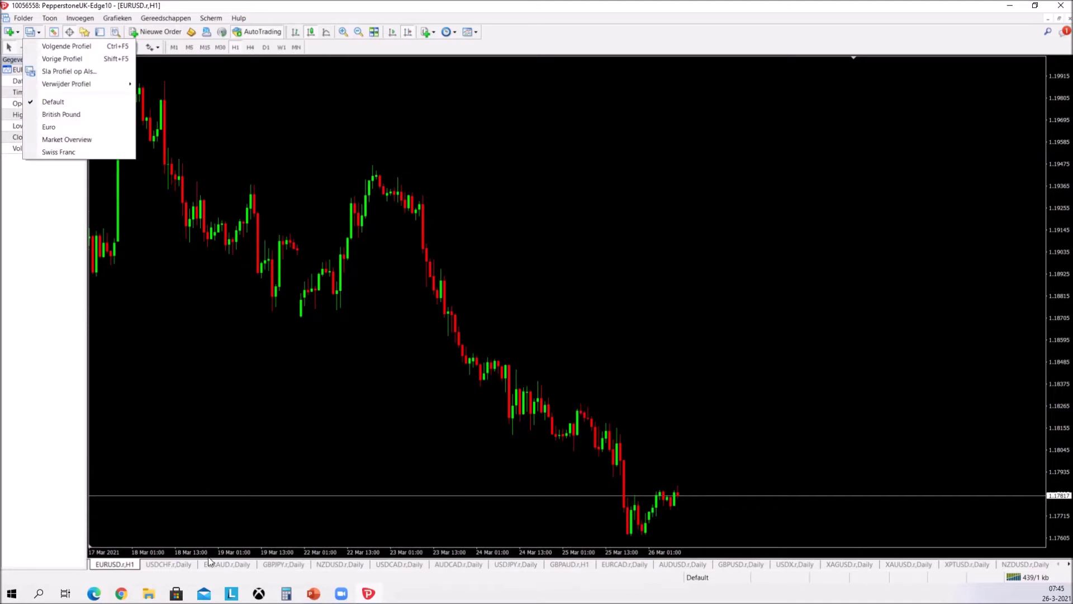
pyautogui.click(220, 495)
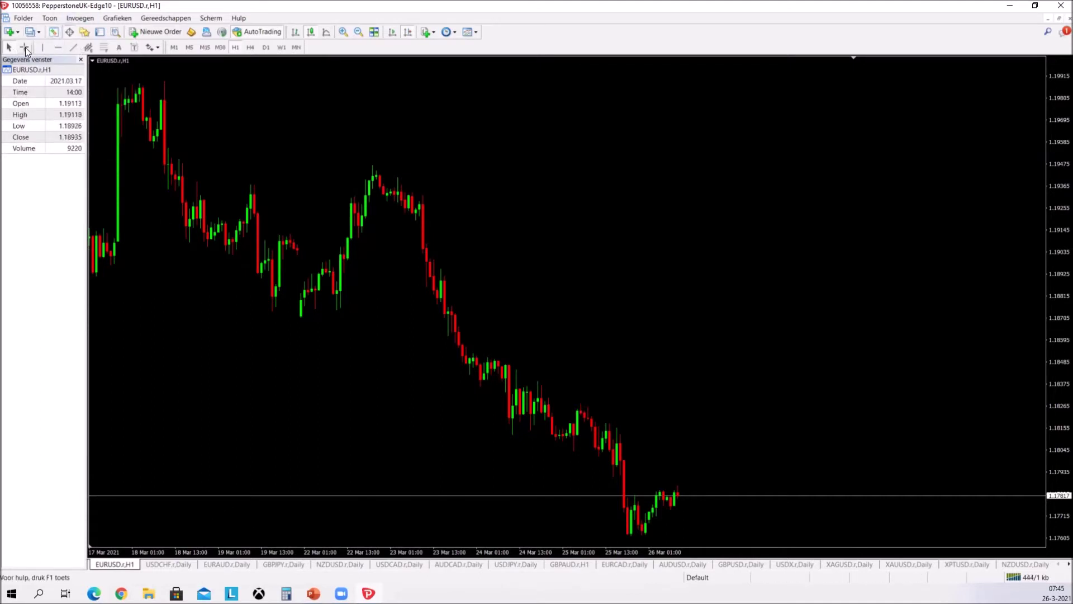
pyautogui.click(70, 32)
pyautogui.click(69, 32)
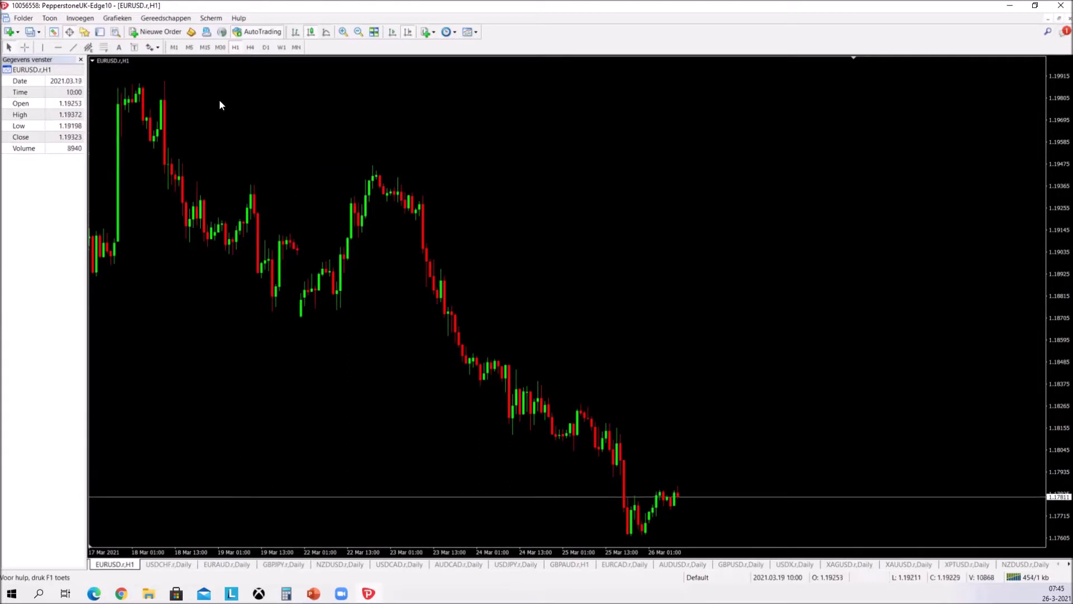
# Step: Measure the price decline after the 22 March peak on the EURUSD.r H1 chart with the crosshair
pyautogui.click(22, 48)
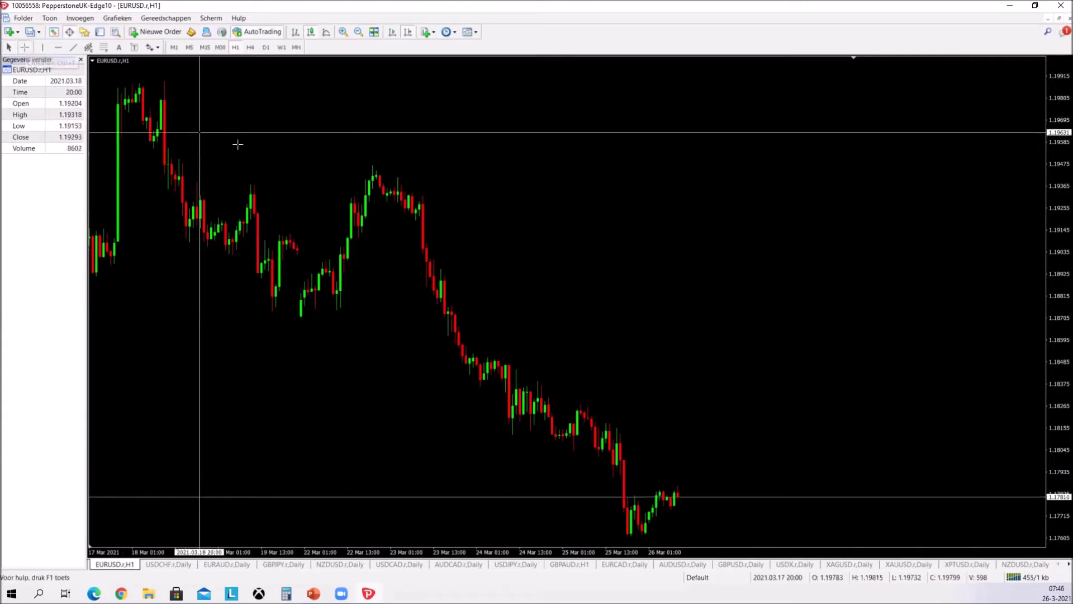
pyautogui.moveTo(332, 177); pyautogui.dragTo(518, 357)
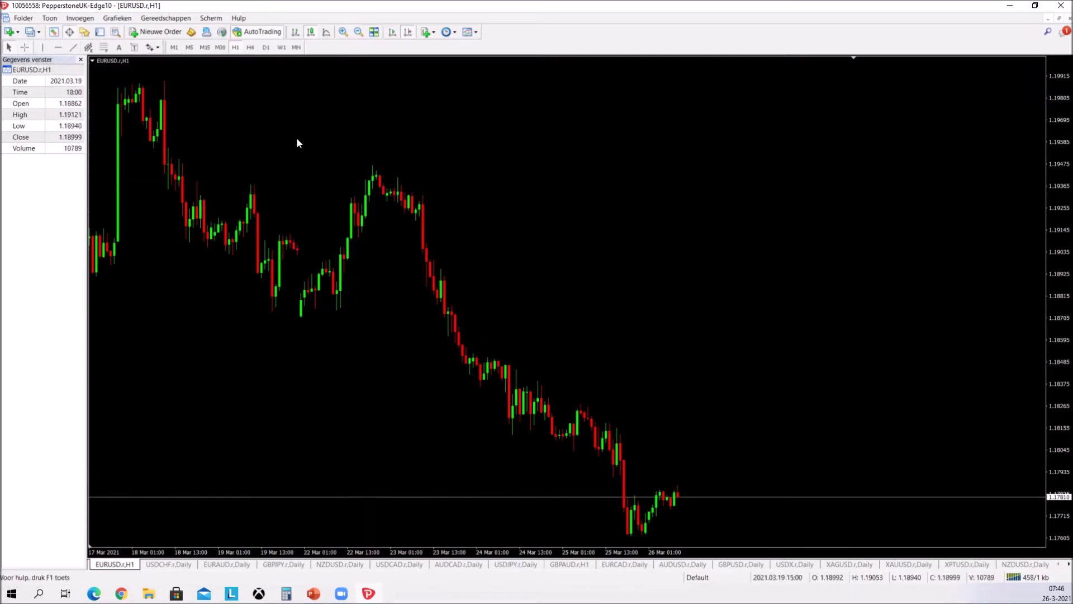
# Step: Try a horizontal line above the price on the EURUSD.r H1 chart and remove it
pyautogui.click(58, 47)
pyautogui.click(251, 120)
pyautogui.hotkey('ctrl', 'z')
# Step: Draw a Fibonacci retracement from about 1.1968 down to about 1.1902 on the EURUSD.r H1 chart
pyautogui.click(104, 47)
pyautogui.hotkey('ctrl', 'z')
pyautogui.moveTo(351, 255); pyautogui.dragTo(352, 256)
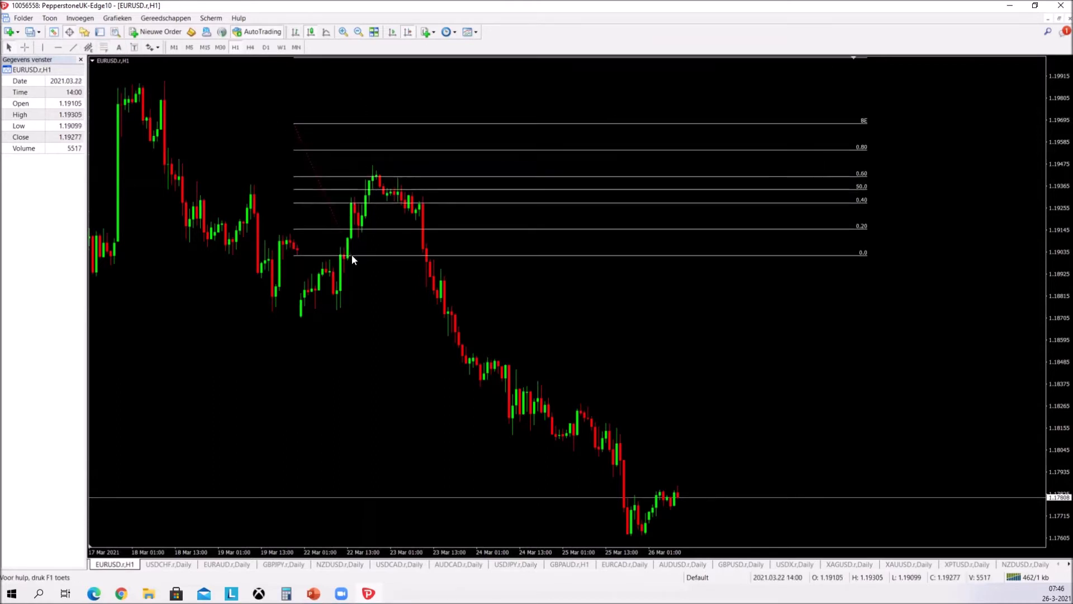
# Step: Review the Fibonacci level settings of the drawn retracement and delete the retracement from the chart
pyautogui.rightClick(352, 254)
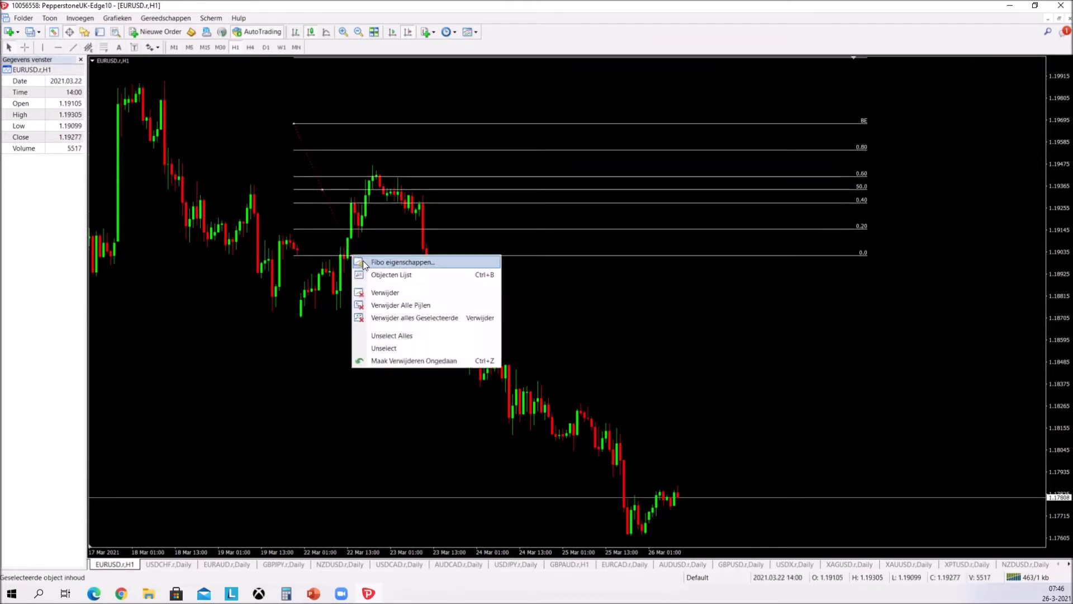
pyautogui.click(364, 261)
pyautogui.click(620, 269)
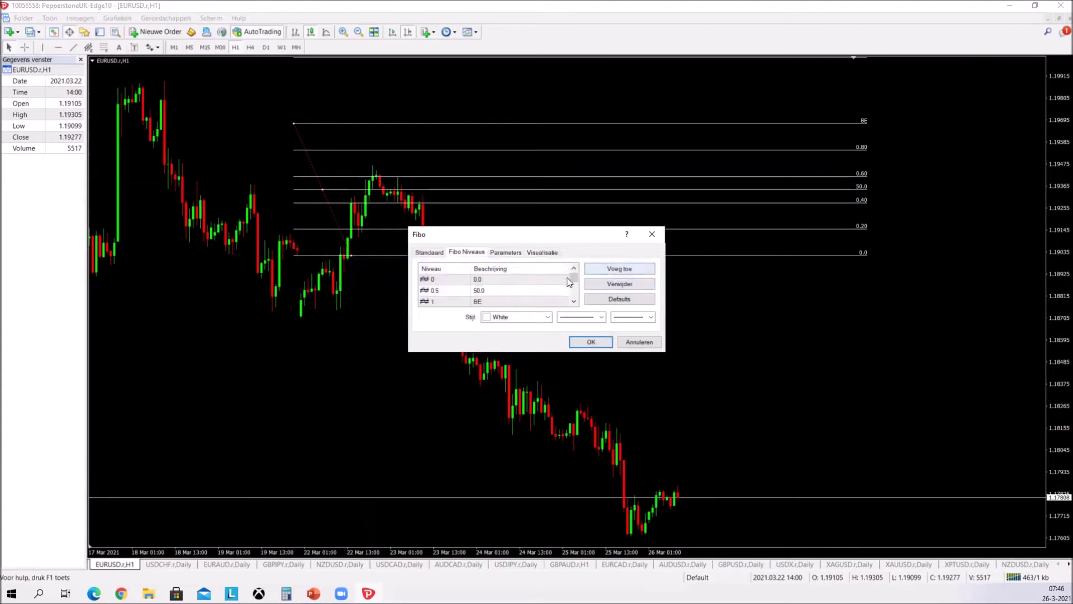
pyautogui.moveTo(573, 279); pyautogui.dragTo(574, 292)
pyautogui.press('Escape')
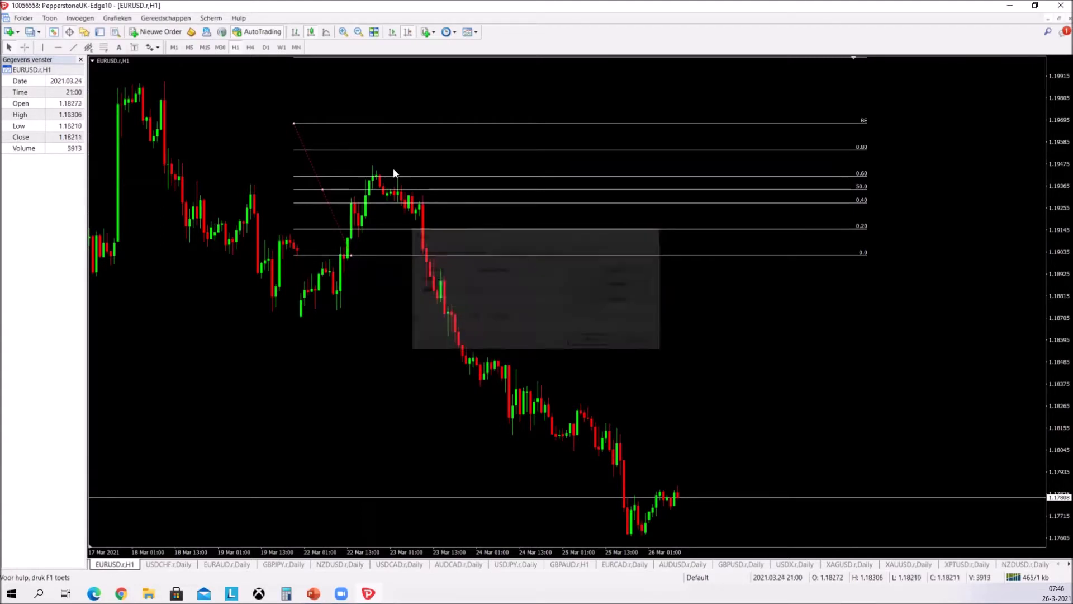
pyautogui.press('Delete')
# Step: Try placing a text label reading "sg" in the empty area above the EURUSD.r candles
pyautogui.click(119, 47)
pyautogui.click(272, 122)
pyautogui.press('Tab')
pyautogui.write('sg')
pyautogui.click(593, 342)
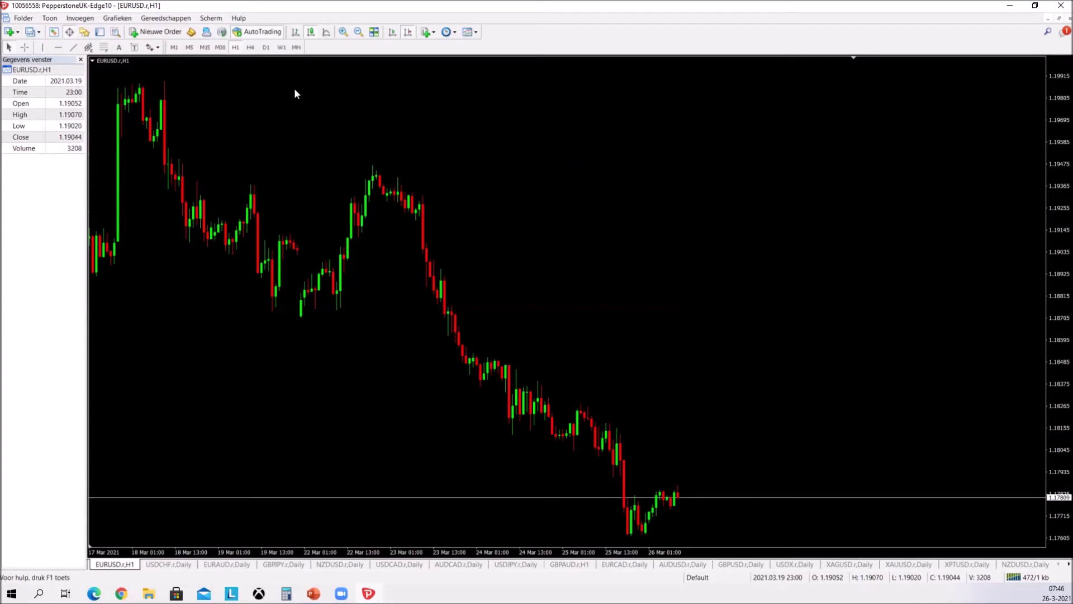
# Step: Try the M1 timeframe on the EURUSD.r chart and set the chart to the daily timeframe
pyautogui.click(174, 47)
pyautogui.click(266, 47)
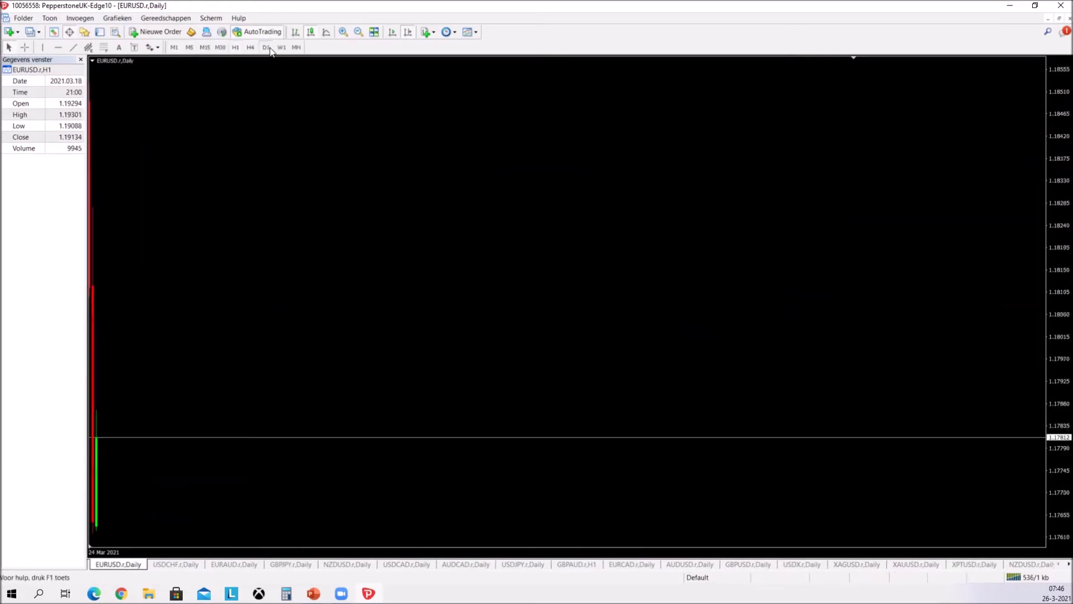
# Step: Show the Navigator's indicators, view the Indicators folder inside MQL4 in the data folder, and close both again
pyautogui.click(84, 32)
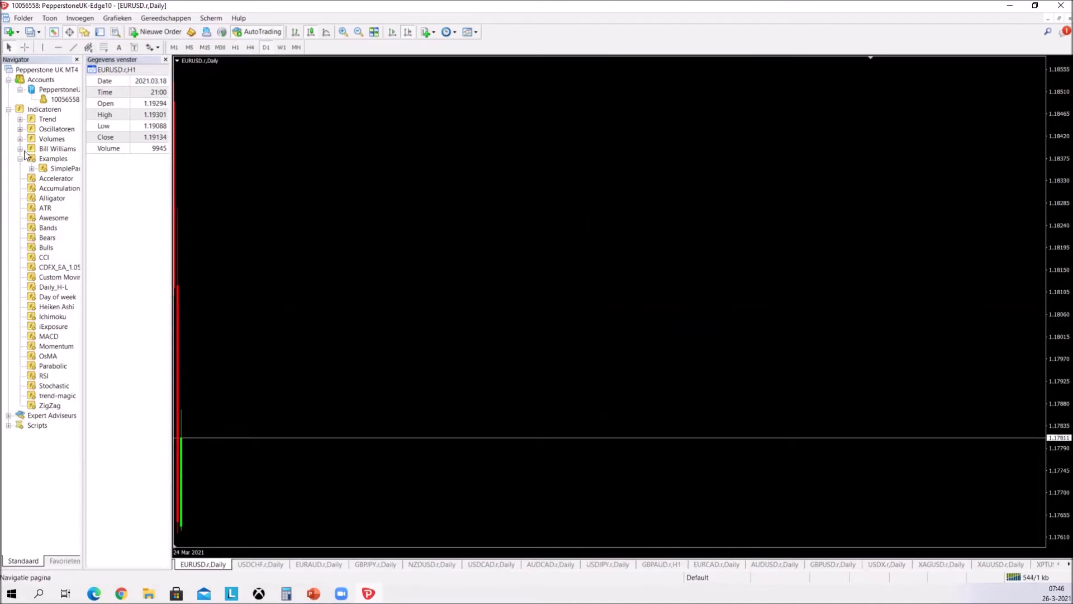
pyautogui.click(24, 18)
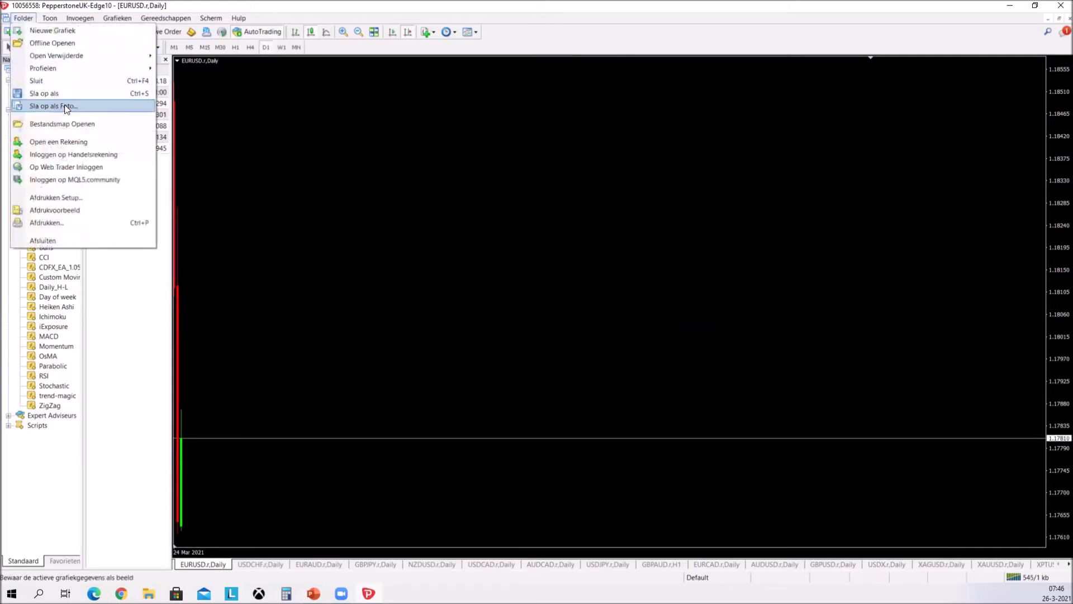
pyautogui.click(77, 124)
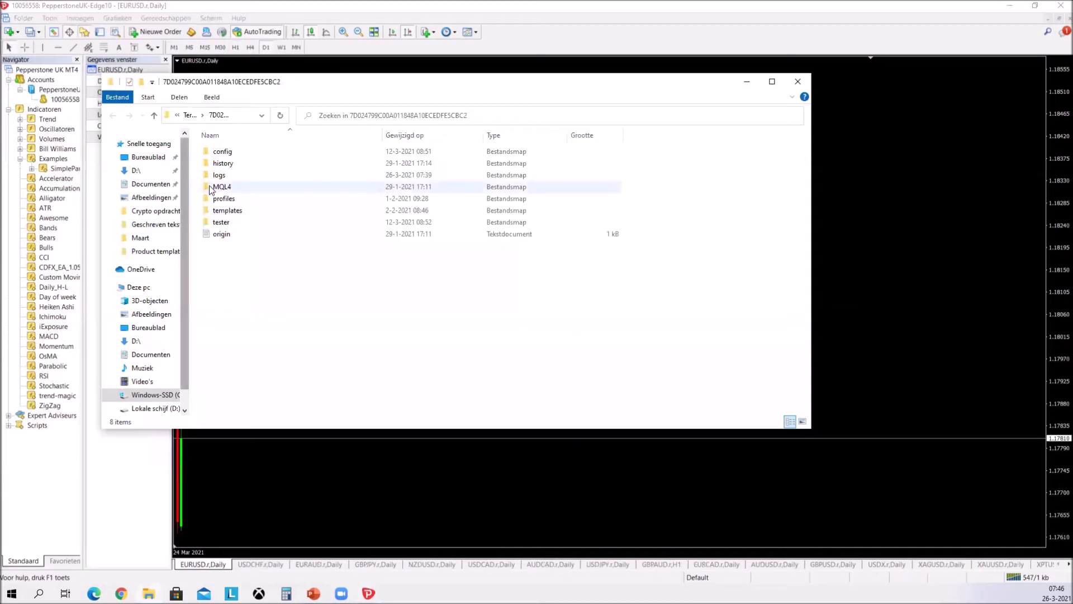
pyautogui.doubleClick(257, 187)
pyautogui.doubleClick(260, 201)
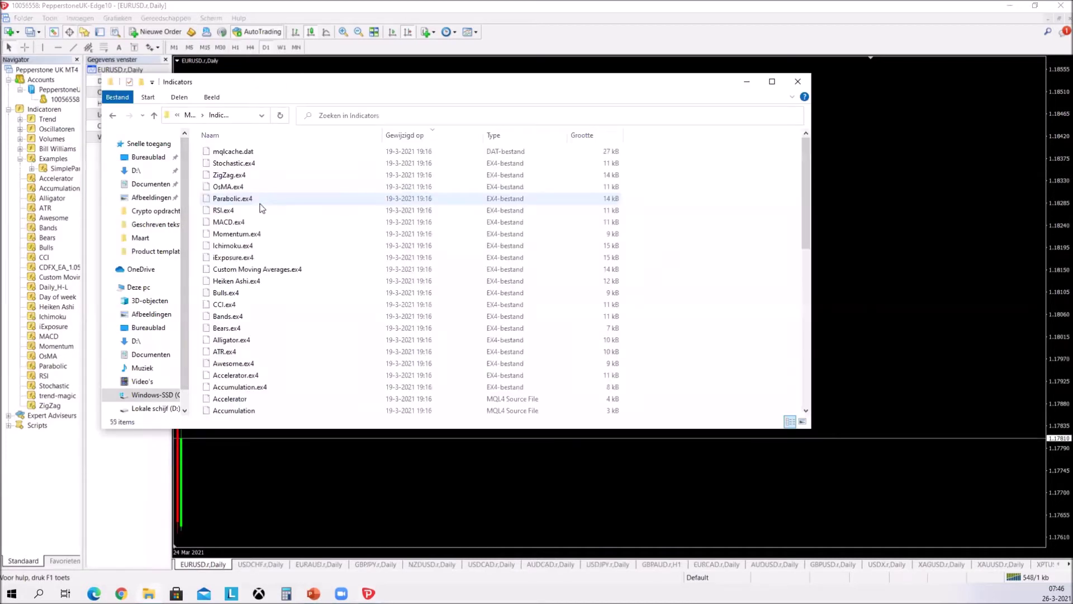
pyautogui.click(798, 82)
pyautogui.click(84, 32)
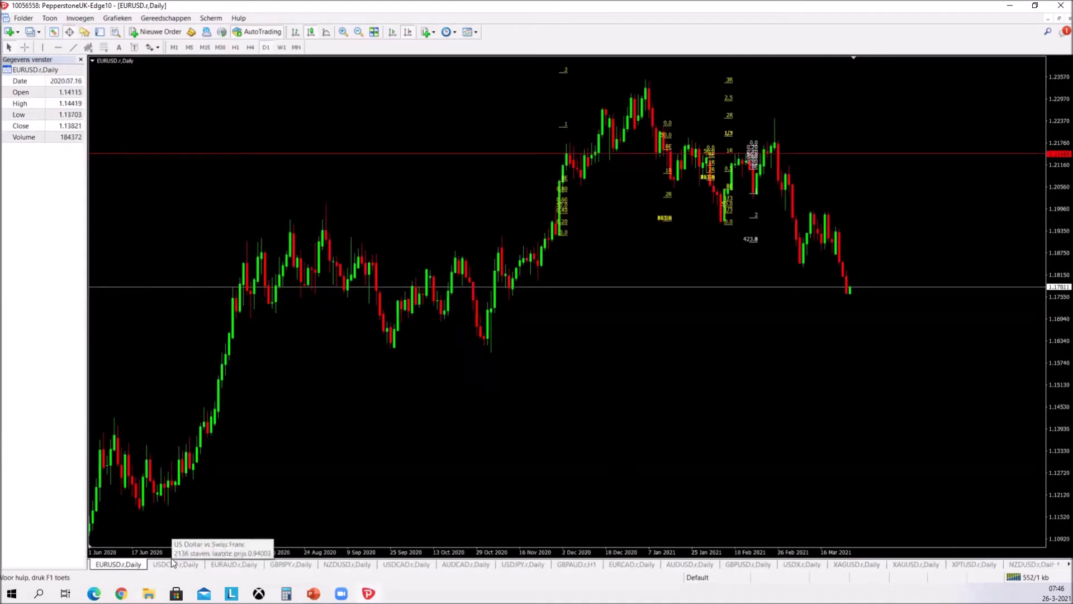
# Step: Switch to the GBPJPY.r daily chart and bring its candles back to mid-January 2021 into view
pyautogui.click(302, 564)
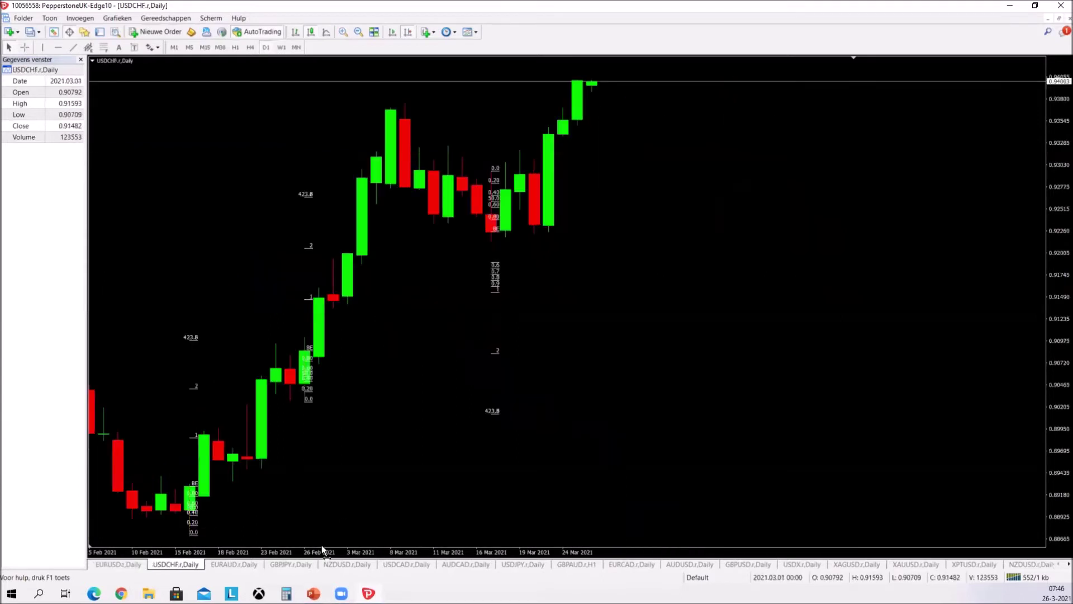
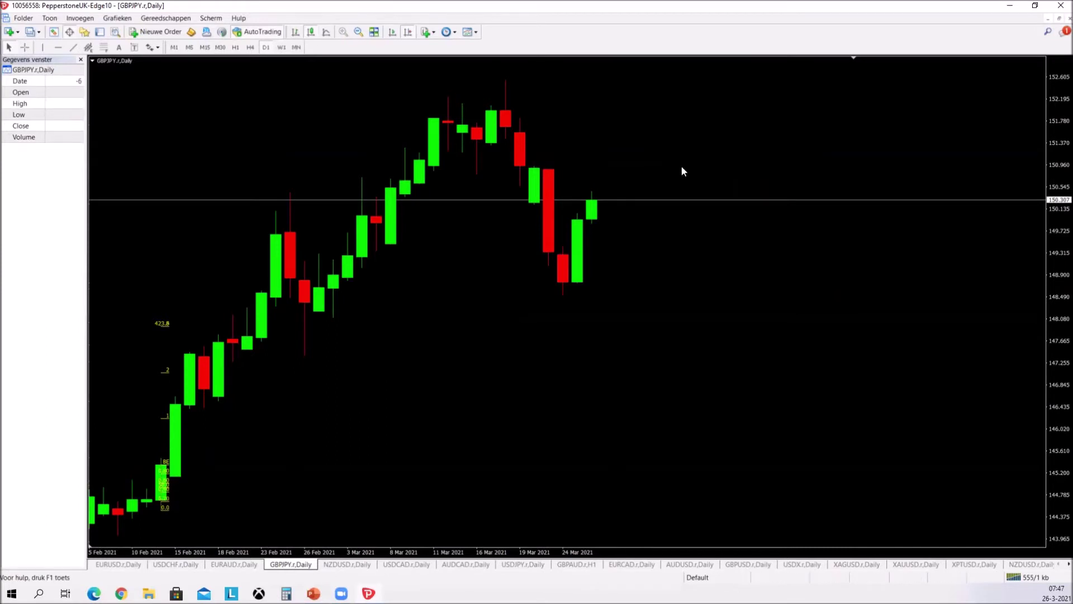
pyautogui.scroll(5, 647, 163)
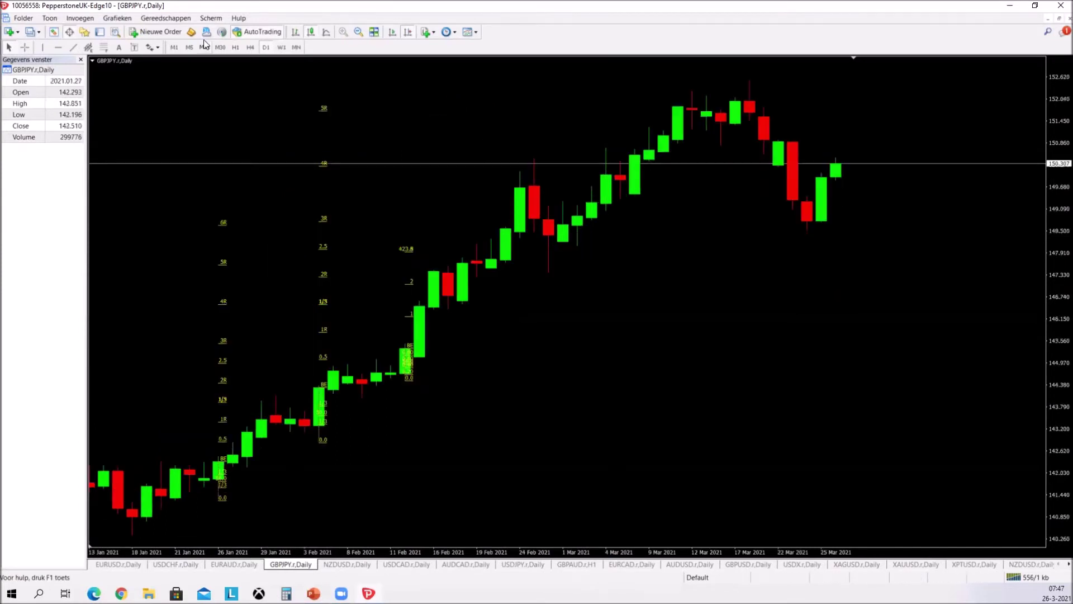
# Step: Examine the pending order and market execution types in a new GBPJPY.r order, and close it without placing anything
pyautogui.click(157, 32)
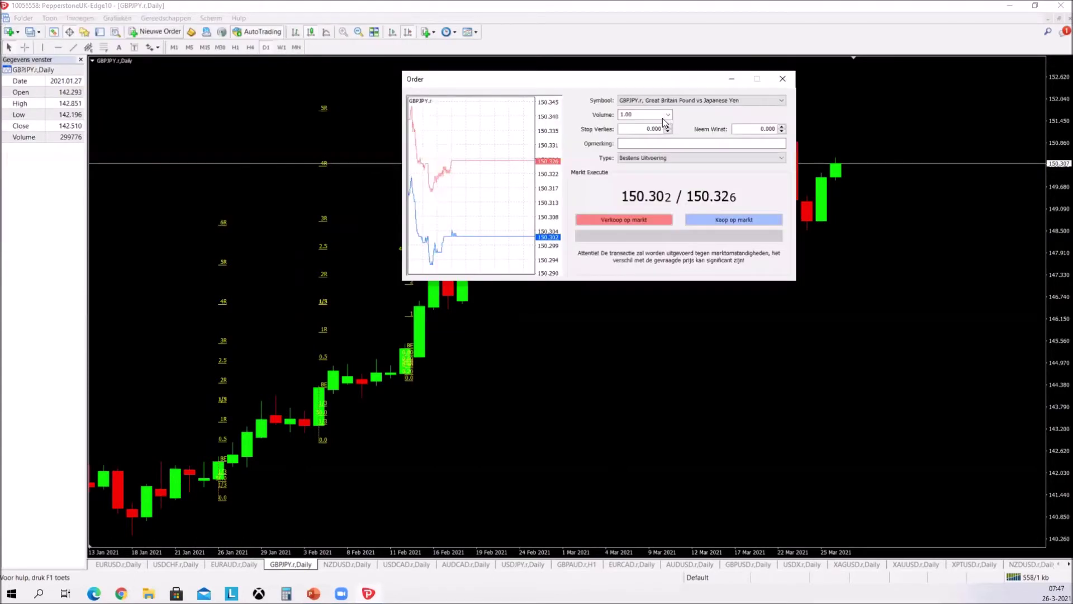
pyautogui.click(651, 159)
pyautogui.click(649, 174)
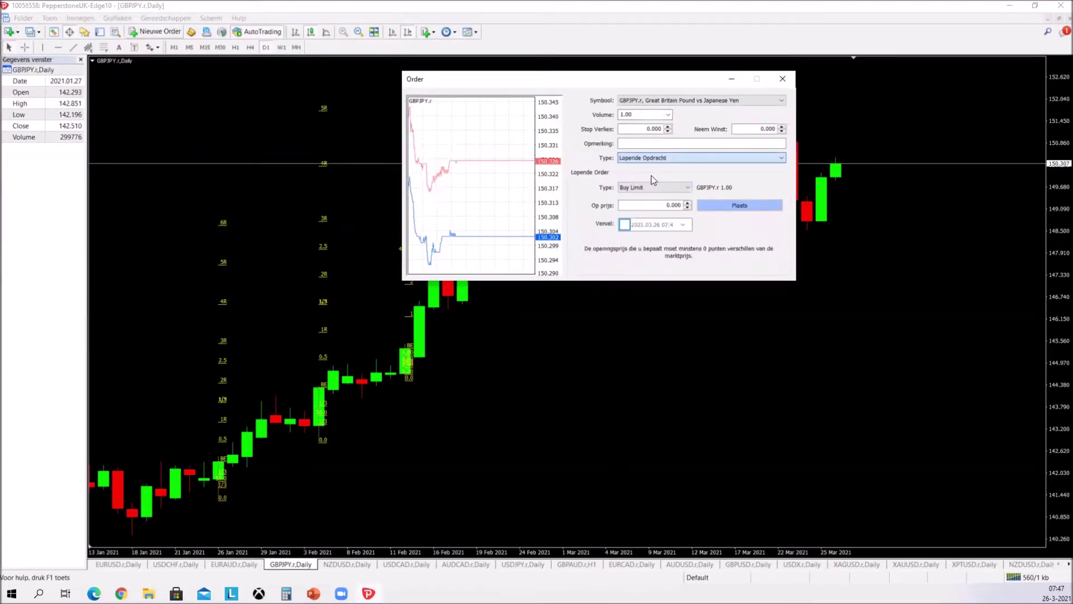
pyautogui.click(652, 160)
pyautogui.click(653, 168)
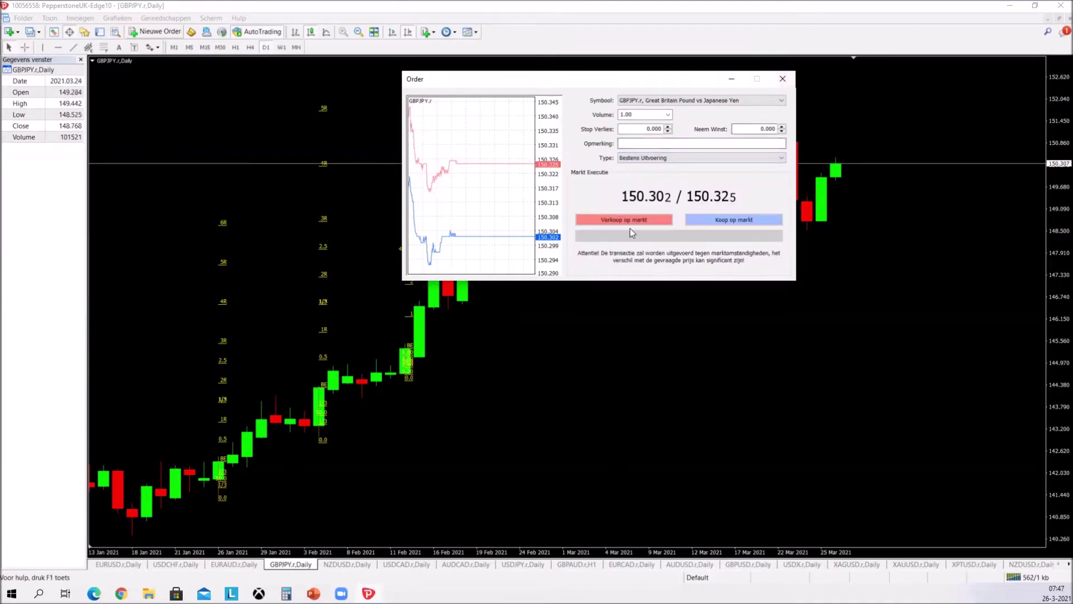
pyautogui.click(782, 78)
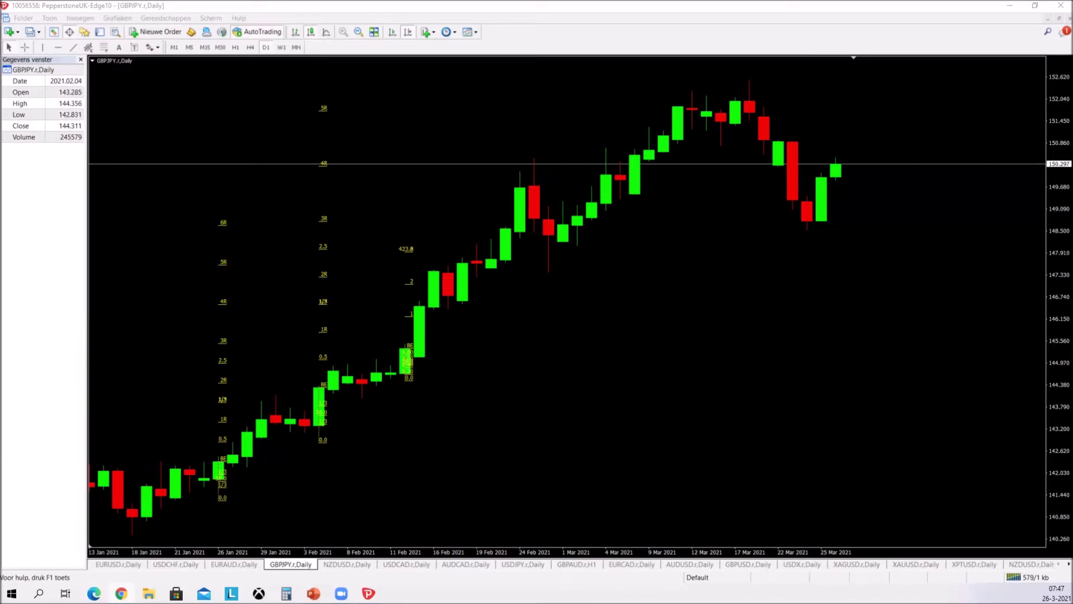
# Step: Switch to the Myfxbook Position Size Calculator in Chrome and dismiss the advertisement covering it
pyautogui.click(615, 62)
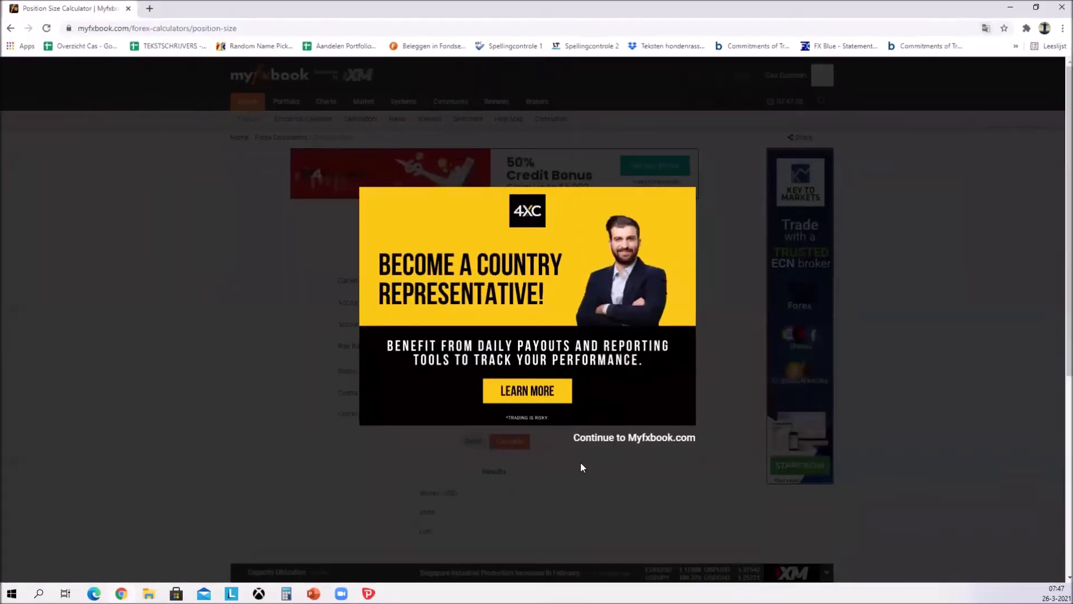
pyautogui.click(632, 438)
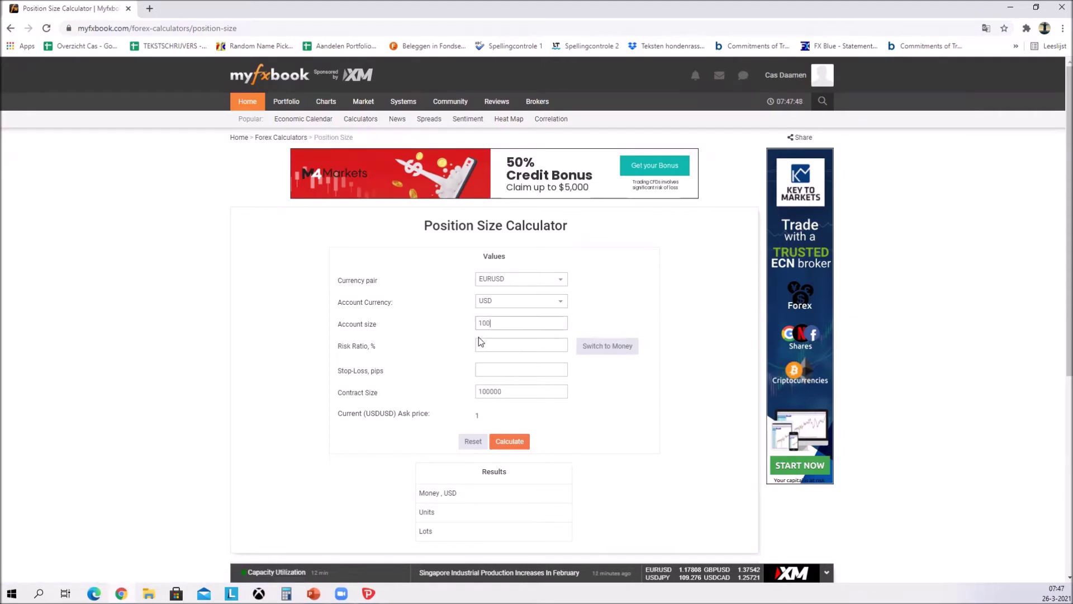
# Step: Fill in the position size calculator with account currency EUR, currency pair GBPJPY and a risk ratio of 2%
pyautogui.click(562, 303)
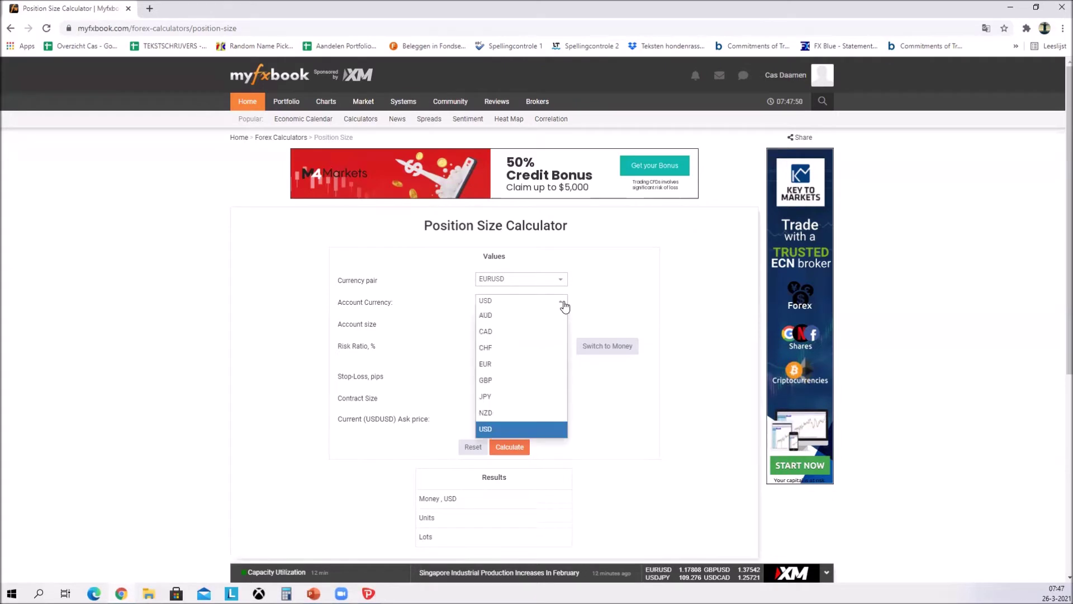
pyautogui.click(513, 364)
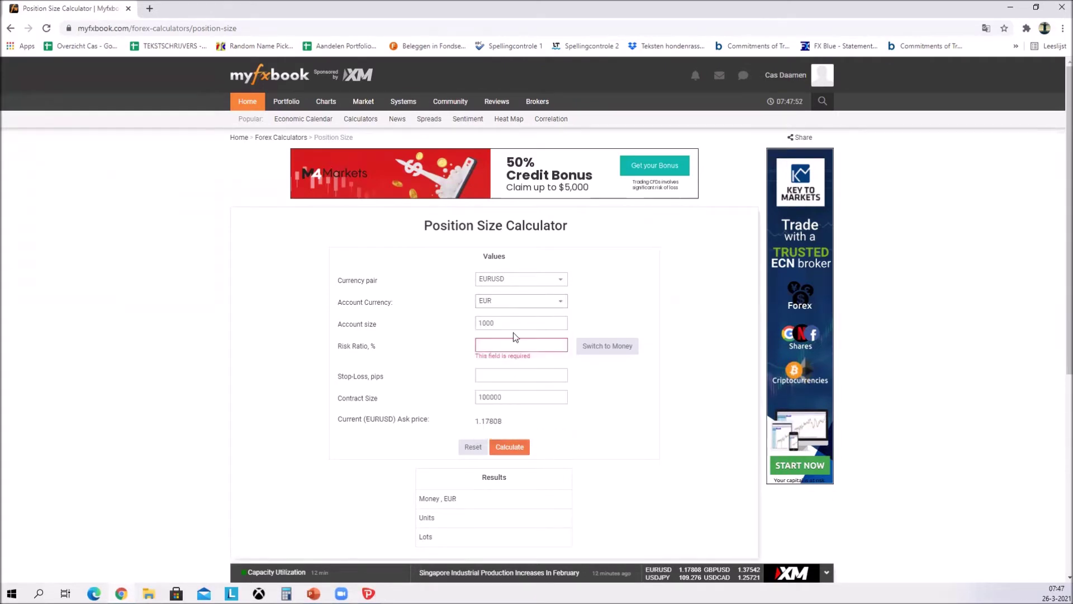
pyautogui.click(518, 286)
pyautogui.click(517, 283)
pyautogui.hotkey('alt', 'Tab')
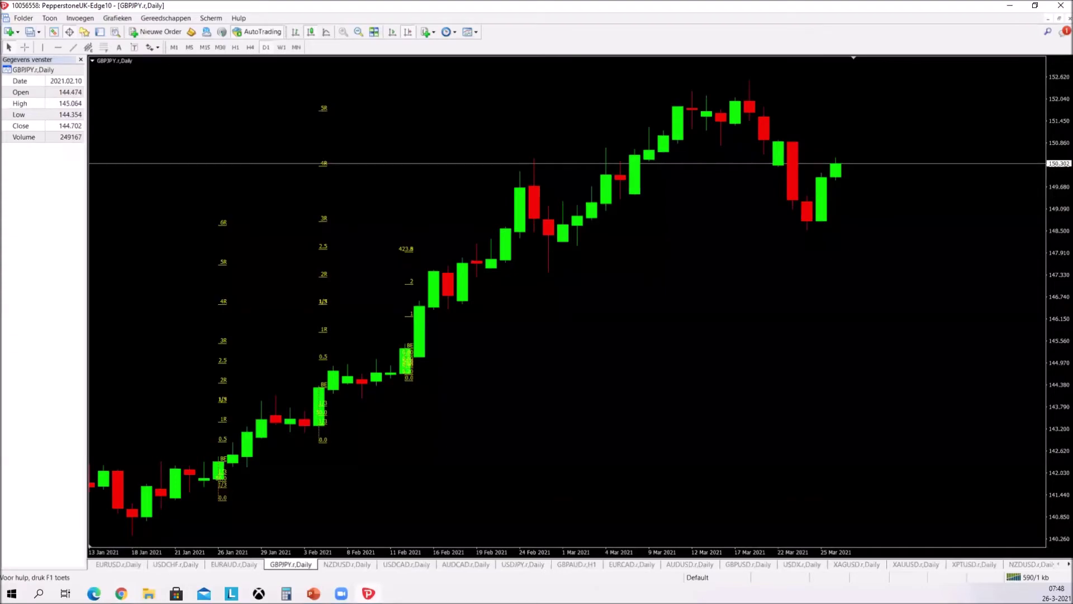
pyautogui.hotkey('alt', 'Tab')
pyautogui.click(561, 279)
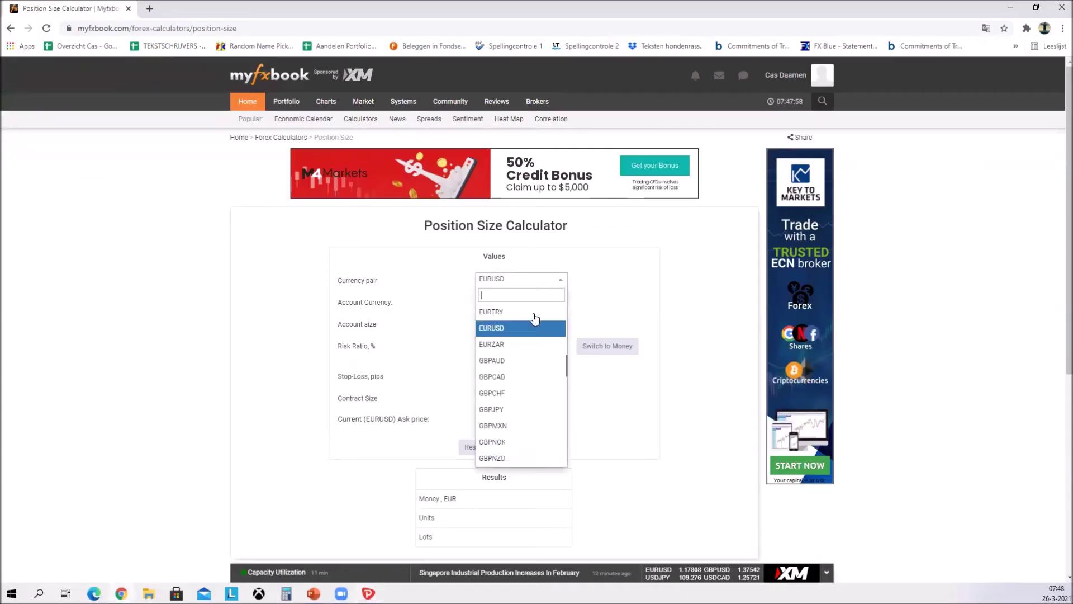
pyautogui.click(508, 409)
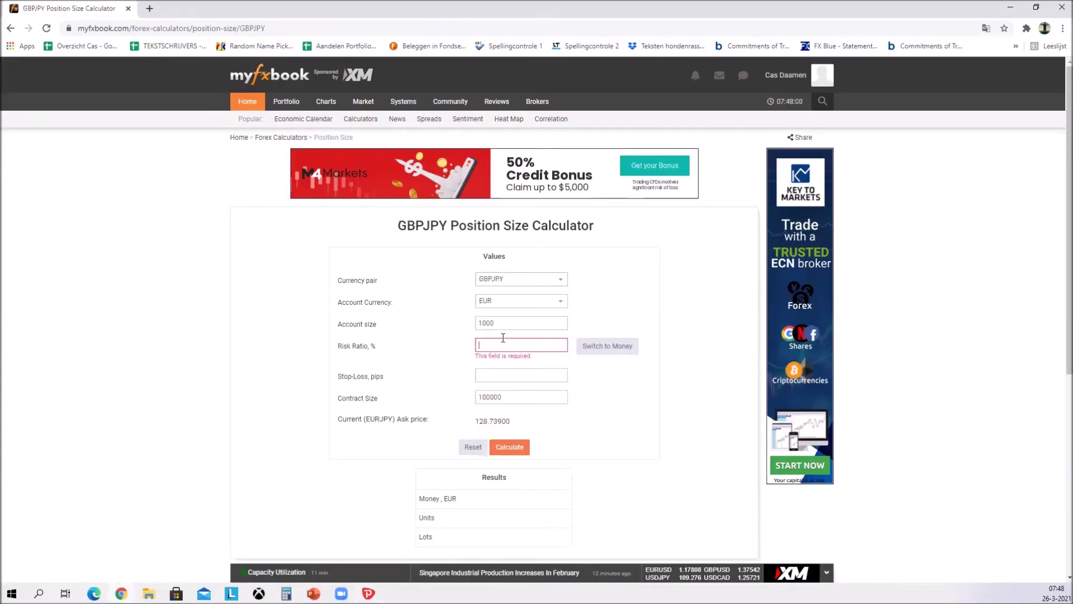
pyautogui.write('2')
# Step: Switch to MetaTrader and measure the distance from the current GBPJPY.r price down to the previous daily candle's low for the stop-loss
pyautogui.click(539, 368)
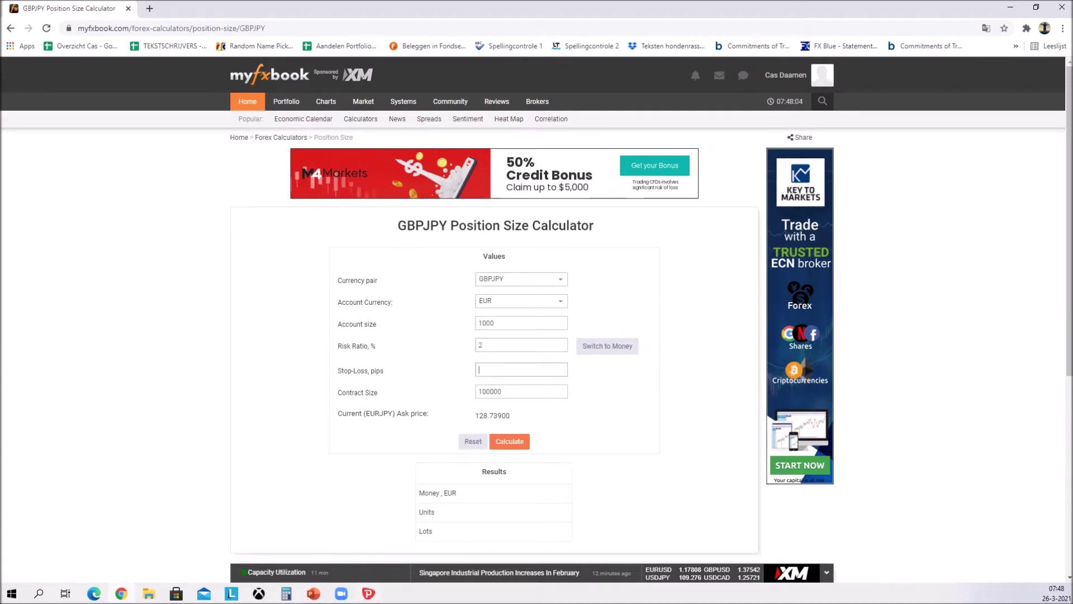
pyautogui.hotkey('alt', 'Tab')
pyautogui.middleClick(854, 163)
pyautogui.moveTo(856, 164); pyautogui.dragTo(829, 220)
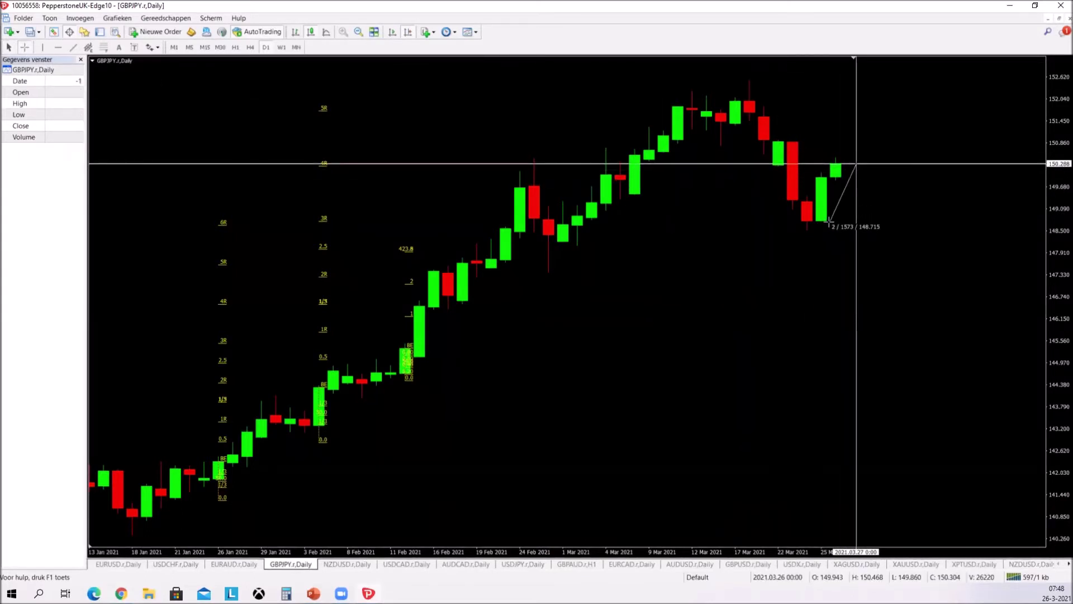
pyautogui.moveTo(828, 221); pyautogui.dragTo(828, 222)
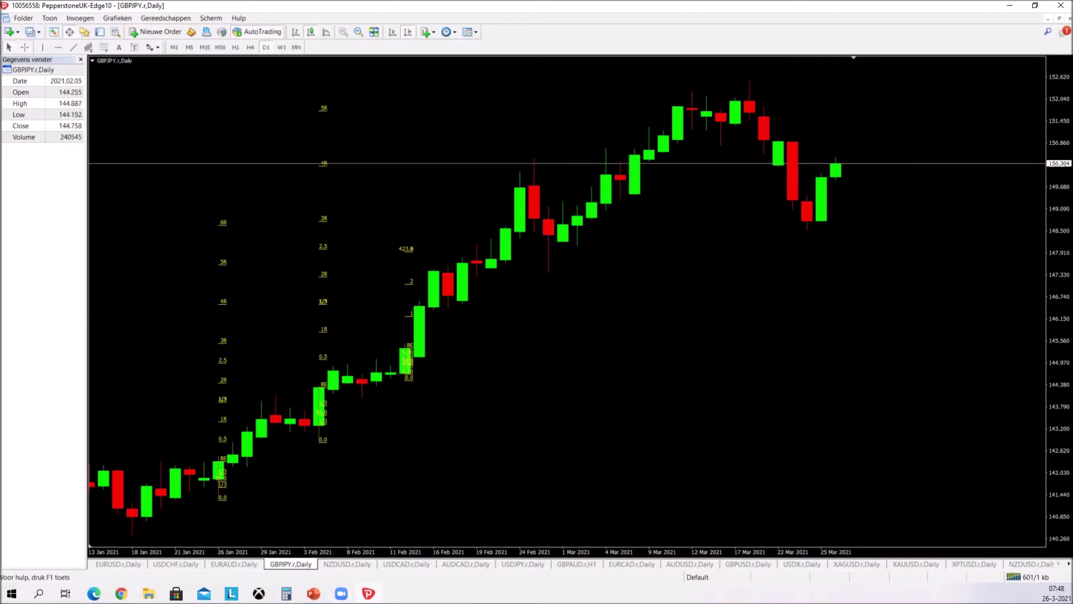
# Step: Return to the calculator in Chrome, calculate the position size for a 157-pip stop-loss and highlight the decimals of the lots result
pyautogui.hotkey('alt', 'Tab')
pyautogui.write('1')
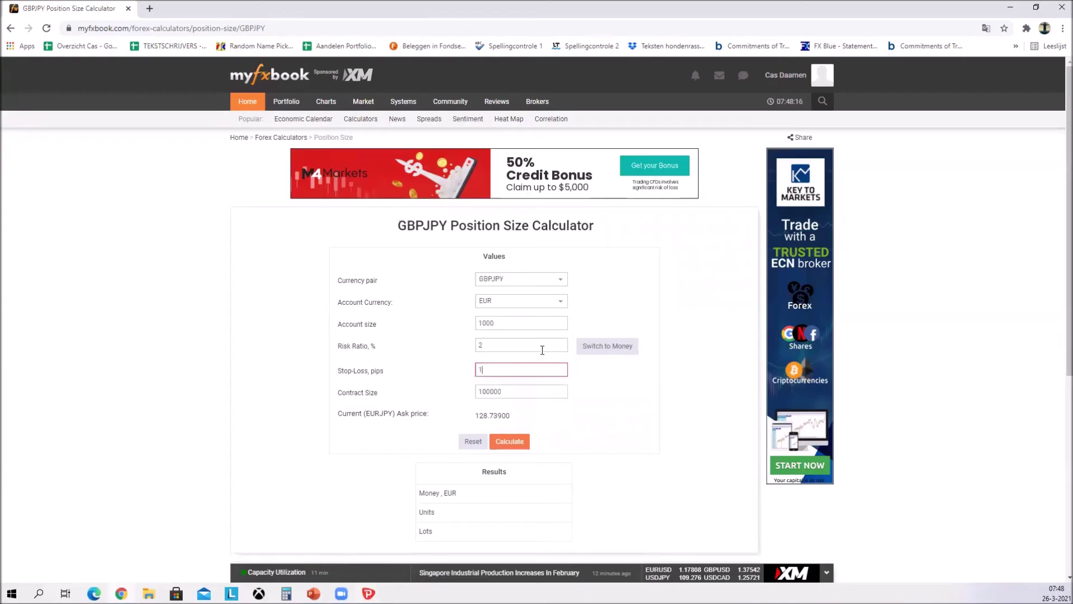
pyautogui.write('57')
pyautogui.click(509, 442)
pyautogui.scroll(-1, 579, 436)
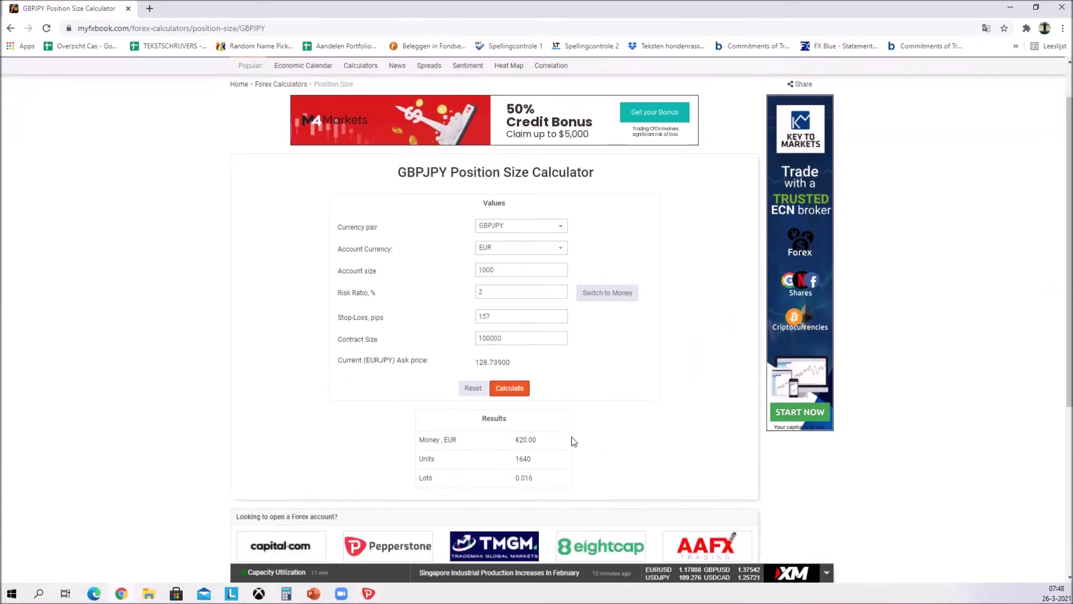
pyautogui.doubleClick(522, 475)
pyautogui.click(523, 476)
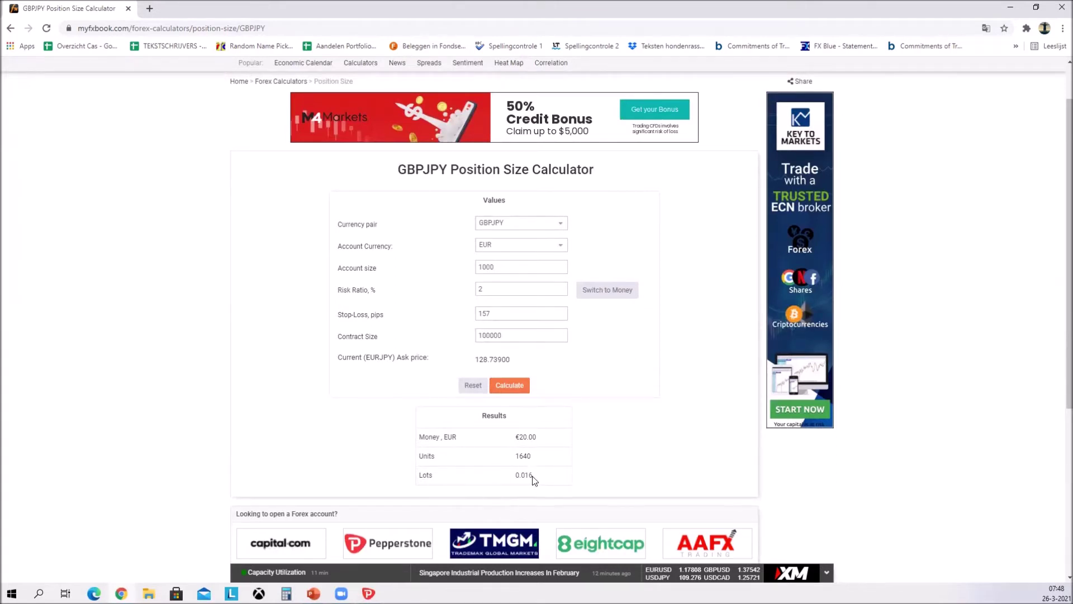
pyautogui.moveTo(526, 475); pyautogui.dragTo(533, 475)
# Step: Switch back to MetaTrader and change the GBPJPY.r chart to the H1 timeframe with more candles in view
pyautogui.moveTo(368, 593)
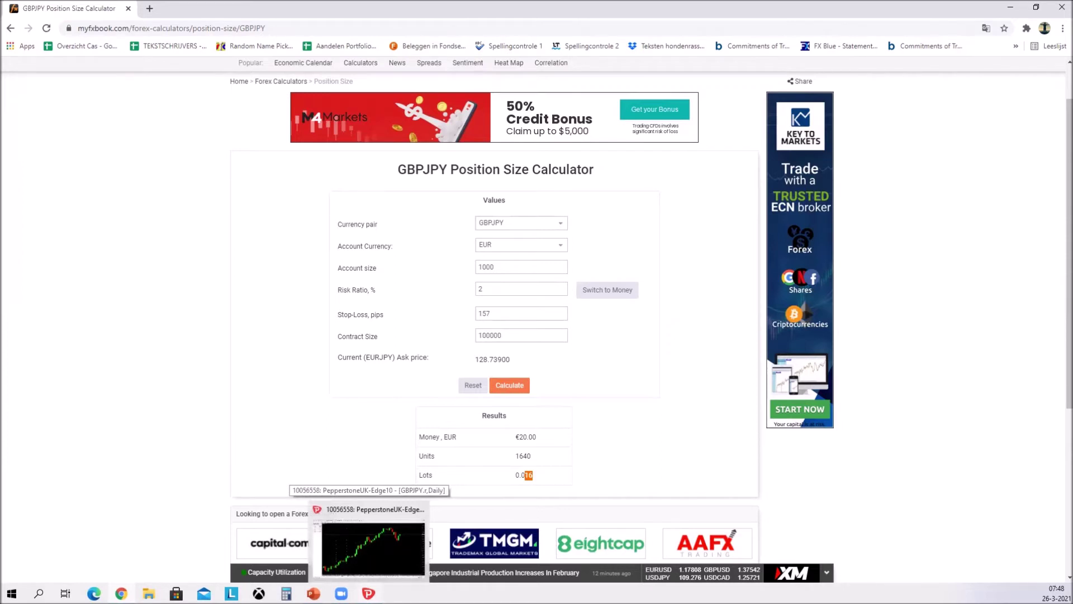
pyautogui.click(373, 548)
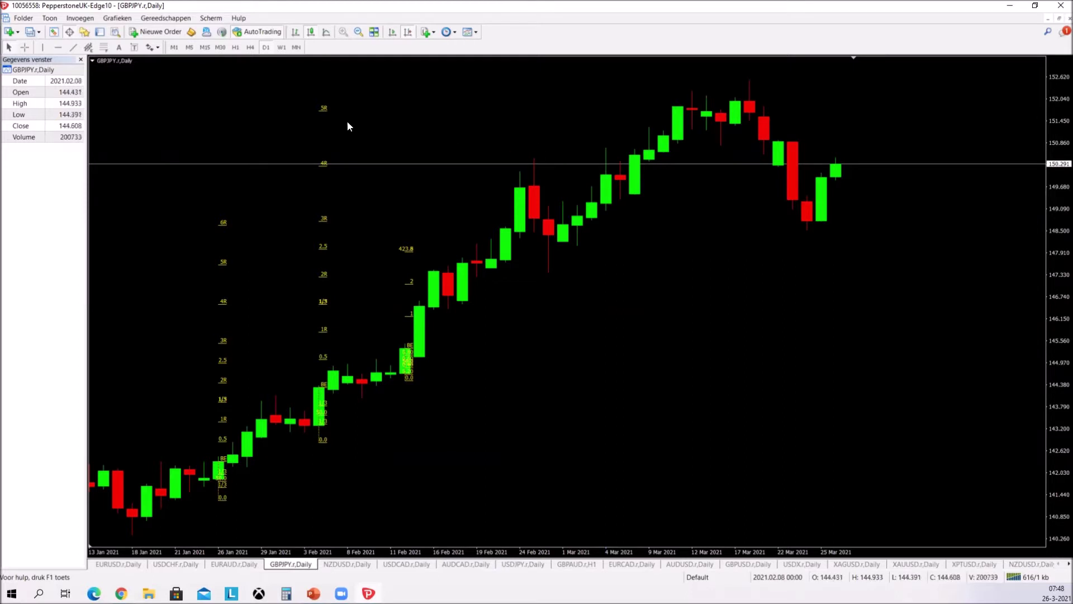
pyautogui.click(235, 47)
pyautogui.click(408, 32)
pyautogui.click(360, 29)
pyautogui.click(360, 29)
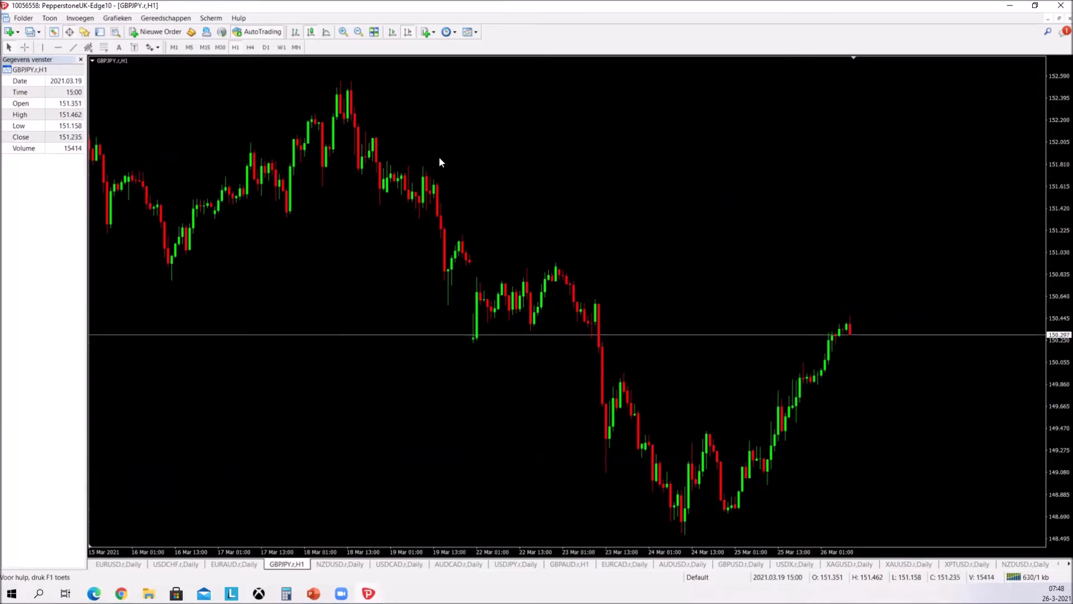
# Step: Draw a Fibonacci retracement from the current price to the last H1 candle's high and demonstrate re-anchoring it on the M5 chart
pyautogui.click(103, 48)
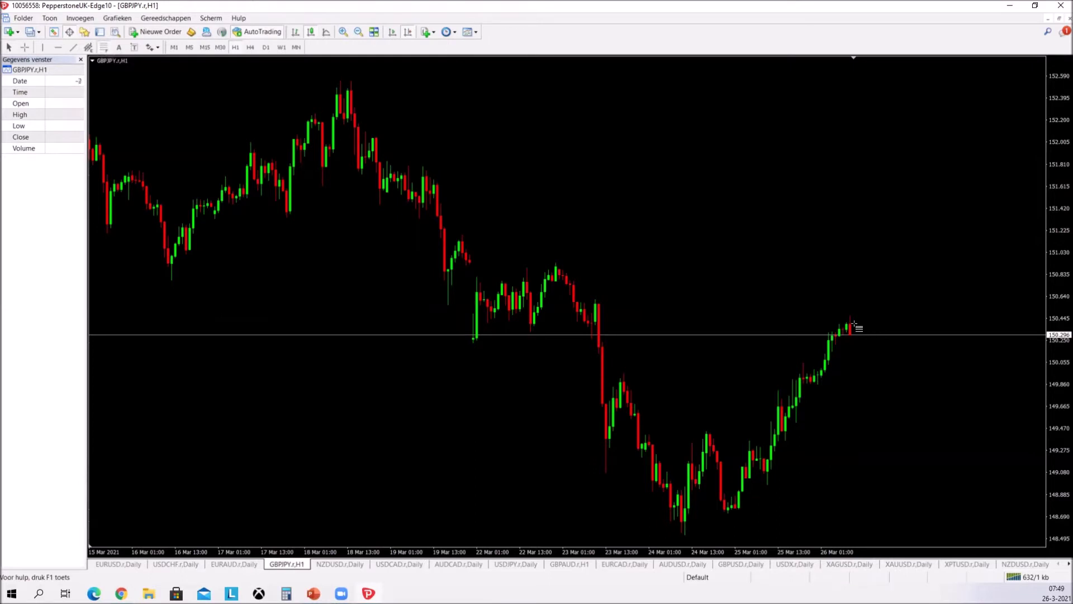
pyautogui.moveTo(855, 335); pyautogui.dragTo(851, 313)
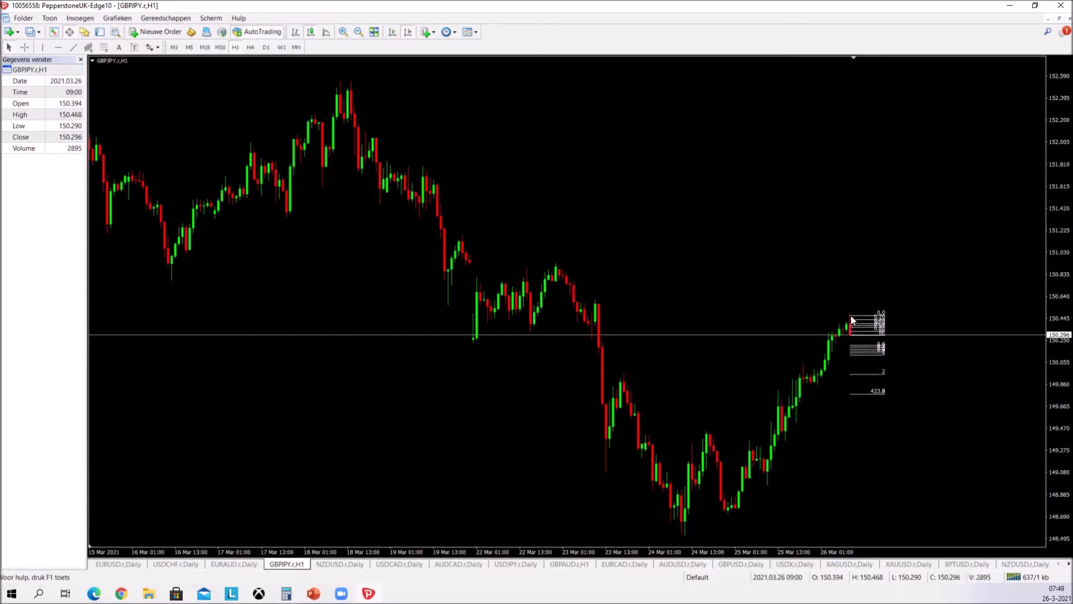
pyautogui.click(185, 48)
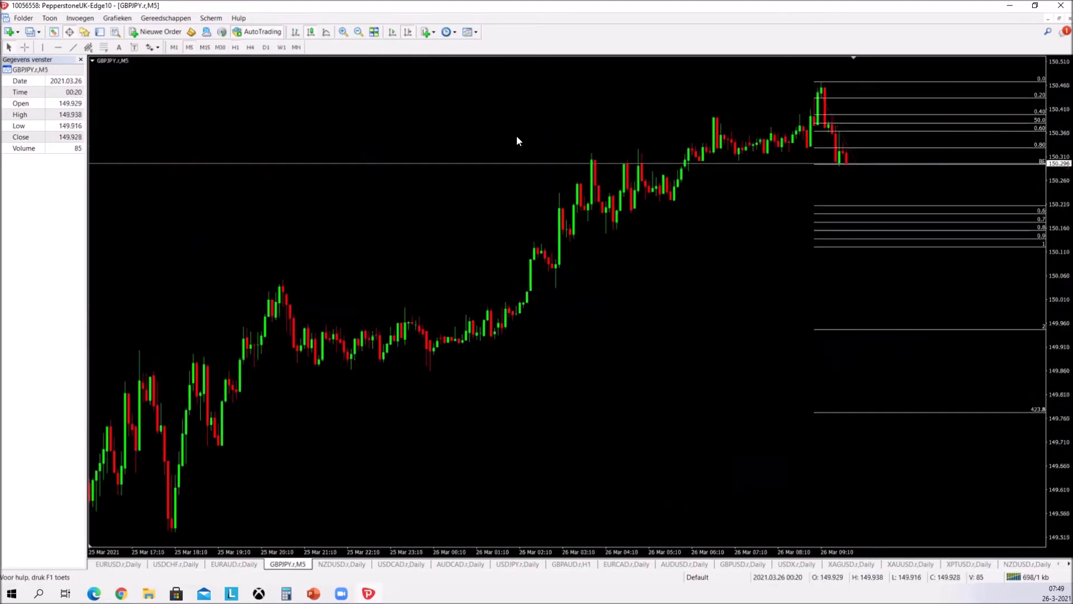
pyautogui.moveTo(823, 89); pyautogui.dragTo(833, 121)
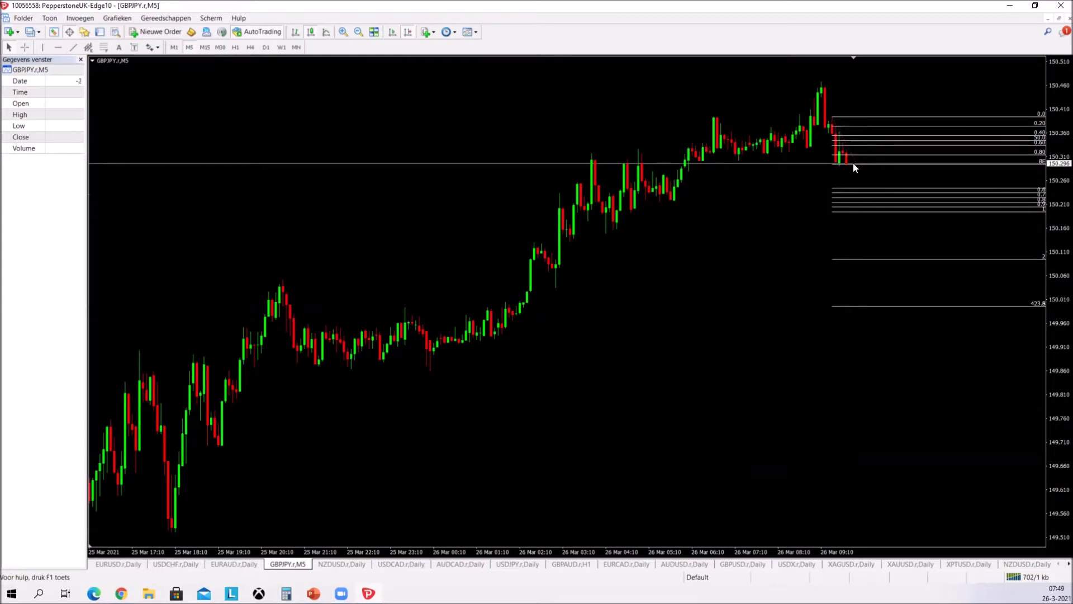
pyautogui.moveTo(830, 113); pyautogui.dragTo(822, 83)
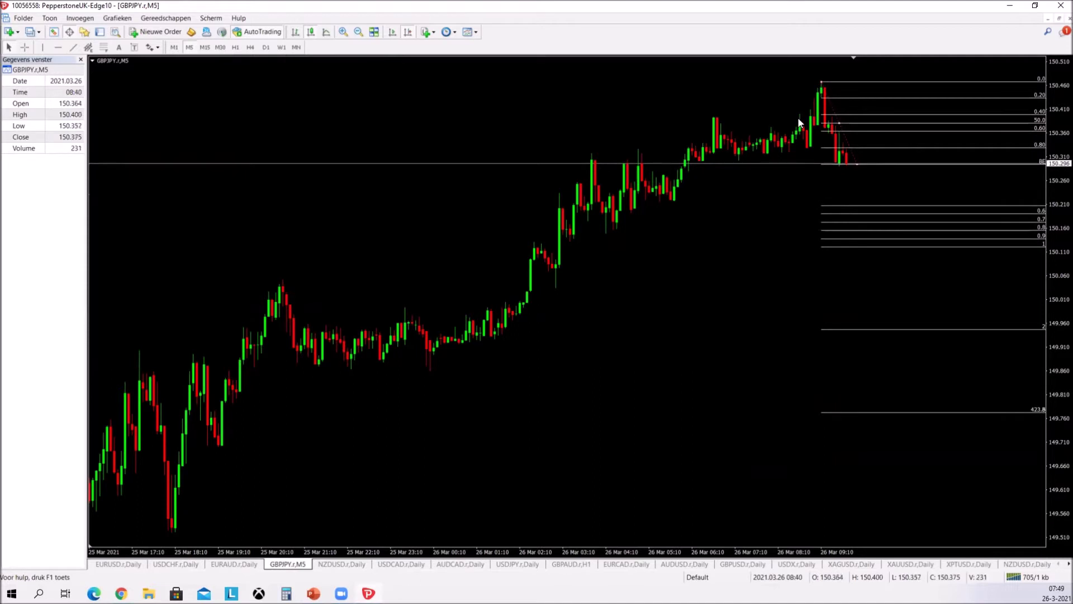
# Step: Return GBPJPY.r to the H1 timeframe and delete the Fibonacci retracement from the last candle
pyautogui.click(236, 47)
pyautogui.click(344, 33)
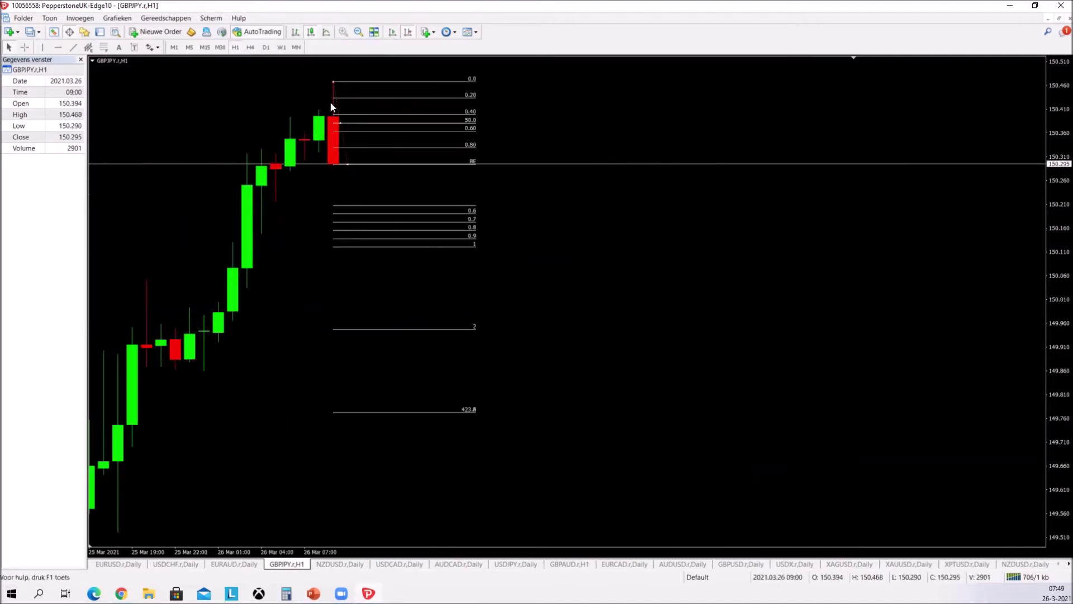
pyautogui.press('Delete')
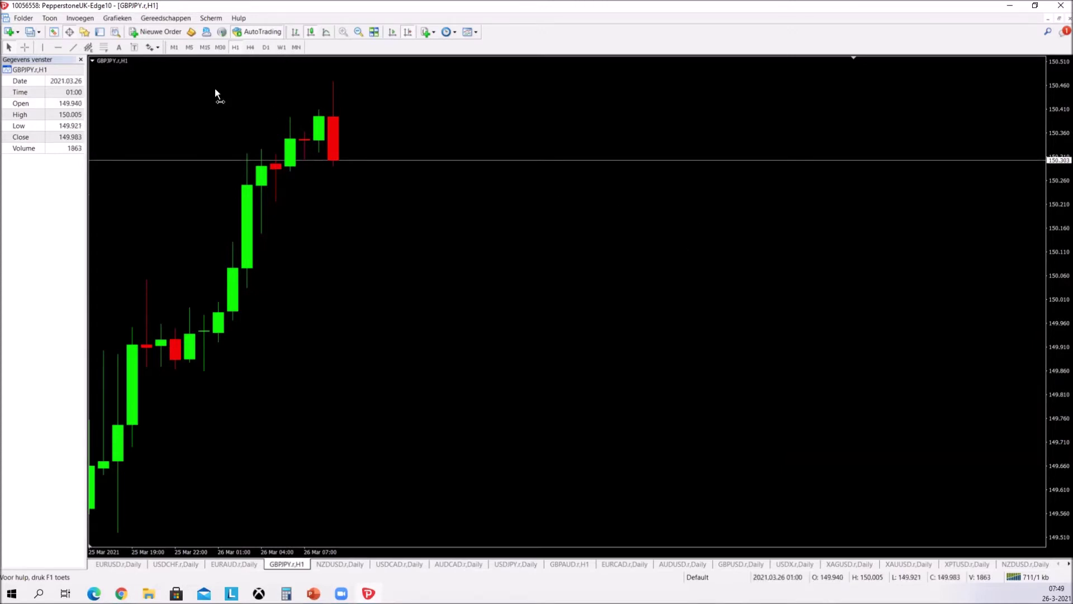
pyautogui.press('End')
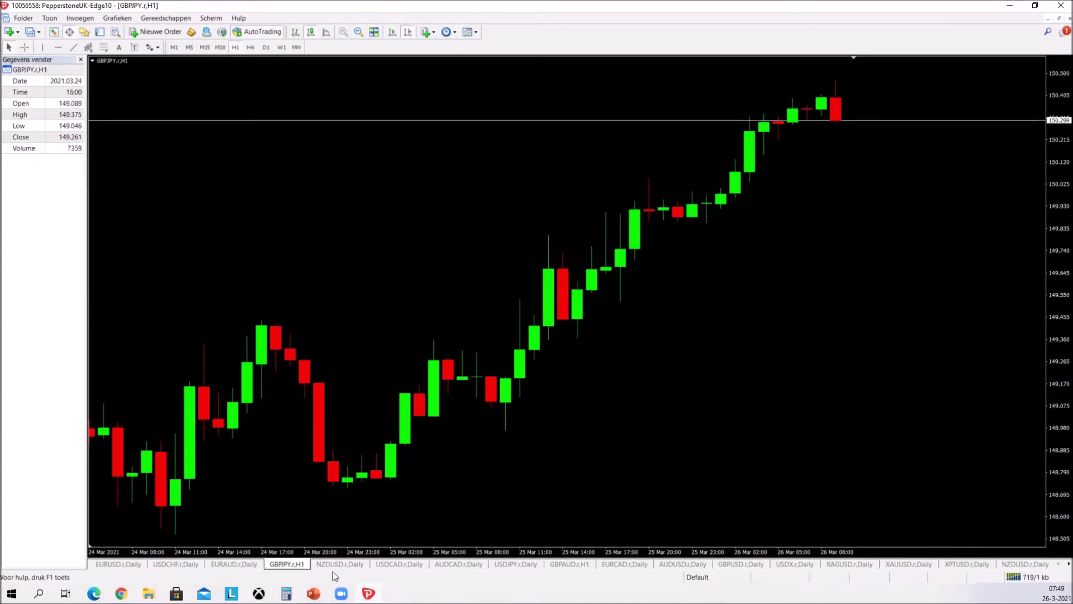
# Step: Switch to the PowerPoint slide show and advance from the MT4 slide to the Support & resistance slide
pyautogui.click(314, 593)
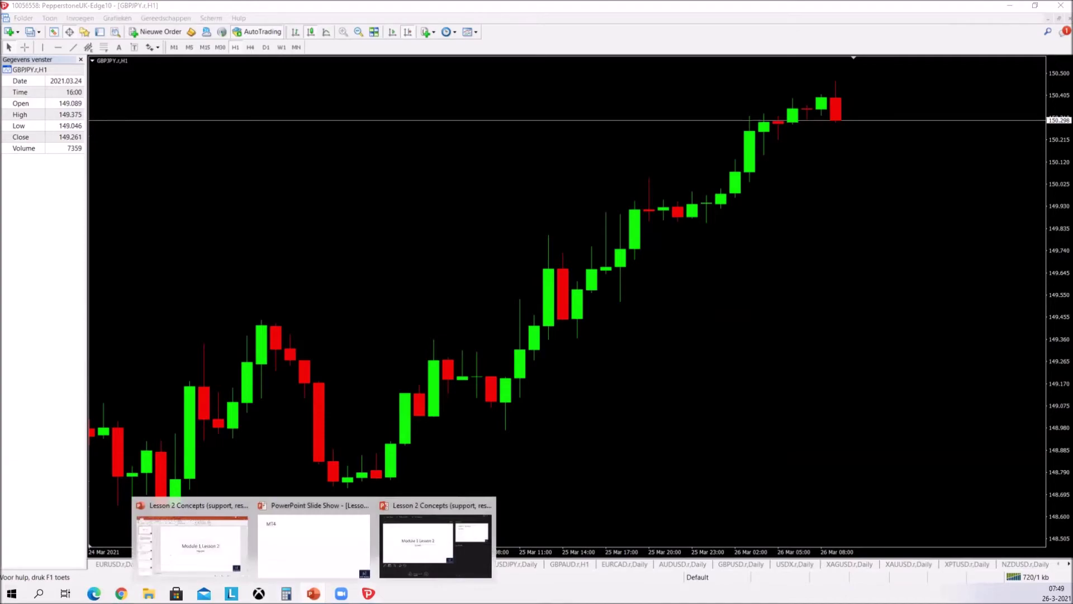
pyautogui.click(329, 573)
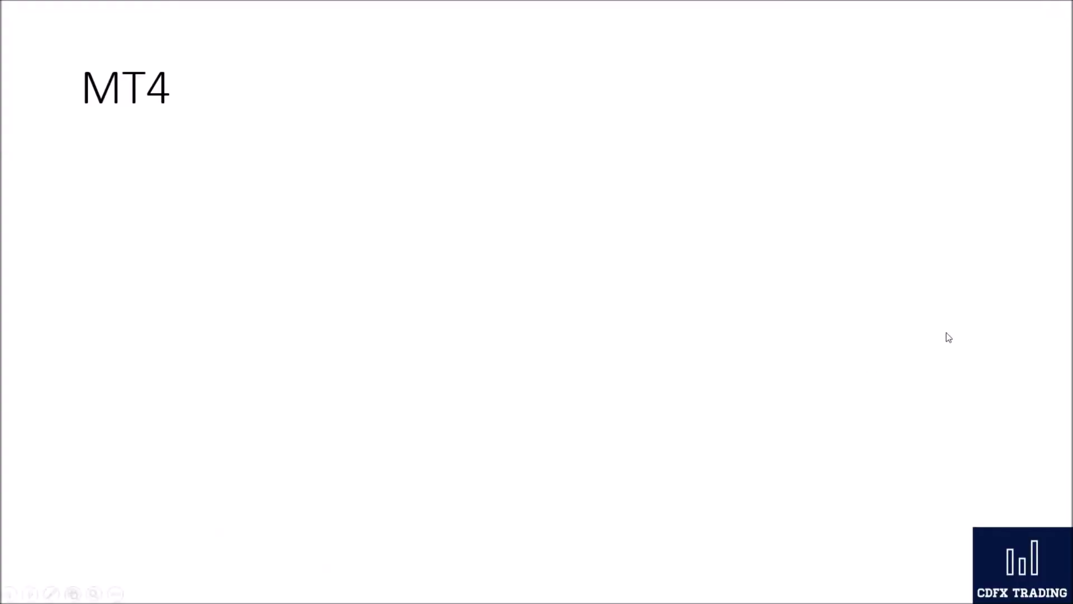
pyautogui.click(1056, 564)
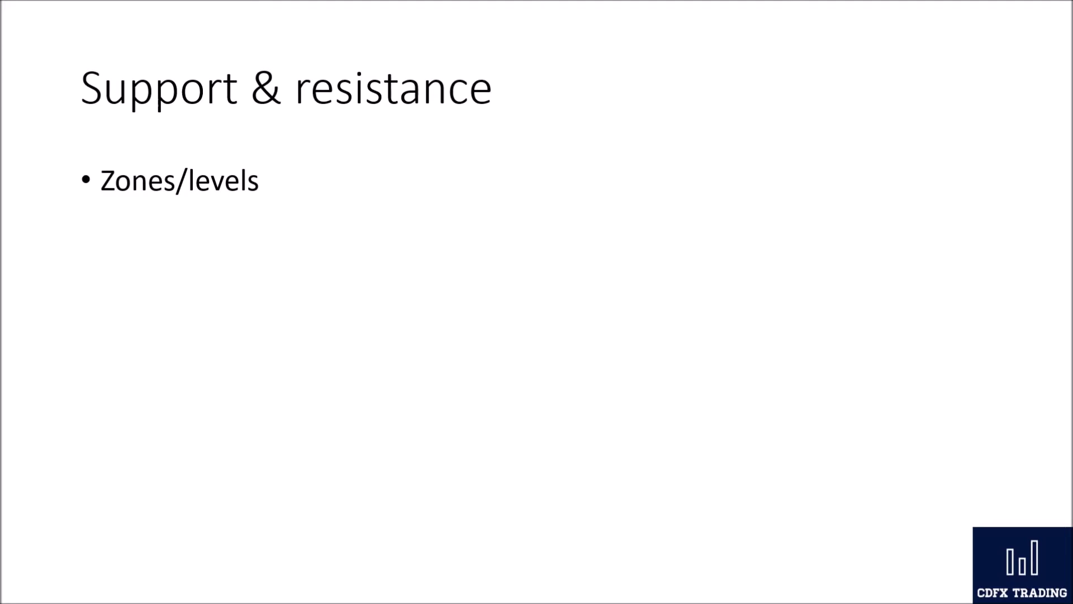
# Step: Switch back to MetaTrader and change the GBPJPY.r chart to the weekly timeframe
pyautogui.hotkey('alt', 'Tab')
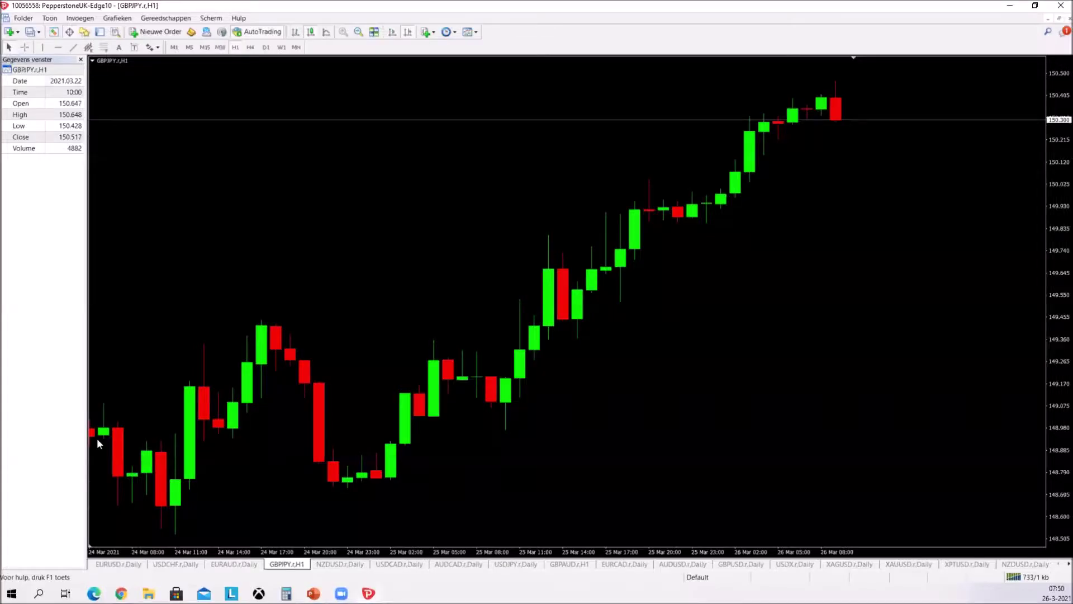
pyautogui.click(265, 48)
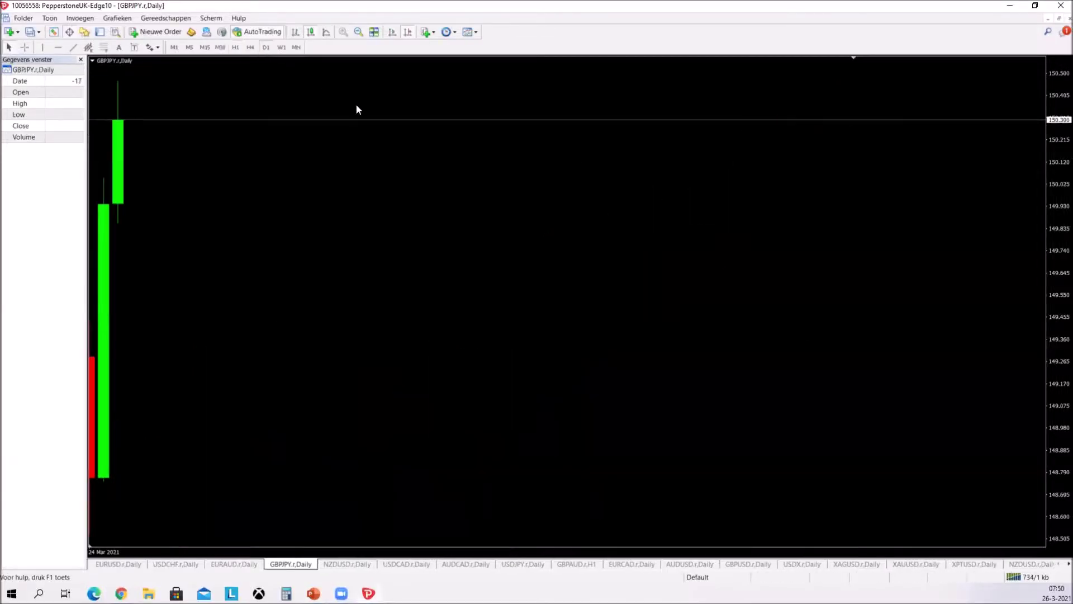
pyautogui.click(281, 46)
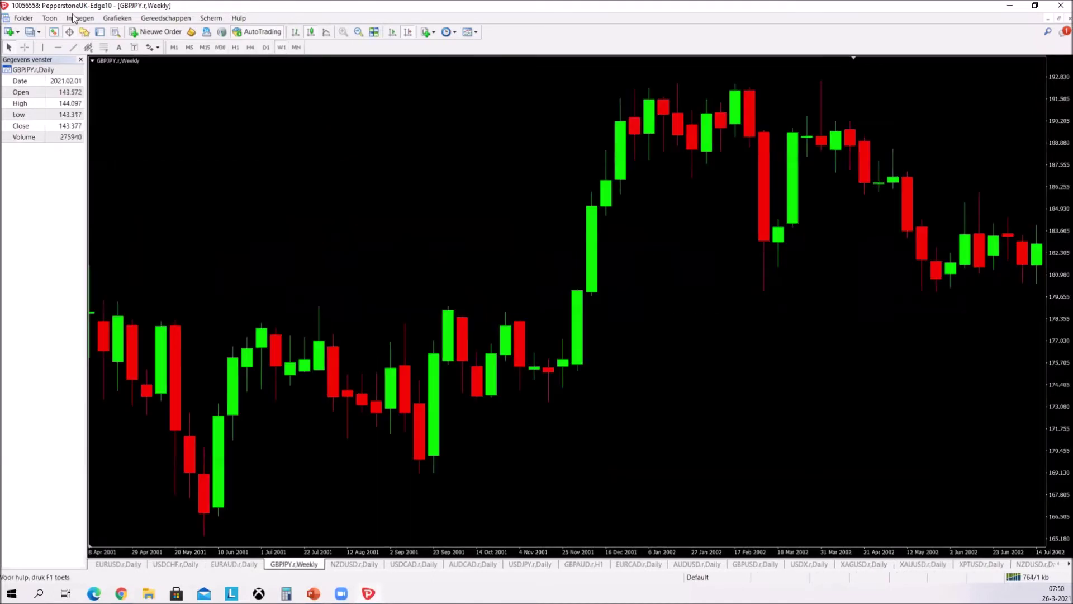
# Step: Open a new EURUSD.r chart and set it to the weekly timeframe
pyautogui.click(11, 32)
pyautogui.click(25, 57)
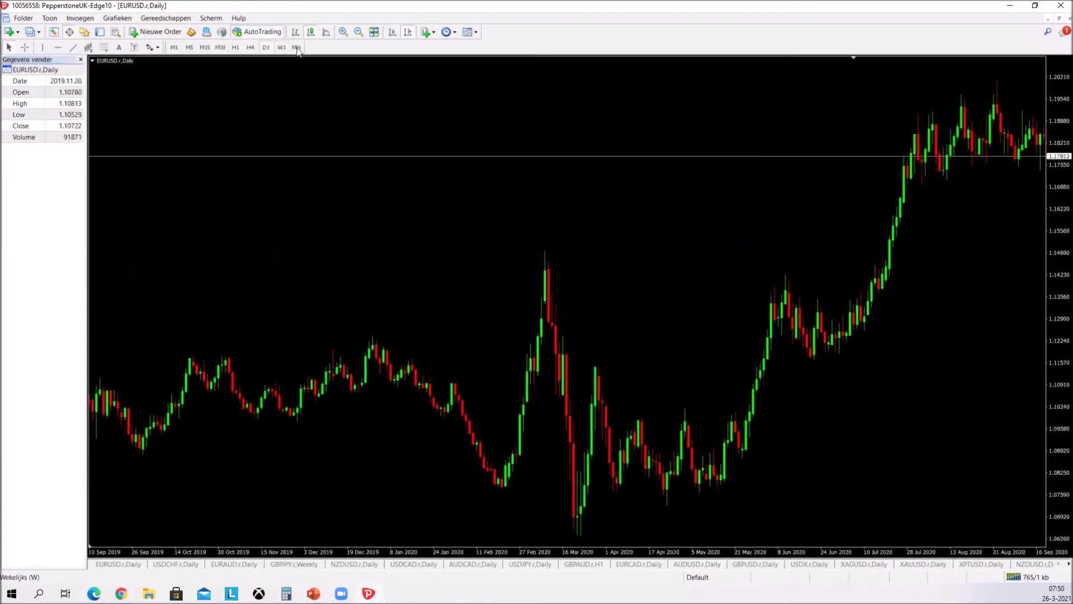
pyautogui.click(281, 47)
pyautogui.click(343, 32)
pyautogui.click(359, 32)
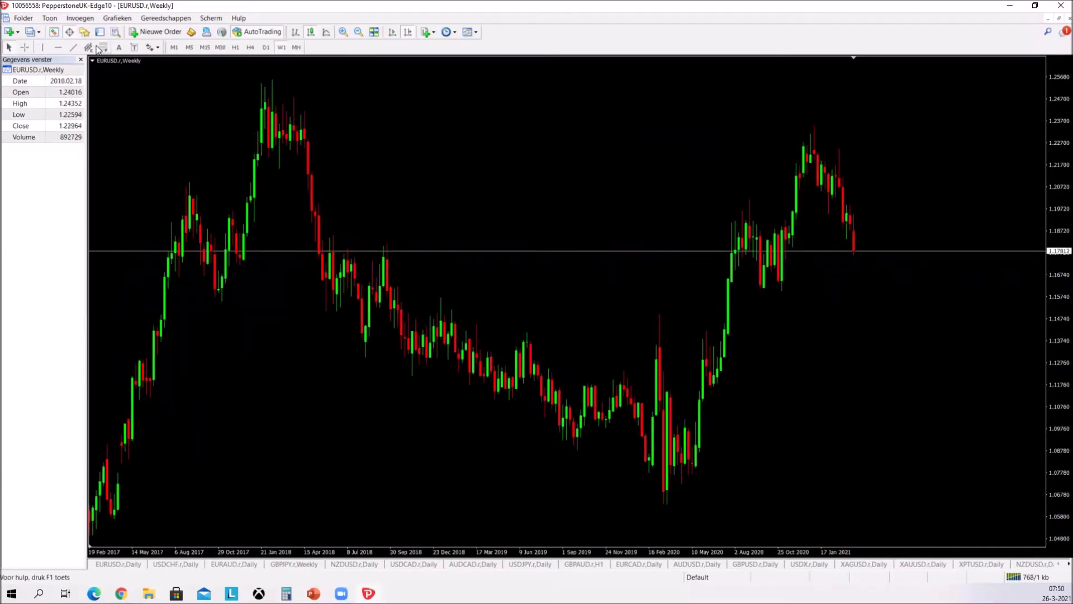
# Step: Place horizontal lines on the weekly EURUSD.r chart at the early-2021 high (about 1.2347), the 2018 high (about 1.2558) and about 1.1600
pyautogui.click(58, 47)
pyautogui.click(910, 133)
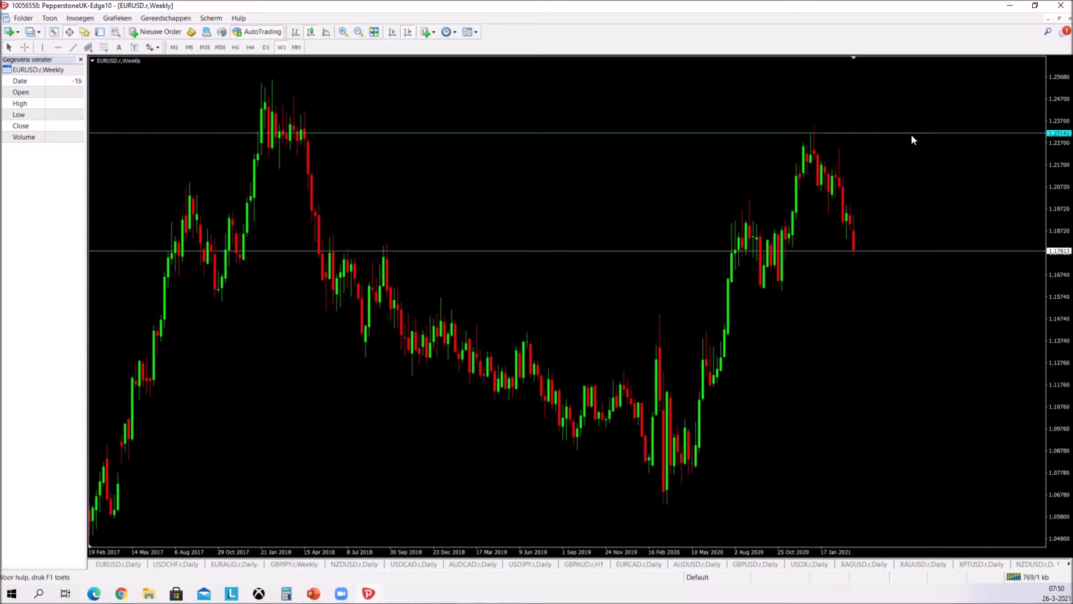
pyautogui.moveTo(920, 130); pyautogui.dragTo(922, 126)
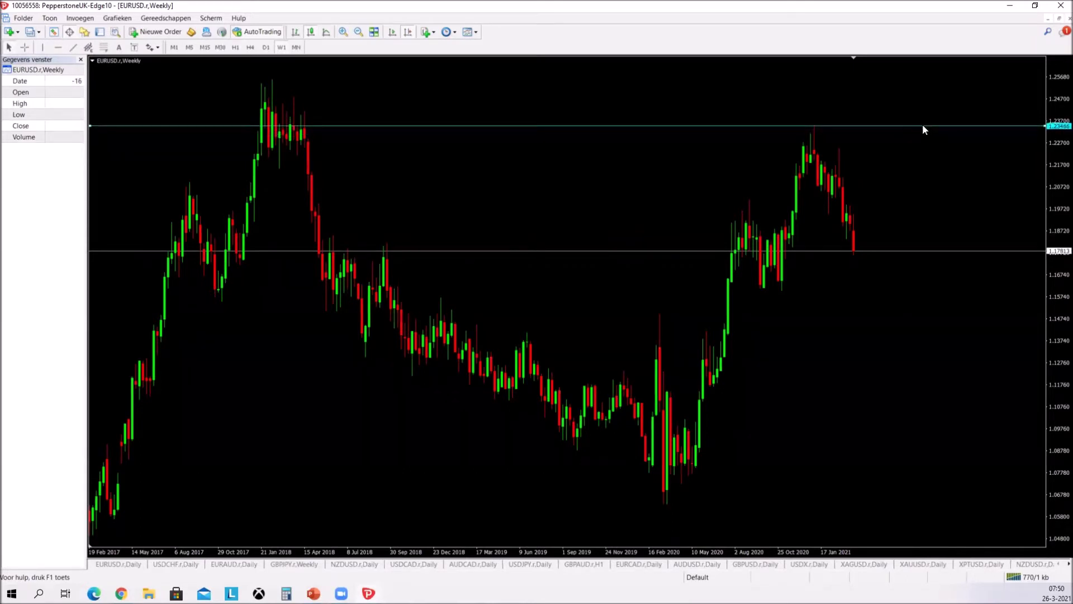
pyautogui.click(58, 47)
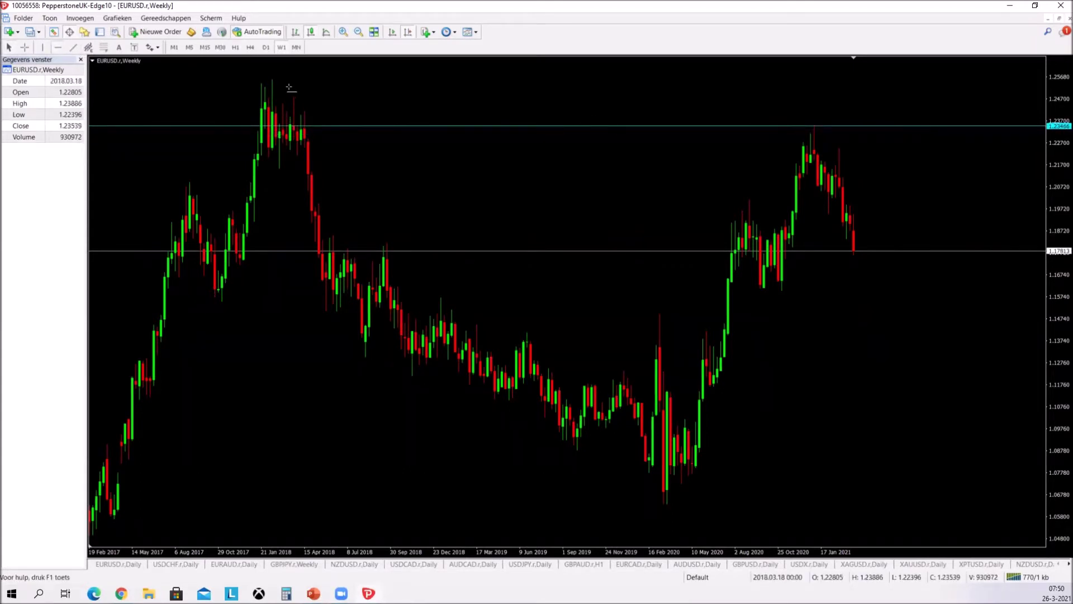
pyautogui.click(281, 82)
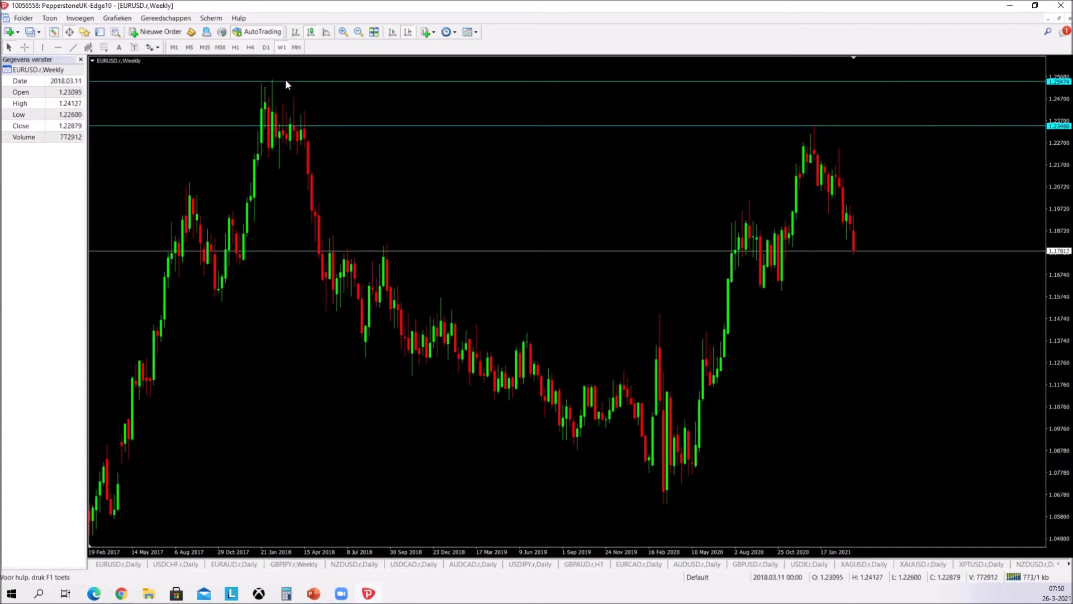
pyautogui.moveTo(285, 79); pyautogui.dragTo(286, 79)
pyautogui.click(58, 47)
pyautogui.click(800, 289)
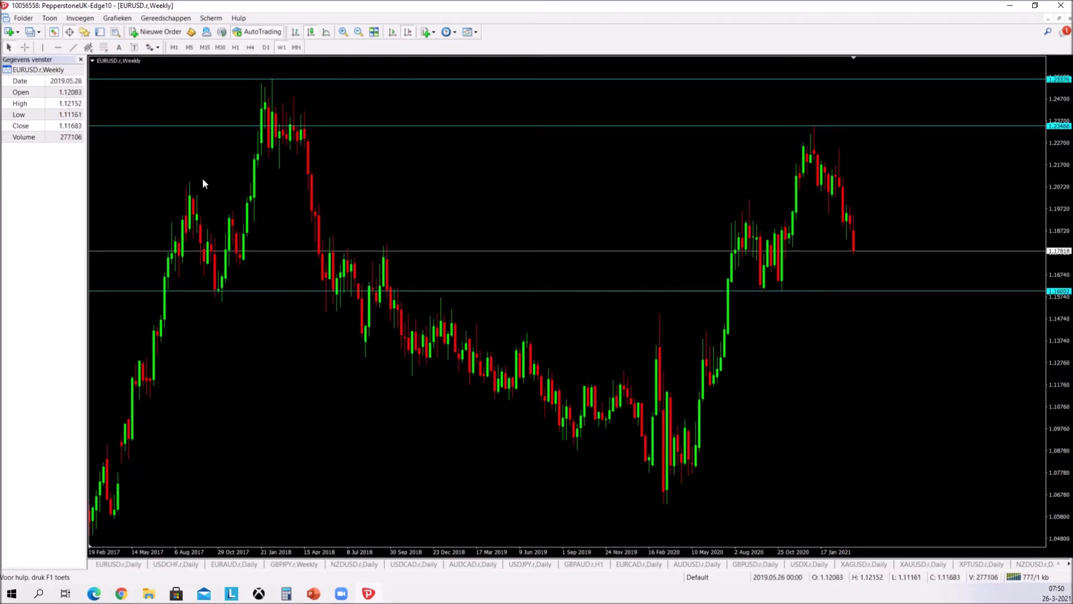
# Step: Add horizontal lines to the weekly EURUSD.r chart at about 1.1420, at the March 2020 low (about 1.0633) and at about 1.1919
pyautogui.click(58, 47)
pyautogui.click(729, 330)
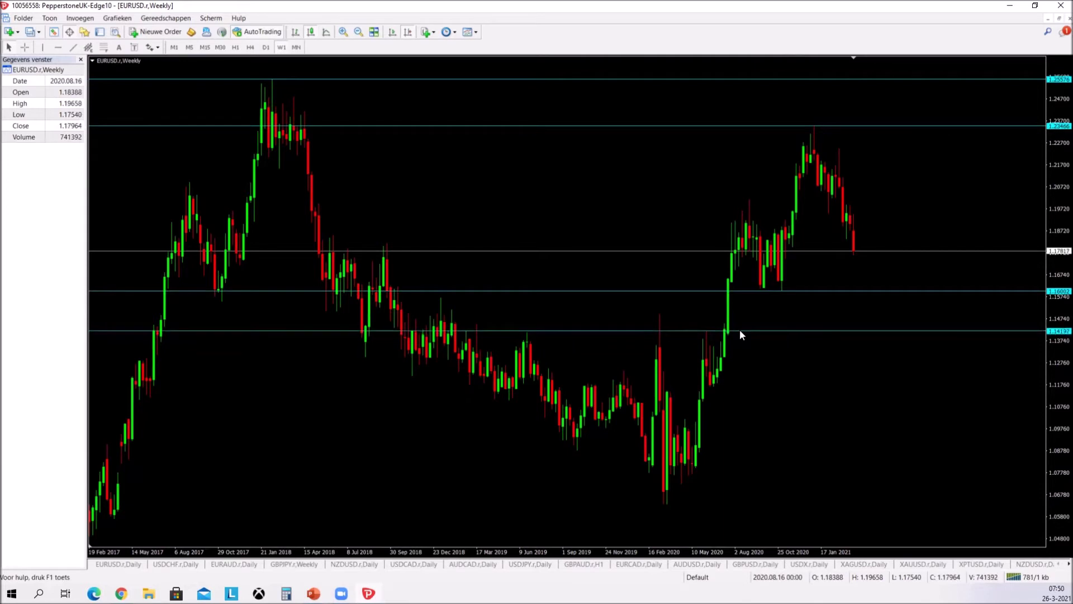
pyautogui.click(58, 47)
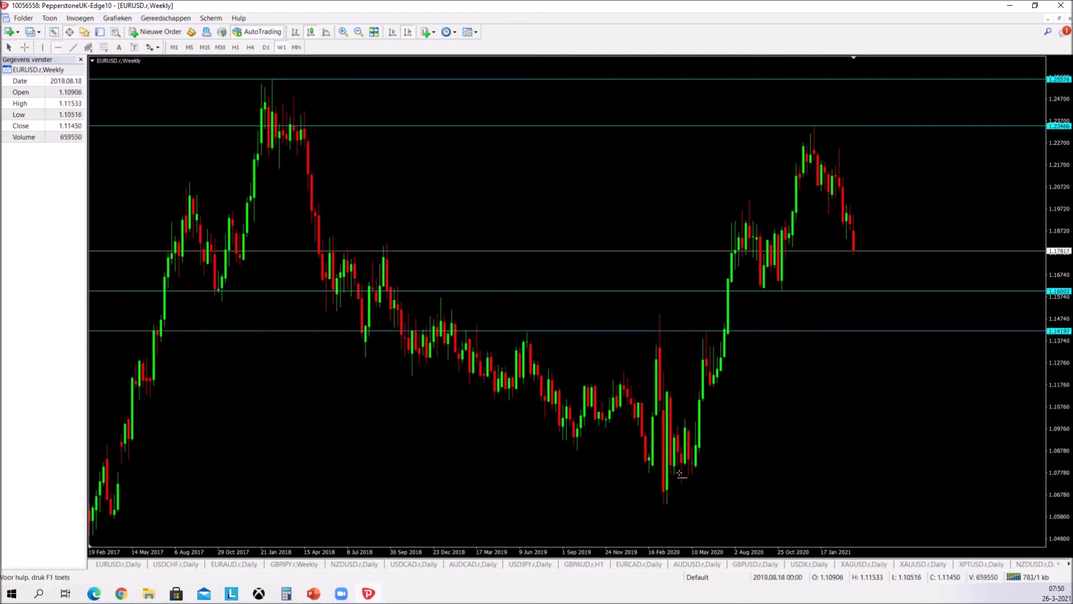
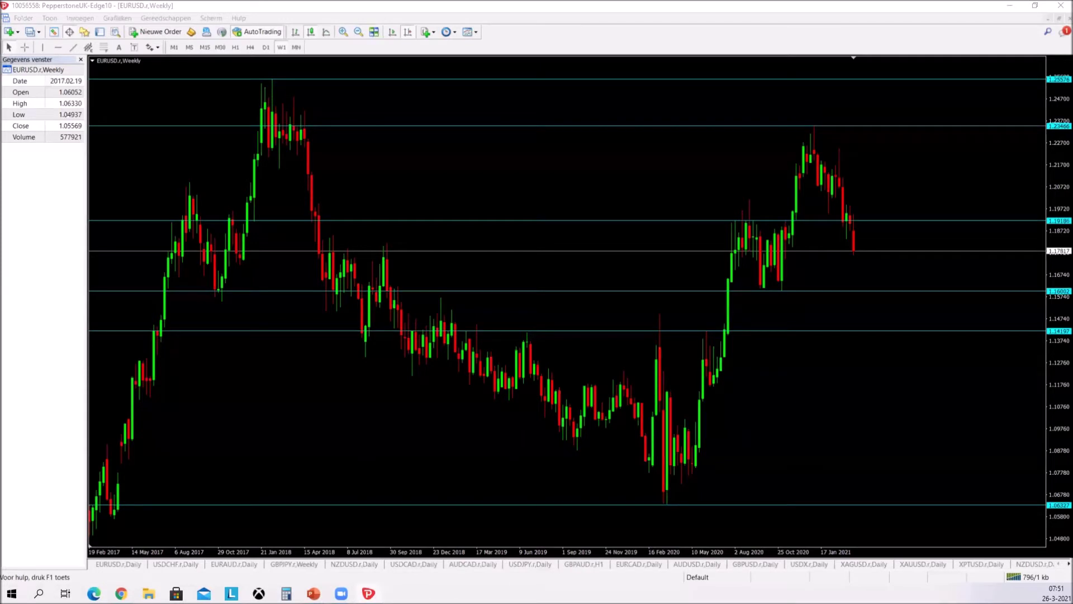
# Step: Draw temporary red ellipses around the current price and each of the horizontal levels on the weekly chart
pyautogui.moveTo(838, 242); pyautogui.dragTo(884, 258)
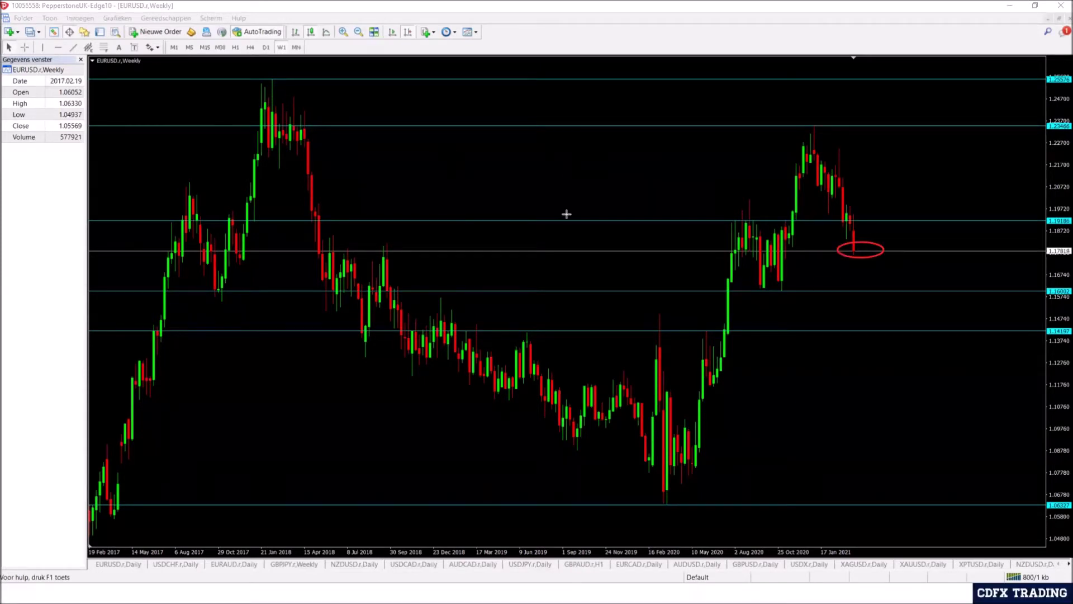
pyautogui.moveTo(660, 199); pyautogui.dragTo(718, 223)
pyautogui.moveTo(670, 112); pyautogui.dragTo(729, 133)
pyautogui.moveTo(667, 64); pyautogui.dragTo(749, 74)
pyautogui.moveTo(796, 285); pyautogui.dragTo(855, 296)
pyautogui.moveTo(770, 321); pyautogui.dragTo(872, 347)
pyautogui.moveTo(622, 488)
pyautogui.mouseDown()
pyautogui.moveTo(782, 525)
pyautogui.moveTo(772, 526)
pyautogui.mouseUp()
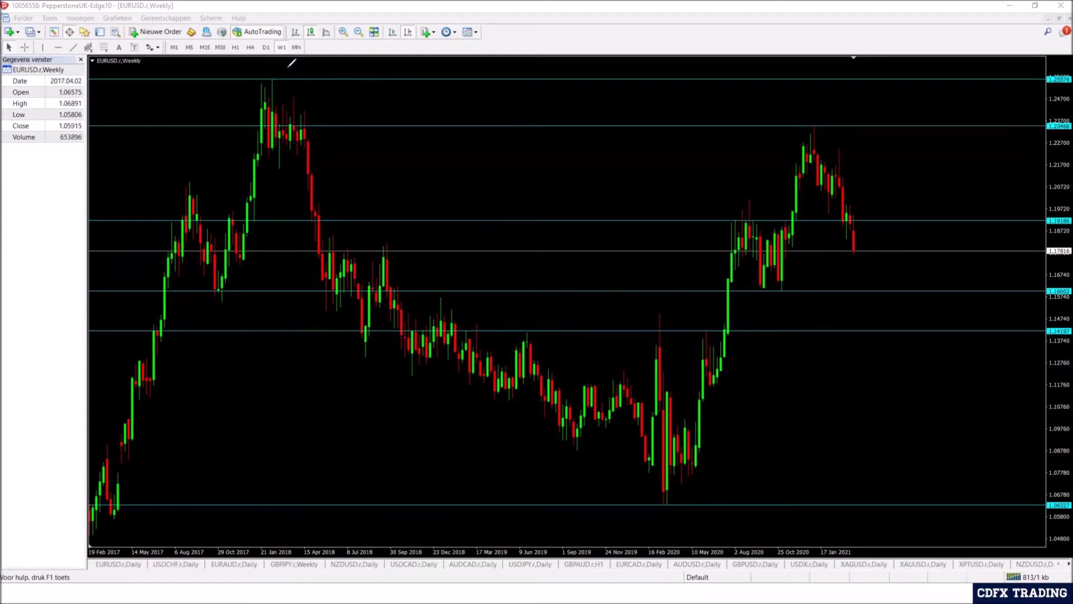
# Step: Circle the 2018 high and the early-2021 high in red and draw a line down the decline from each
pyautogui.moveTo(271, 82)
pyautogui.mouseDown()
pyautogui.moveTo(266, 74)
pyautogui.moveTo(285, 68)
pyautogui.mouseUp()
pyautogui.moveTo(271, 85)
pyautogui.mouseDown()
pyautogui.moveTo(347, 233)
pyautogui.moveTo(392, 360)
pyautogui.mouseUp()
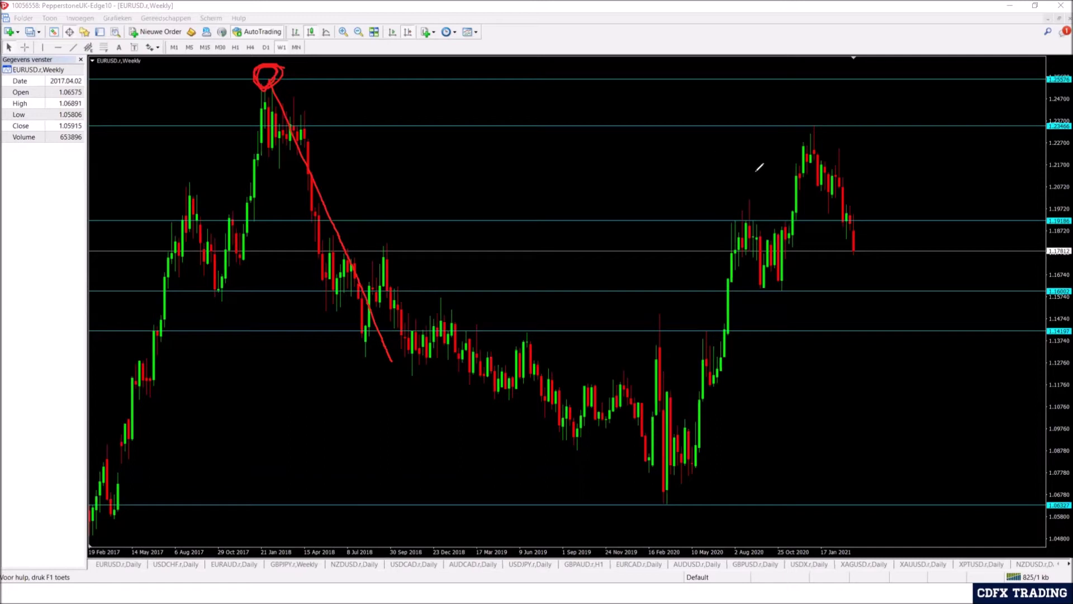
pyautogui.moveTo(816, 120)
pyautogui.mouseDown()
pyautogui.moveTo(817, 150)
pyautogui.moveTo(809, 137)
pyautogui.moveTo(861, 218)
pyautogui.mouseUp()
pyautogui.moveTo(810, 128); pyautogui.dragTo(819, 121)
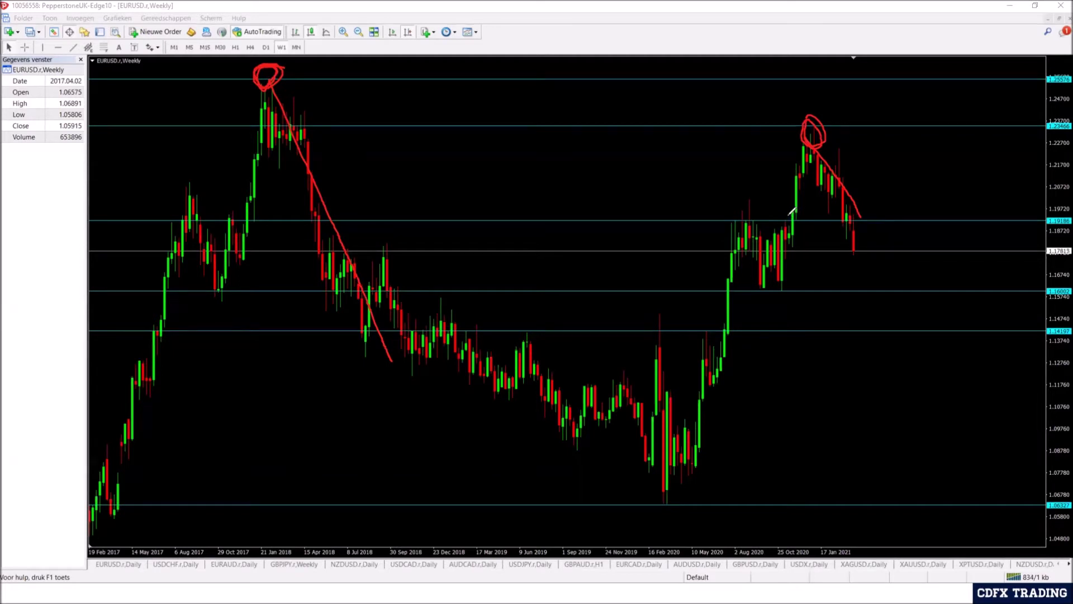
# Step: Mark in red the places where price touched or broke the level at about 1.1919, in 2017–2018 and in 2020
pyautogui.moveTo(790, 214); pyautogui.dragTo(782, 218)
pyautogui.moveTo(722, 209); pyautogui.dragTo(727, 220)
pyautogui.moveTo(729, 209)
pyautogui.mouseDown()
pyautogui.moveTo(735, 220)
pyautogui.moveTo(759, 212)
pyautogui.mouseUp()
pyautogui.moveTo(234, 196); pyautogui.dragTo(236, 211)
pyautogui.moveTo(165, 200); pyautogui.dragTo(168, 215)
pyautogui.moveTo(305, 212); pyautogui.dragTo(316, 215)
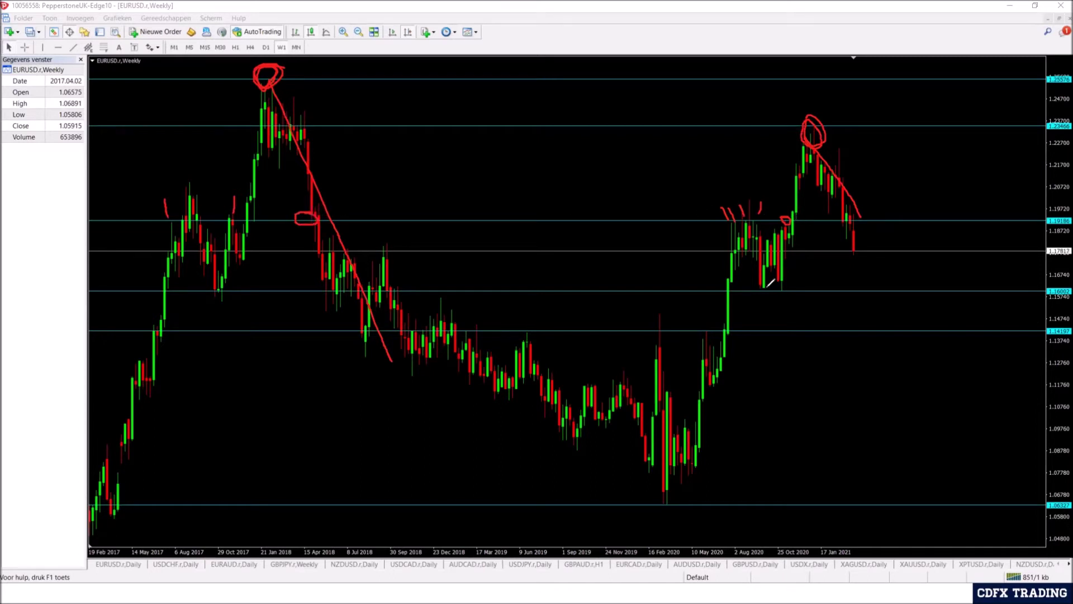
# Step: Circle the price reactions along the level at about 1.1600 and trace the rally from it to the early-2021 high
pyautogui.moveTo(764, 285)
pyautogui.mouseDown()
pyautogui.moveTo(749, 290)
pyautogui.moveTo(793, 286)
pyautogui.mouseUp()
pyautogui.moveTo(781, 275); pyautogui.dragTo(814, 144)
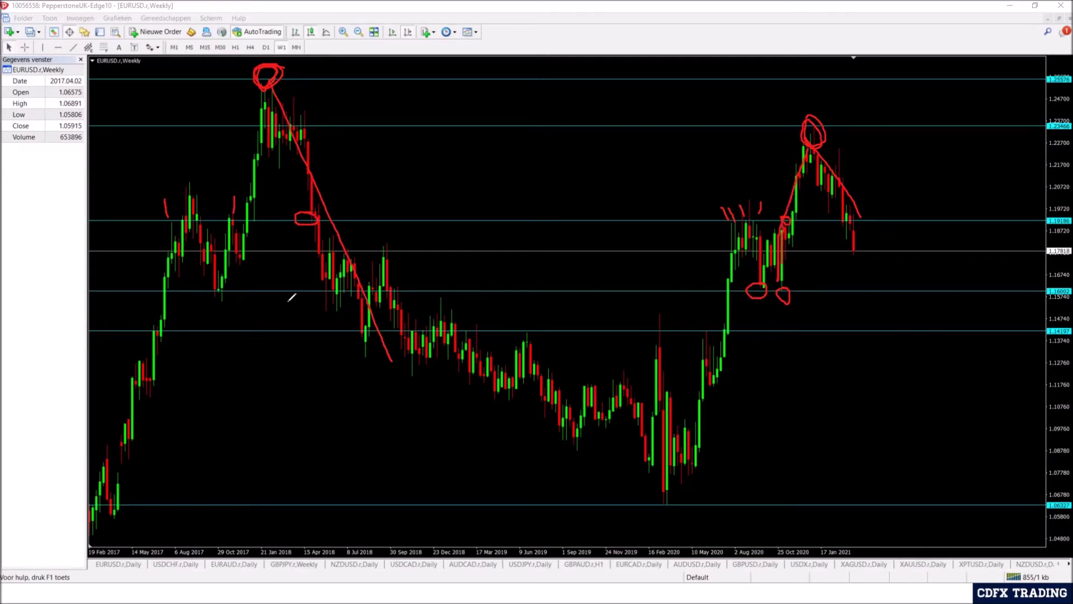
pyautogui.moveTo(224, 289)
pyautogui.mouseDown()
pyautogui.moveTo(208, 302)
pyautogui.moveTo(229, 289)
pyautogui.mouseUp()
pyautogui.moveTo(336, 286)
pyautogui.mouseDown()
pyautogui.moveTo(362, 292)
pyautogui.moveTo(319, 285)
pyautogui.mouseUp()
pyautogui.moveTo(411, 285)
pyautogui.mouseDown()
pyautogui.moveTo(387, 290)
pyautogui.moveTo(403, 291)
pyautogui.moveTo(391, 280)
pyautogui.moveTo(446, 290)
pyautogui.mouseUp()
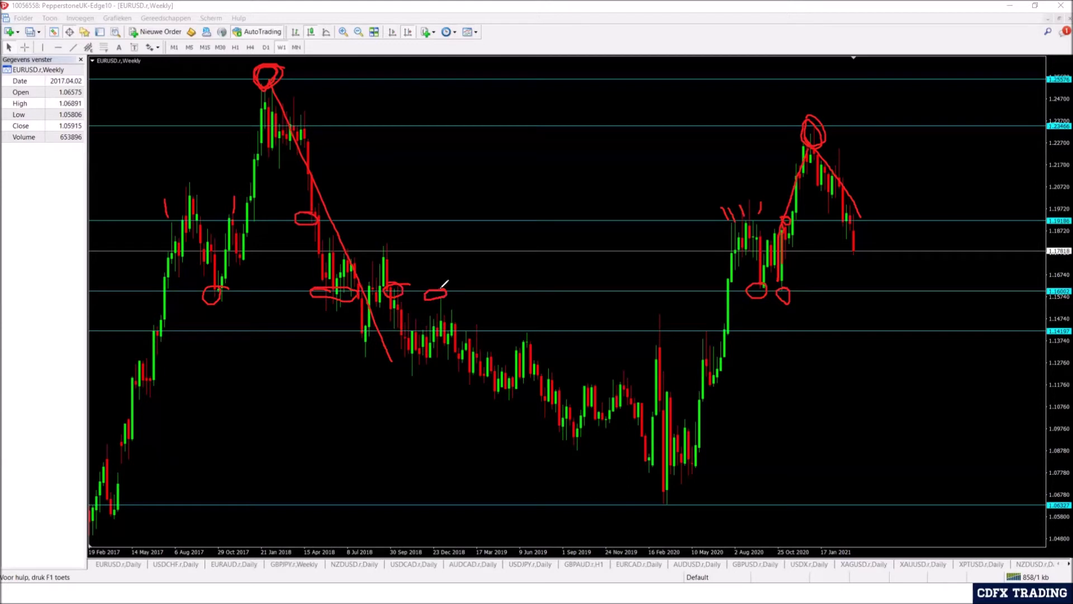
# Step: Circle the candles that reacted around the level at about 1.1420 between 2017 and mid-2020
pyautogui.moveTo(707, 329)
pyautogui.mouseDown()
pyautogui.moveTo(697, 336)
pyautogui.moveTo(713, 330)
pyautogui.mouseUp()
pyautogui.moveTo(658, 308); pyautogui.dragTo(661, 309)
pyautogui.moveTo(533, 327)
pyautogui.mouseDown()
pyautogui.moveTo(523, 336)
pyautogui.moveTo(541, 331)
pyautogui.mouseUp()
pyautogui.moveTo(477, 323)
pyautogui.mouseDown()
pyautogui.moveTo(463, 332)
pyautogui.moveTo(475, 318)
pyautogui.mouseUp()
pyautogui.moveTo(163, 322)
pyautogui.mouseDown()
pyautogui.moveTo(145, 339)
pyautogui.moveTo(178, 337)
pyautogui.moveTo(162, 325)
pyautogui.mouseUp()
pyautogui.moveTo(361, 325)
pyautogui.mouseDown()
pyautogui.moveTo(342, 340)
pyautogui.moveTo(364, 323)
pyautogui.mouseUp()
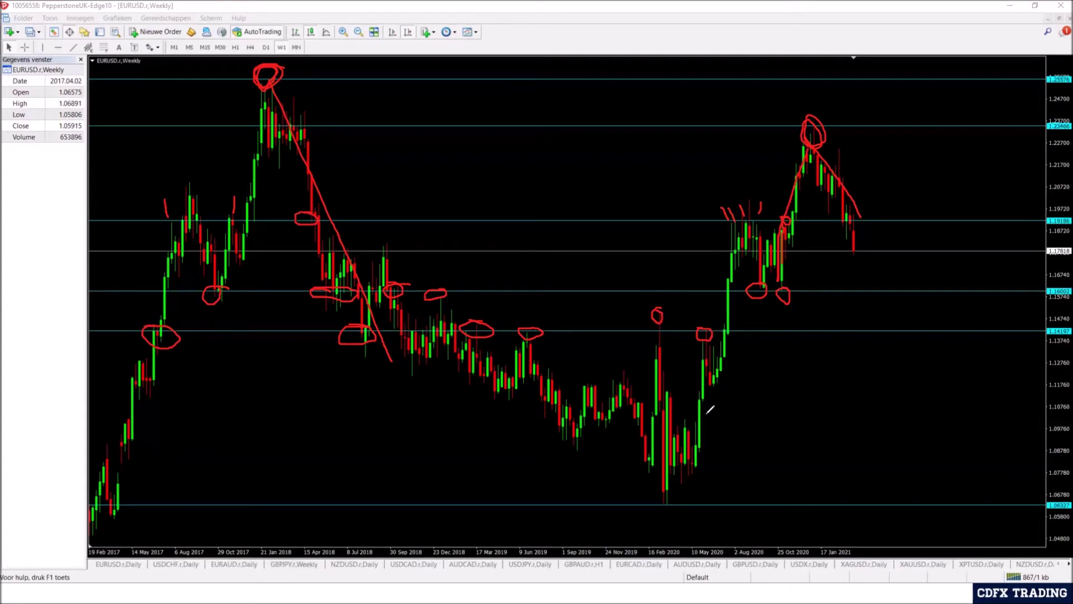
# Step: Circle the March 2020 low, trace the rise from it, and clear all red annotations
pyautogui.moveTo(672, 496); pyautogui.dragTo(669, 493)
pyautogui.moveTo(692, 414); pyautogui.dragTo(740, 237)
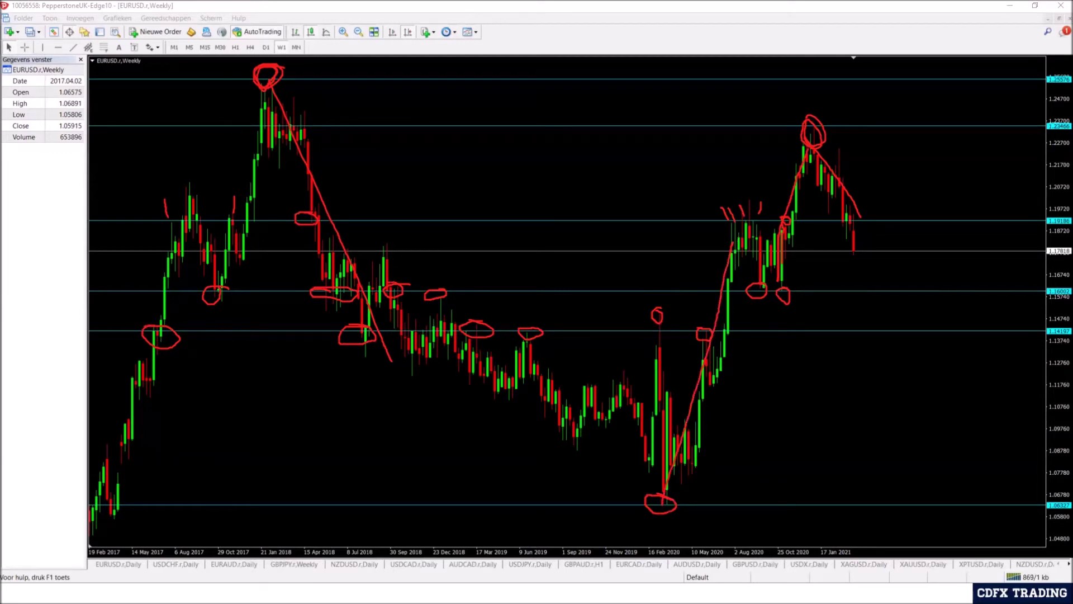
pyautogui.press('Escape')
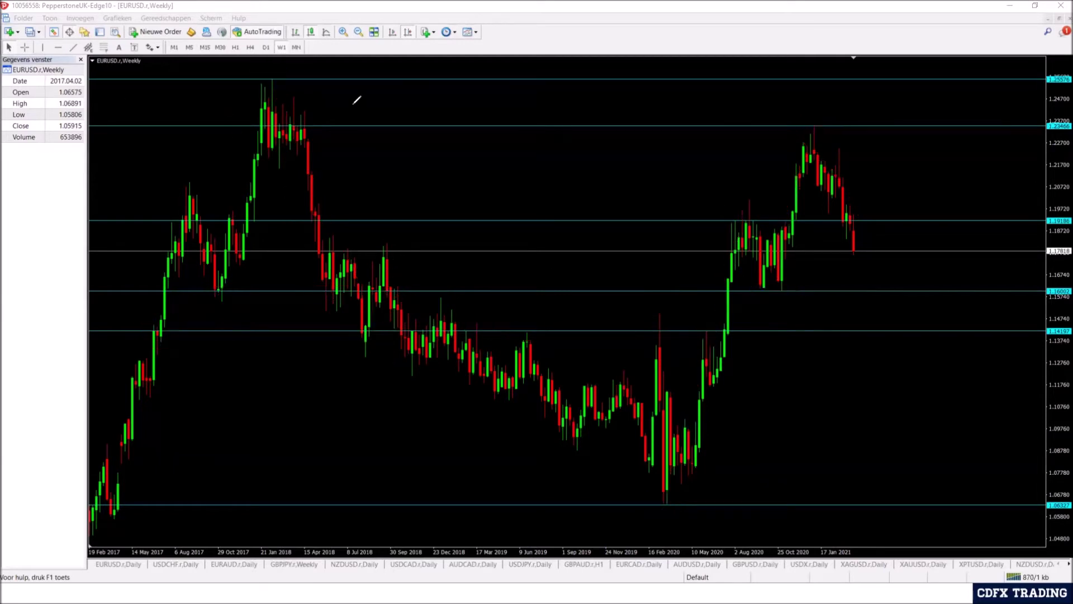
# Step: Switch EURUSD.r to the daily timeframe and move the early-2021 high level to about 1.2350 and the level below it to about 1.1984
pyautogui.click(266, 47)
pyautogui.click(408, 32)
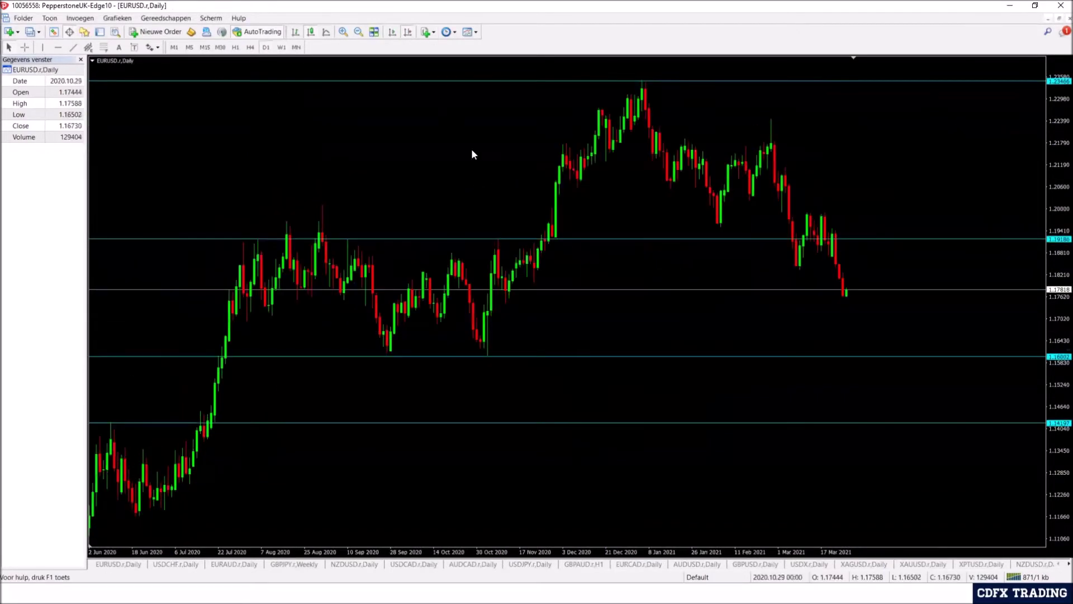
pyautogui.moveTo(723, 83); pyautogui.dragTo(727, 78)
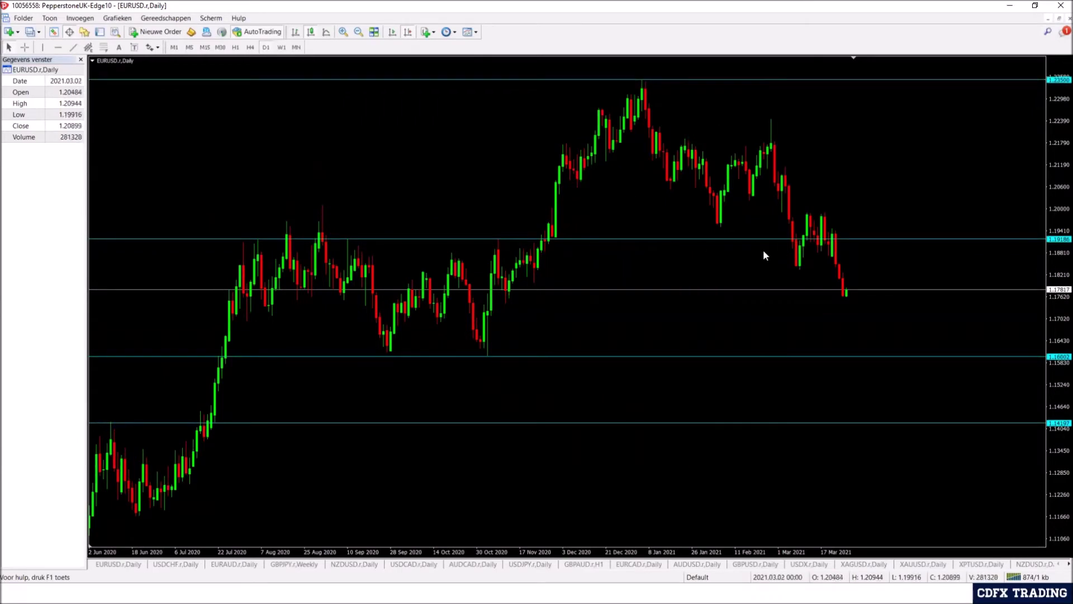
pyautogui.moveTo(507, 239); pyautogui.dragTo(900, 210)
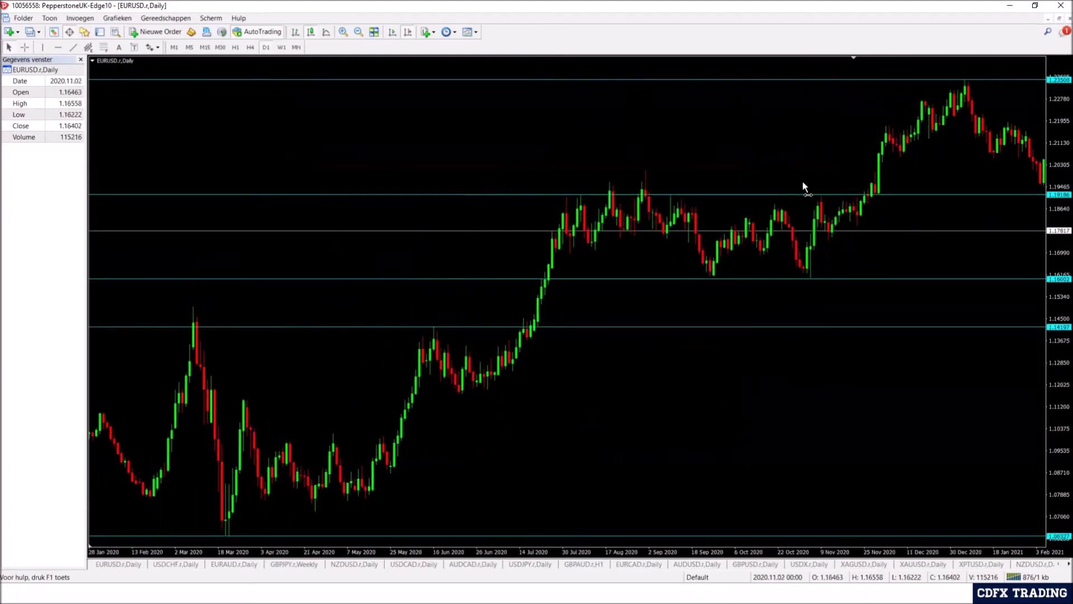
pyautogui.scroll(3, 810, 182)
pyautogui.moveTo(956, 211); pyautogui.dragTo(606, 244)
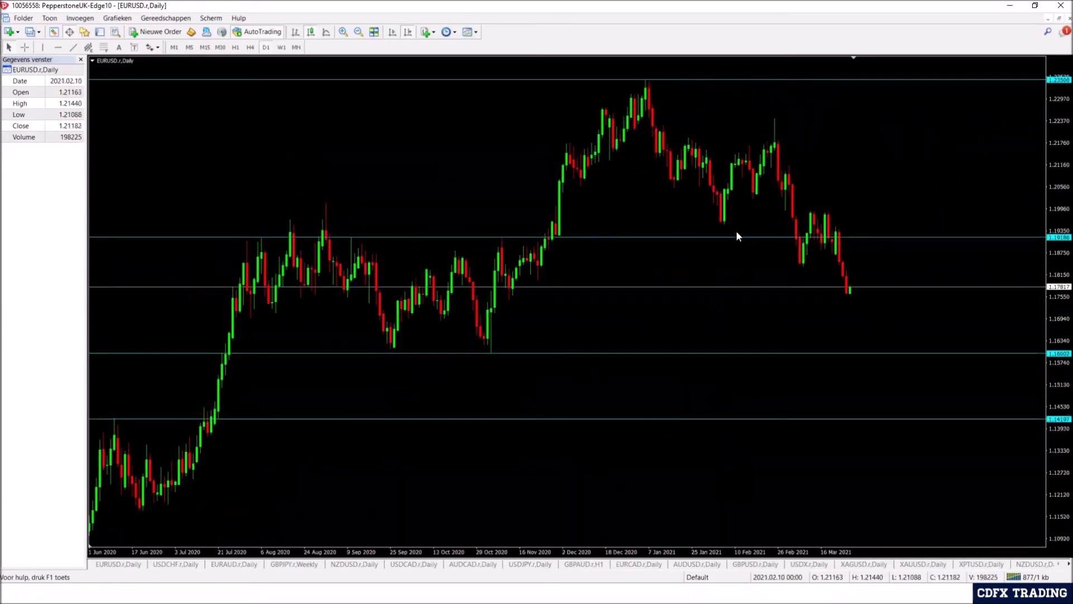
pyautogui.moveTo(737, 231); pyautogui.dragTo(781, 213)
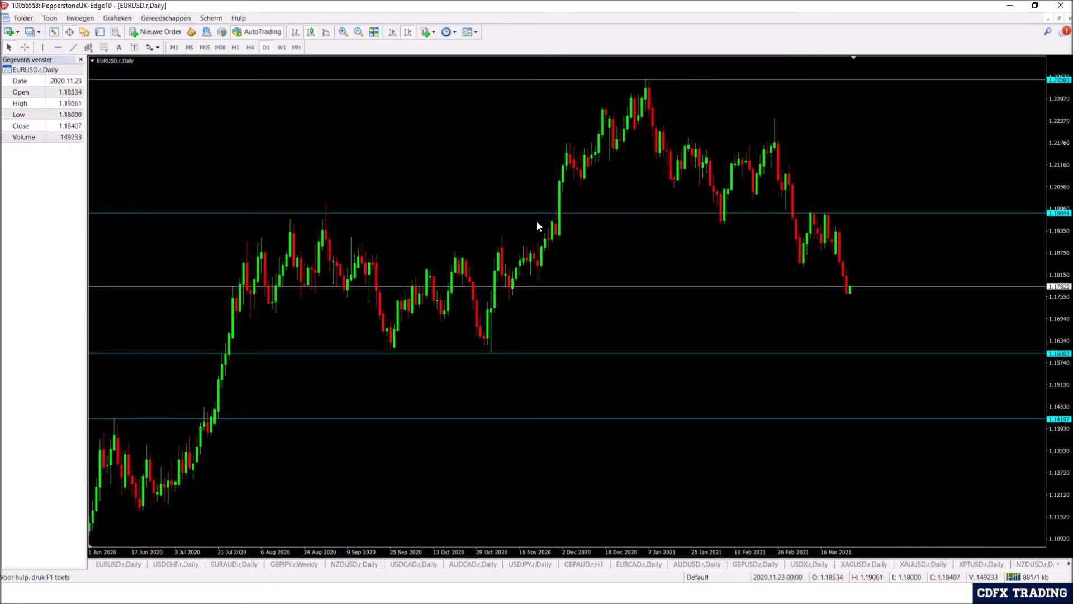
# Step: Add daily levels at about 1.1868 and the late-February 2021 high (about 1.2244), and raise the level below 1.1600 to about 1.1445
pyautogui.click(58, 47)
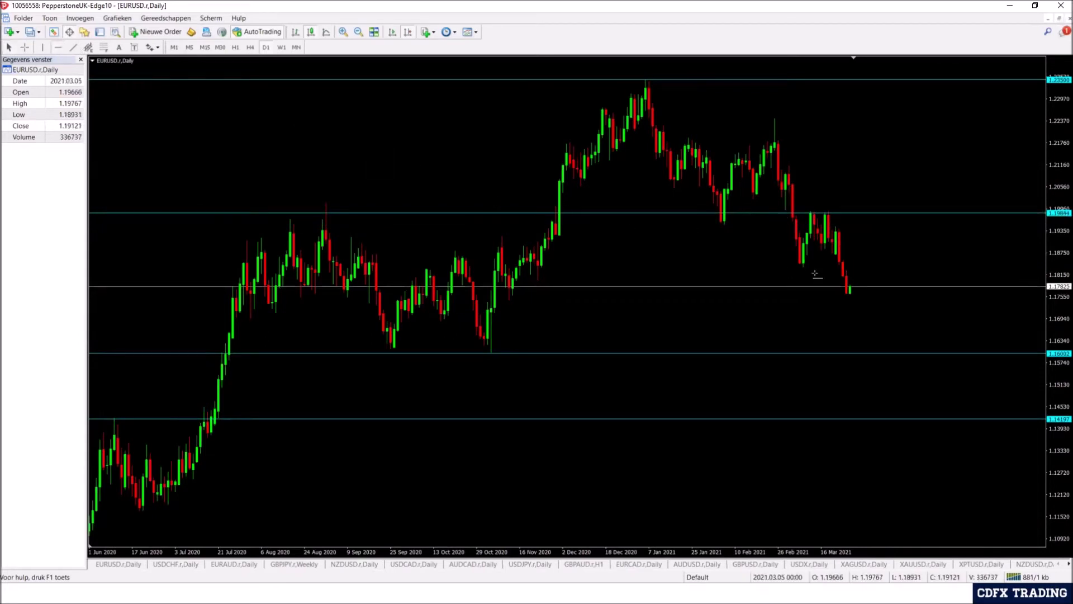
pyautogui.click(855, 256)
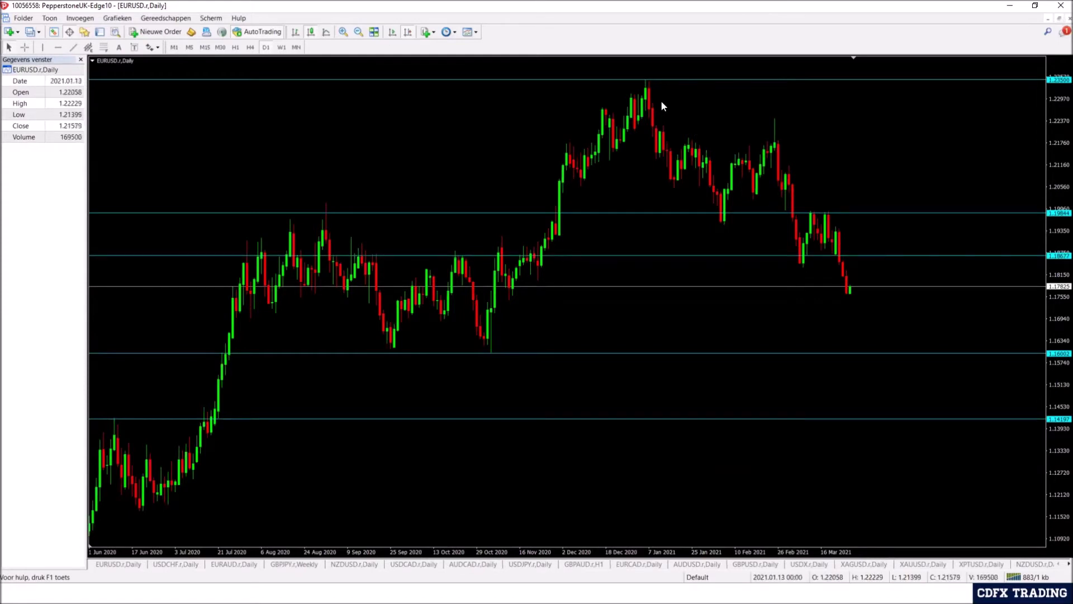
pyautogui.click(672, 78)
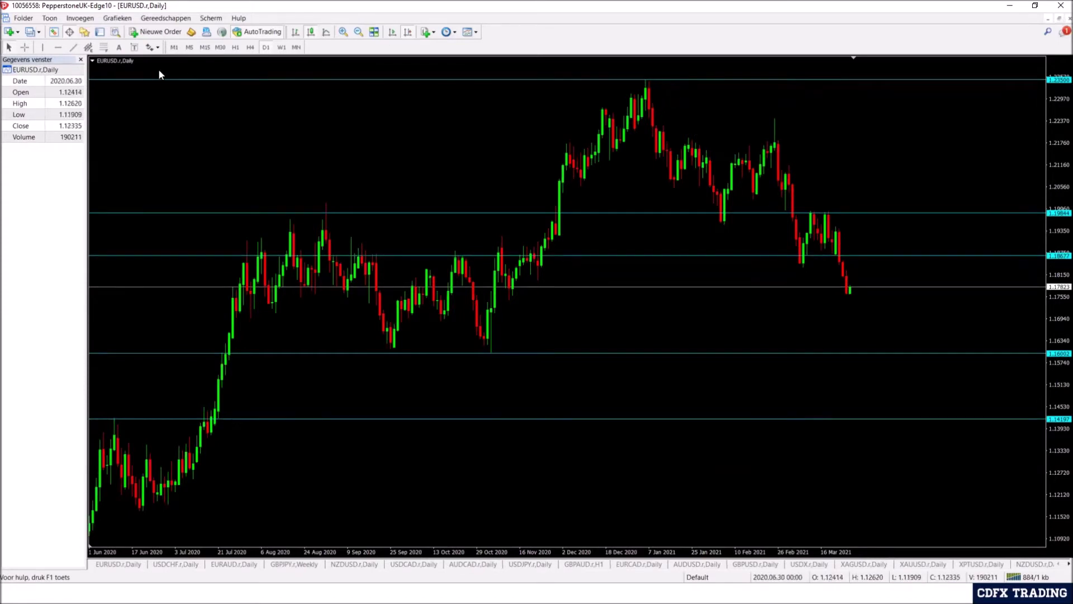
pyautogui.click(58, 47)
pyautogui.click(781, 118)
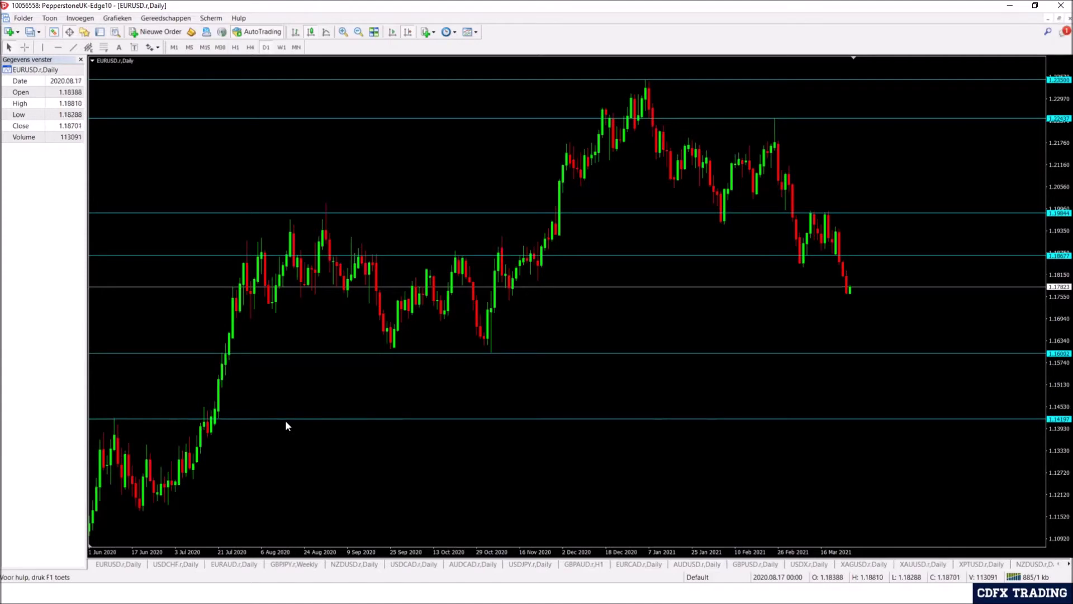
pyautogui.moveTo(286, 419); pyautogui.dragTo(296, 410)
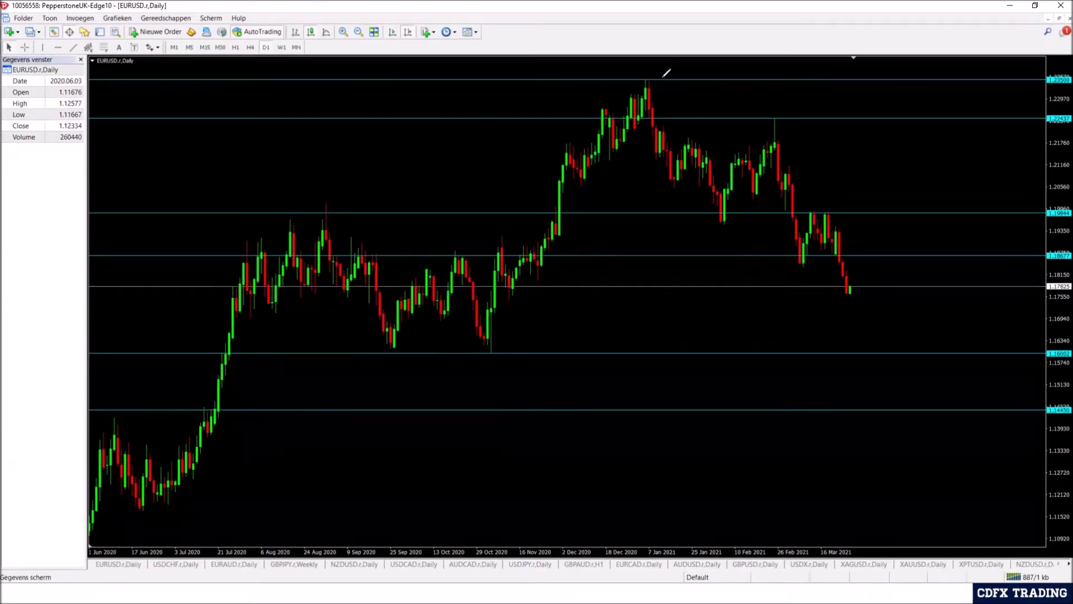
# Step: Circle the late-February high, trace its decline, and mark the price reactions along the level at about 1.1984 in red
pyautogui.moveTo(782, 109)
pyautogui.mouseDown()
pyautogui.moveTo(772, 112)
pyautogui.moveTo(781, 127)
pyautogui.mouseUp()
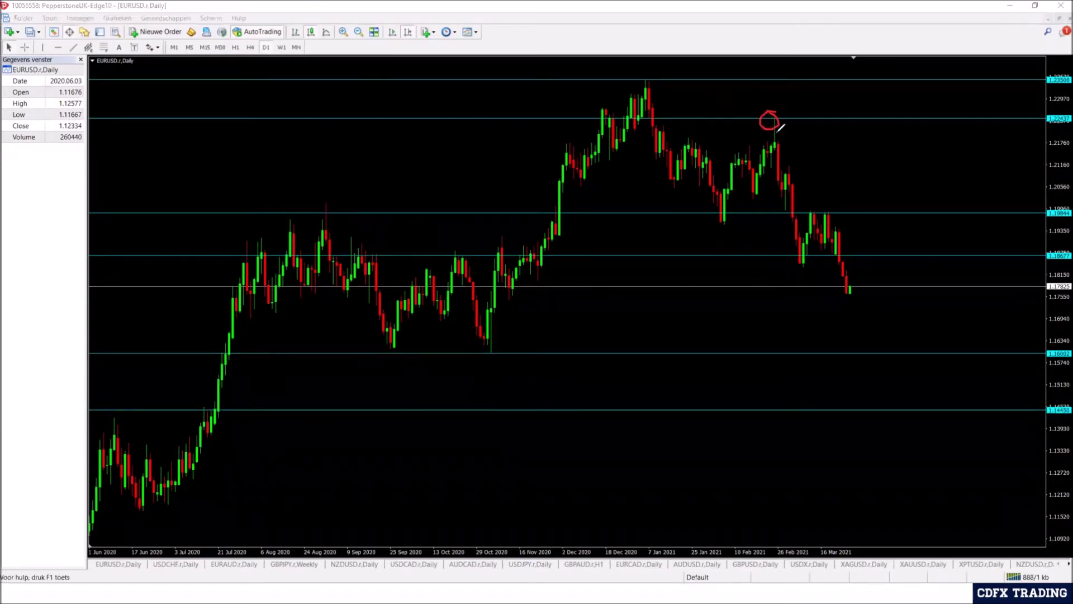
pyautogui.moveTo(687, 138)
pyautogui.mouseDown()
pyautogui.moveTo(801, 138)
pyautogui.moveTo(785, 139)
pyautogui.moveTo(804, 256)
pyautogui.mouseUp()
pyautogui.moveTo(808, 212)
pyautogui.mouseDown()
pyautogui.moveTo(848, 211)
pyautogui.moveTo(708, 208)
pyautogui.moveTo(736, 218)
pyautogui.mouseUp()
pyautogui.moveTo(568, 200)
pyautogui.mouseDown()
pyautogui.moveTo(578, 204)
pyautogui.moveTo(562, 201)
pyautogui.mouseUp()
pyautogui.moveTo(333, 200); pyautogui.dragTo(324, 202)
pyautogui.moveTo(249, 195)
pyautogui.mouseDown()
pyautogui.moveTo(300, 230)
pyautogui.moveTo(362, 223)
pyautogui.moveTo(274, 192)
pyautogui.mouseUp()
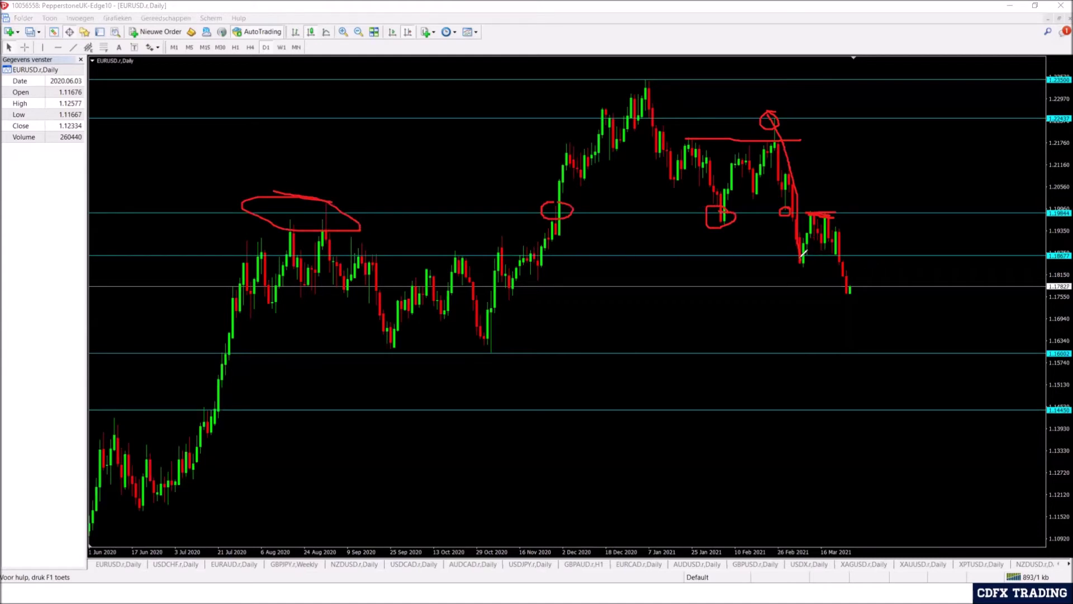
# Step: Mark in red the March 2021 and autumn 2020 price reactions along the level at about 1.1868
pyautogui.moveTo(805, 247); pyautogui.dragTo(805, 256)
pyautogui.moveTo(440, 245)
pyautogui.mouseDown()
pyautogui.moveTo(553, 246)
pyautogui.moveTo(492, 260)
pyautogui.moveTo(439, 249)
pyautogui.moveTo(392, 259)
pyautogui.moveTo(369, 245)
pyautogui.mouseUp()
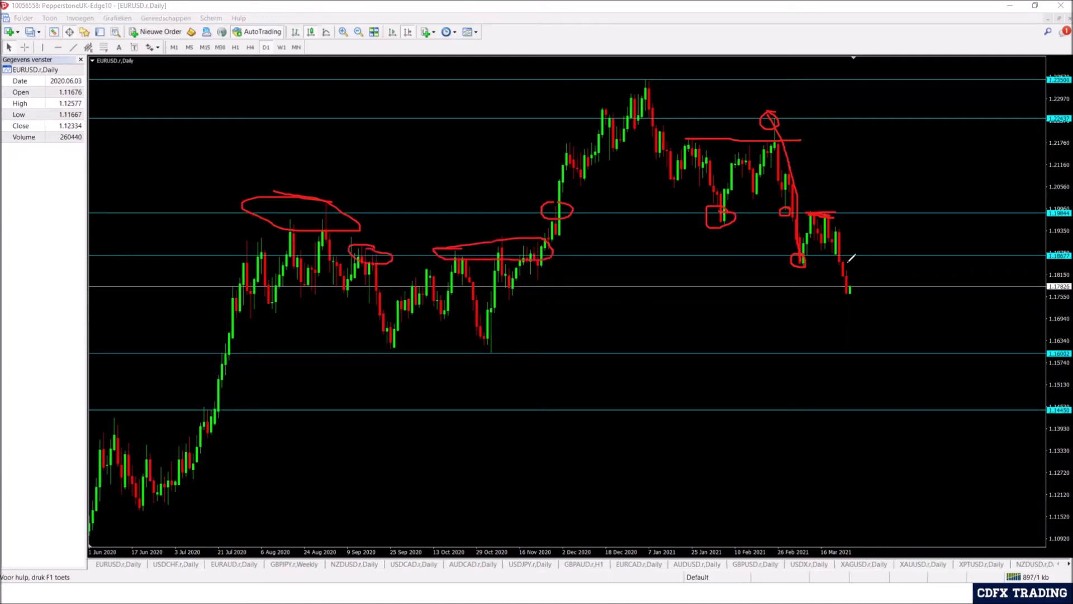
pyautogui.moveTo(840, 249)
pyautogui.mouseDown()
pyautogui.moveTo(833, 258)
pyautogui.moveTo(840, 248)
pyautogui.mouseUp()
# Step: Circle the price reactions at the 1.1600 and 1.1445 levels, and clear the red annotations
pyautogui.moveTo(382, 346); pyautogui.dragTo(389, 347)
pyautogui.moveTo(495, 345); pyautogui.dragTo(515, 345)
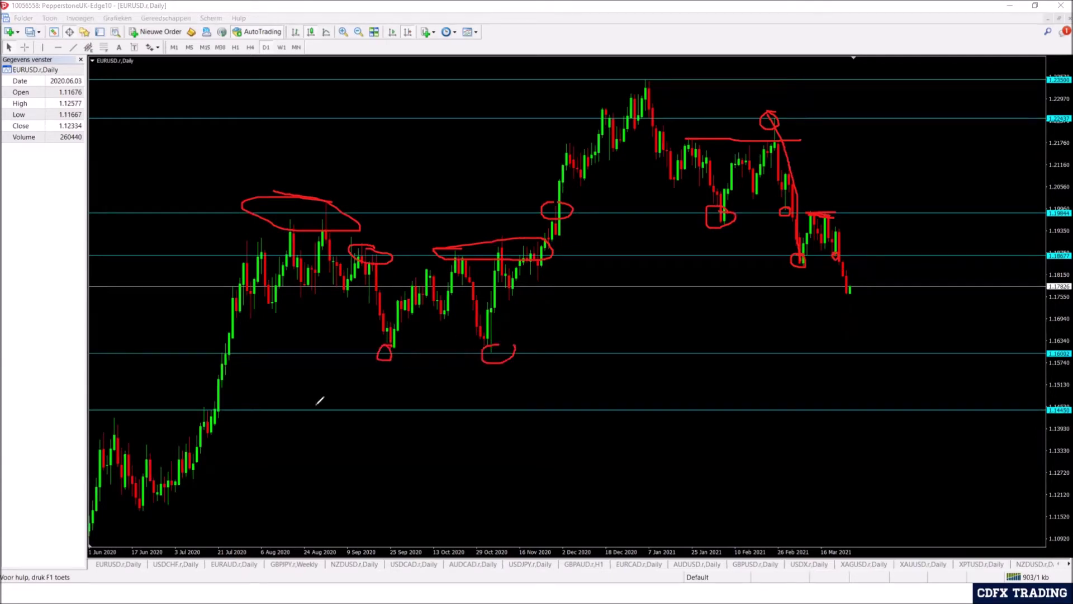
pyautogui.moveTo(218, 403); pyautogui.dragTo(193, 401)
pyautogui.moveTo(124, 409); pyautogui.dragTo(119, 407)
pyautogui.press('Escape')
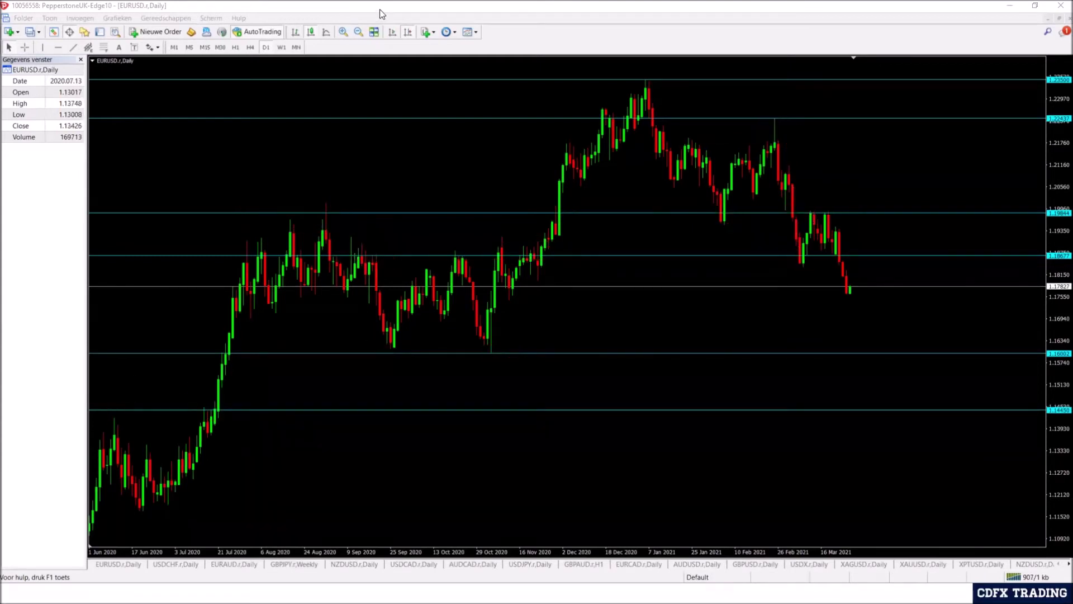
# Step: Switch the EURUSD.r chart to the one-hour timeframe with space after the latest candles
pyautogui.click(235, 47)
pyautogui.click(393, 31)
pyautogui.click(359, 32)
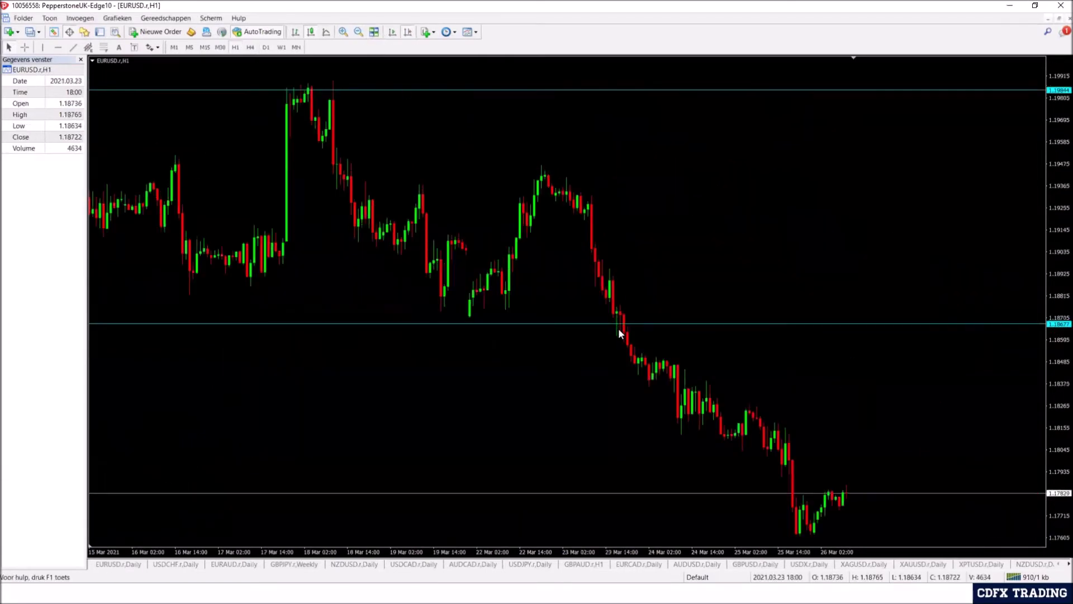
# Step: Return to the daily timeframe and delete the horizontal lines at about 1.2350, 1.2244, 1.1984, 1.1600 and 1.1445
pyautogui.click(266, 47)
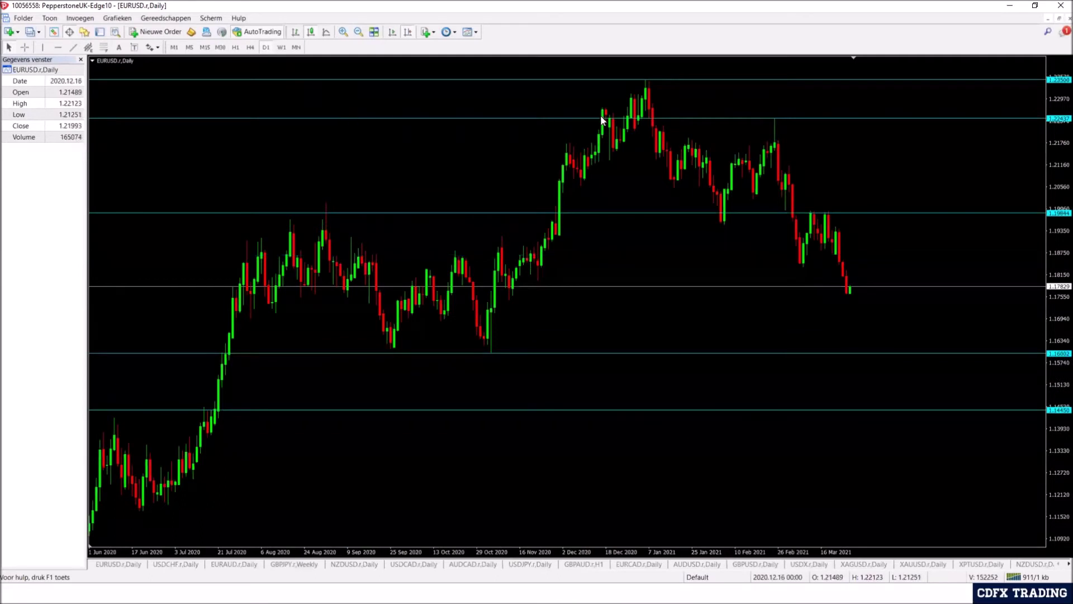
pyautogui.doubleClick(663, 80)
pyautogui.press('Delete')
pyautogui.doubleClick(670, 118)
pyautogui.press('Delete')
pyautogui.doubleClick(642, 213)
pyautogui.press('Delete')
pyautogui.doubleClick(576, 354)
pyautogui.press('Delete')
pyautogui.doubleClick(567, 410)
pyautogui.press('Delete')
# Step: Switch EURUSD.r to the one-hour timeframe and place a horizontal line at the mid-March highs, at about 1.1989
pyautogui.click(236, 47)
pyautogui.click(408, 32)
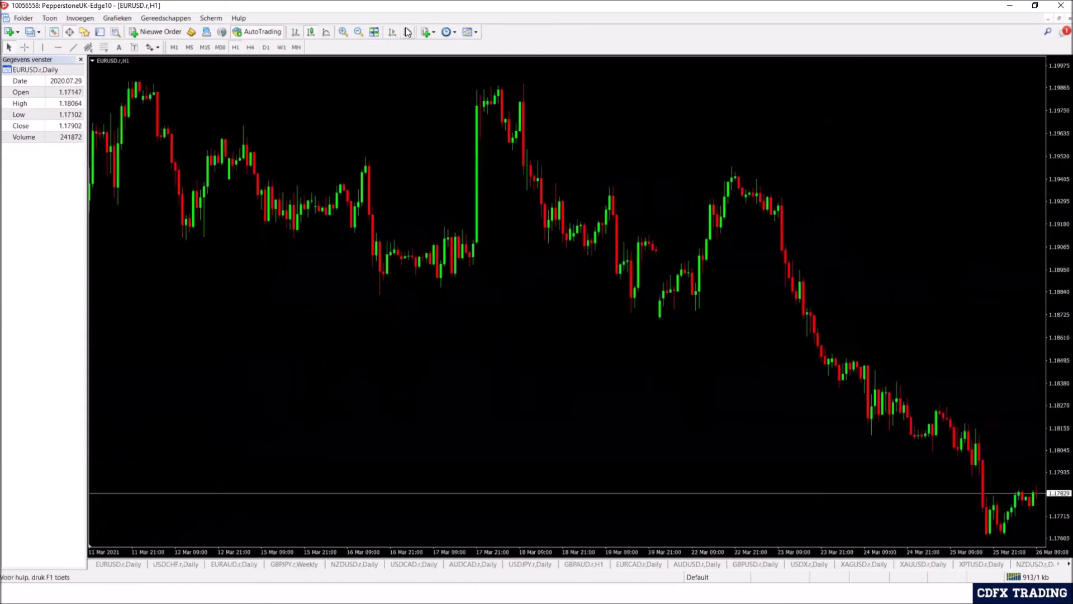
pyautogui.click(358, 32)
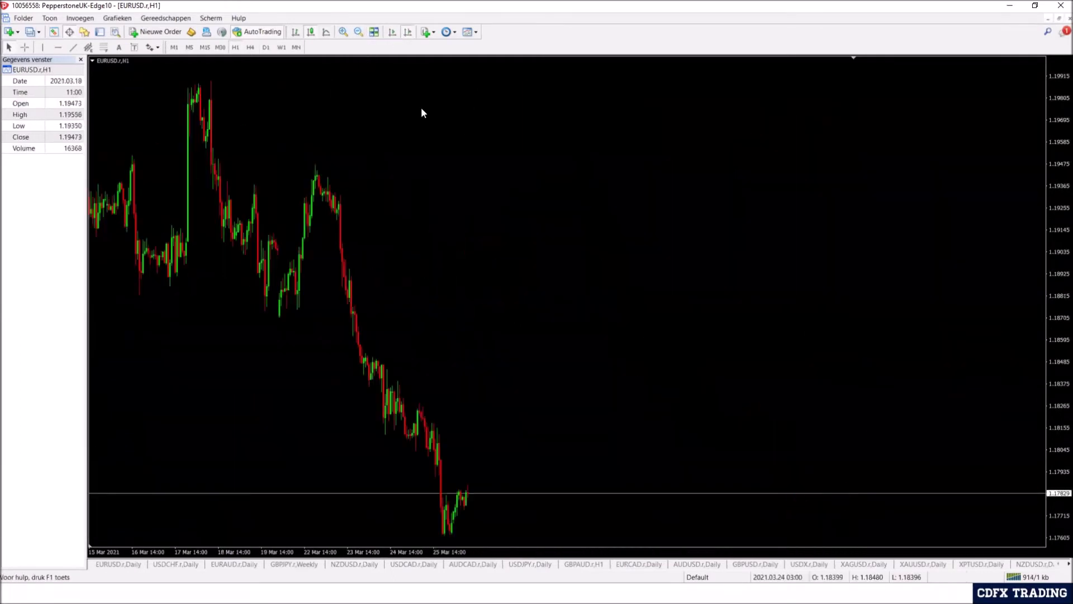
pyautogui.click(59, 47)
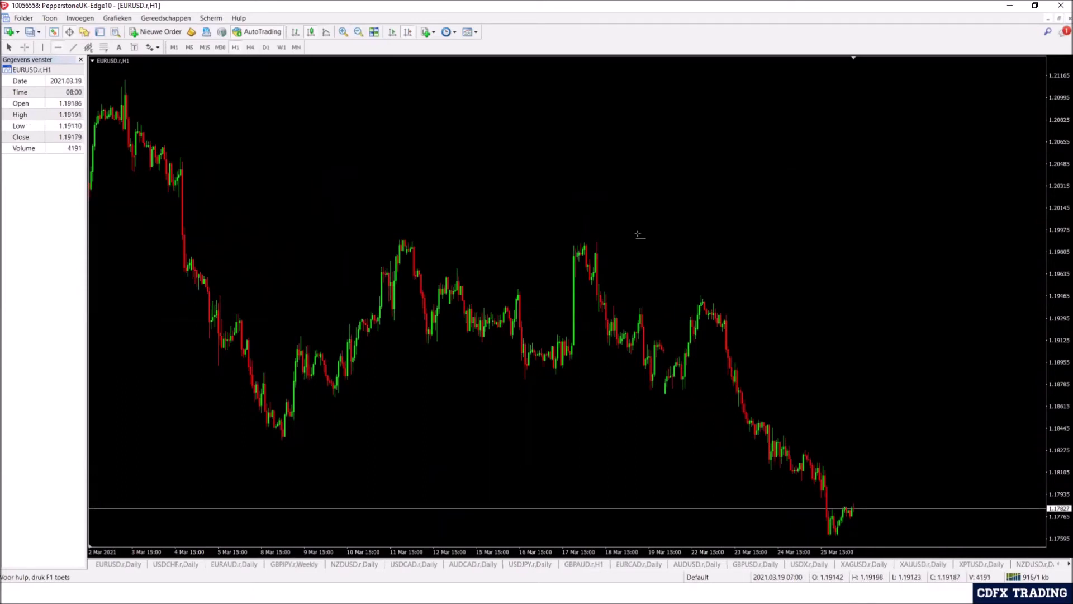
pyautogui.click(695, 235)
pyautogui.moveTo(696, 236); pyautogui.dragTo(703, 241)
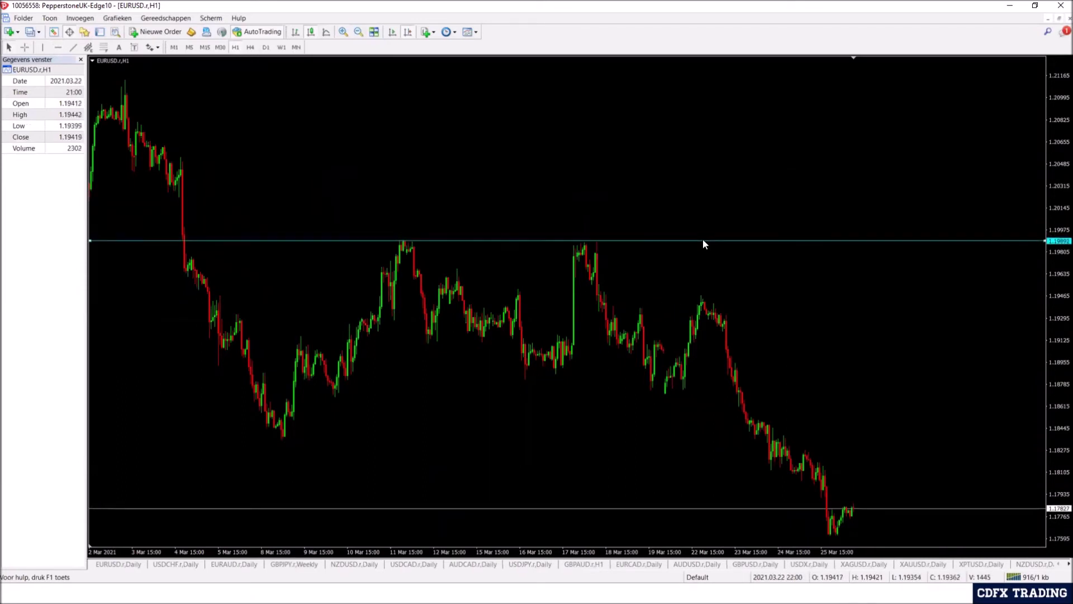
# Step: Change the color of the horizontal line at the mid-March highs to Yellow
pyautogui.rightClick(703, 242)
pyautogui.click(722, 247)
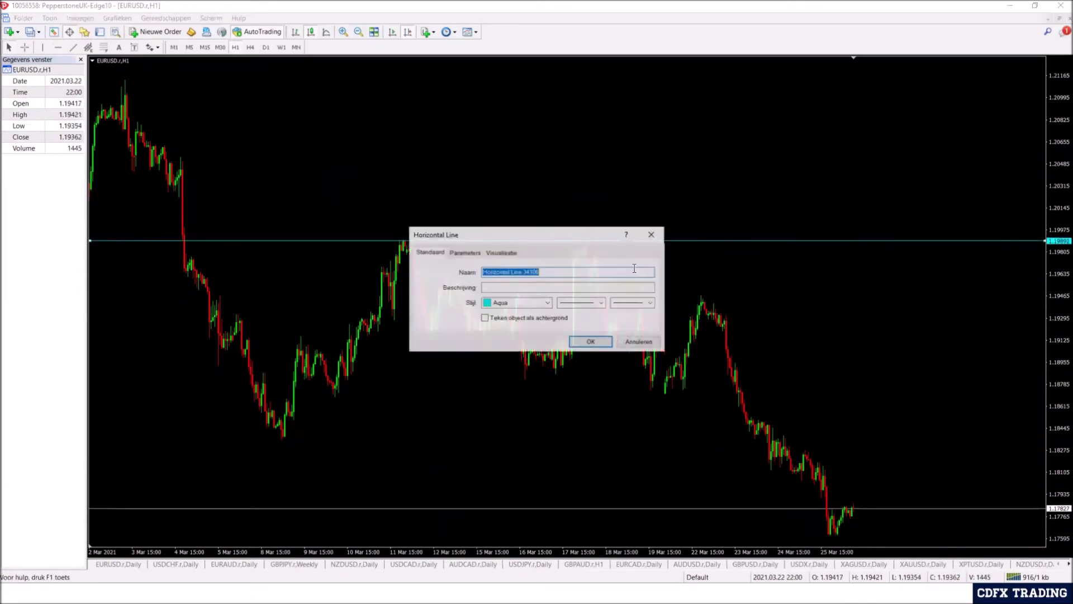
pyautogui.click(547, 302)
pyautogui.click(591, 360)
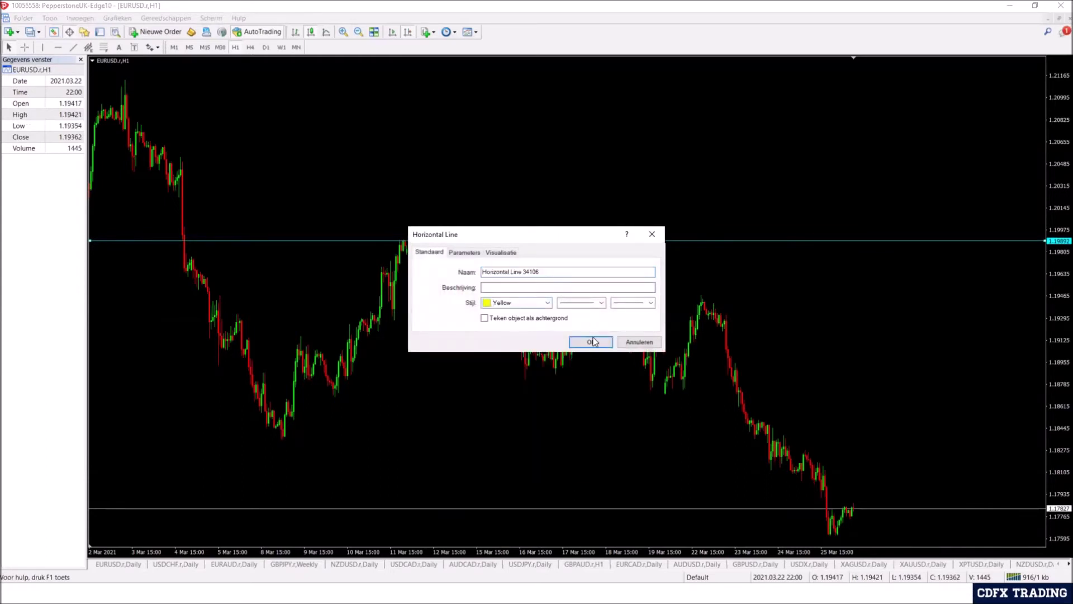
pyautogui.click(593, 342)
# Step: Add a horizontal line, set its color to Aqua, and align it with the mid-March lows at about 1.1871
pyautogui.click(58, 47)
pyautogui.click(480, 378)
pyautogui.rightClick(481, 375)
pyautogui.click(492, 381)
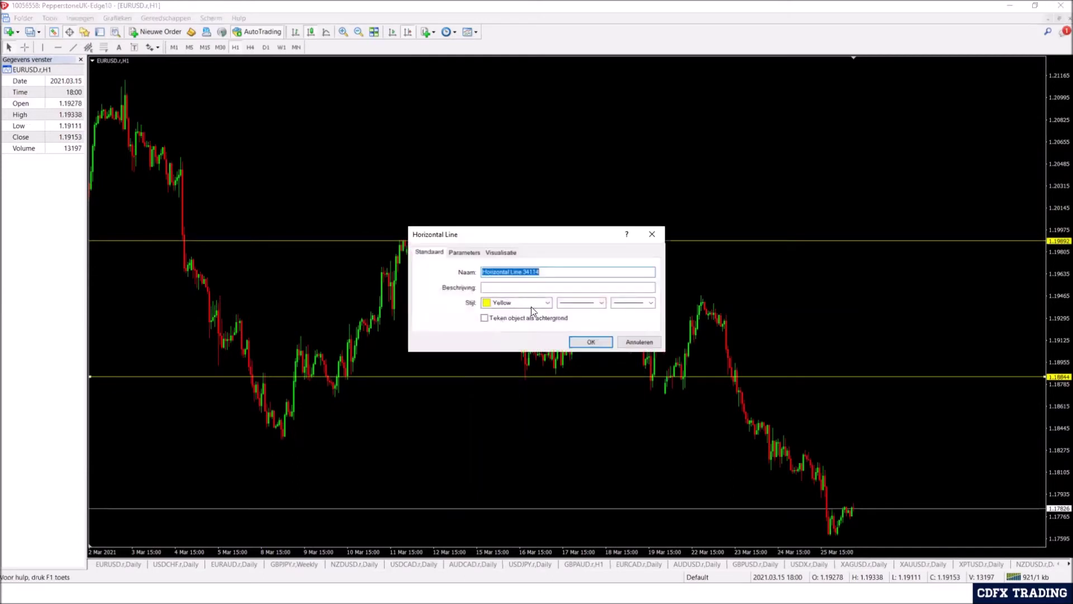
pyautogui.click(548, 305)
pyautogui.click(522, 368)
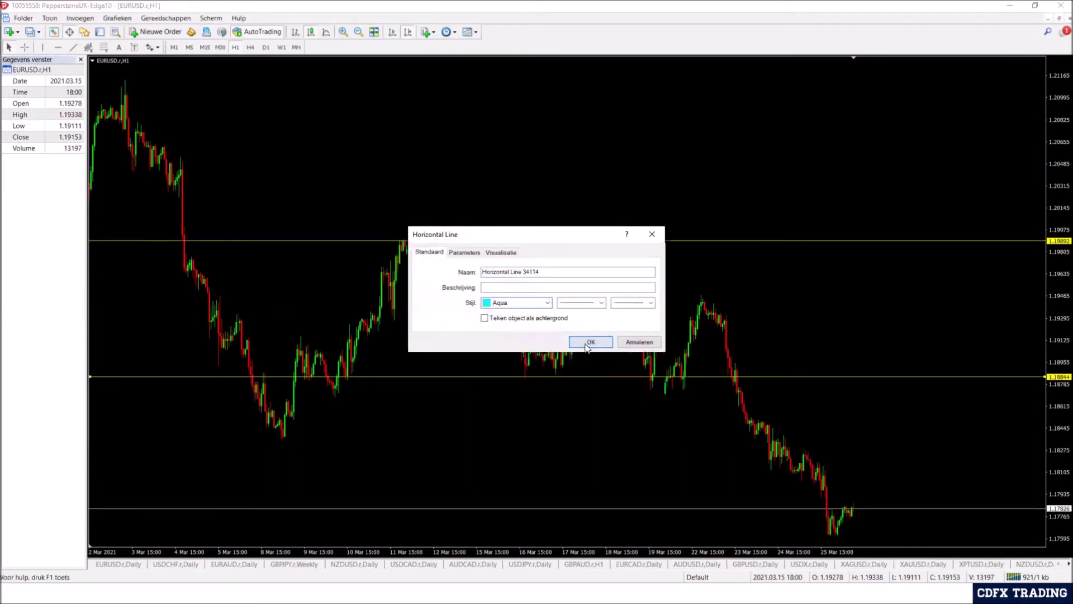
pyautogui.click(591, 342)
pyautogui.moveTo(633, 382); pyautogui.dragTo(635, 394)
pyautogui.click(540, 321)
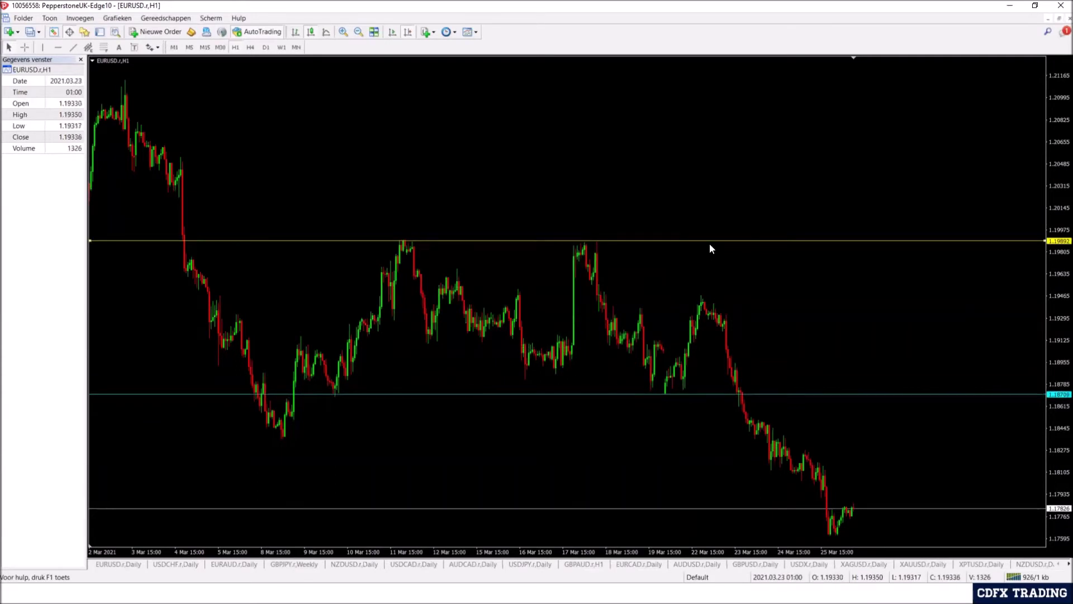
# Step: Replace the yellow horizontal line with an aqua one at the mid-March highs, at about 1.1990
pyautogui.click(58, 47)
pyautogui.press('Delete')
pyautogui.click(424, 240)
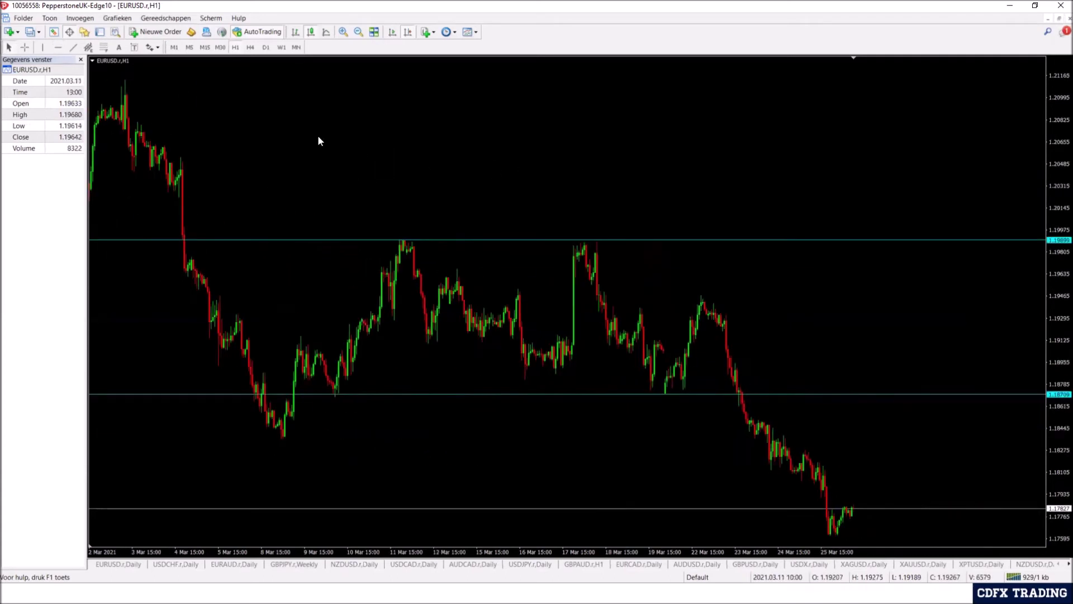
# Step: Place horizontal lines at the 22 March high, about 1.1947, and the early-March low, about 1.1835
pyautogui.click(58, 47)
pyautogui.click(711, 293)
pyautogui.moveTo(712, 293); pyautogui.dragTo(716, 295)
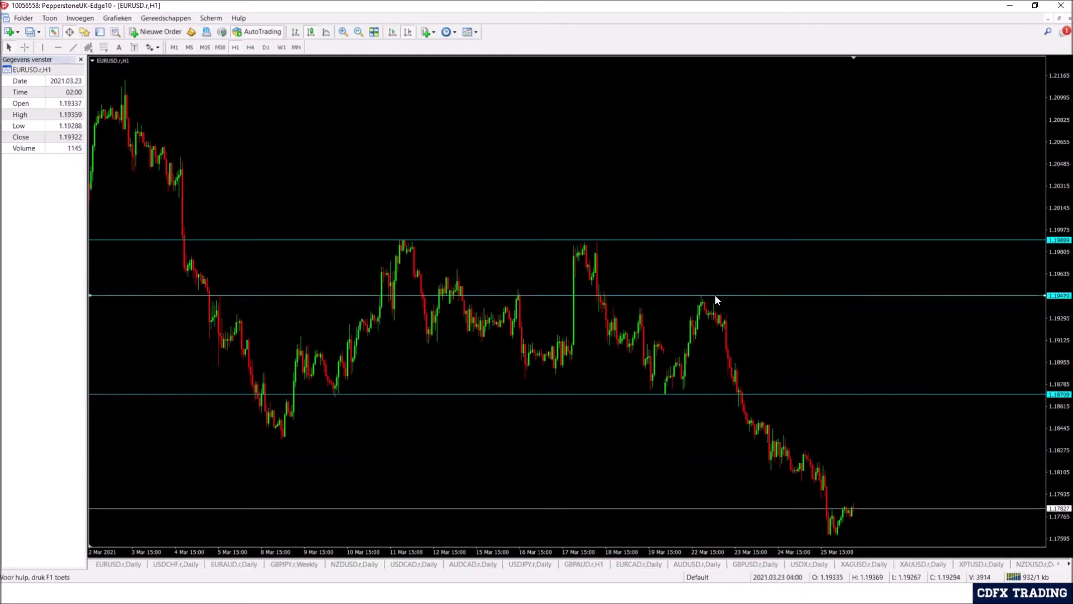
pyautogui.click(58, 47)
pyautogui.click(294, 441)
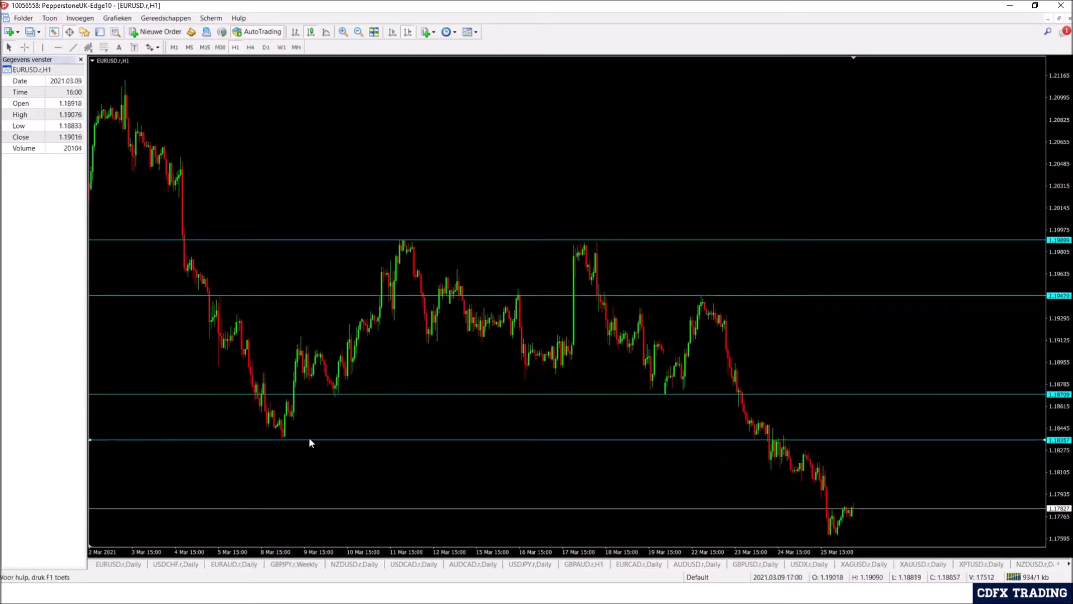
pyautogui.moveTo(308, 438); pyautogui.dragTo(567, 337)
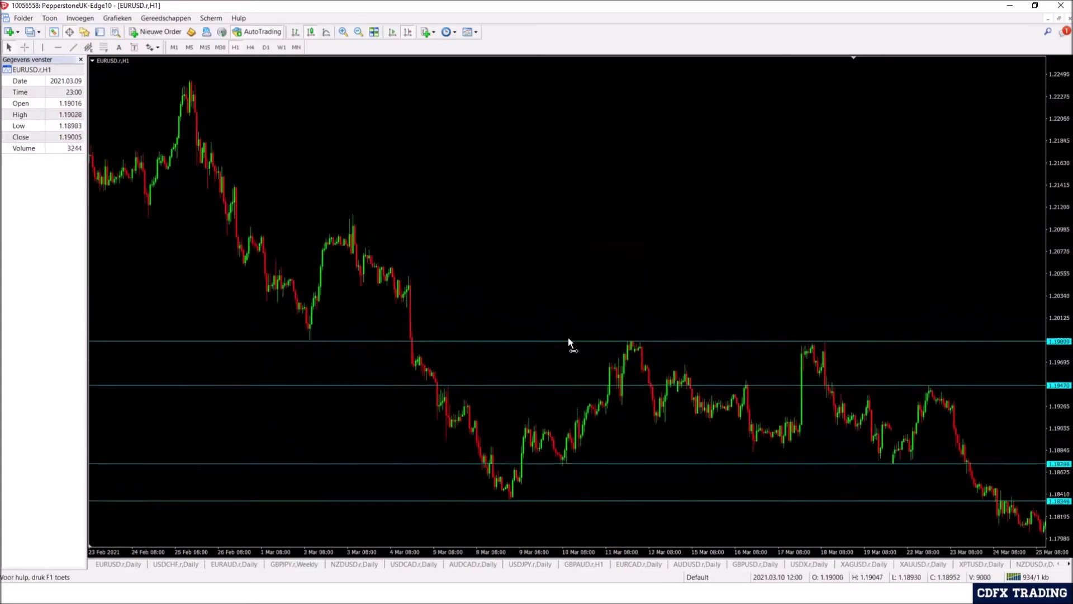
# Step: Switch EURUSD.r to the daily timeframe and place horizontal lines at about 1.1604 and 1.1744
pyautogui.moveTo(452, 239); pyautogui.dragTo(573, 181)
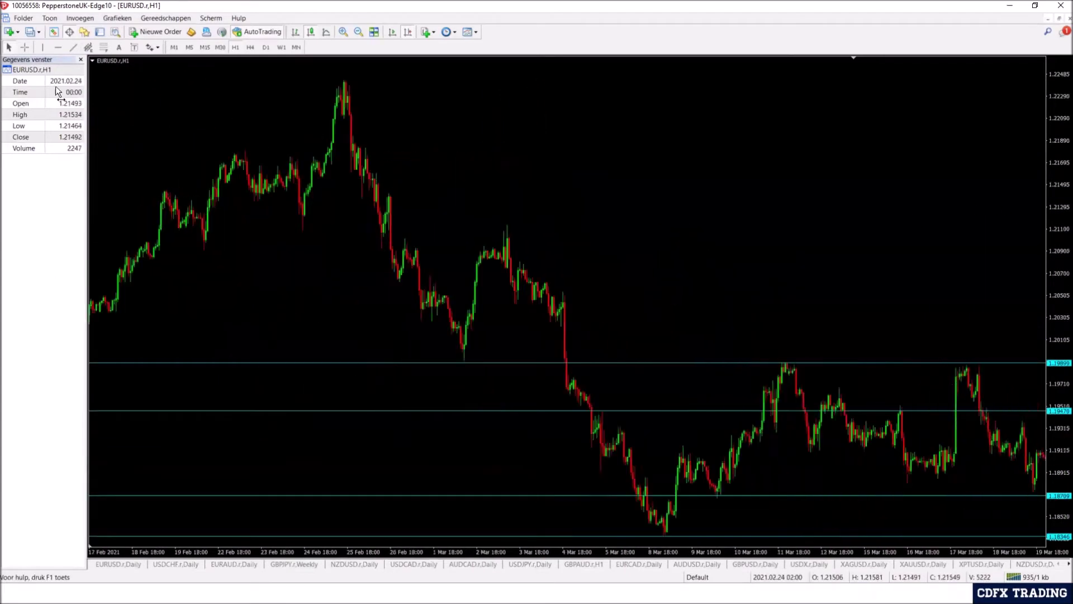
pyautogui.click(250, 47)
pyautogui.click(266, 46)
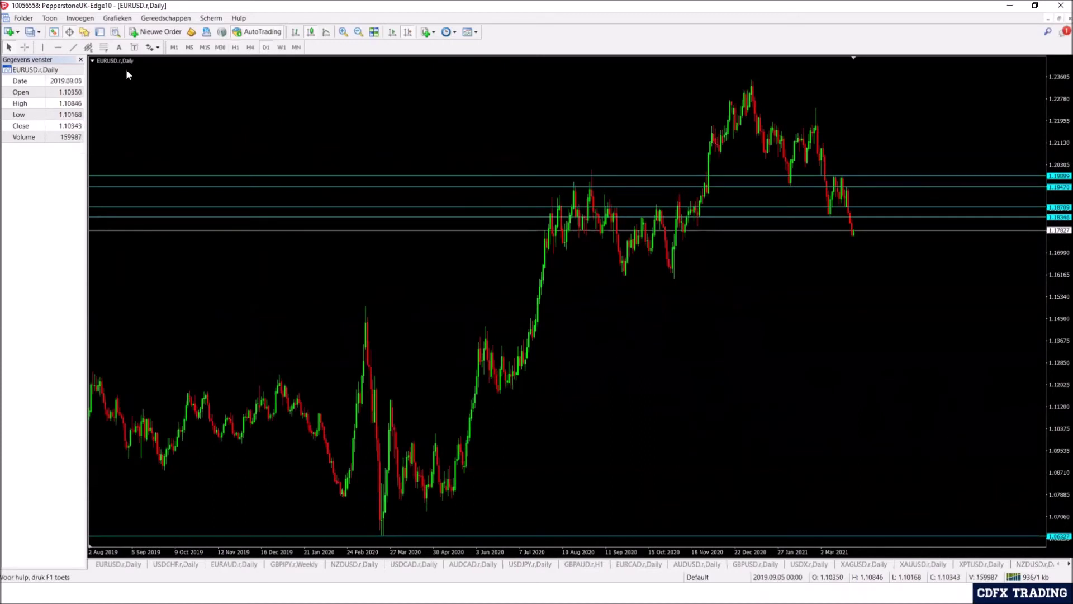
pyautogui.click(58, 47)
pyautogui.click(692, 277)
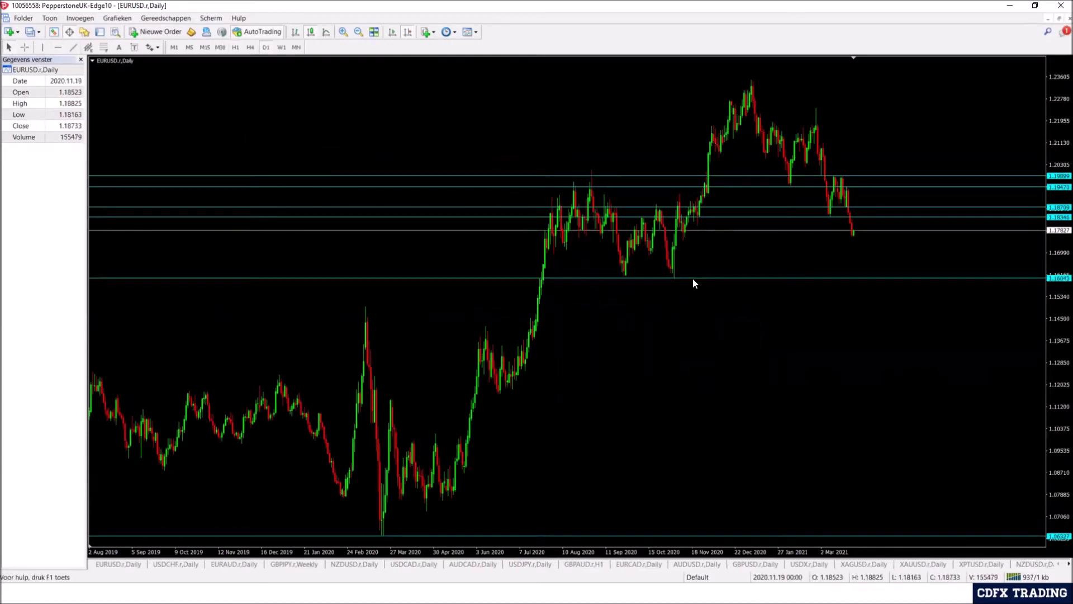
pyautogui.click(59, 47)
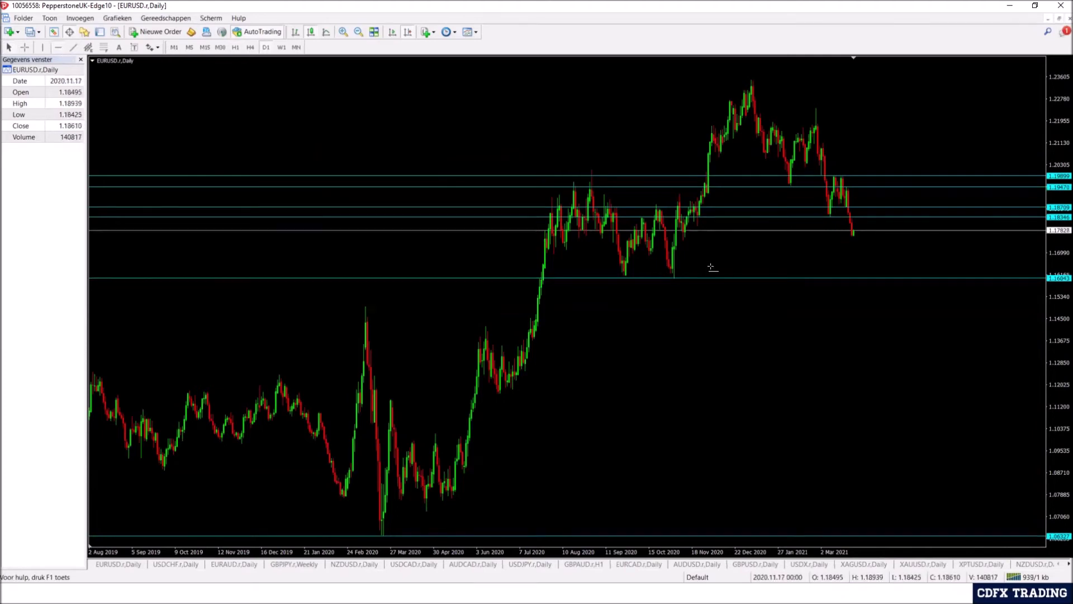
pyautogui.click(703, 241)
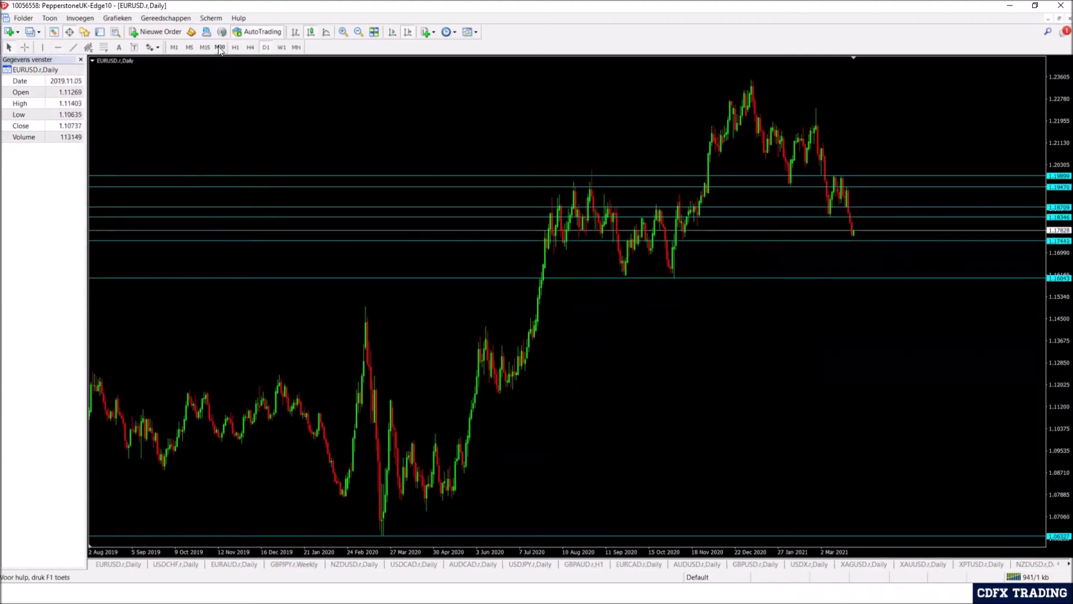
# Step: Return EURUSD.r to the one-hour timeframe and show the latest candles with space after them
pyautogui.click(236, 47)
pyautogui.click(408, 32)
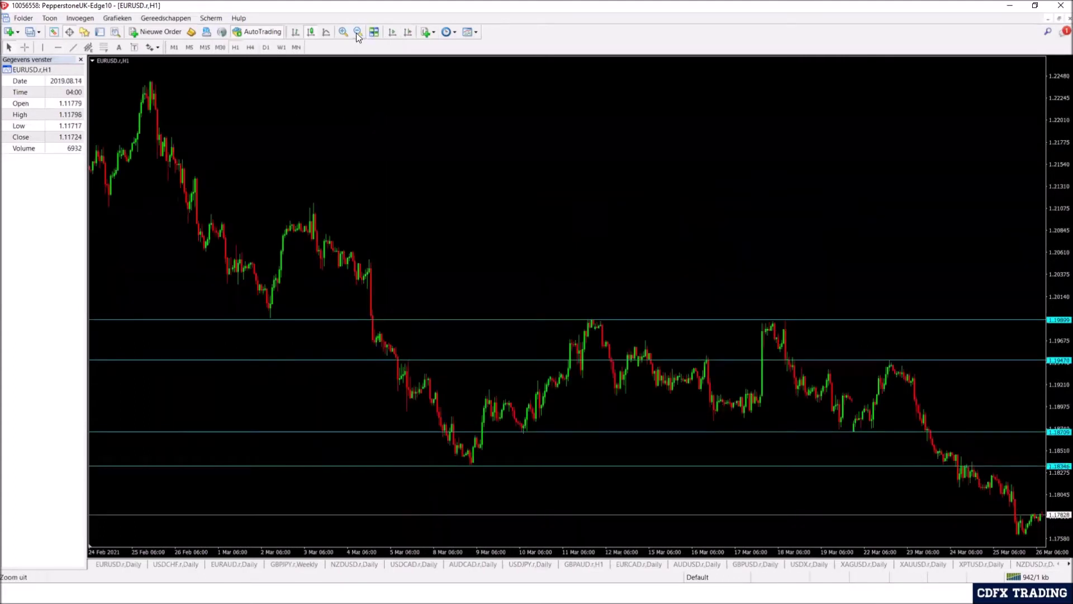
pyautogui.click(392, 32)
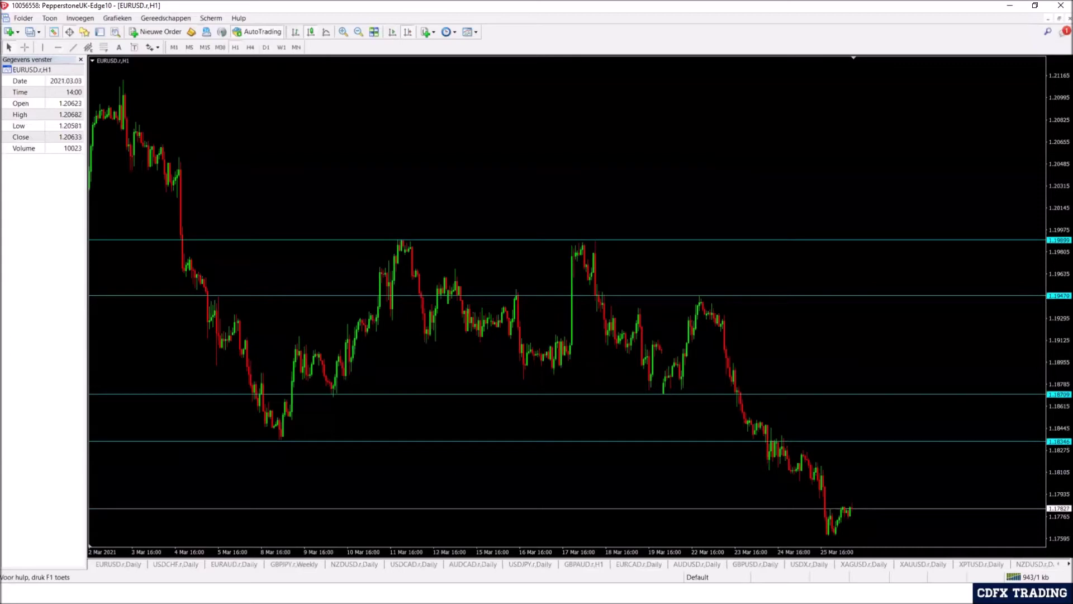
# Step: Circle the price reactions at the four horizontal levels, trace the declines from the 22 March high in red, and clear the annotations
pyautogui.moveTo(381, 224); pyautogui.dragTo(396, 235)
pyautogui.moveTo(587, 234)
pyautogui.mouseDown()
pyautogui.moveTo(602, 242)
pyautogui.moveTo(586, 240)
pyautogui.mouseUp()
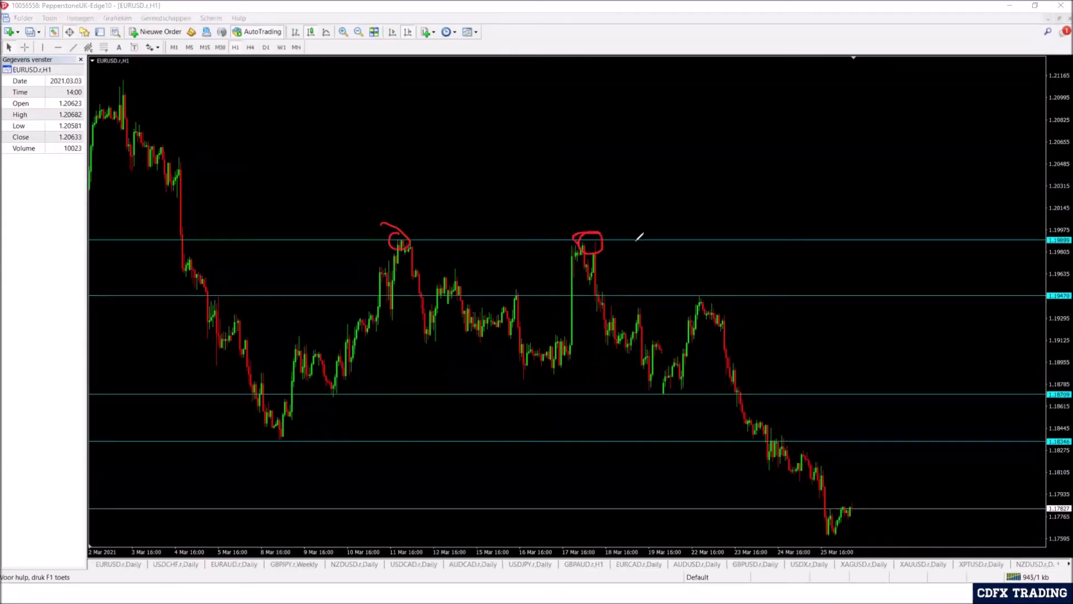
pyautogui.moveTo(706, 287)
pyautogui.mouseDown()
pyautogui.moveTo(694, 295)
pyautogui.moveTo(749, 394)
pyautogui.mouseUp()
pyautogui.moveTo(341, 388)
pyautogui.mouseDown()
pyautogui.moveTo(328, 398)
pyautogui.moveTo(343, 390)
pyautogui.mouseUp()
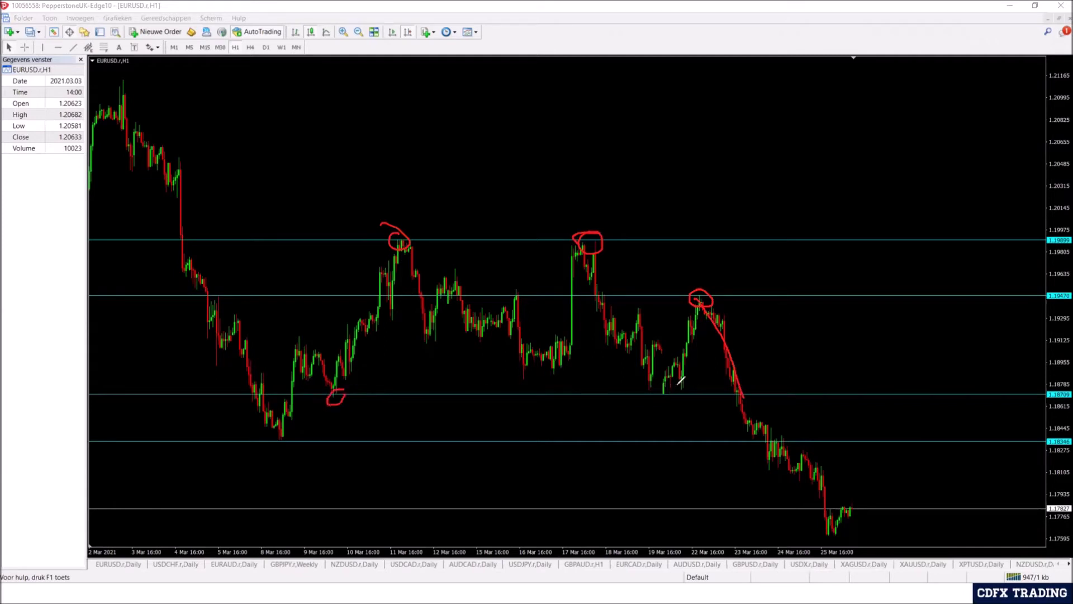
pyautogui.moveTo(681, 382); pyautogui.dragTo(739, 391)
pyautogui.moveTo(295, 392)
pyautogui.mouseDown()
pyautogui.moveTo(271, 395)
pyautogui.moveTo(306, 397)
pyautogui.moveTo(264, 393)
pyautogui.mouseUp()
pyautogui.moveTo(289, 431)
pyautogui.mouseDown()
pyautogui.moveTo(282, 449)
pyautogui.moveTo(292, 435)
pyautogui.mouseUp()
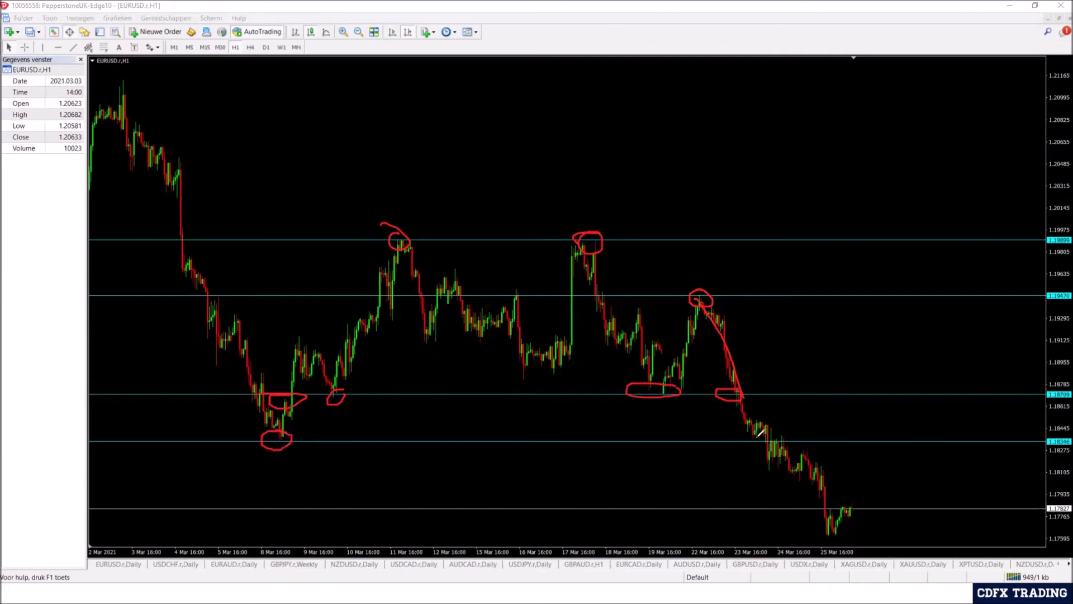
pyautogui.moveTo(757, 437)
pyautogui.mouseDown()
pyautogui.moveTo(746, 439)
pyautogui.moveTo(769, 439)
pyautogui.moveTo(771, 463)
pyautogui.moveTo(838, 537)
pyautogui.mouseUp()
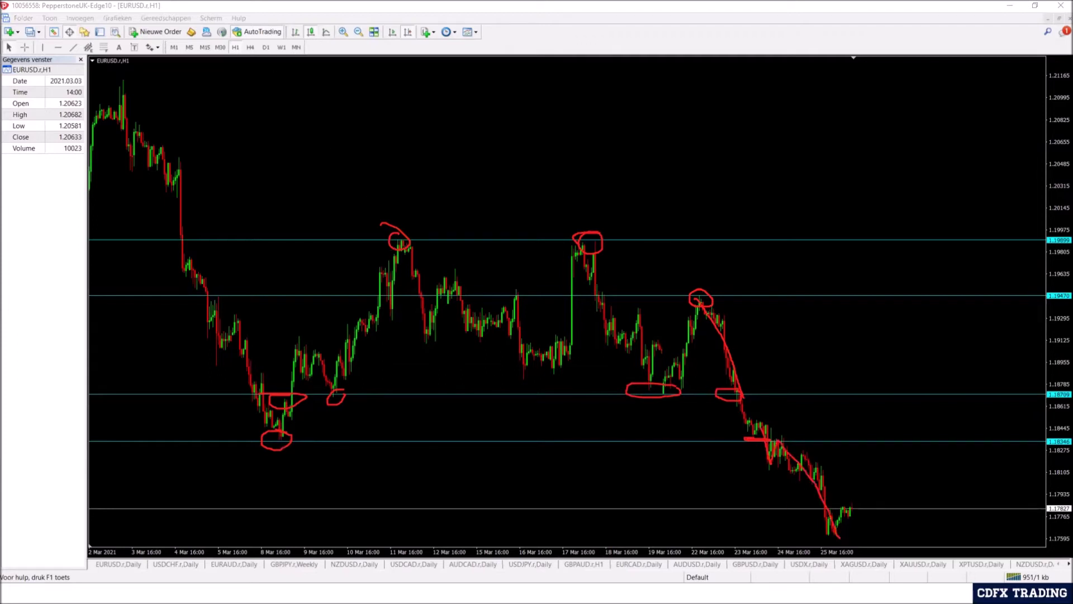
pyautogui.press('e')
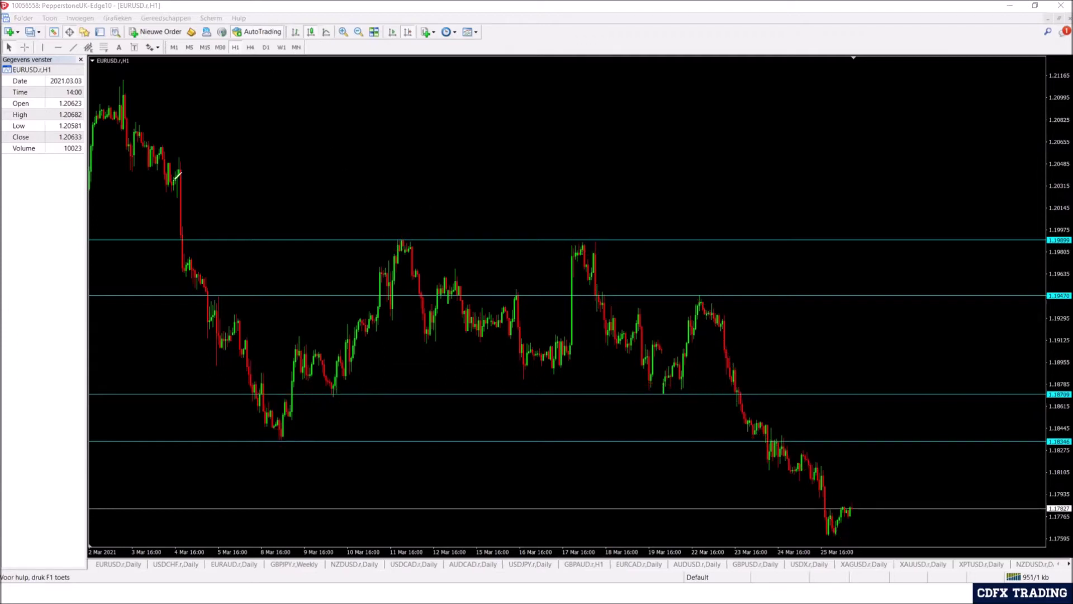
# Step: Examine the one-hour price history back to January 2021 and return to the latest candles
pyautogui.scroll(8, 484, 177)
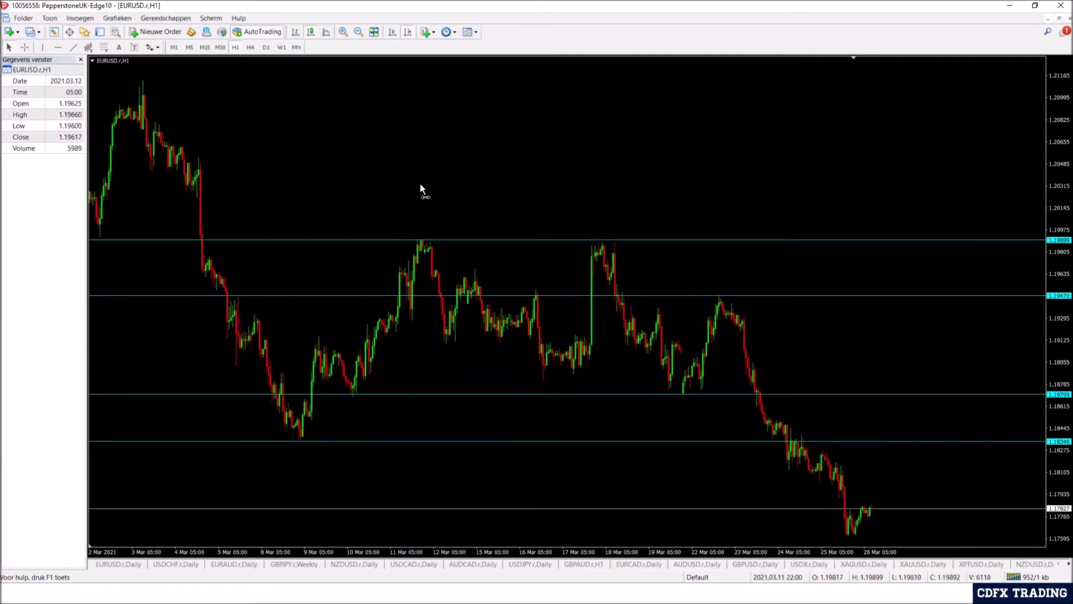
pyautogui.scroll(10, 350, 257)
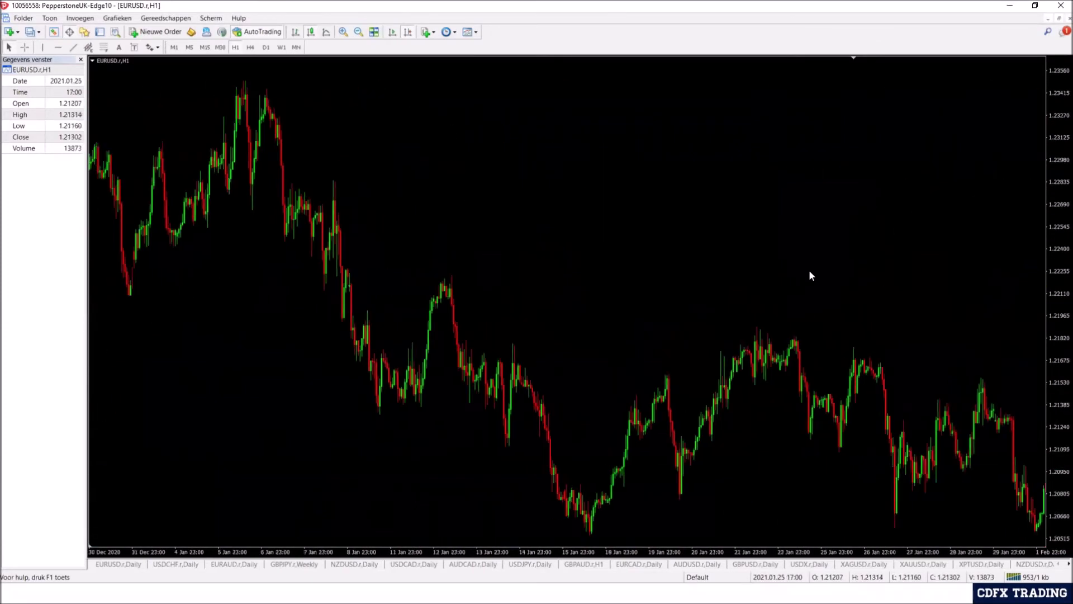
pyautogui.click(407, 33)
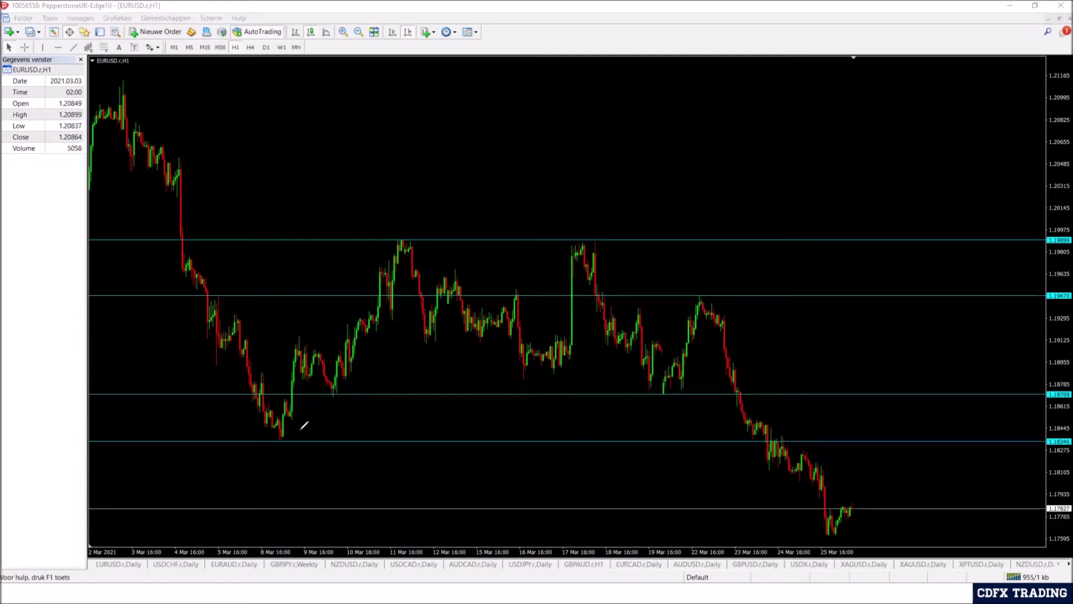
# Step: Delete the horizontal lines from the one-hour chart and place a new one at the early-March low, at about 1.1835
pyautogui.moveTo(285, 423)
pyautogui.mouseDown()
pyautogui.moveTo(278, 448)
pyautogui.moveTo(289, 439)
pyautogui.moveTo(281, 430)
pyautogui.mouseUp()
pyautogui.press('Escape')
pyautogui.press('BackSpace')
pyautogui.press('BackSpace')
pyautogui.press('BackSpace')
pyautogui.press('BackSpace')
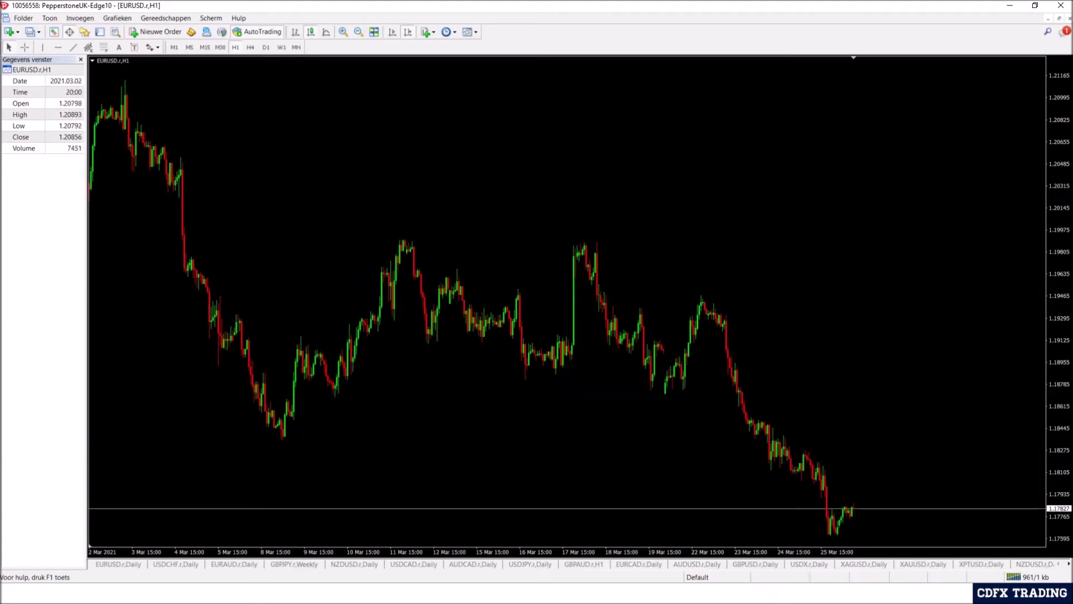
pyautogui.click(58, 47)
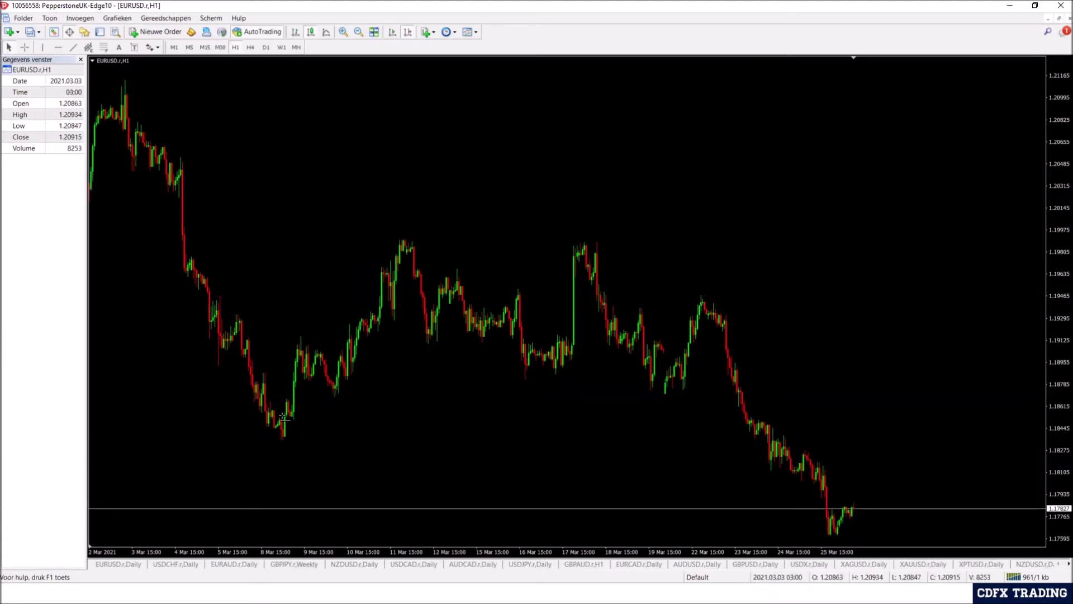
pyautogui.click(286, 441)
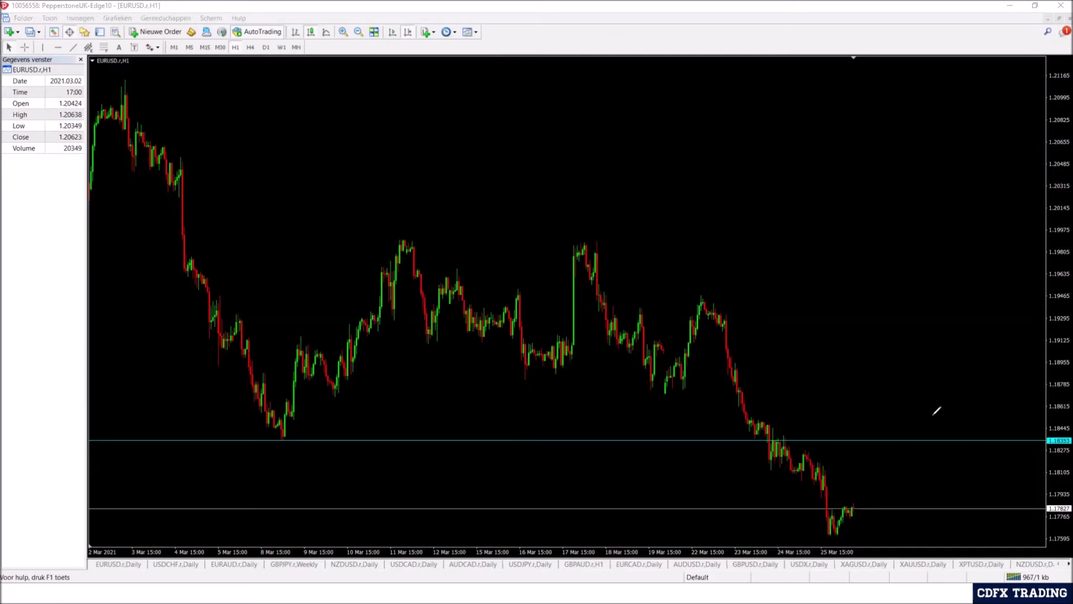
# Step: Circle the early-March low, sketch a red path dipping below the 1.1835 line and rallying above it, and clear the annotations
pyautogui.moveTo(286, 431)
pyautogui.mouseDown()
pyautogui.moveTo(270, 435)
pyautogui.moveTo(284, 431)
pyautogui.mouseUp()
pyautogui.moveTo(669, 421)
pyautogui.mouseDown()
pyautogui.moveTo(686, 459)
pyautogui.moveTo(696, 412)
pyautogui.moveTo(721, 457)
pyautogui.moveTo(748, 473)
pyautogui.moveTo(761, 454)
pyautogui.moveTo(775, 471)
pyautogui.moveTo(788, 404)
pyautogui.moveTo(810, 441)
pyautogui.moveTo(863, 262)
pyautogui.mouseUp()
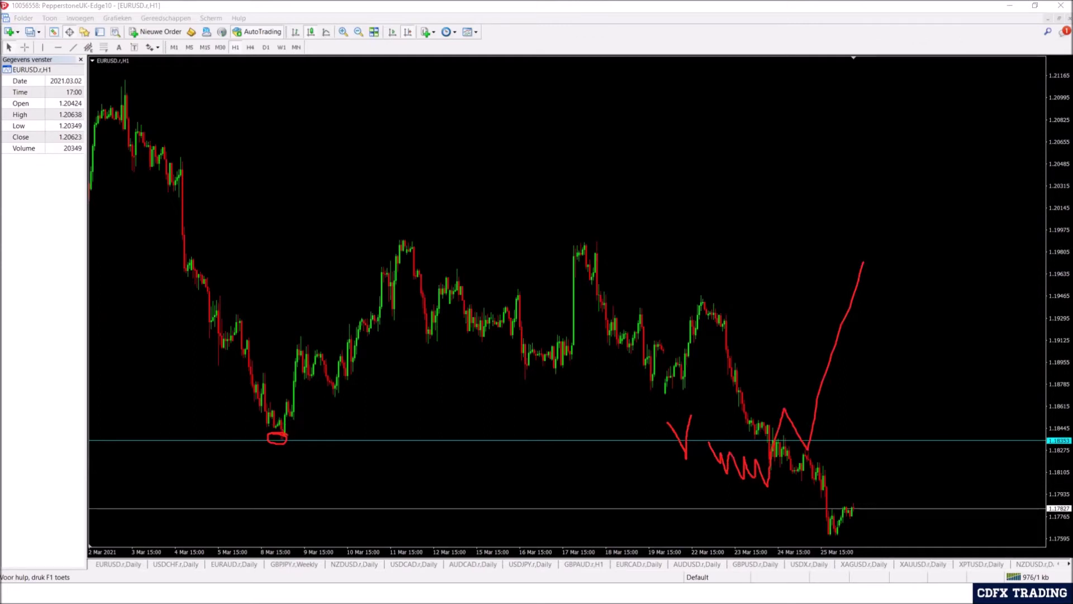
pyautogui.press('e')
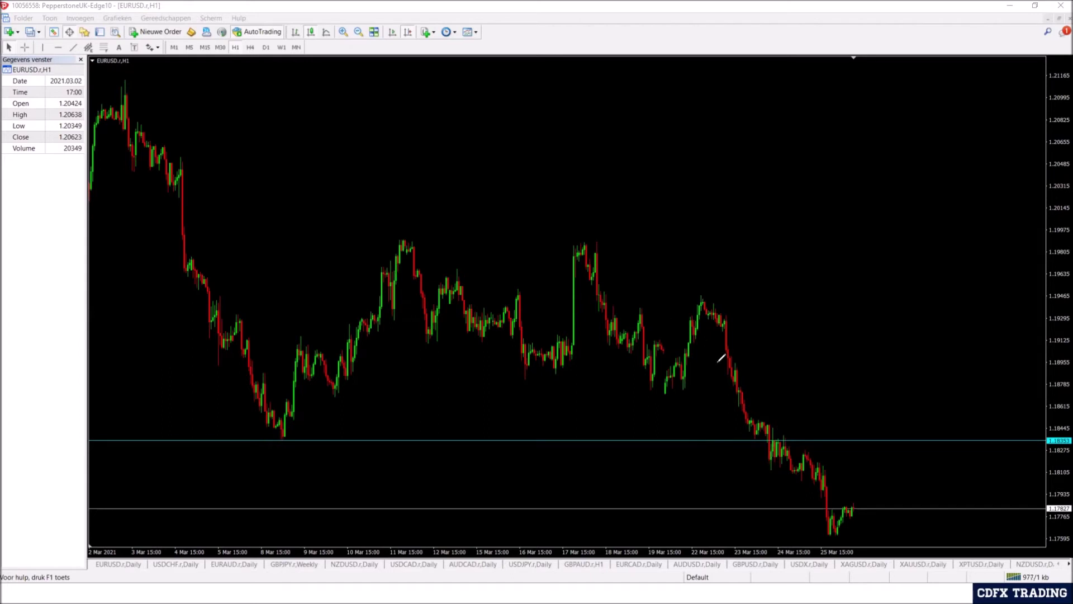
# Step: Sketch a red level across the mid-March lows and a falling path with circled reactions at the 1.1835 line, and clear the annotations
pyautogui.moveTo(320, 390); pyautogui.dragTo(957, 388)
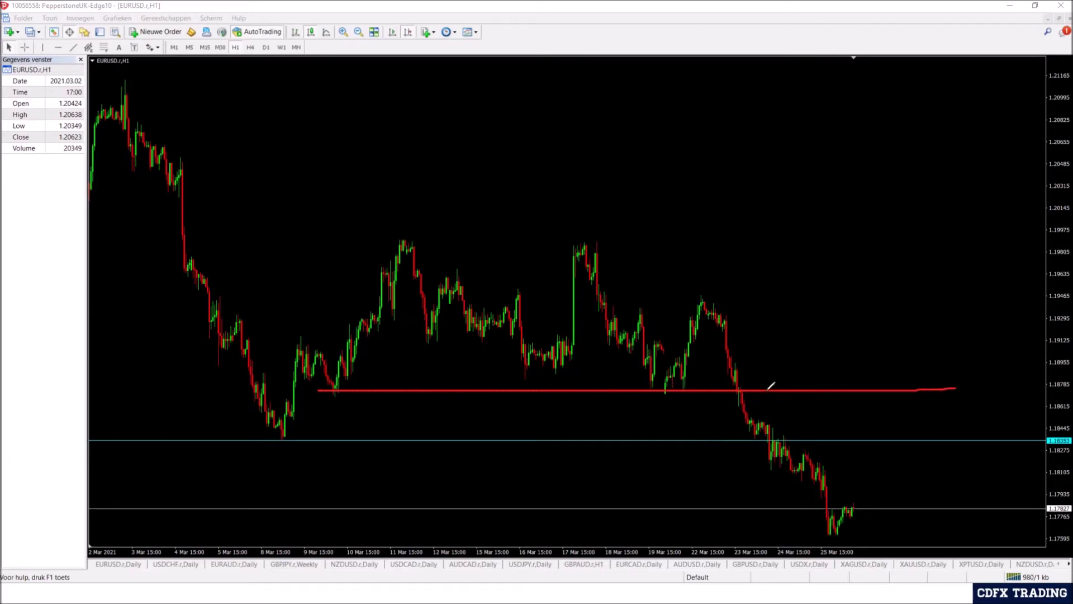
pyautogui.moveTo(764, 392)
pyautogui.mouseDown()
pyautogui.moveTo(795, 438)
pyautogui.moveTo(833, 388)
pyautogui.mouseUp()
pyautogui.moveTo(809, 351); pyautogui.dragTo(825, 377)
pyautogui.moveTo(833, 353)
pyautogui.mouseDown()
pyautogui.moveTo(833, 388)
pyautogui.moveTo(857, 444)
pyautogui.mouseUp()
pyautogui.moveTo(794, 434)
pyautogui.mouseDown()
pyautogui.moveTo(802, 446)
pyautogui.moveTo(789, 433)
pyautogui.mouseUp()
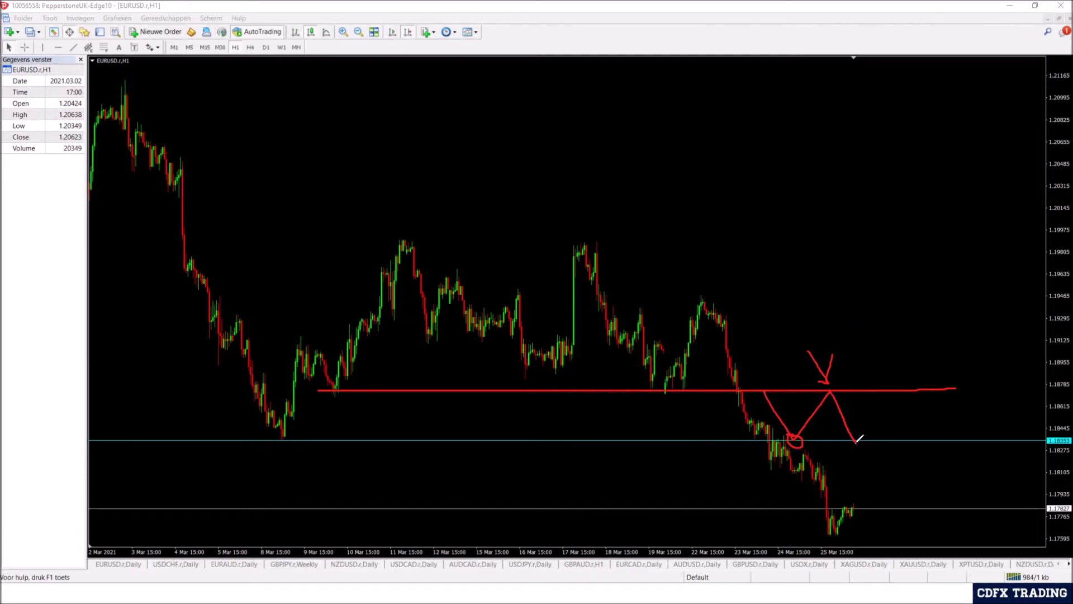
pyautogui.moveTo(856, 431)
pyautogui.mouseDown()
pyautogui.moveTo(880, 480)
pyautogui.moveTo(896, 436)
pyautogui.moveTo(935, 524)
pyautogui.mouseUp()
pyautogui.moveTo(908, 438); pyautogui.dragTo(894, 434)
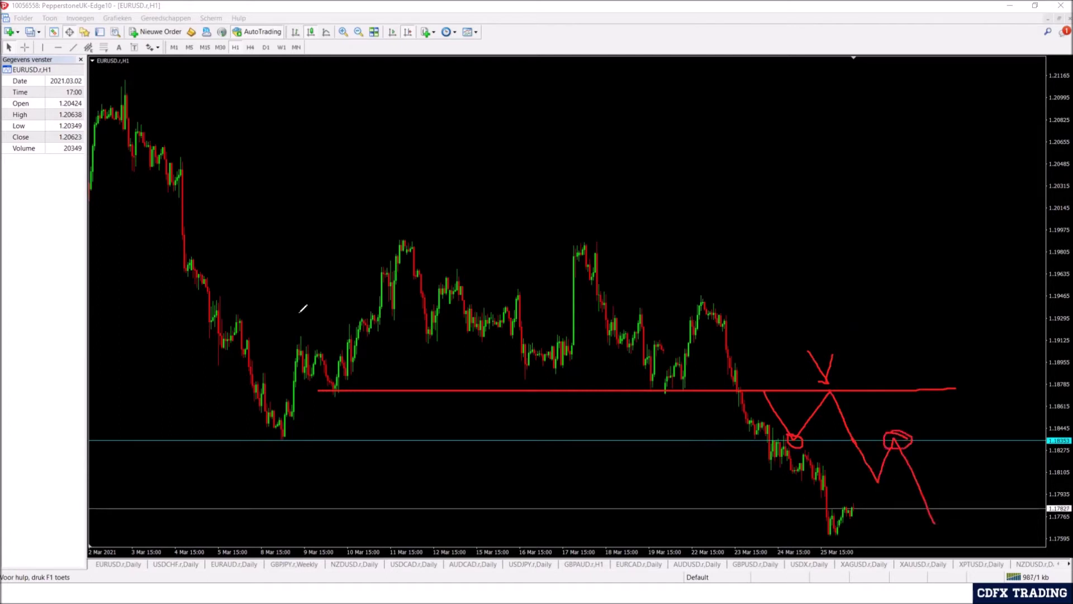
pyautogui.press('Escape')
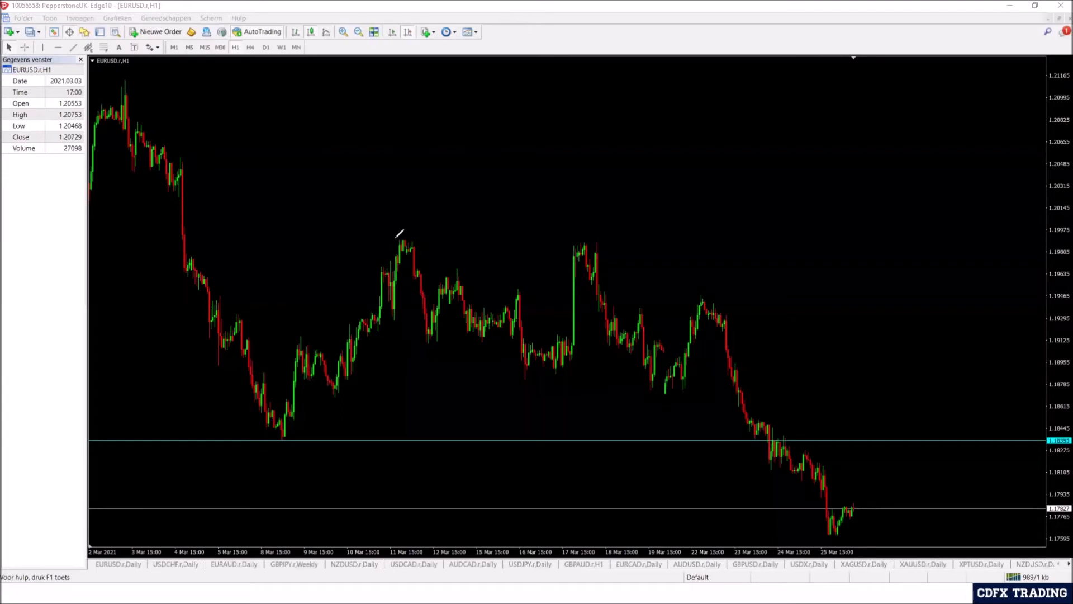
# Step: Sketch a red level across the mid-March highs with an upward breakout and circled retest, and clear the annotations
pyautogui.moveTo(393, 239); pyautogui.dragTo(789, 240)
pyautogui.moveTo(711, 264)
pyautogui.mouseDown()
pyautogui.moveTo(734, 152)
pyautogui.moveTo(788, 246)
pyautogui.moveTo(770, 242)
pyautogui.moveTo(777, 256)
pyautogui.moveTo(819, 85)
pyautogui.mouseUp()
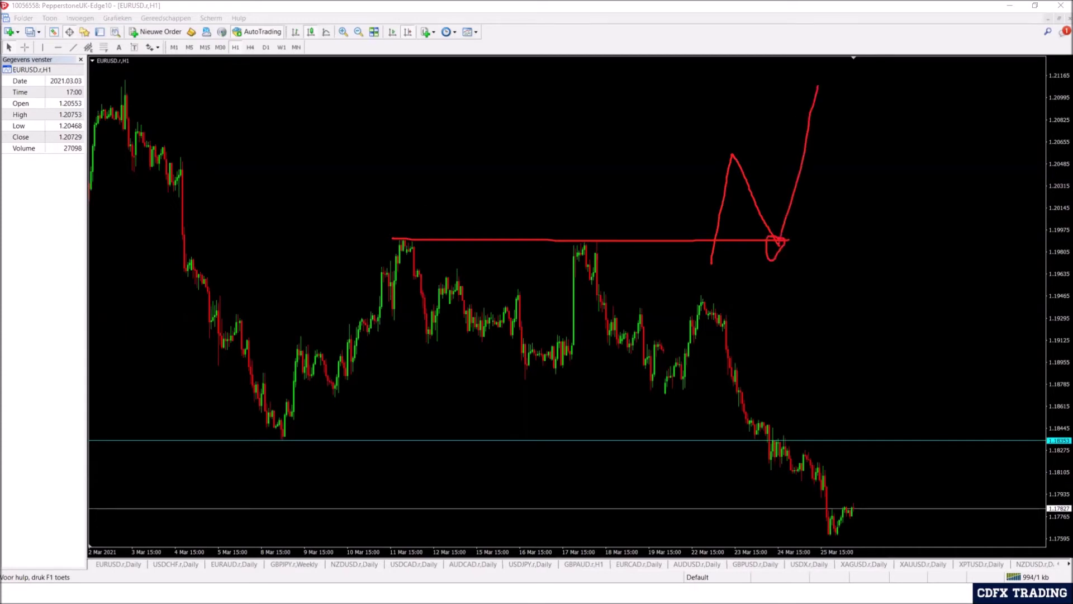
pyautogui.press('Escape')
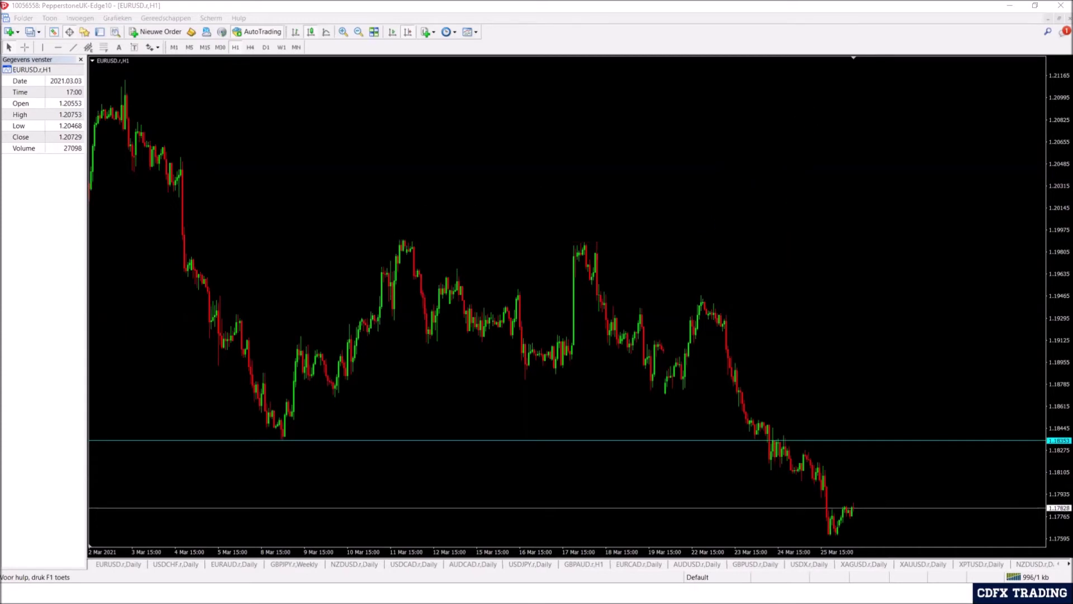
# Step: Delete the 1.1835 horizontal line from the one-hour chart and switch EURUSD.r to the daily timeframe
pyautogui.doubleClick(567, 441)
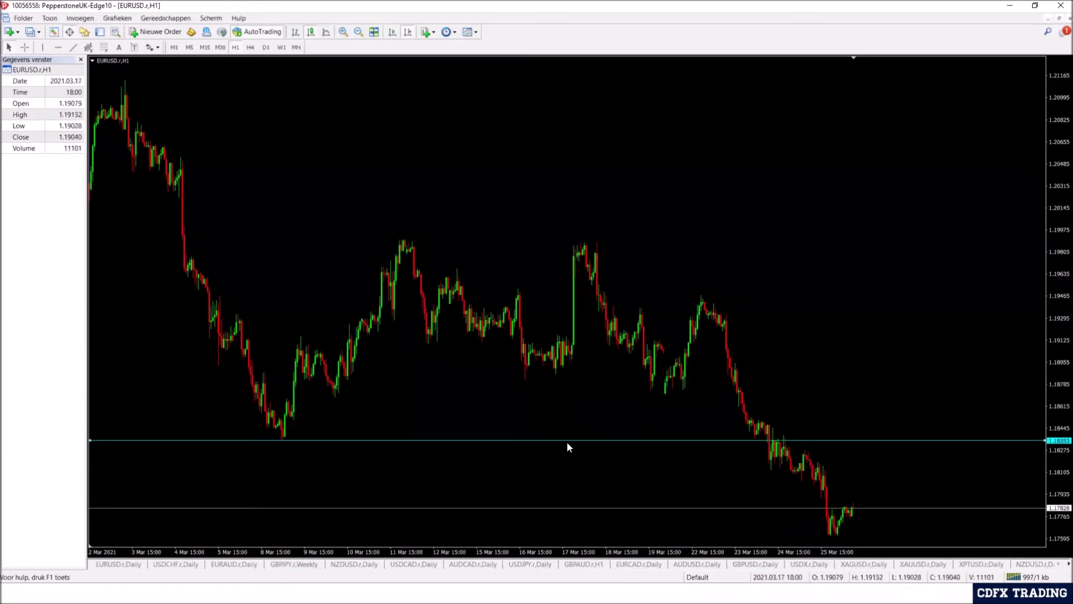
pyautogui.moveTo(469, 255); pyautogui.dragTo(888, 214)
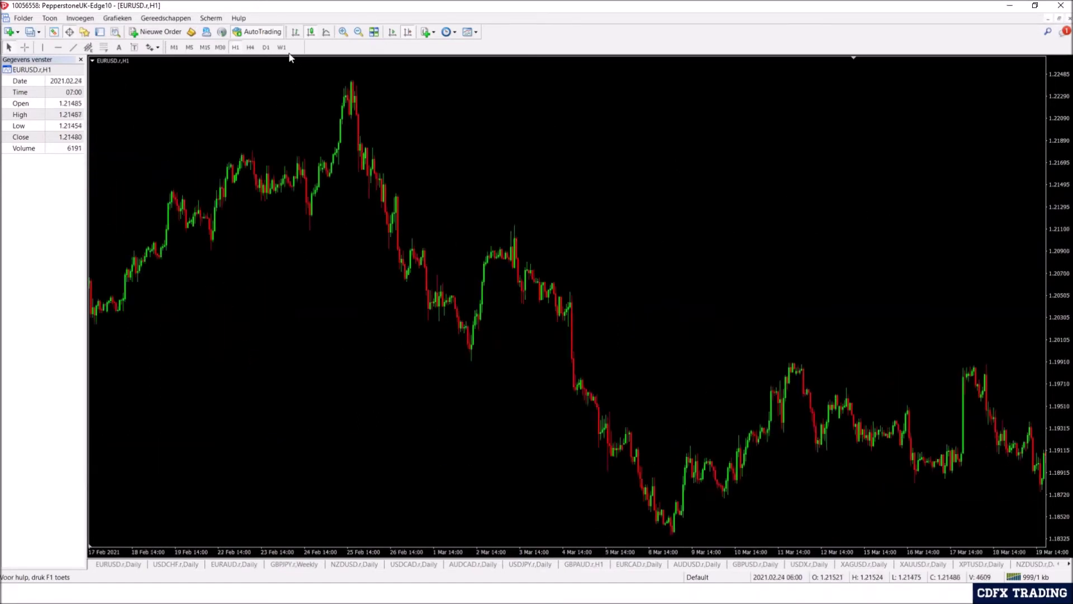
pyautogui.click(267, 48)
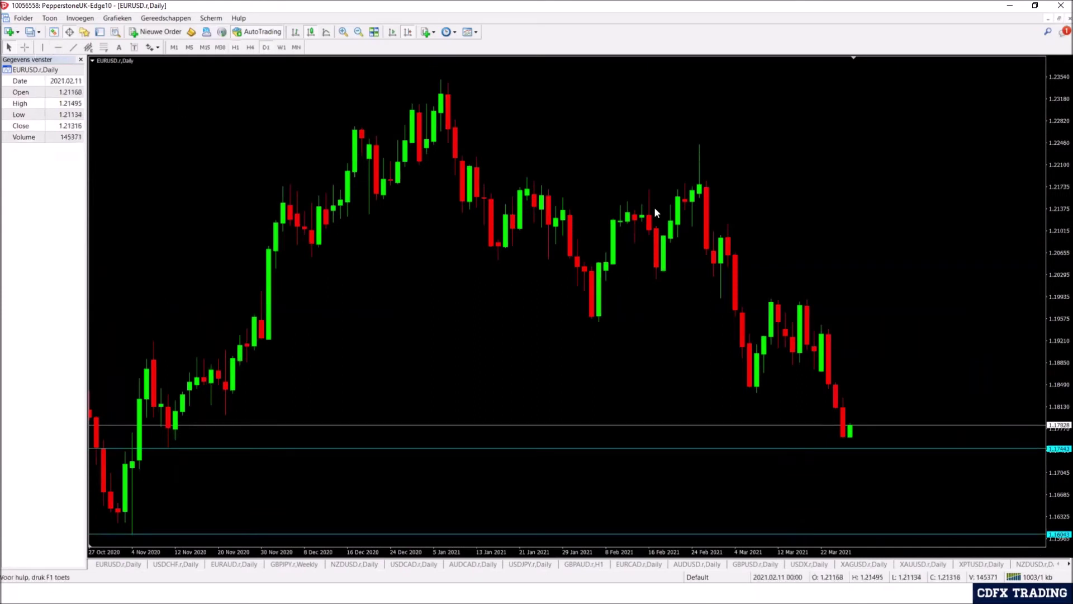
# Step: Place a horizontal line on the daily chart at the mid-January 2021 highs, at about 1.2186
pyautogui.click(58, 48)
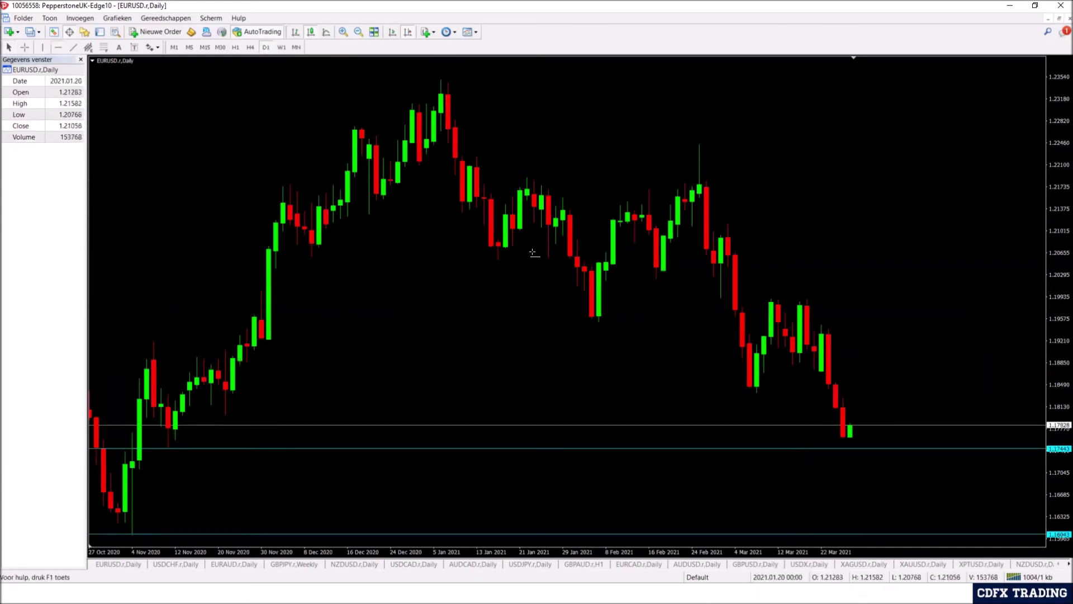
pyautogui.click(543, 174)
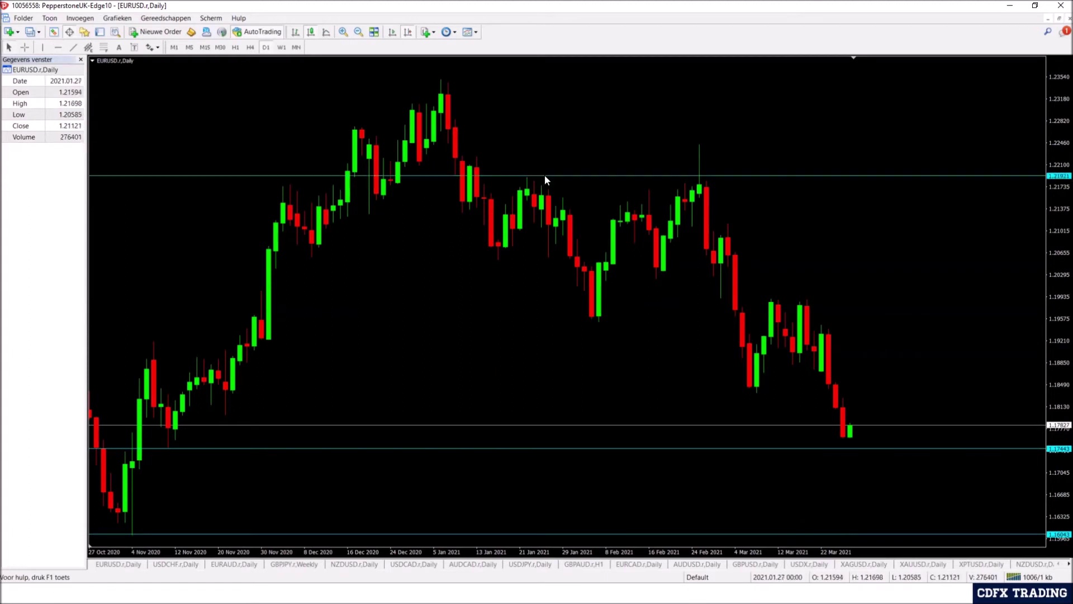
pyautogui.moveTo(546, 175); pyautogui.dragTo(550, 179)
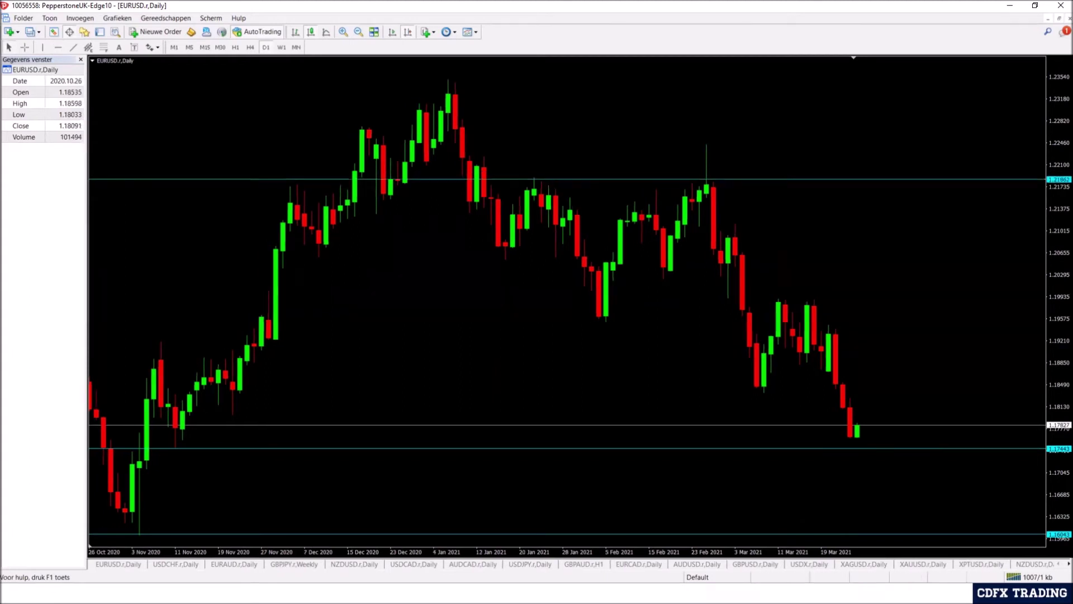
# Step: Circle the January and late-February highs in red, sketch the rise into and drop from the 1.2186 line, and clear the annotations
pyautogui.moveTo(707, 137)
pyautogui.mouseDown()
pyautogui.moveTo(695, 149)
pyautogui.moveTo(712, 137)
pyautogui.mouseUp()
pyautogui.moveTo(504, 250)
pyautogui.mouseDown()
pyautogui.moveTo(546, 186)
pyautogui.moveTo(523, 176)
pyautogui.moveTo(534, 166)
pyautogui.mouseUp()
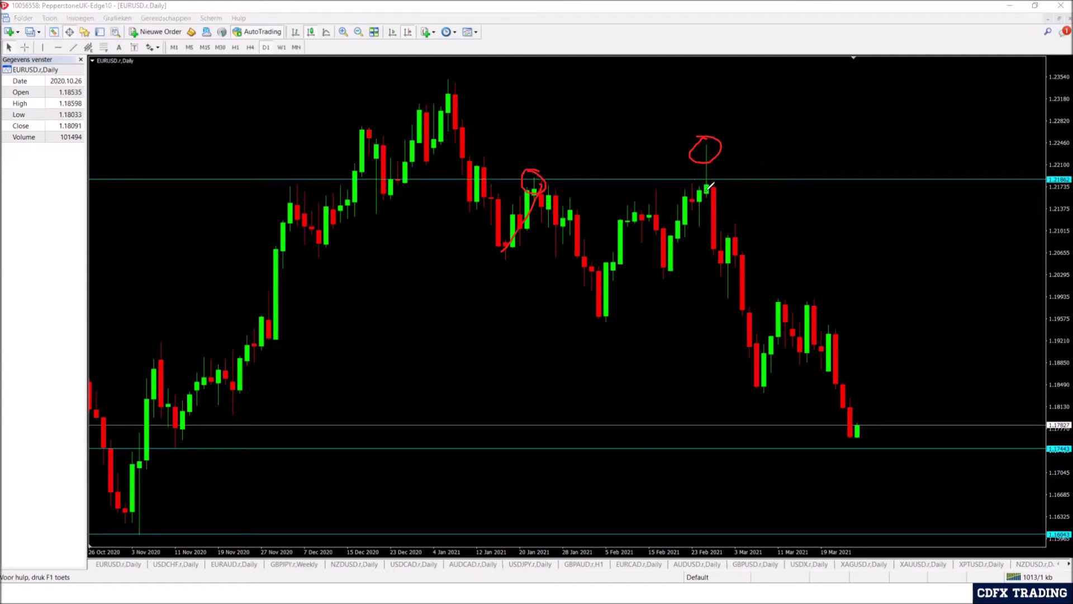
pyautogui.moveTo(703, 184)
pyautogui.mouseDown()
pyautogui.moveTo(764, 183)
pyautogui.moveTo(738, 283)
pyautogui.mouseUp()
pyautogui.press('Escape')
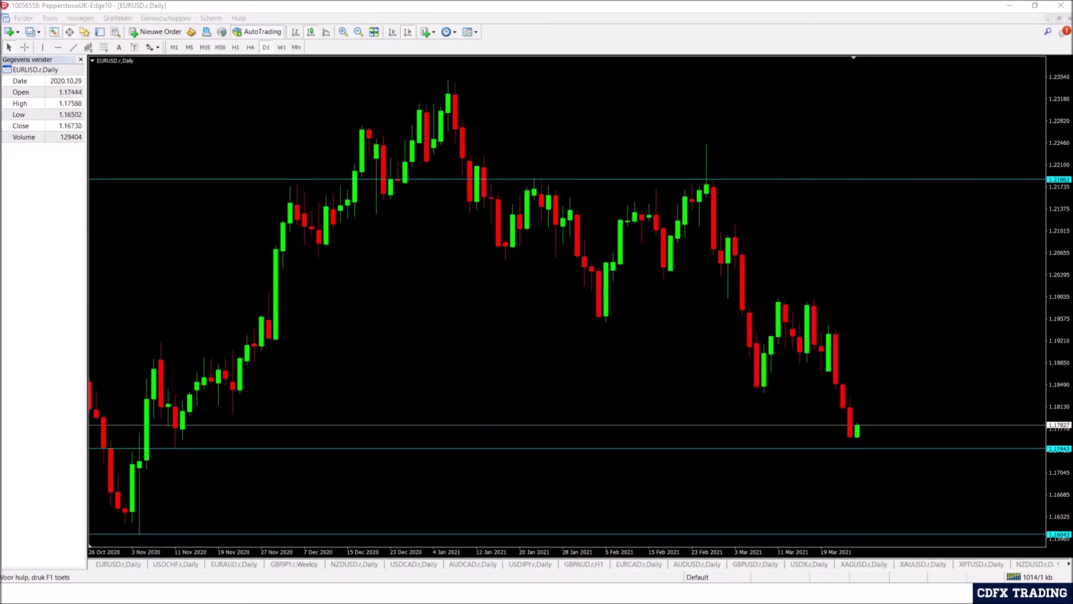
# Step: Delete the horizontal lines at 1.2186 and 1.1744 from the daily chart
pyautogui.press('BackSpace')
pyautogui.doubleClick(631, 449)
pyautogui.press('Delete')
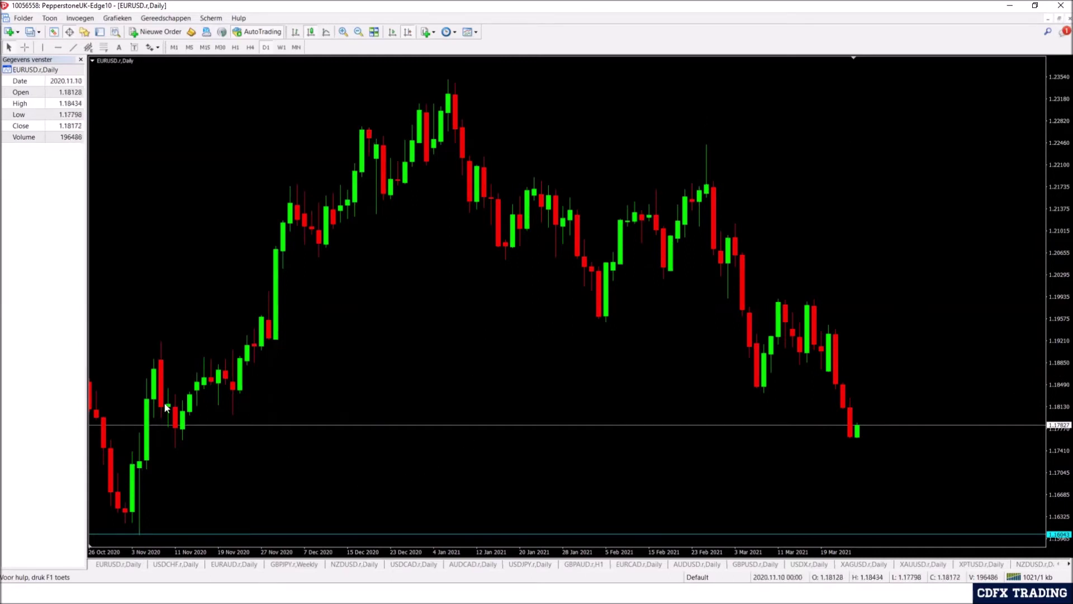
# Step: Show the Support & resistance slide on zones and levels, and return to MetaTrader 4 with the latest daily candles enlarged
pyautogui.click(601, 585)
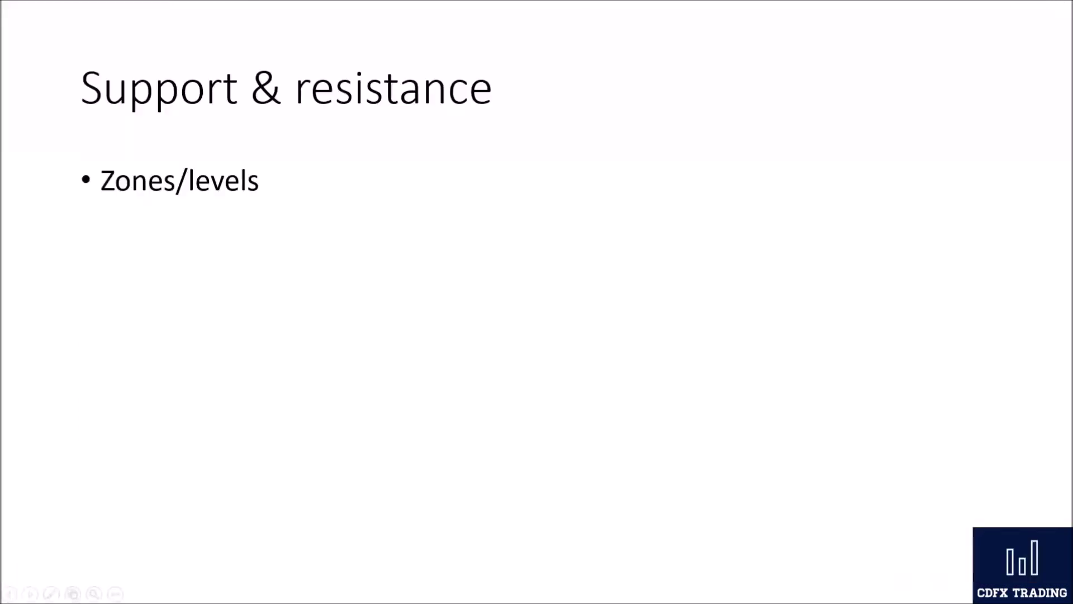
pyautogui.click(1058, 447)
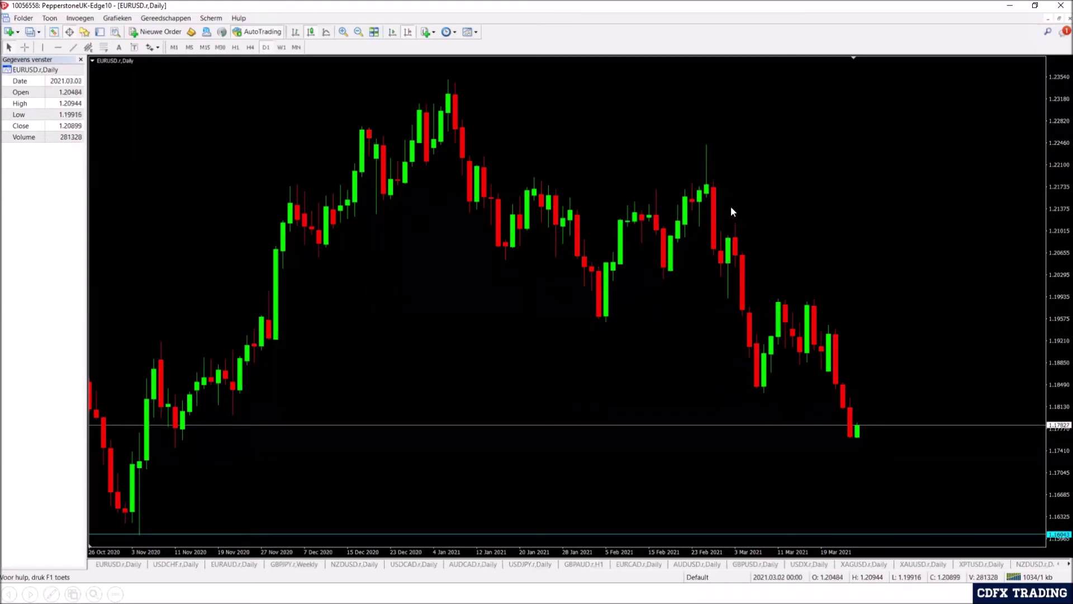
pyautogui.click(345, 33)
pyautogui.click(408, 32)
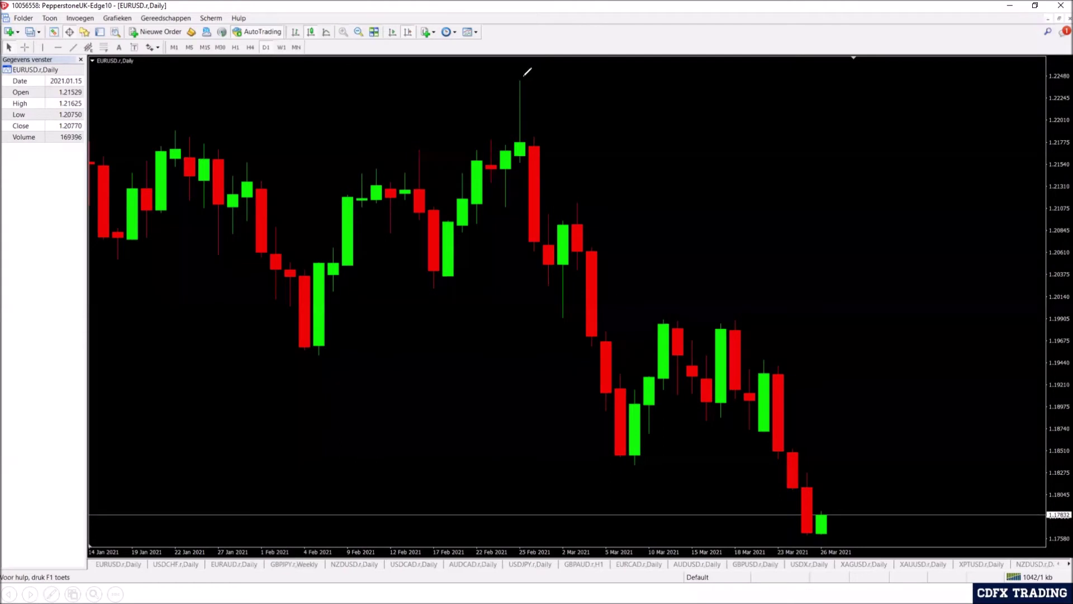
# Step: Circle the late-February peak candle's wick tips in red, and mark its body edges and the mid-February green candle's open
pyautogui.moveTo(524, 77); pyautogui.dragTo(527, 84)
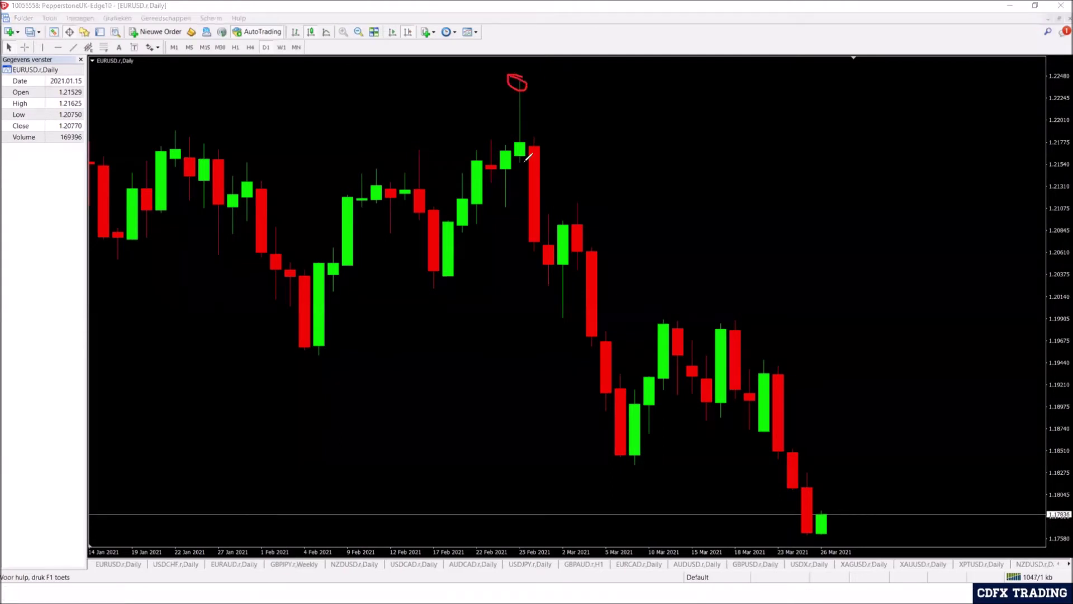
pyautogui.moveTo(520, 159); pyautogui.dragTo(522, 161)
pyautogui.moveTo(446, 275); pyautogui.dragTo(475, 277)
pyautogui.moveTo(537, 145)
pyautogui.mouseDown()
pyautogui.moveTo(509, 143)
pyautogui.moveTo(527, 142)
pyautogui.moveTo(518, 141)
pyautogui.mouseUp()
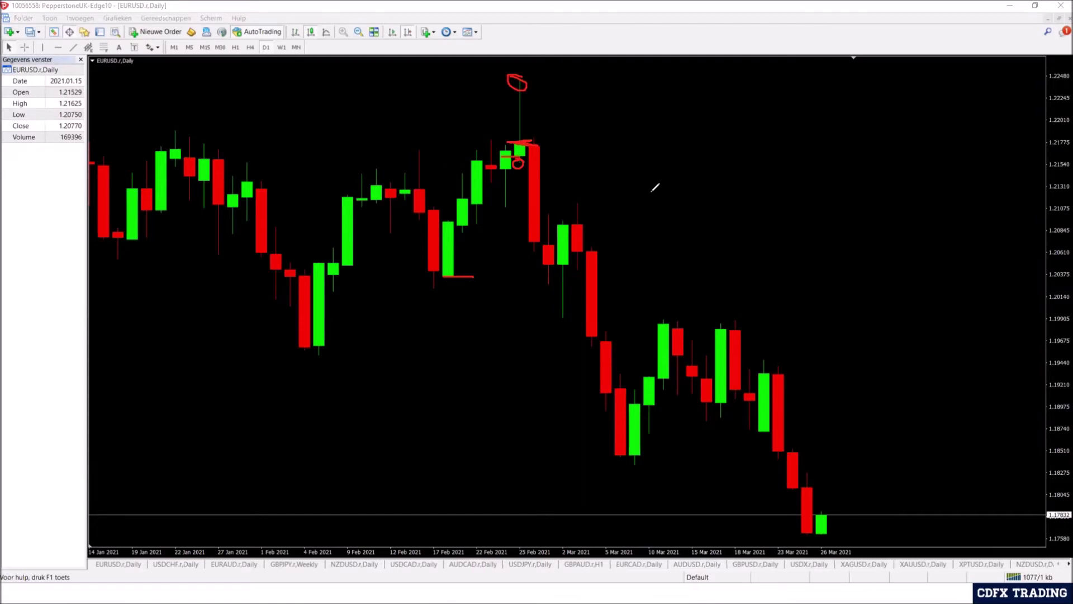
# Step: Circle the early-March red candle's wick tips, mark its open and close with red lines, and clear all annotations
pyautogui.moveTo(570, 196)
pyautogui.mouseDown()
pyautogui.moveTo(580, 200)
pyautogui.moveTo(570, 197)
pyautogui.mouseUp()
pyautogui.moveTo(580, 260)
pyautogui.mouseDown()
pyautogui.moveTo(621, 221)
pyautogui.moveTo(627, 246)
pyautogui.mouseUp()
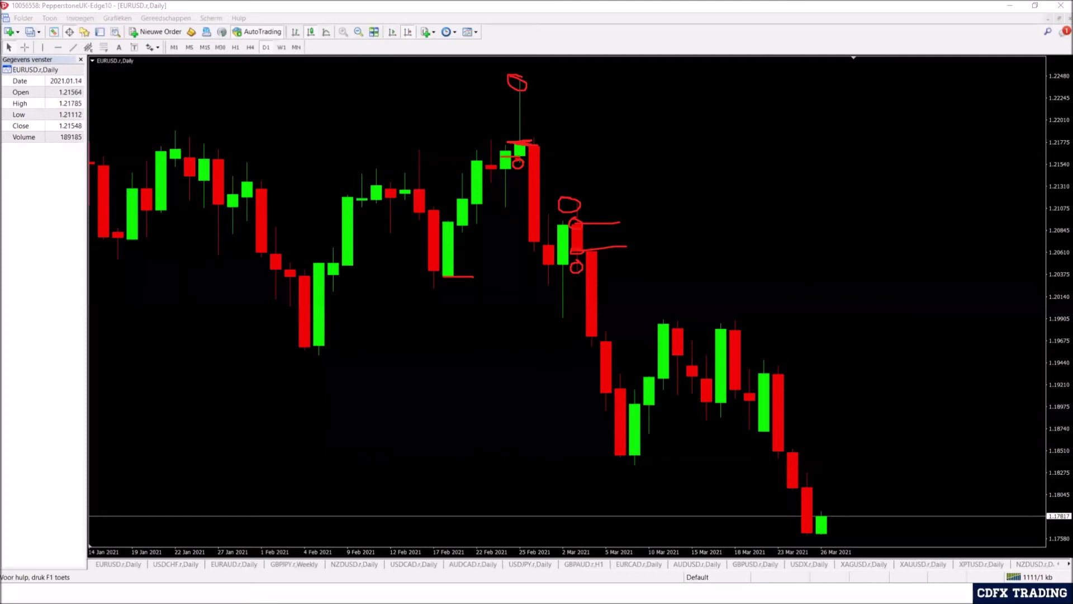
pyautogui.press('e')
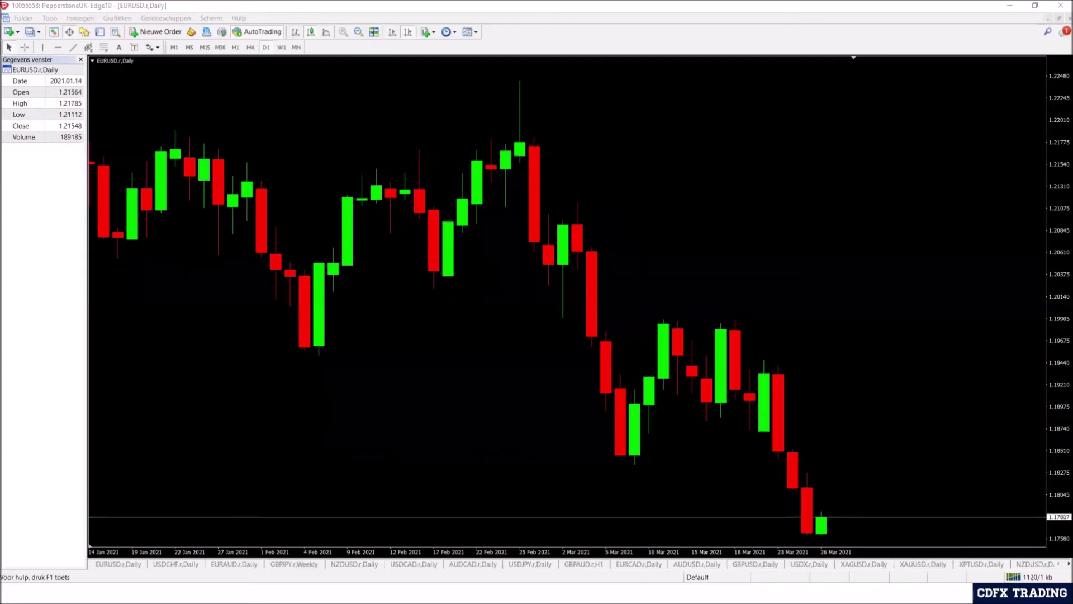
# Step: Compare the latest EURUSD.r price action on the one-hour and daily charts
pyautogui.click(235, 47)
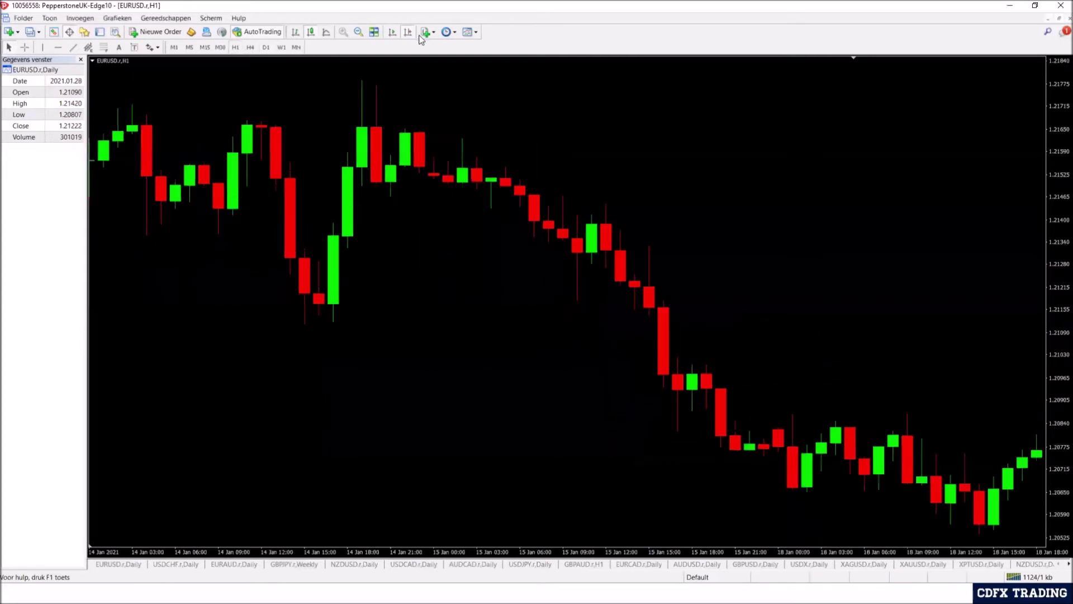
pyautogui.click(408, 32)
pyautogui.click(358, 32)
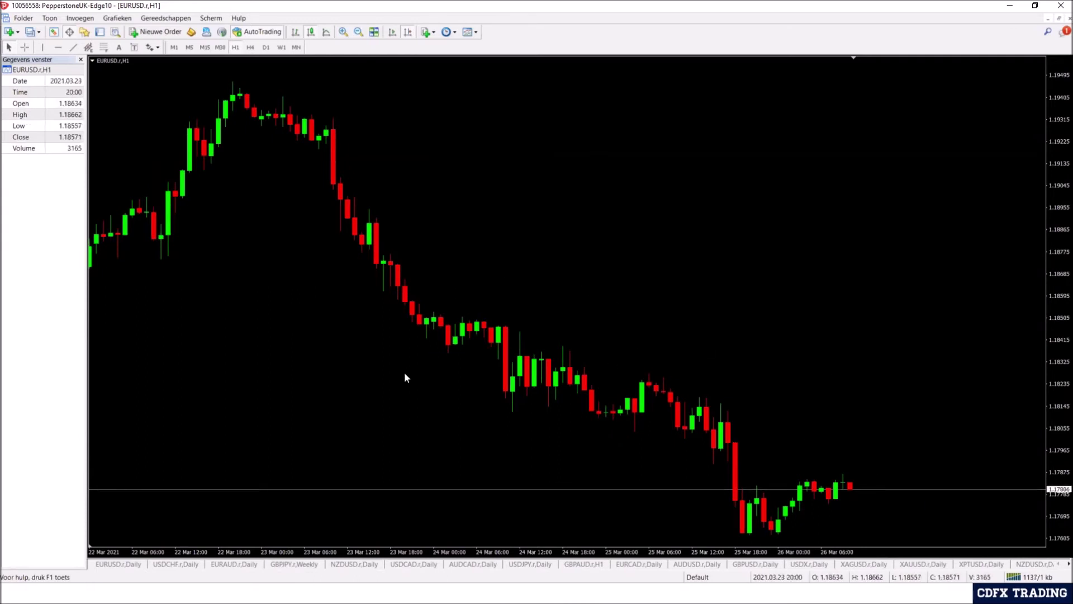
pyautogui.click(265, 48)
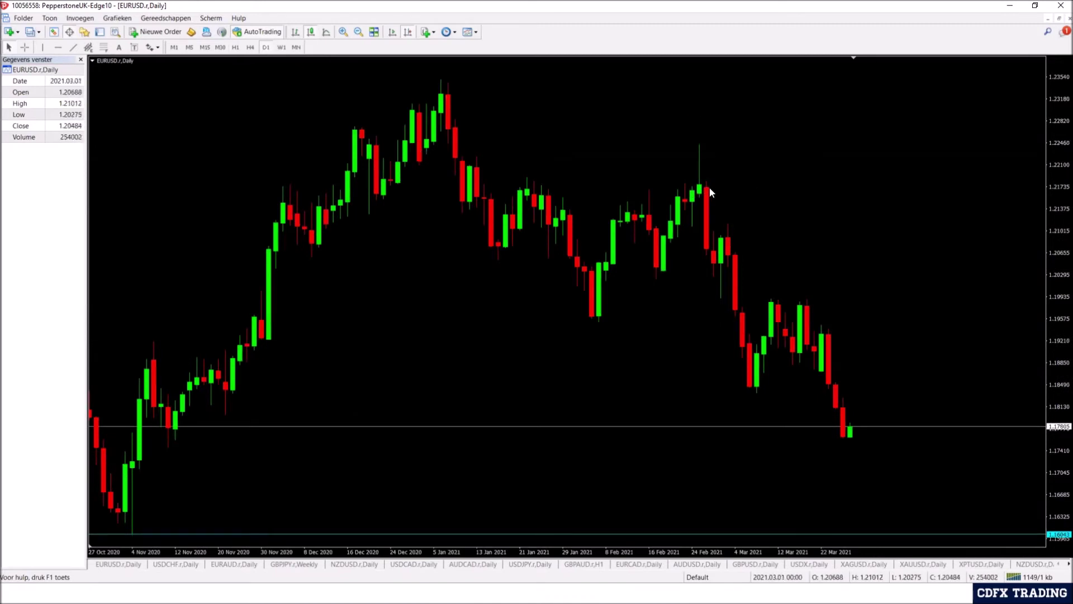
pyautogui.click(236, 47)
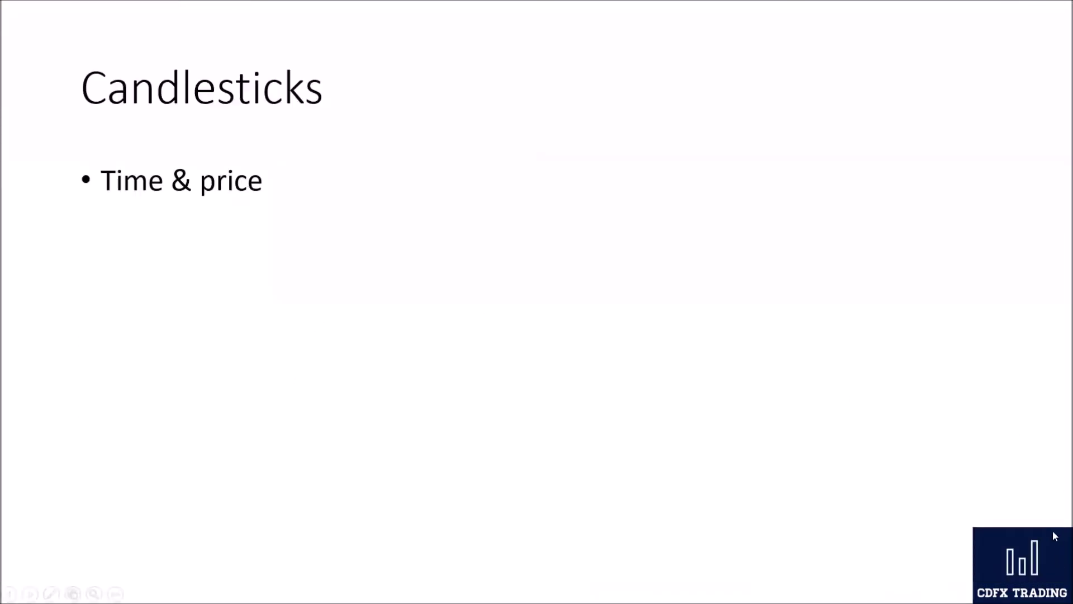
# Step: Leave the Candlesticks slide, show more history on the one-hour chart, and switch EURUSD.r to the daily timeframe
pyautogui.click(1053, 531)
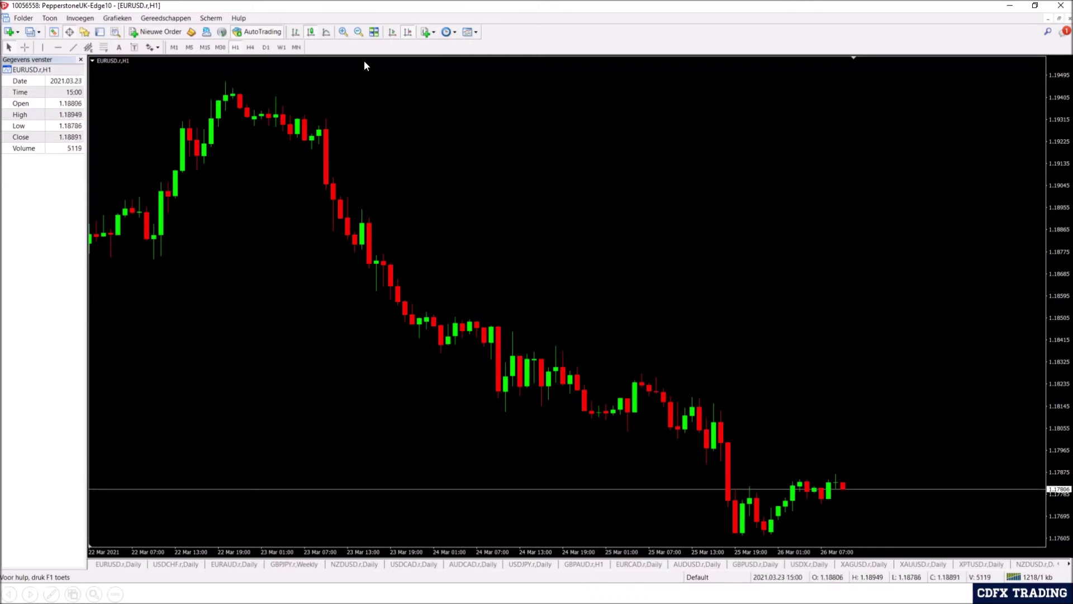
pyautogui.click(359, 32)
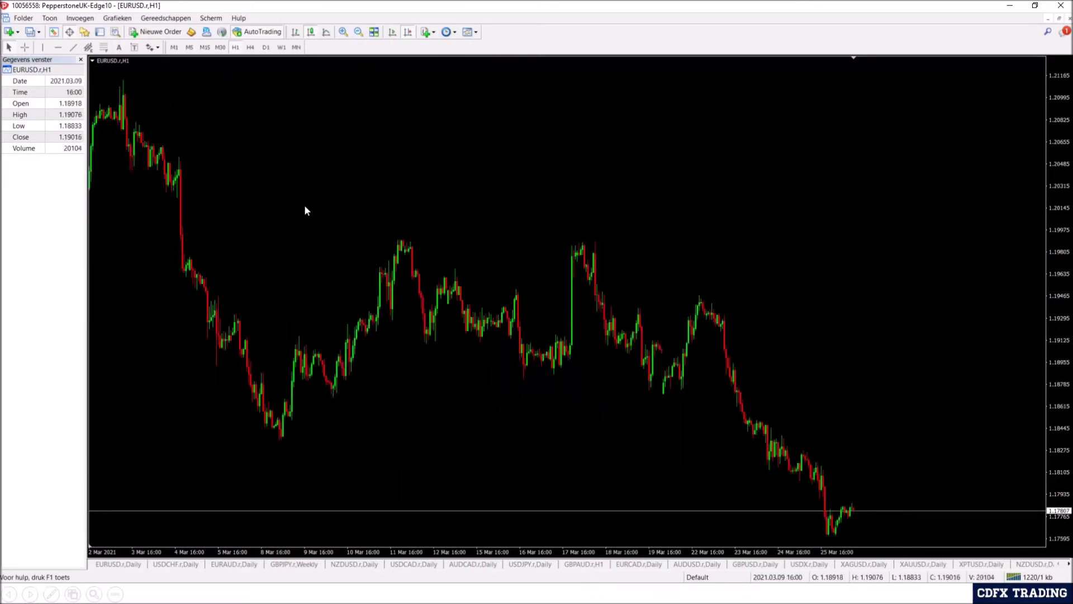
pyautogui.press('d')
pyautogui.press('1')
pyautogui.press('Return')
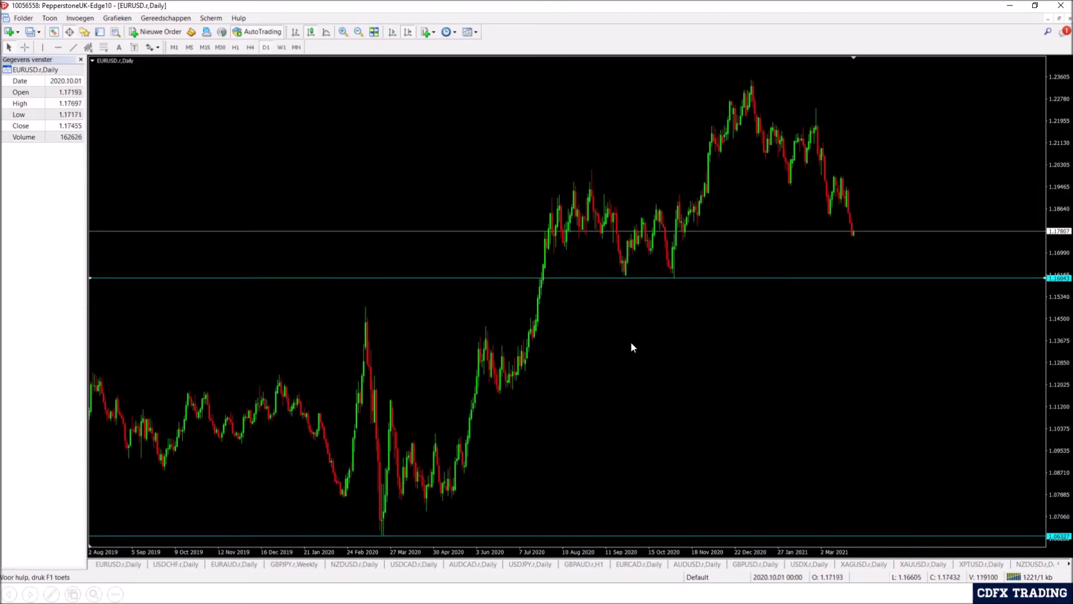
# Step: Switch EURUSD.r to the weekly timeframe and move the 1.1604 horizontal line up to about 1.1621
pyautogui.moveTo(427, 321); pyautogui.dragTo(829, 351)
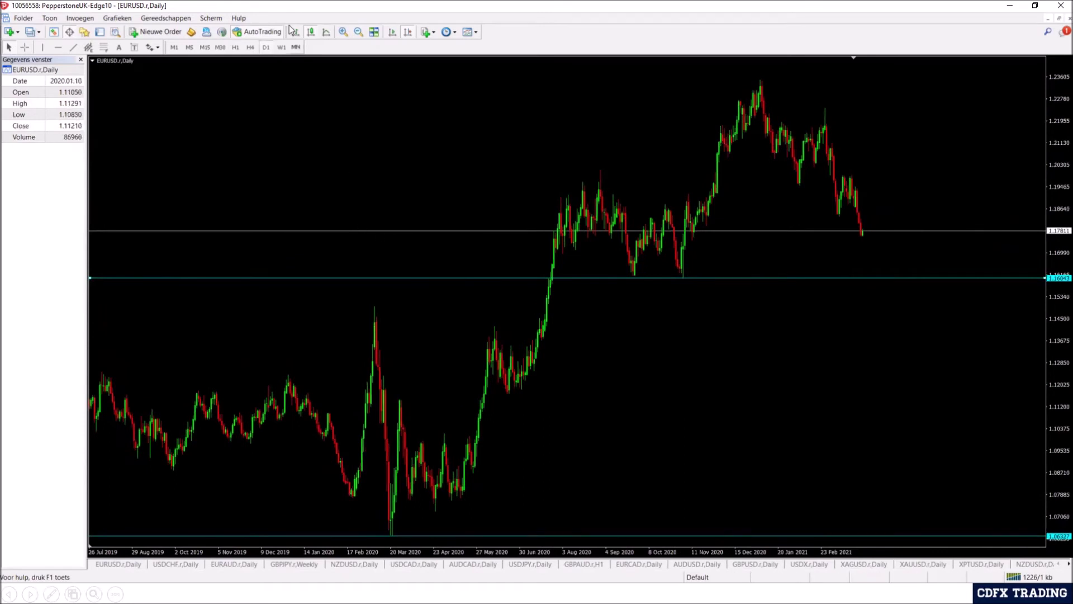
pyautogui.click(281, 47)
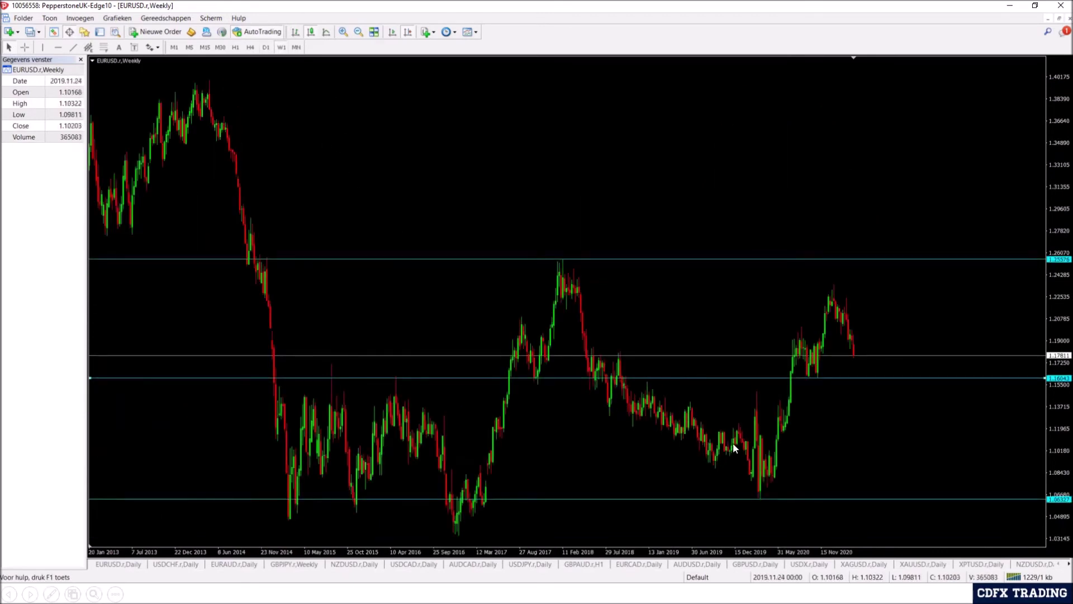
pyautogui.moveTo(753, 388); pyautogui.dragTo(395, 379)
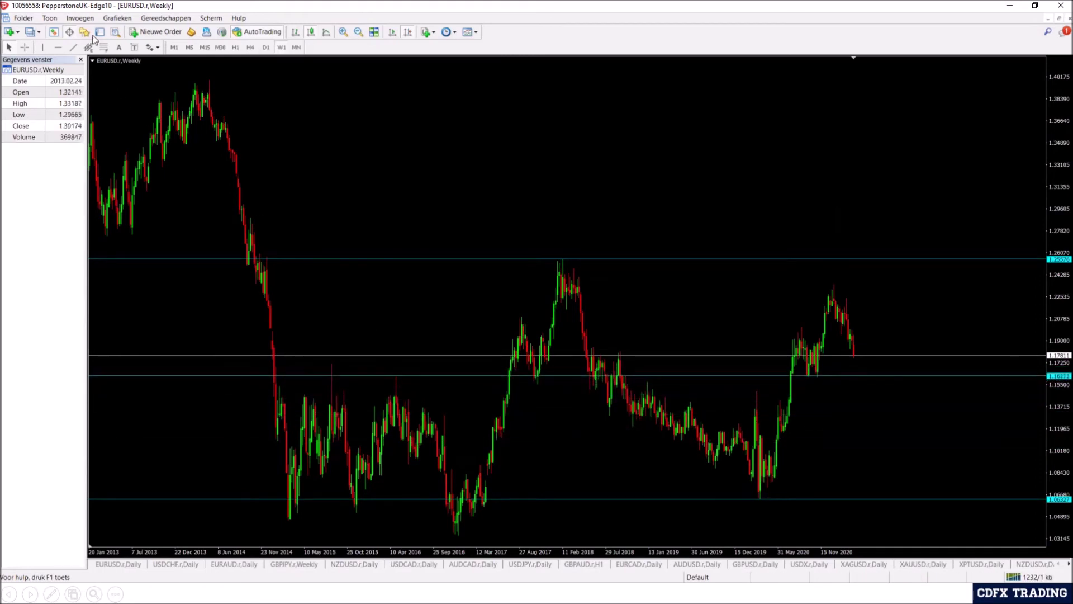
# Step: Draw a rectangle over the weekly price range from early 2015 to July 2017, reaching down to about 1.034
pyautogui.click(80, 18)
pyautogui.moveTo(112, 94)
pyautogui.click(184, 98)
pyautogui.moveTo(274, 361); pyautogui.dragTo(509, 534)
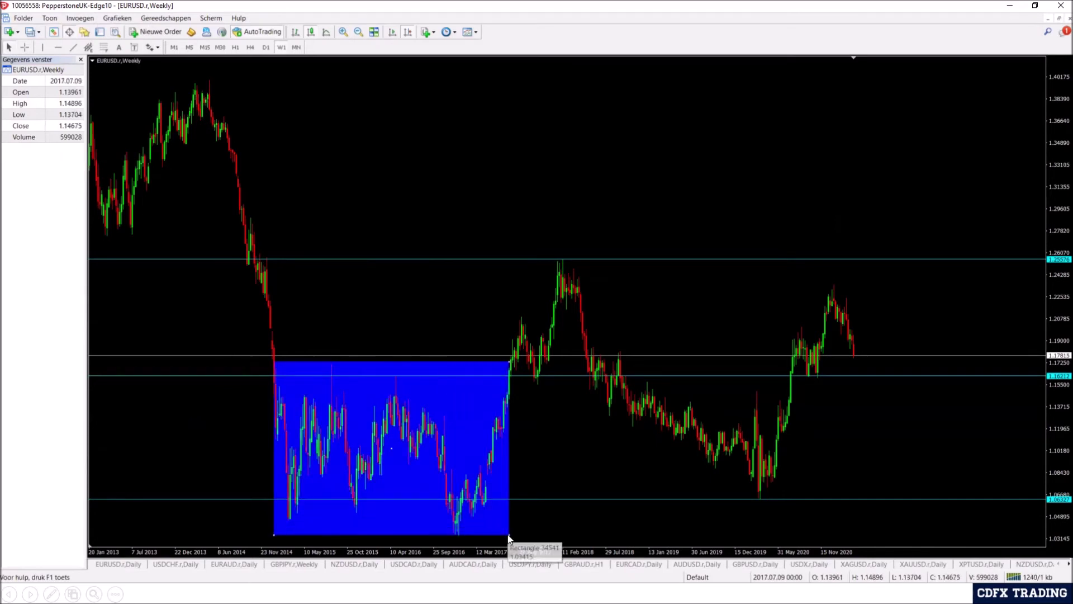
# Step: Delete the rectangle and the three horizontal lines from the weekly chart
pyautogui.press('BackSpace')
pyautogui.press('BackSpace')
pyautogui.doubleClick(558, 500)
pyautogui.press('BackSpace')
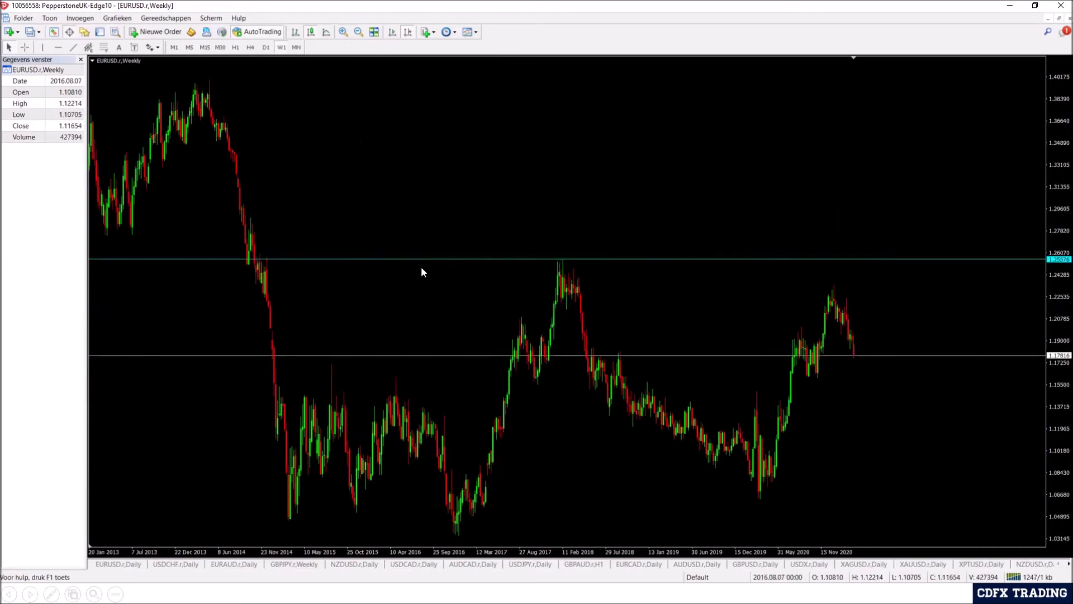
pyautogui.doubleClick(427, 260)
pyautogui.press('BackSpace')
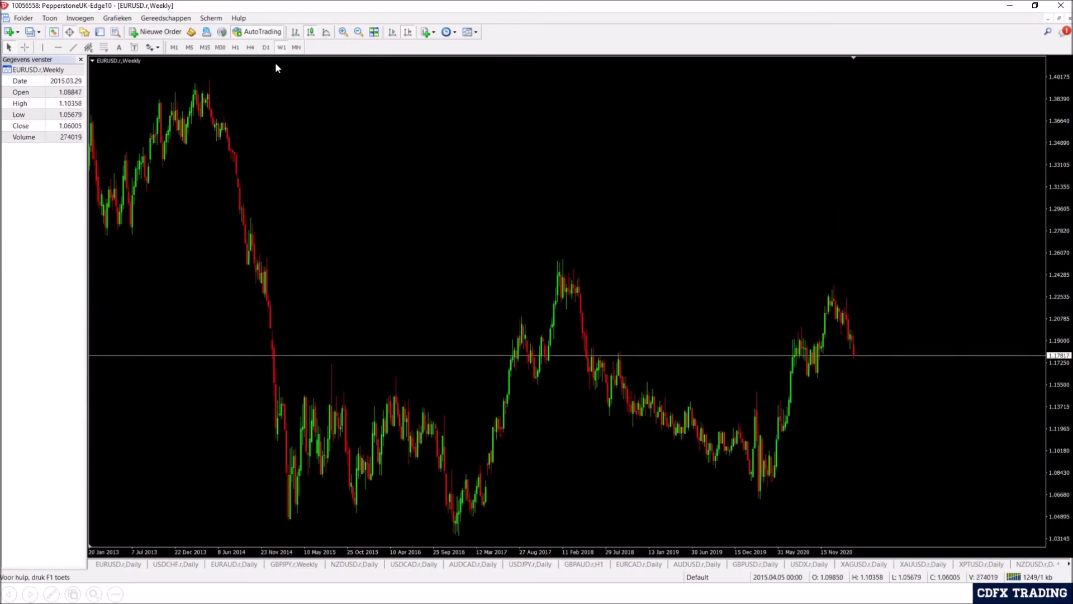
# Step: Switch EURUSD.r to the one-hour timeframe and go back through its history to November 2019
pyautogui.click(249, 48)
pyautogui.click(392, 33)
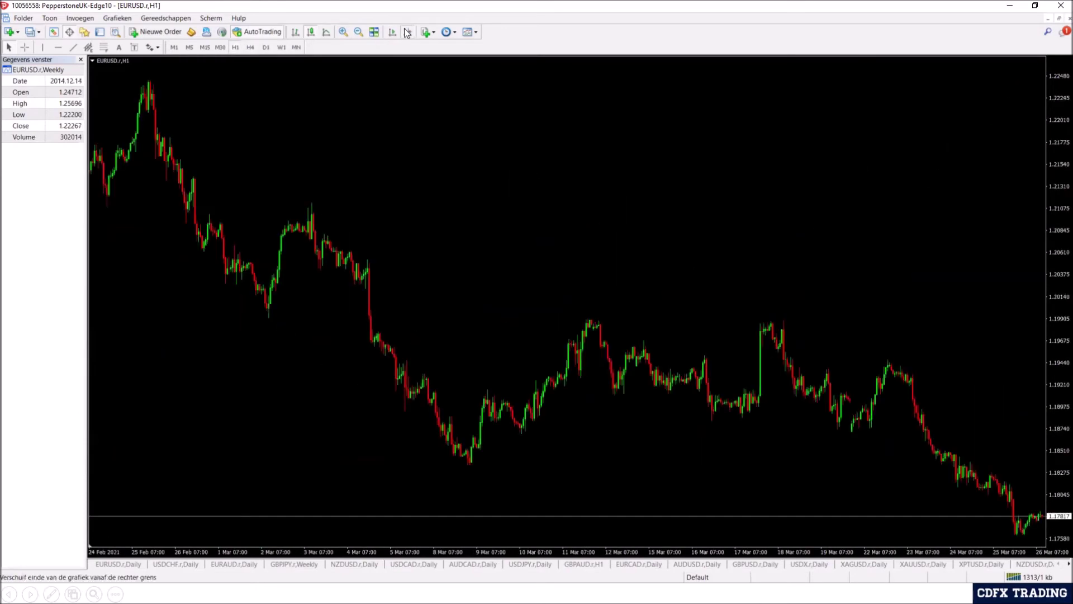
pyautogui.moveTo(385, 140); pyautogui.dragTo(870, 259)
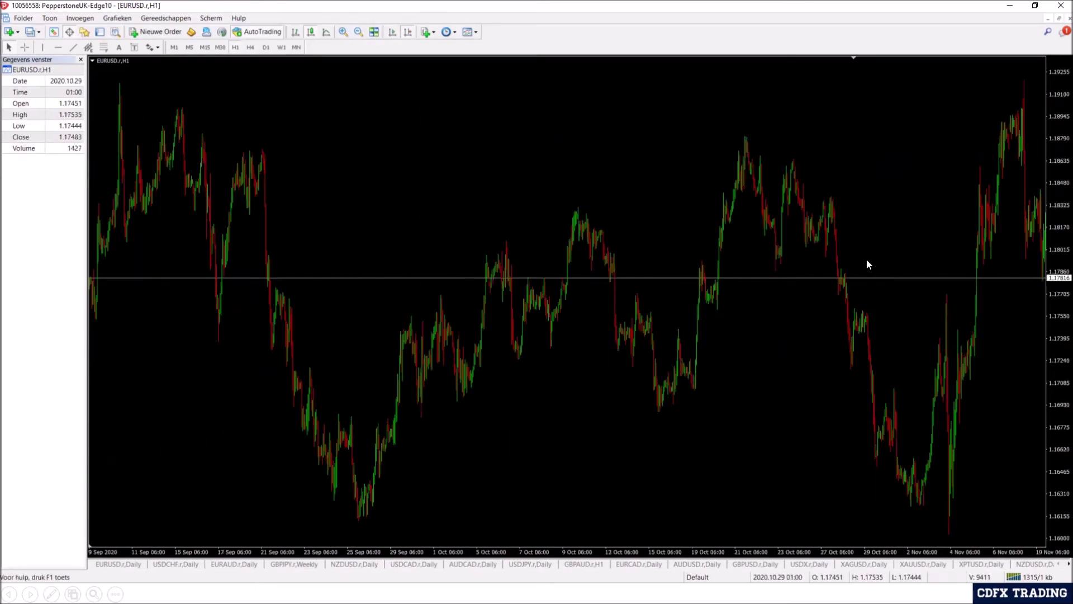
pyautogui.moveTo(494, 266); pyautogui.dragTo(956, 288)
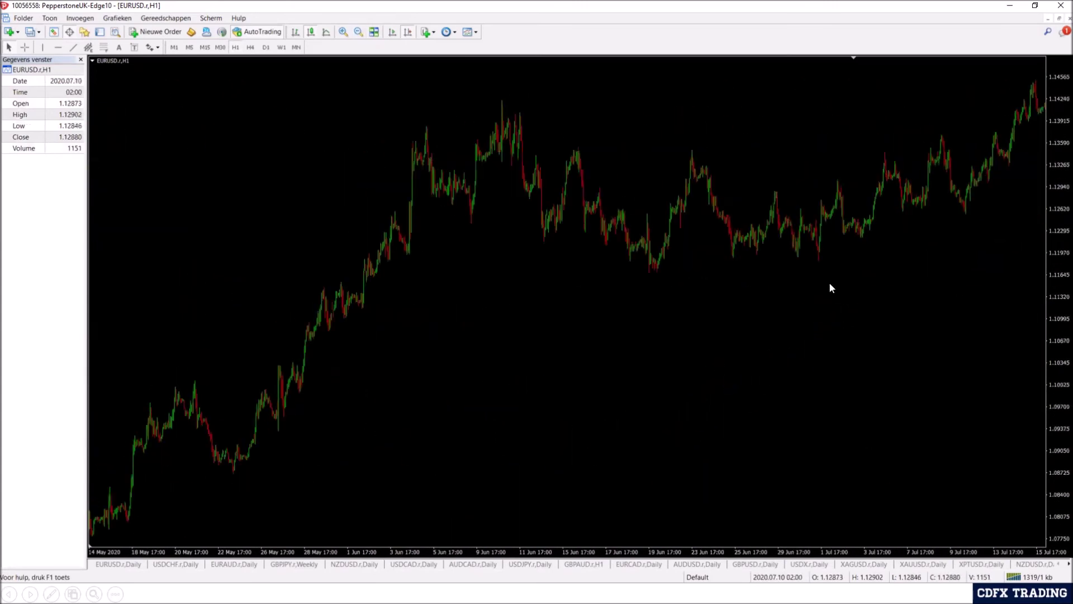
pyautogui.moveTo(446, 282); pyautogui.dragTo(930, 278)
pyautogui.moveTo(626, 293); pyautogui.dragTo(665, 307)
pyautogui.moveTo(143, 274); pyautogui.dragTo(1006, 263)
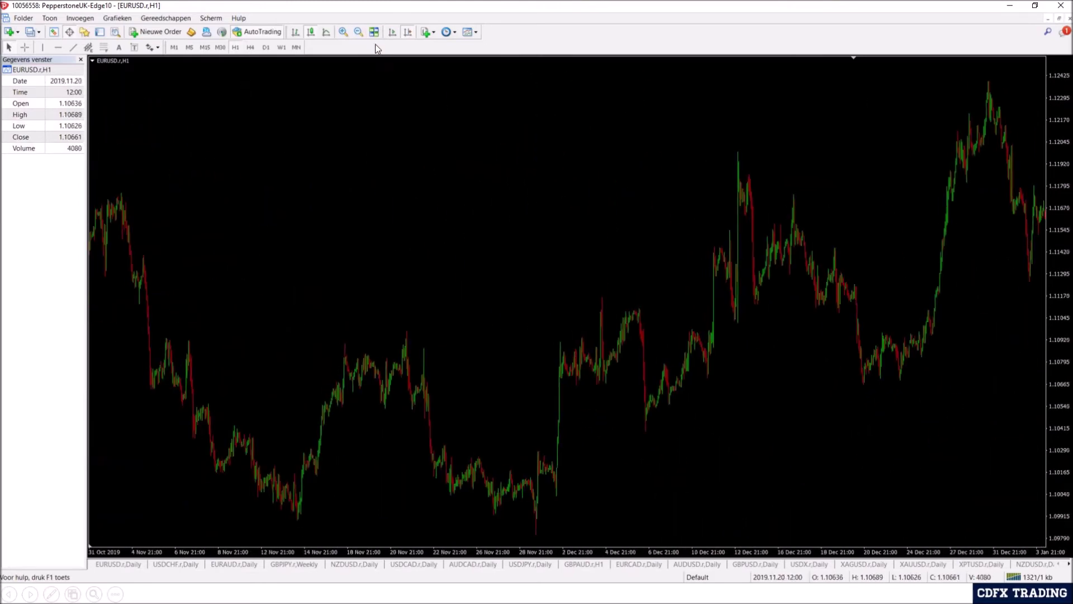
pyautogui.click(344, 32)
pyautogui.moveTo(528, 149); pyautogui.dragTo(472, 219)
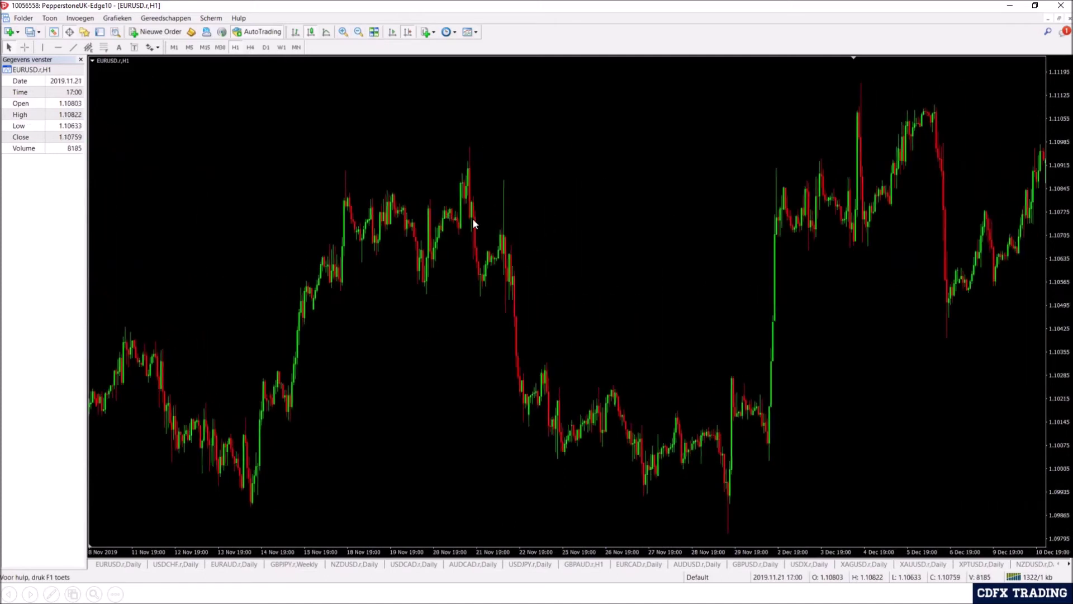
pyautogui.click(80, 18)
pyautogui.moveTo(93, 98)
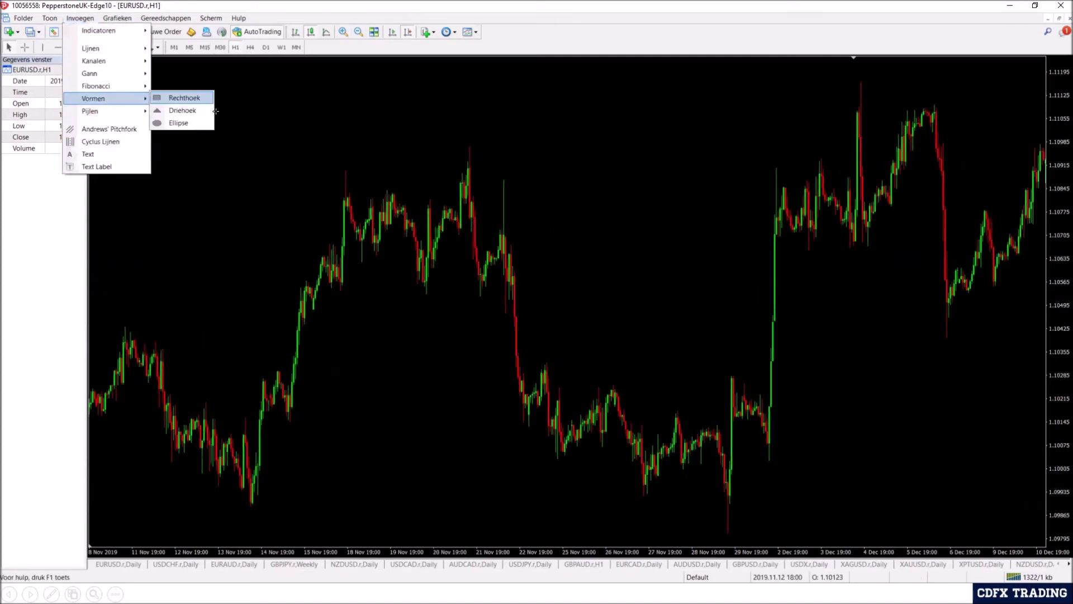
pyautogui.click(176, 98)
pyautogui.moveTo(513, 366); pyautogui.dragTo(796, 525)
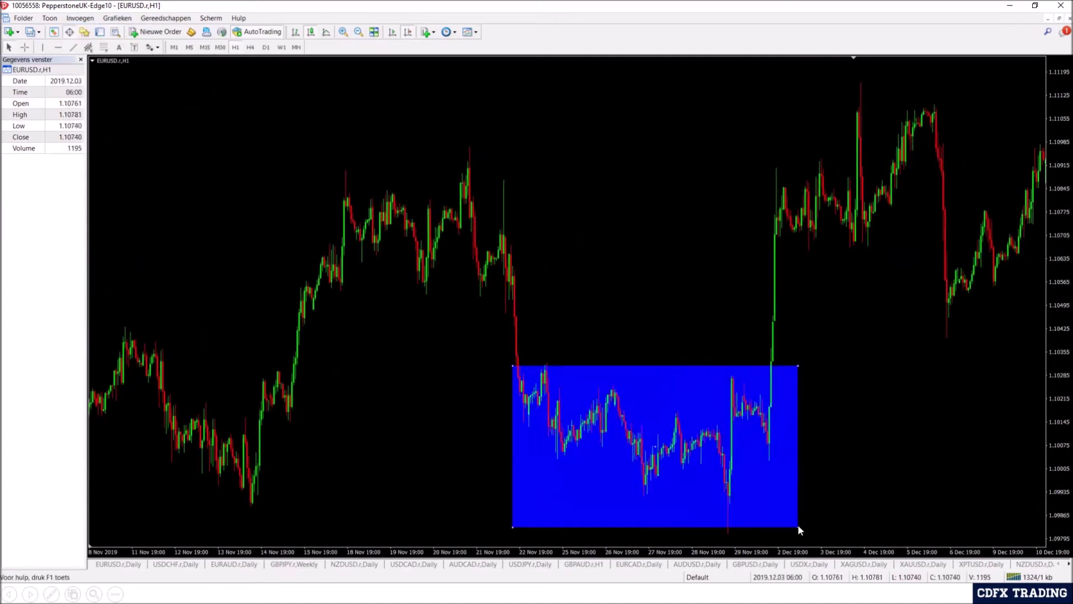
pyautogui.press('Delete')
# Step: Add a horizontal line along the 18 November 2019 high and adjust it to about 1.1090
pyautogui.click(52, 48)
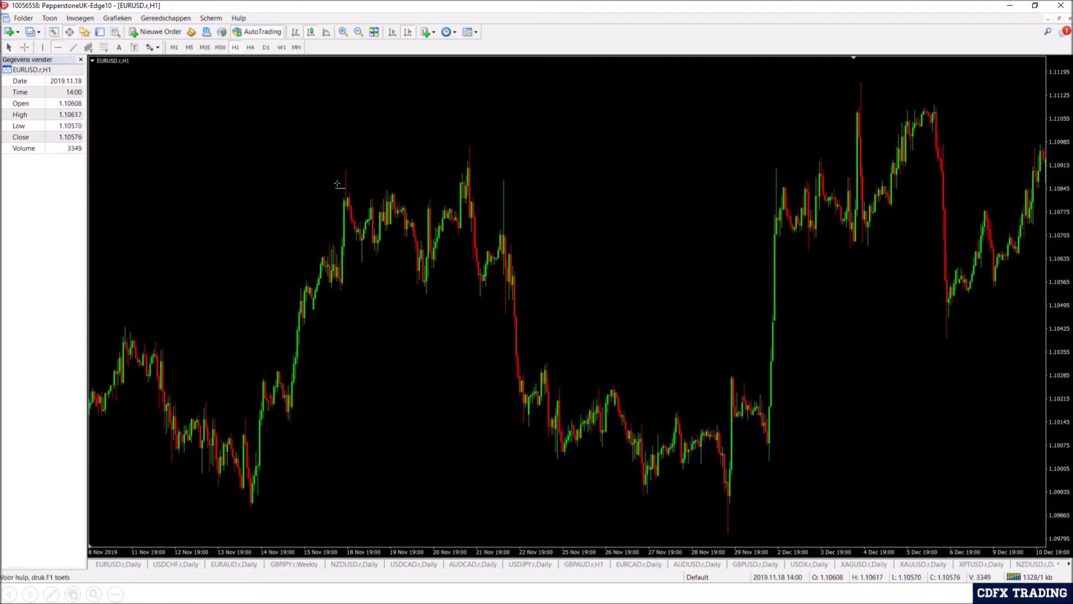
pyautogui.click(350, 169)
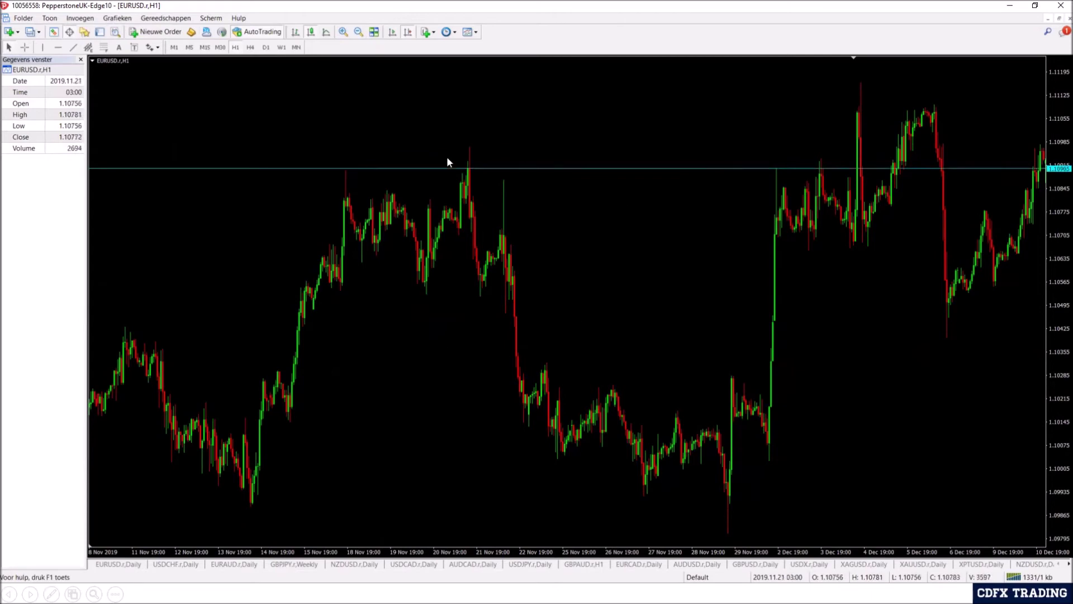
pyautogui.doubleClick(397, 167)
pyautogui.moveTo(397, 168); pyautogui.dragTo(531, 271)
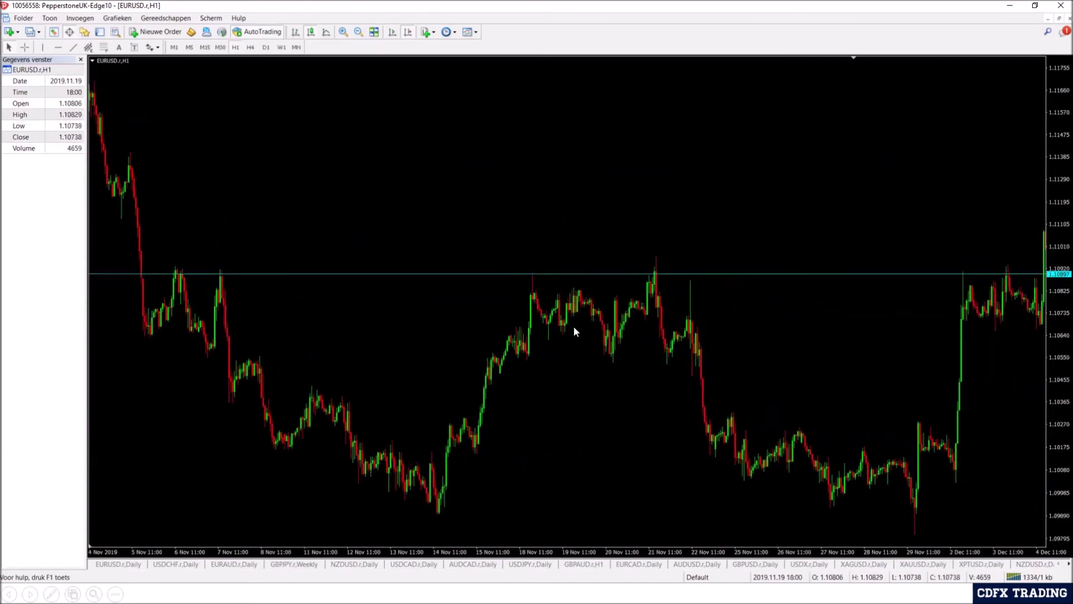
# Step: Add a second horizontal line below the November highs and lower it to about 1.1055
pyautogui.moveTo(573, 331); pyautogui.dragTo(536, 302)
pyautogui.moveTo(497, 253); pyautogui.dragTo(395, 204)
pyautogui.click(58, 48)
pyautogui.click(415, 267)
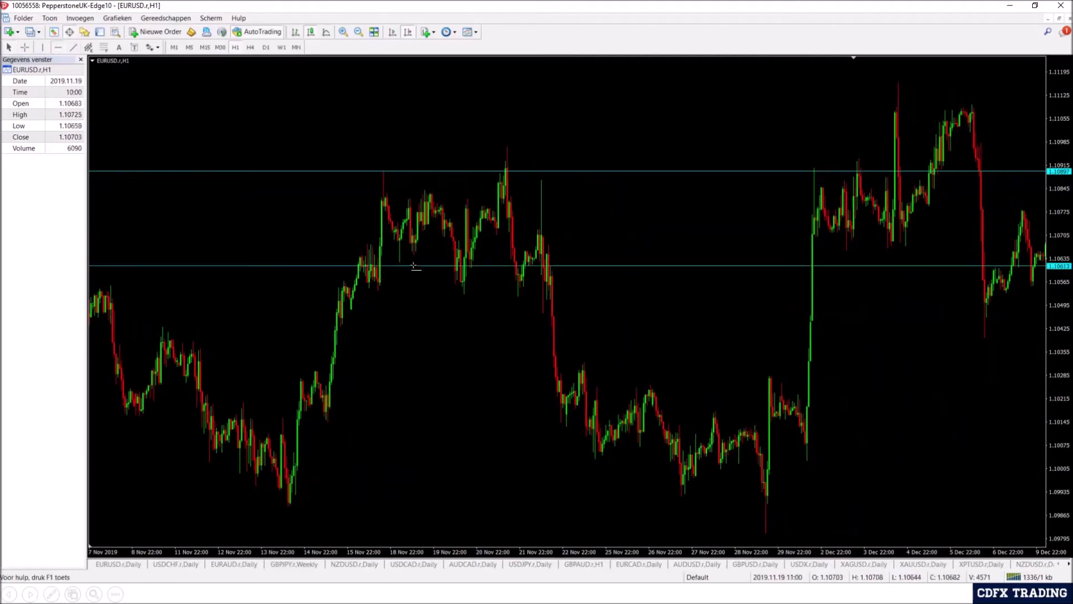
pyautogui.moveTo(415, 267); pyautogui.dragTo(415, 284)
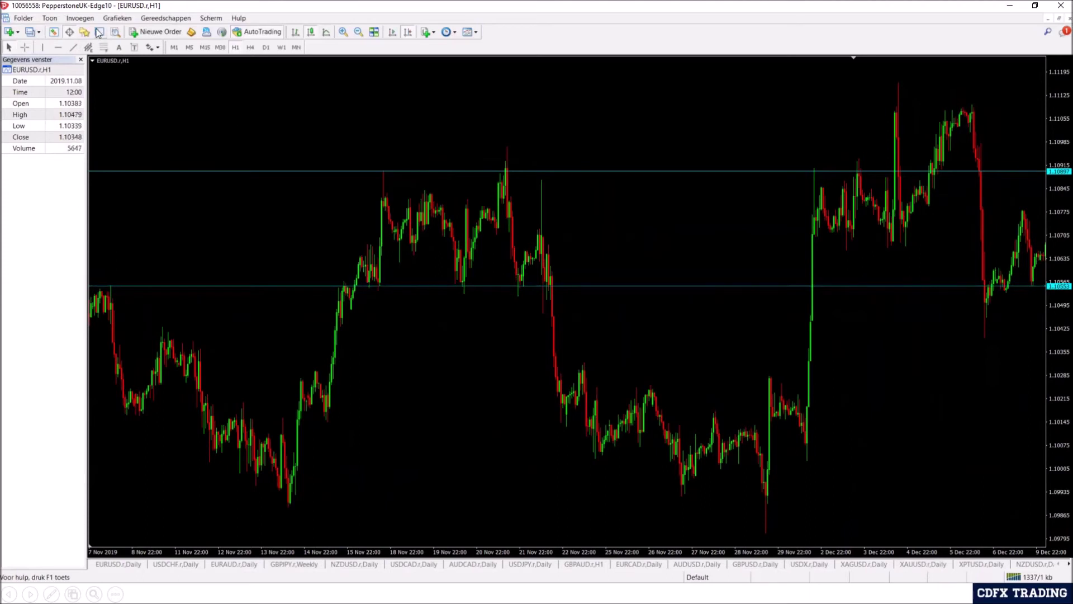
pyautogui.click(80, 17)
pyautogui.moveTo(112, 98)
pyautogui.click(178, 96)
pyautogui.moveTo(478, 189); pyautogui.dragTo(502, 244)
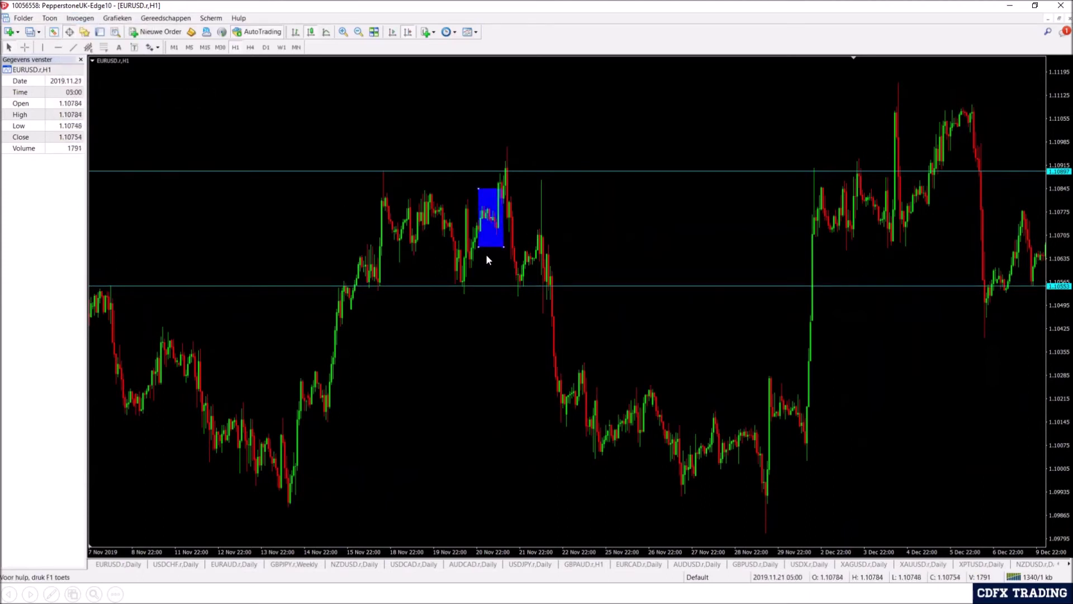
pyautogui.press('Delete')
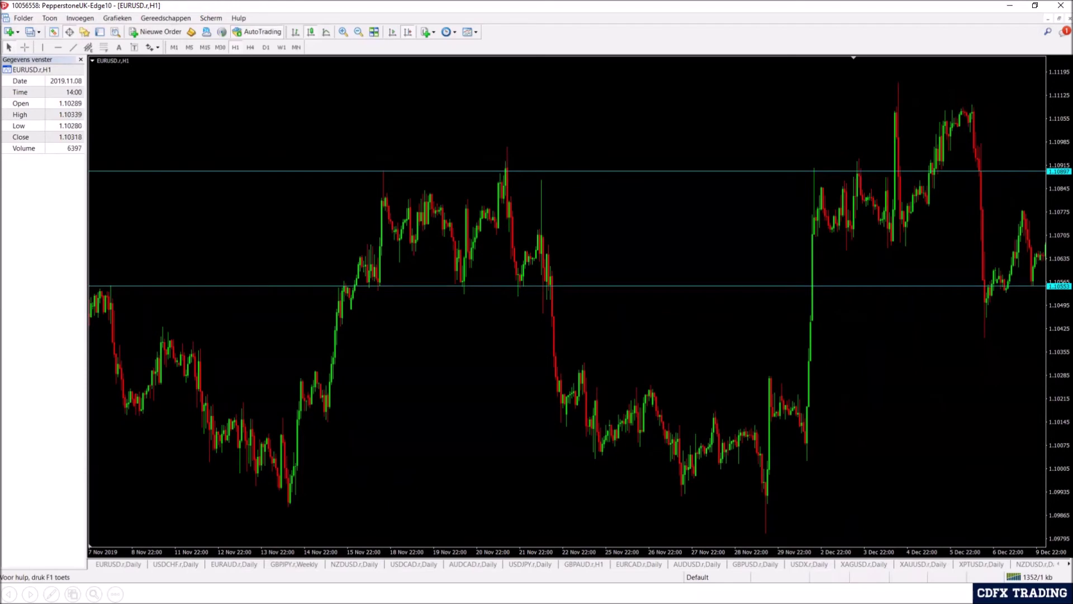
# Step: Mark in red the 21 November spike, the area above the upper line, the low at the lower line and a level just beneath it
pyautogui.moveTo(508, 141)
pyautogui.mouseDown()
pyautogui.moveTo(516, 172)
pyautogui.moveTo(509, 142)
pyautogui.moveTo(510, 217)
pyautogui.mouseUp()
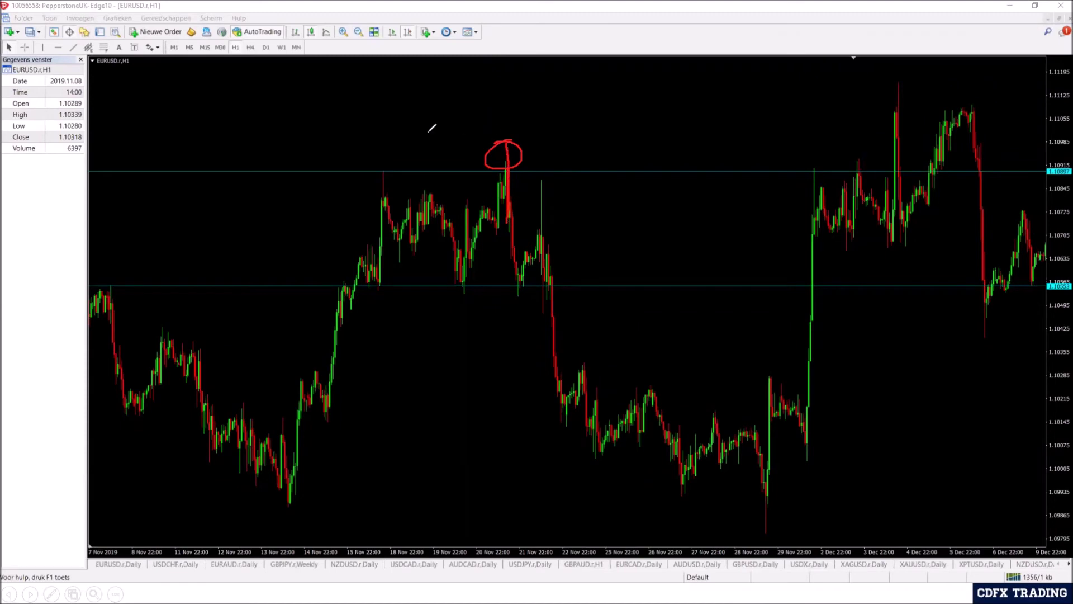
pyautogui.moveTo(411, 140)
pyautogui.mouseDown()
pyautogui.moveTo(384, 158)
pyautogui.moveTo(371, 151)
pyautogui.moveTo(403, 154)
pyautogui.moveTo(340, 160)
pyautogui.moveTo(465, 151)
pyautogui.moveTo(414, 149)
pyautogui.mouseUp()
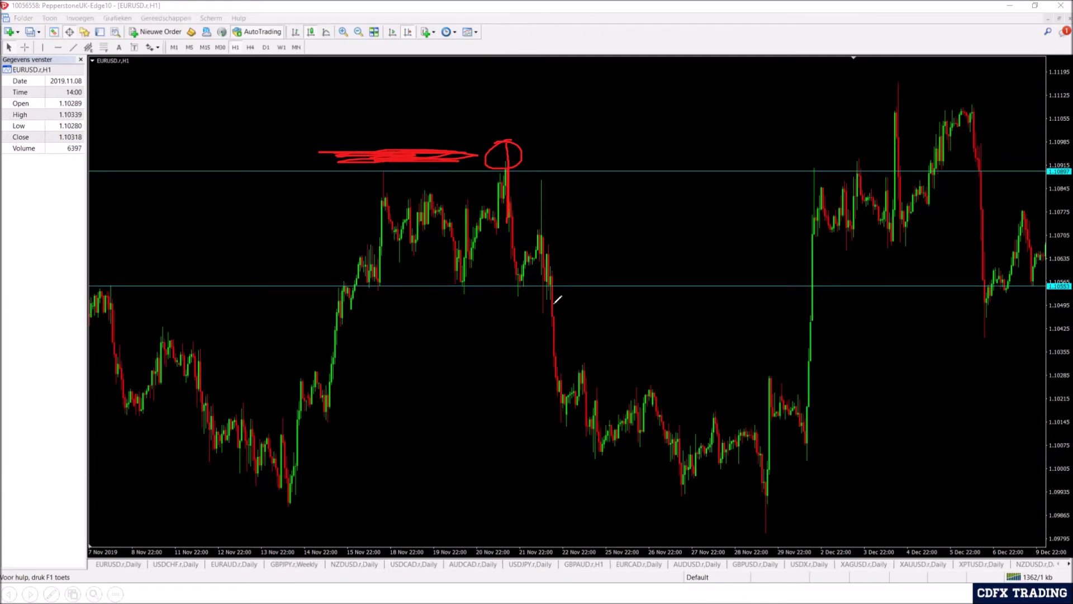
pyautogui.moveTo(521, 277)
pyautogui.mouseDown()
pyautogui.moveTo(512, 293)
pyautogui.moveTo(519, 279)
pyautogui.mouseUp()
pyautogui.moveTo(553, 311); pyautogui.dragTo(553, 313)
# Step: Sketch a red zigzag range between two horizontal boundaries, with a false upward break, a drop through support, a retest and a further fall
pyautogui.moveTo(559, 165)
pyautogui.mouseDown()
pyautogui.moveTo(585, 113)
pyautogui.moveTo(667, 180)
pyautogui.moveTo(695, 128)
pyautogui.moveTo(715, 168)
pyautogui.moveTo(746, 75)
pyautogui.moveTo(787, 223)
pyautogui.mouseUp()
pyautogui.moveTo(550, 173); pyautogui.dragTo(801, 174)
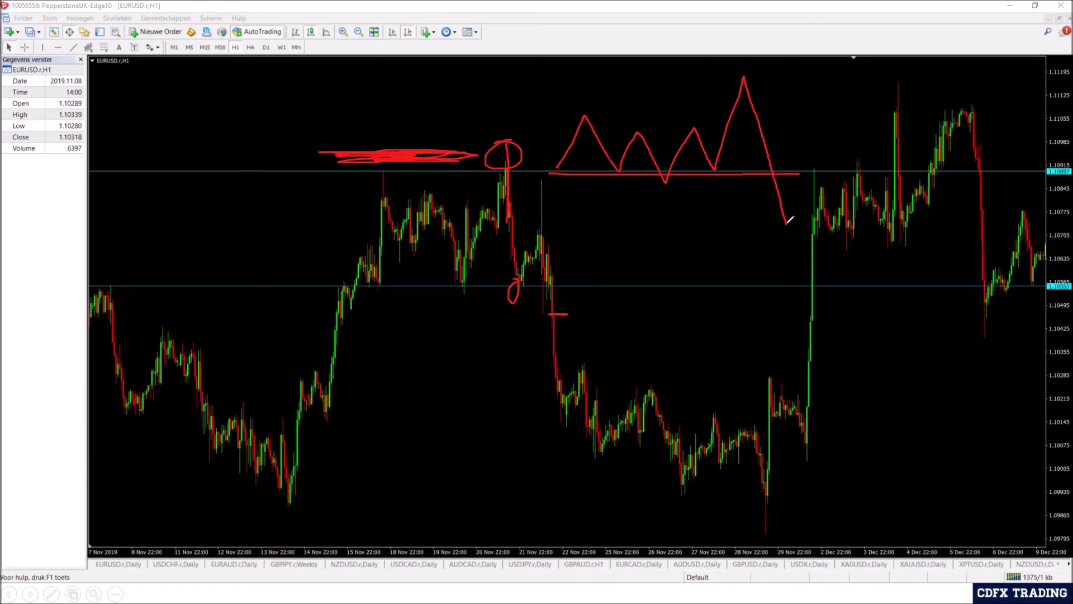
pyautogui.moveTo(788, 223); pyautogui.dragTo(802, 160)
pyautogui.moveTo(800, 162); pyautogui.dragTo(848, 366)
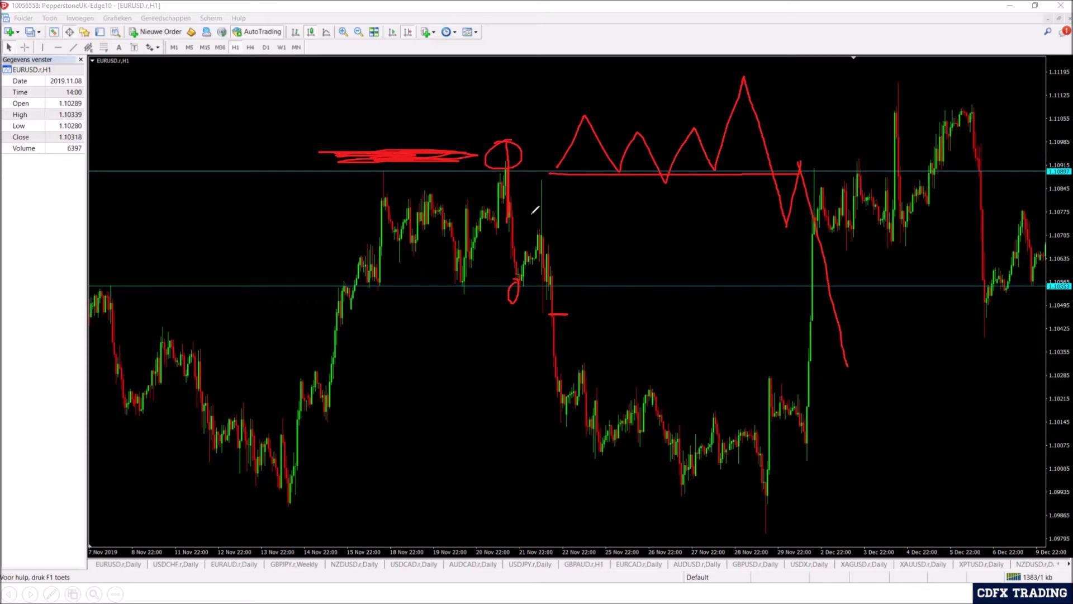
pyautogui.moveTo(579, 114); pyautogui.dragTo(931, 114)
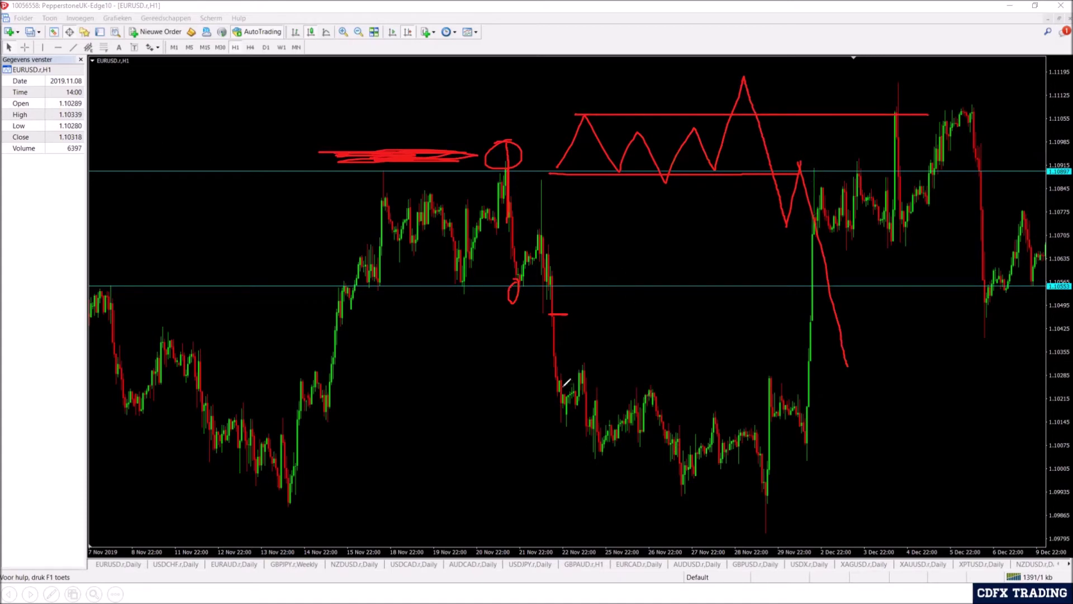
# Step: Outline the late-November range in red with upper and lower boundaries, its price swings and the upward breakout with a level mark
pyautogui.moveTo(556, 381); pyautogui.dragTo(929, 380)
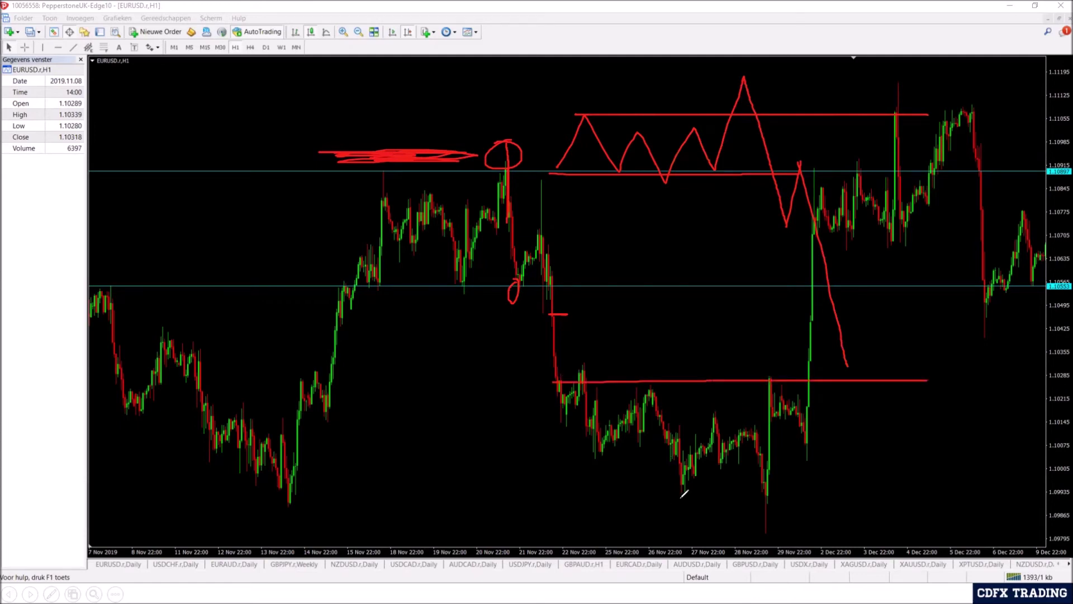
pyautogui.moveTo(694, 482)
pyautogui.mouseDown()
pyautogui.moveTo(677, 486)
pyautogui.moveTo(841, 496)
pyautogui.mouseUp()
pyautogui.moveTo(581, 457)
pyautogui.mouseDown()
pyautogui.moveTo(617, 429)
pyautogui.moveTo(674, 446)
pyautogui.moveTo(714, 436)
pyautogui.moveTo(740, 453)
pyautogui.mouseUp()
pyautogui.moveTo(765, 491)
pyautogui.mouseDown()
pyautogui.moveTo(773, 530)
pyautogui.moveTo(772, 395)
pyautogui.moveTo(806, 444)
pyautogui.moveTo(814, 360)
pyautogui.mouseUp()
pyautogui.moveTo(799, 358); pyautogui.dragTo(820, 357)
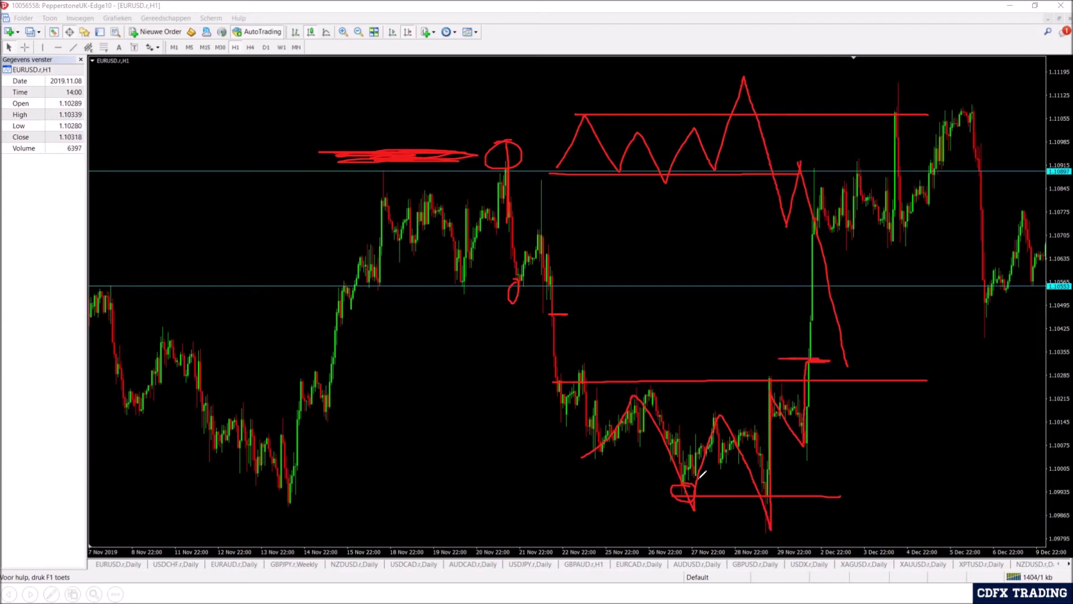
# Step: Outline the falling channel of 12 to 14 November in red, with a breakout level above it and the following rise
pyautogui.moveTo(203, 455); pyautogui.dragTo(289, 512)
pyautogui.moveTo(207, 390); pyautogui.dragTo(333, 463)
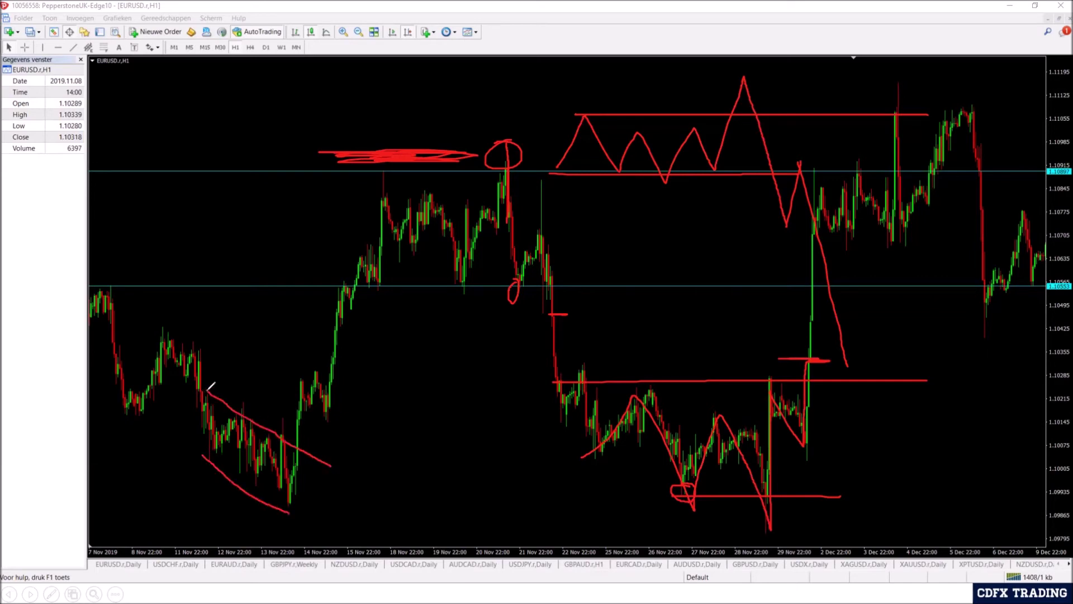
pyautogui.moveTo(235, 402); pyautogui.dragTo(333, 459)
pyautogui.moveTo(238, 402); pyautogui.dragTo(332, 401)
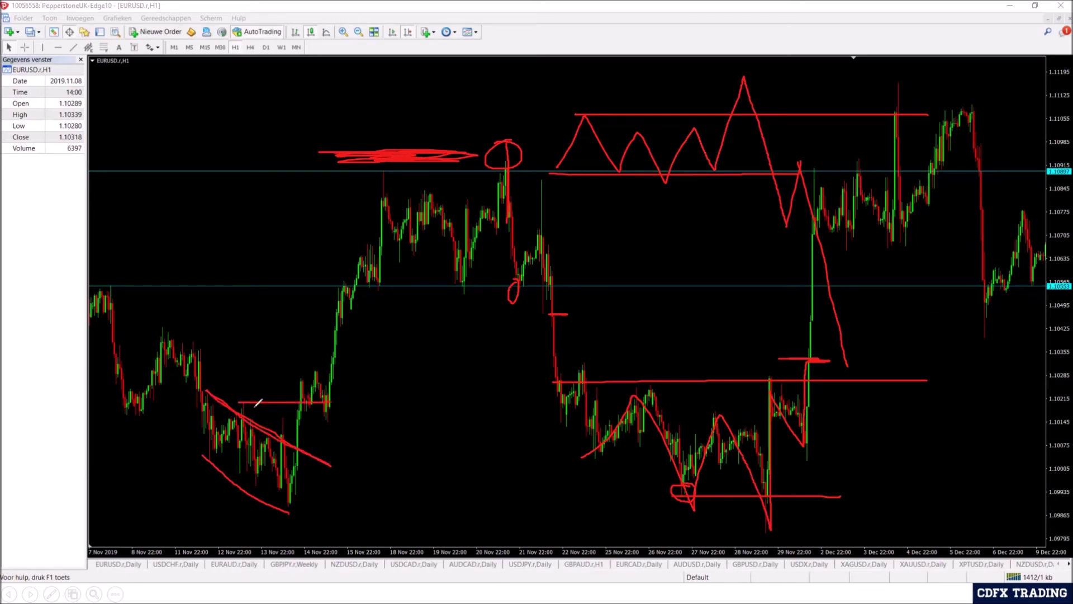
pyautogui.moveTo(264, 383)
pyautogui.mouseDown()
pyautogui.moveTo(305, 383)
pyautogui.moveTo(331, 253)
pyautogui.mouseUp()
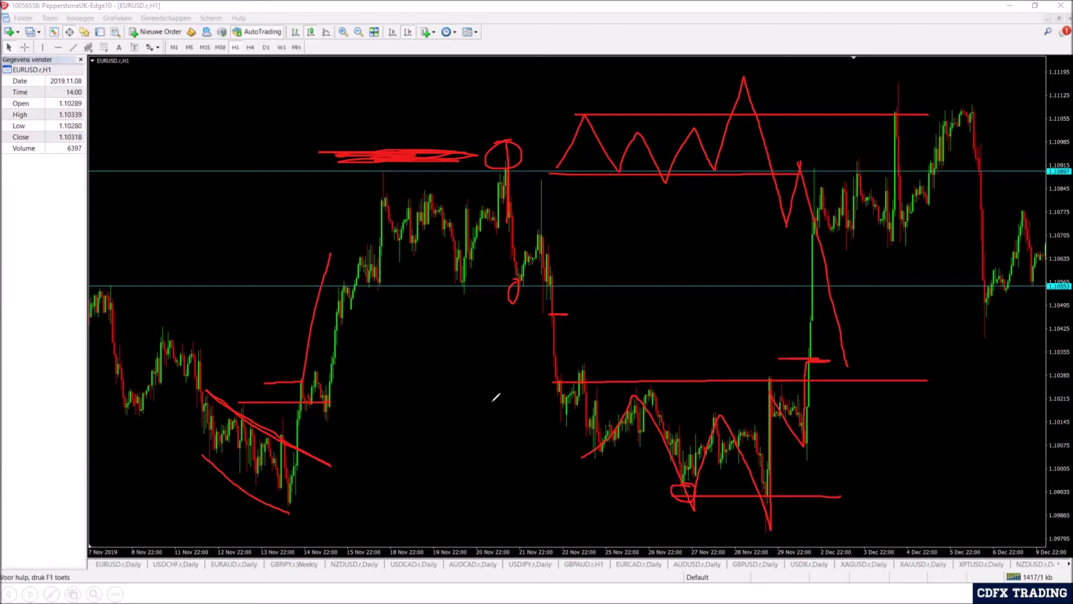
# Step: Add short red level marks beside the mid-November and late-November upward moves and clear all red markings from the chart
pyautogui.moveTo(299, 471); pyautogui.dragTo(353, 464)
pyautogui.moveTo(770, 478); pyautogui.dragTo(858, 479)
pyautogui.press('Escape')
# Step: Examine how the EURUSD.r price behaves around the 1.10897 and 1.10553 lines from November 2019 to mid-February 2020
pyautogui.moveTo(518, 279)
pyautogui.mouseDown()
pyautogui.moveTo(634, 373)
pyautogui.moveTo(750, 377)
pyautogui.mouseUp()
pyautogui.moveTo(271, 250)
pyautogui.mouseDown()
pyautogui.moveTo(794, 247)
pyautogui.moveTo(434, 216)
pyautogui.mouseUp()
pyautogui.moveTo(615, 260); pyautogui.dragTo(417, 264)
pyautogui.moveTo(639, 280)
pyautogui.mouseDown()
pyautogui.moveTo(367, 249)
pyautogui.moveTo(472, 247)
pyautogui.moveTo(354, 256)
pyautogui.mouseUp()
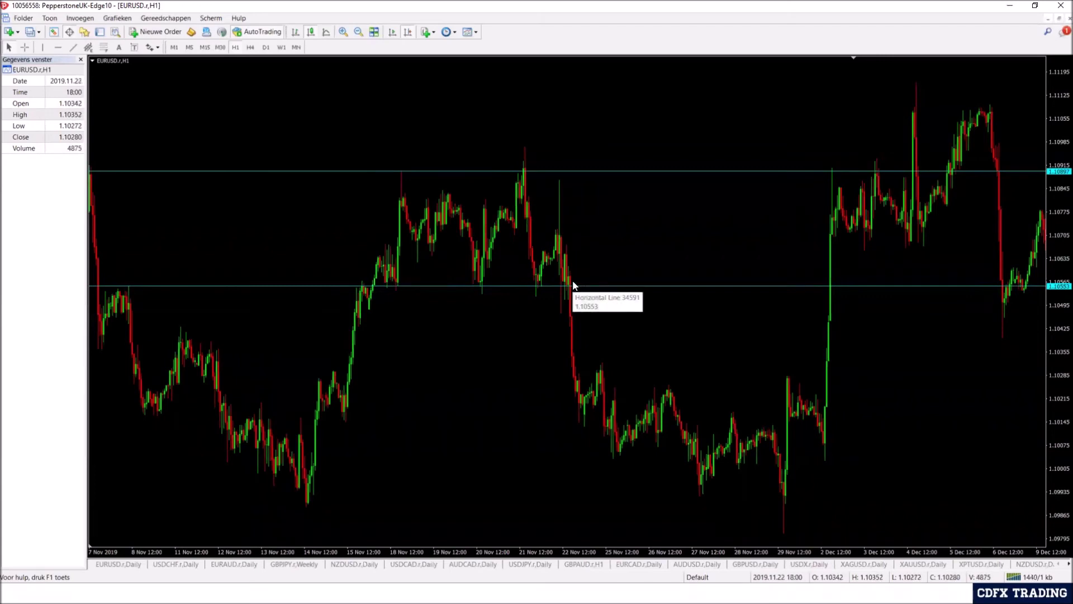
pyautogui.moveTo(808, 282); pyautogui.dragTo(702, 221)
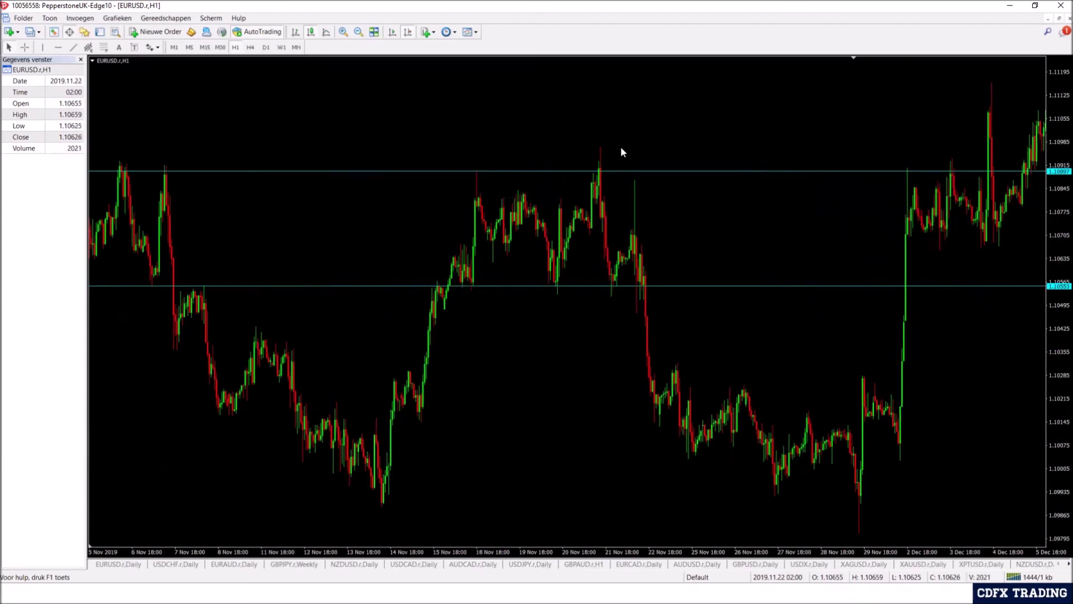
pyautogui.moveTo(662, 168); pyautogui.dragTo(436, 254)
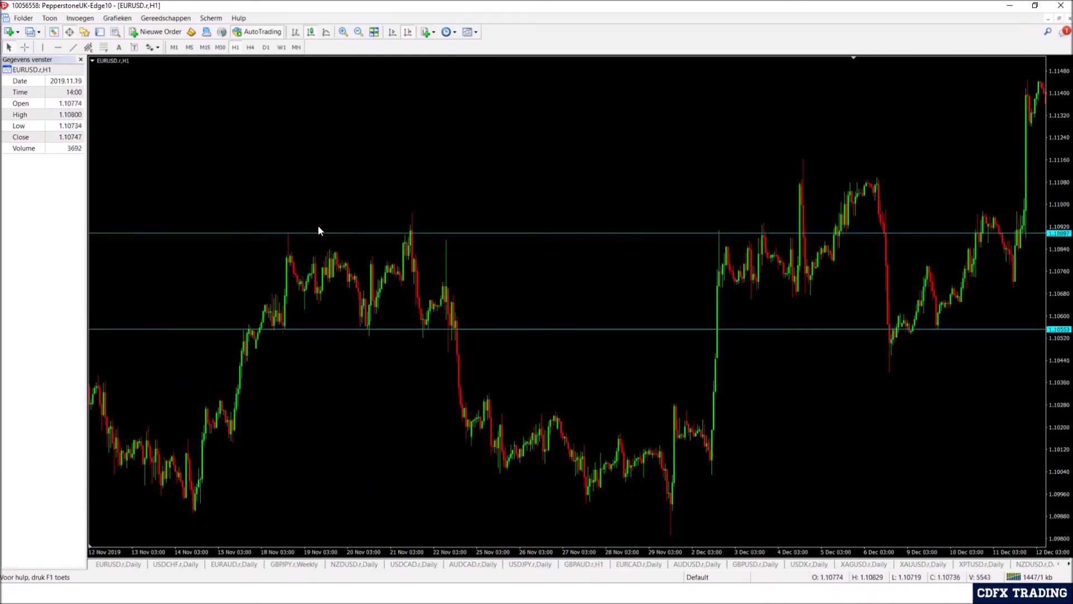
pyautogui.moveTo(412, 235); pyautogui.dragTo(610, 205)
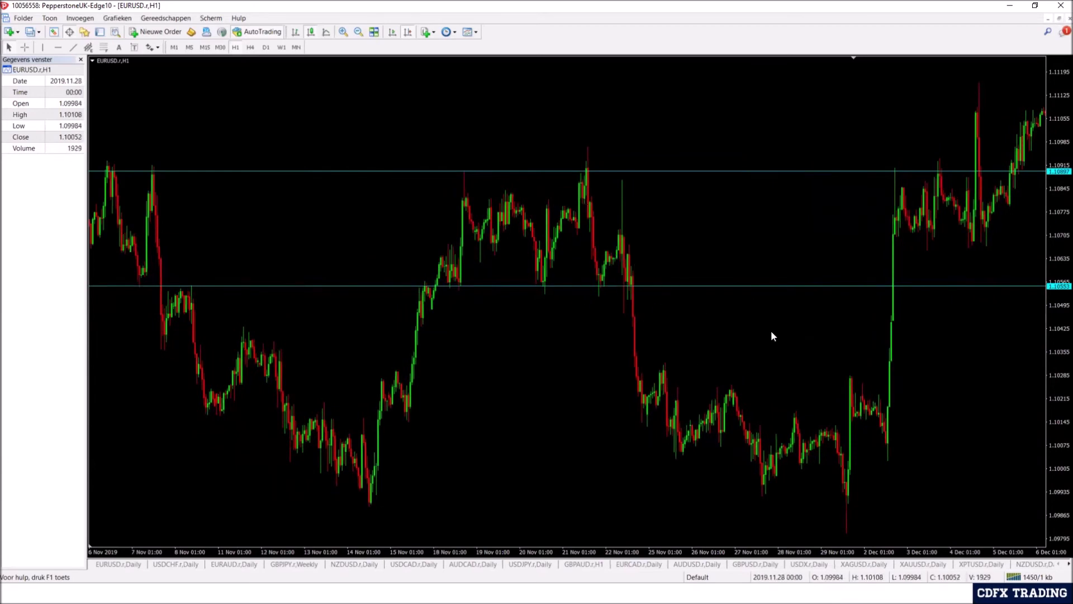
pyautogui.moveTo(772, 335); pyautogui.dragTo(671, 492)
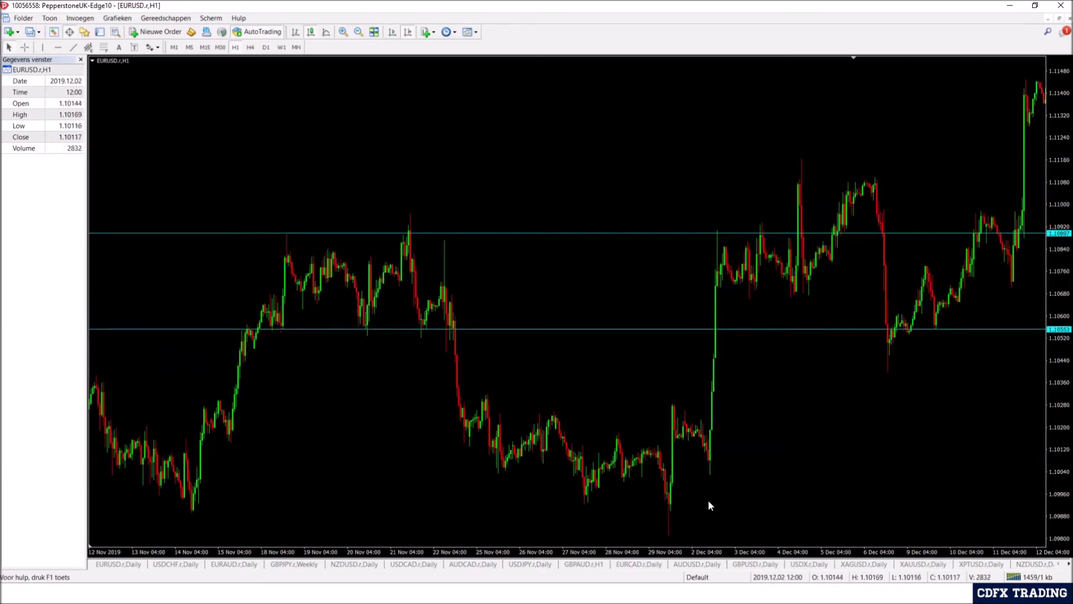
pyautogui.moveTo(646, 214); pyautogui.dragTo(584, 458)
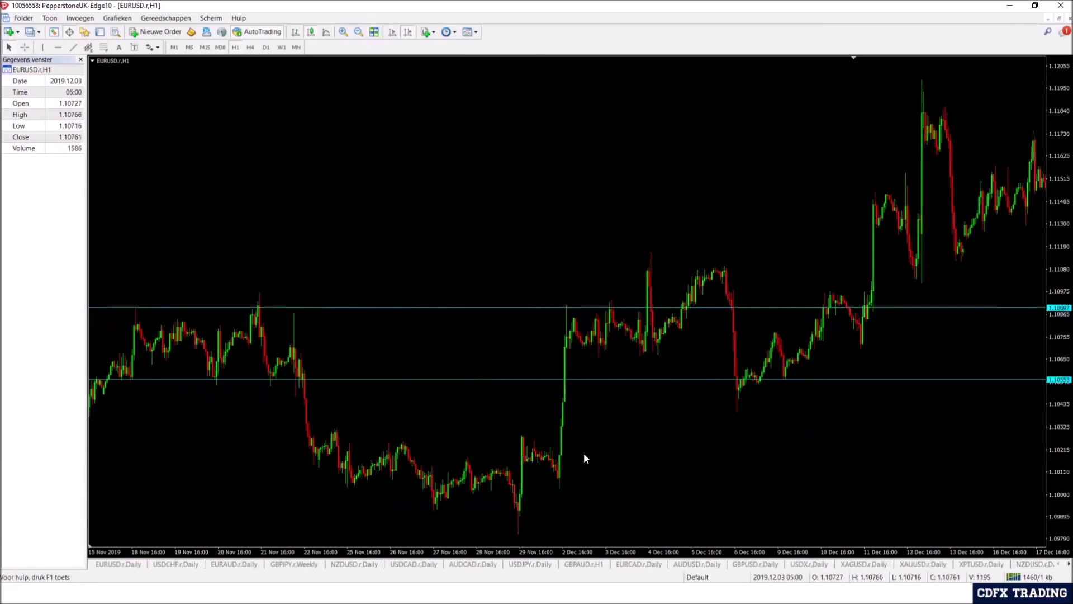
pyautogui.moveTo(765, 412); pyautogui.dragTo(274, 292)
pyautogui.moveTo(833, 313); pyautogui.dragTo(531, 307)
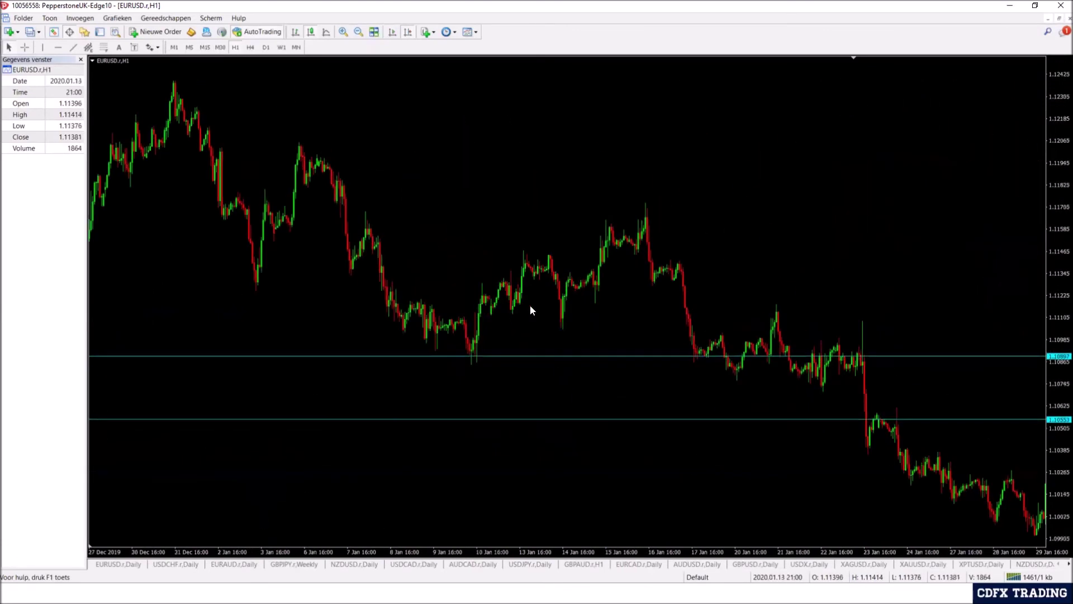
pyautogui.moveTo(884, 378); pyautogui.dragTo(407, 310)
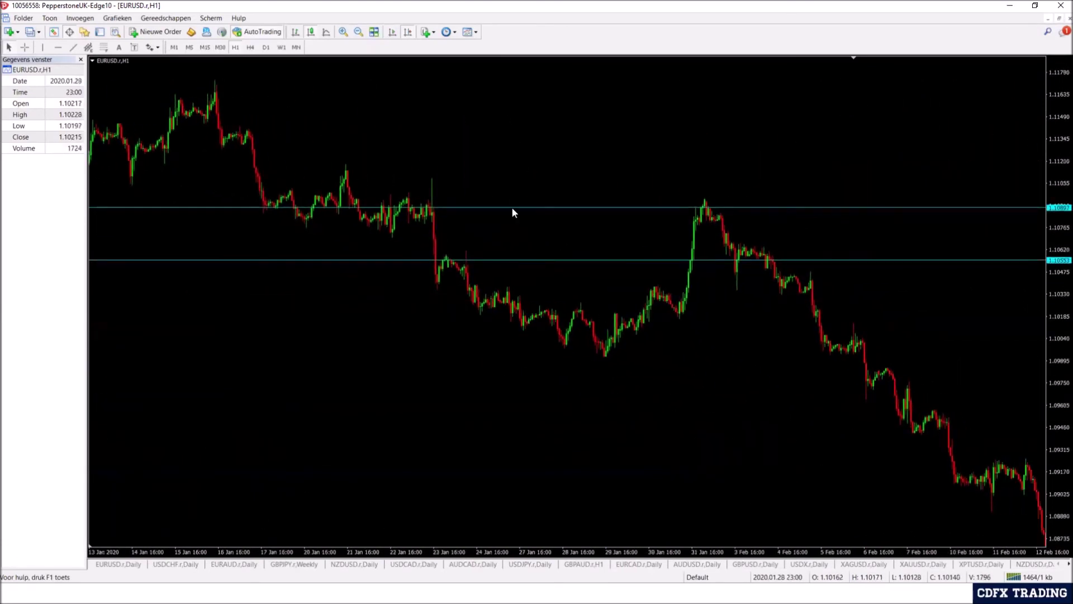
# Step: Go back to September–November 2019 and move the 1.10897 horizontal line down to about 1.1002, along the early-October highs
pyautogui.click(359, 32)
pyautogui.scroll(-15, 504, 208)
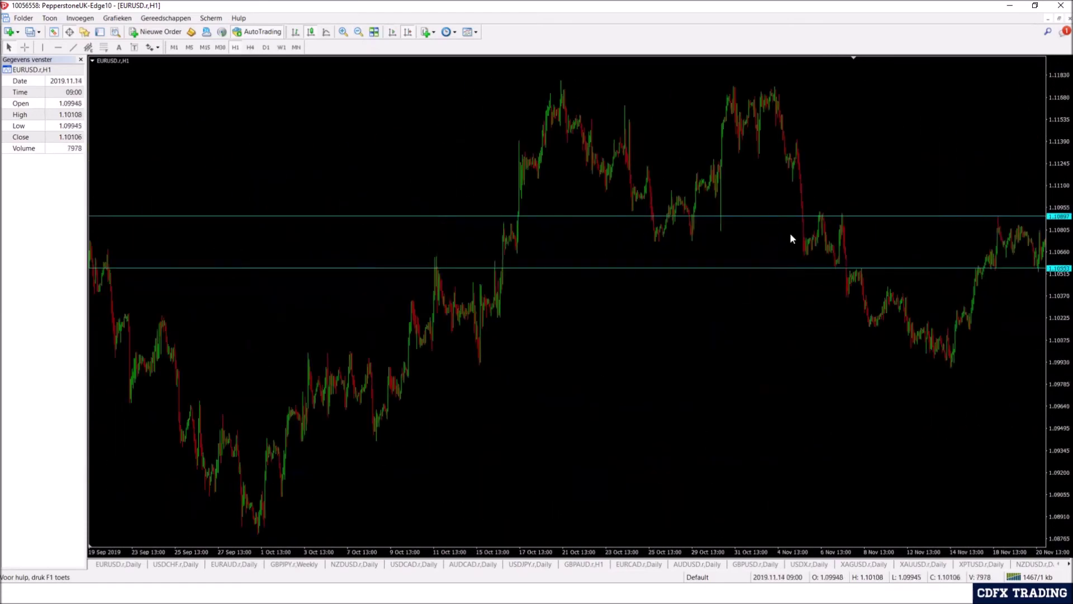
pyautogui.moveTo(644, 277); pyautogui.dragTo(595, 307)
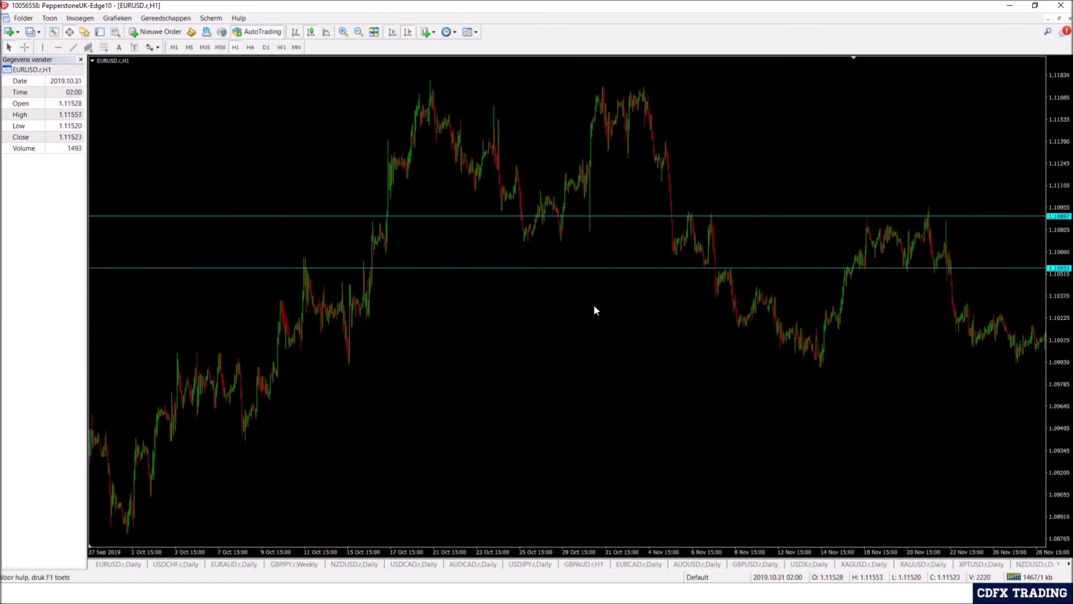
pyautogui.moveTo(556, 216); pyautogui.dragTo(659, 354)
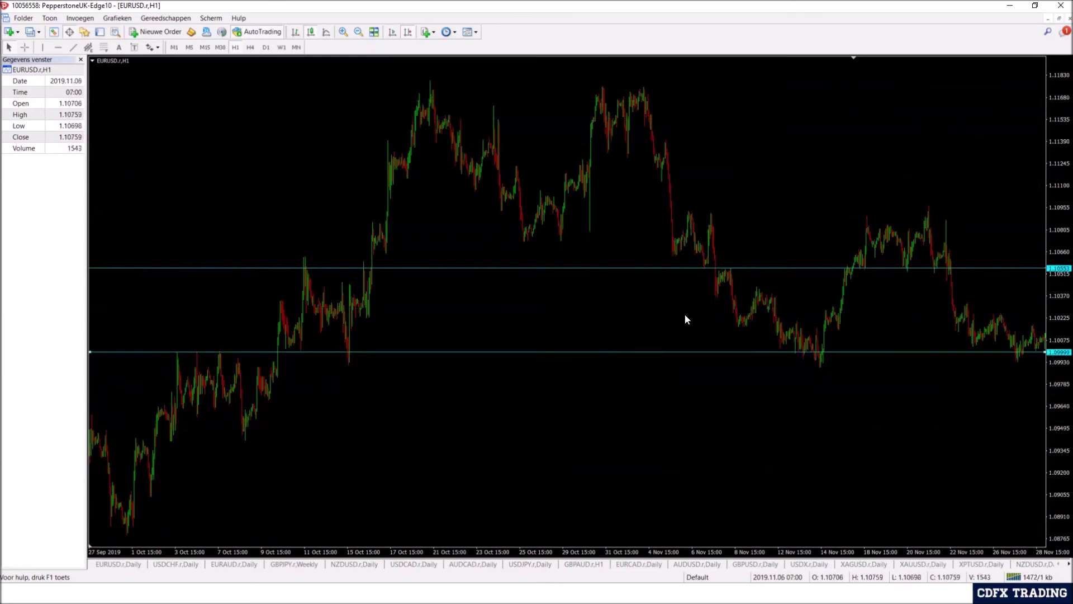
pyautogui.click(344, 32)
pyautogui.moveTo(583, 356); pyautogui.dragTo(583, 348)
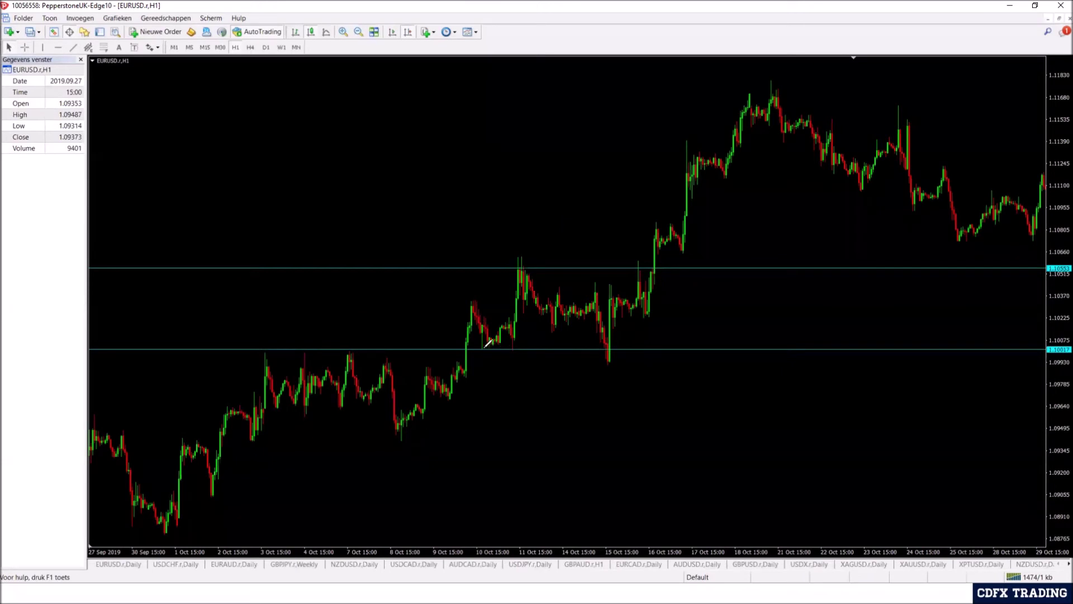
# Step: Mark in red the 10 October retest, the 15 October dip and rebound, the resistance at the upper line and the breakout rally
pyautogui.moveTo(479, 350); pyautogui.dragTo(513, 349)
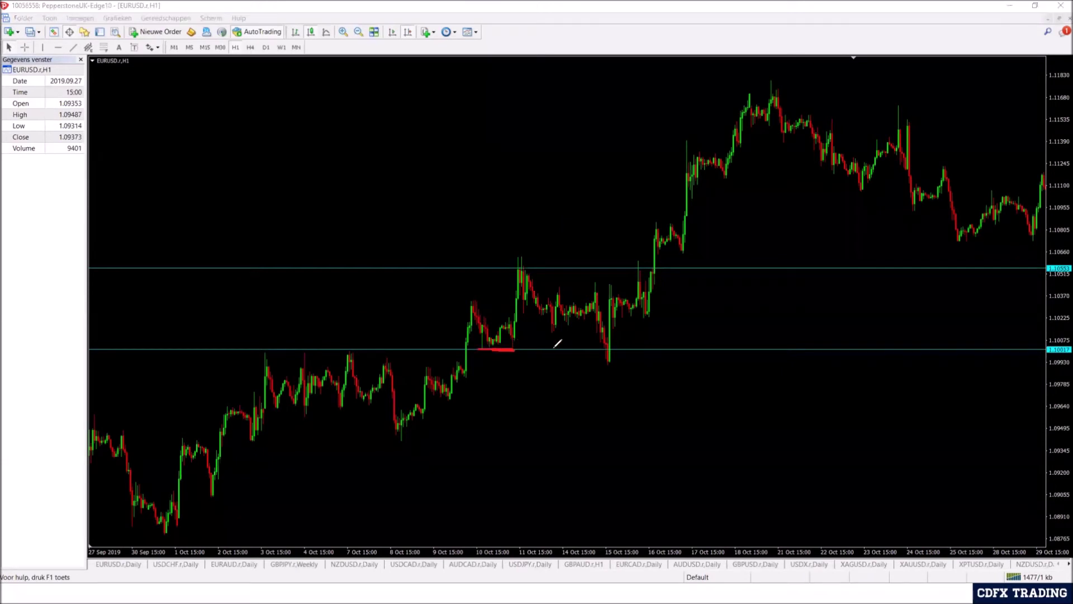
pyautogui.moveTo(607, 345)
pyautogui.mouseDown()
pyautogui.moveTo(610, 363)
pyautogui.moveTo(623, 296)
pyautogui.moveTo(654, 315)
pyautogui.moveTo(658, 238)
pyautogui.mouseUp()
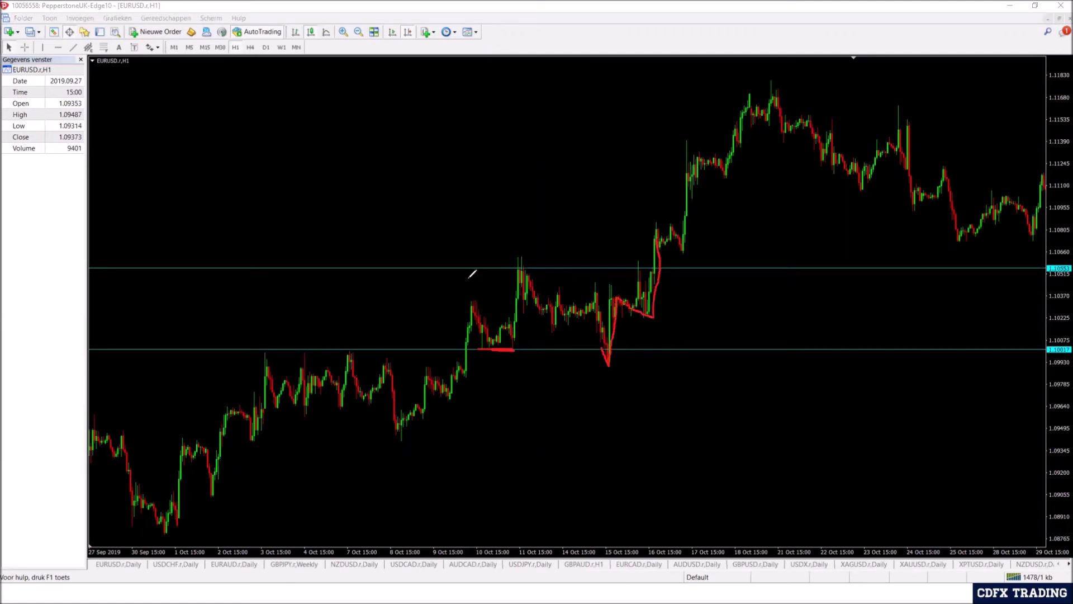
pyautogui.moveTo(509, 266)
pyautogui.mouseDown()
pyautogui.moveTo(661, 263)
pyautogui.moveTo(724, 152)
pyautogui.moveTo(761, 118)
pyautogui.mouseUp()
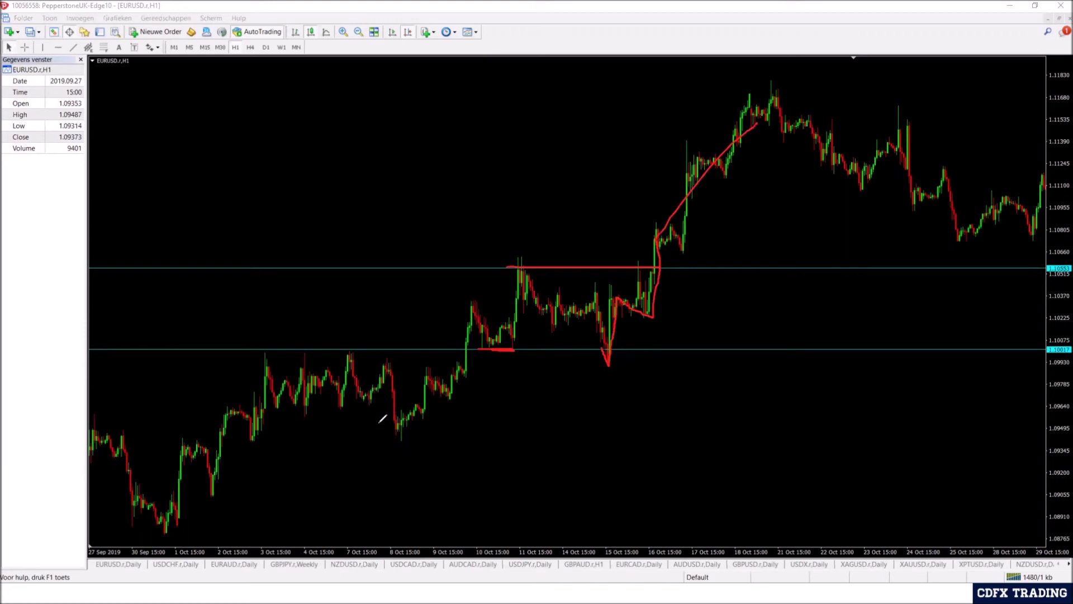
# Step: Mark in red the early-October 2019 range's support, resistance, swings, false break and breakout rally, and clear all red markings
pyautogui.moveTo(246, 441); pyautogui.dragTo(444, 442)
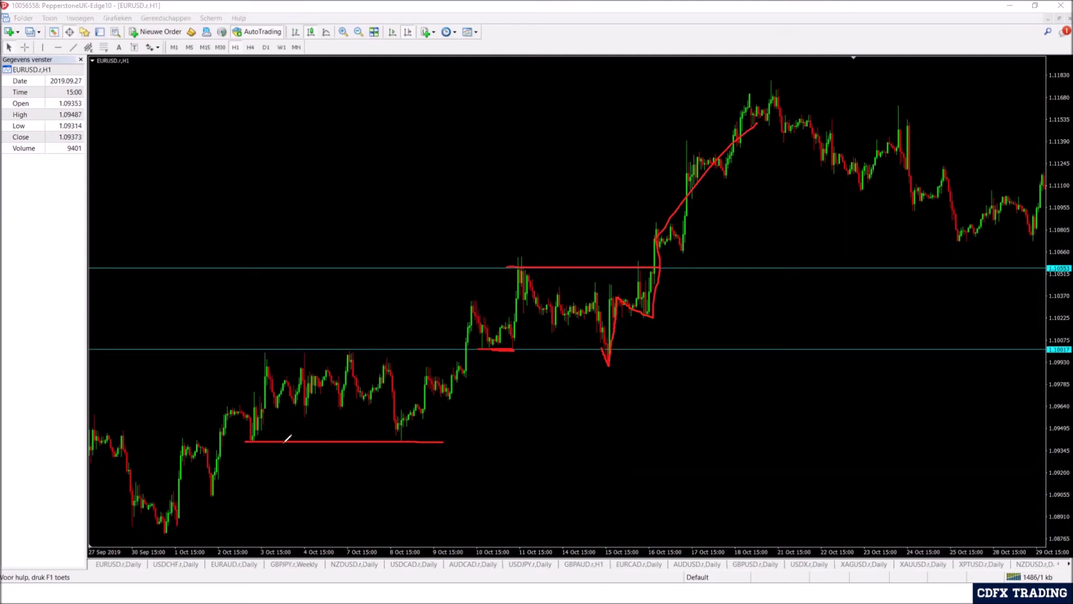
pyautogui.moveTo(254, 434)
pyautogui.mouseDown()
pyautogui.moveTo(272, 355)
pyautogui.moveTo(307, 389)
pyautogui.moveTo(348, 402)
pyautogui.moveTo(363, 383)
pyautogui.mouseUp()
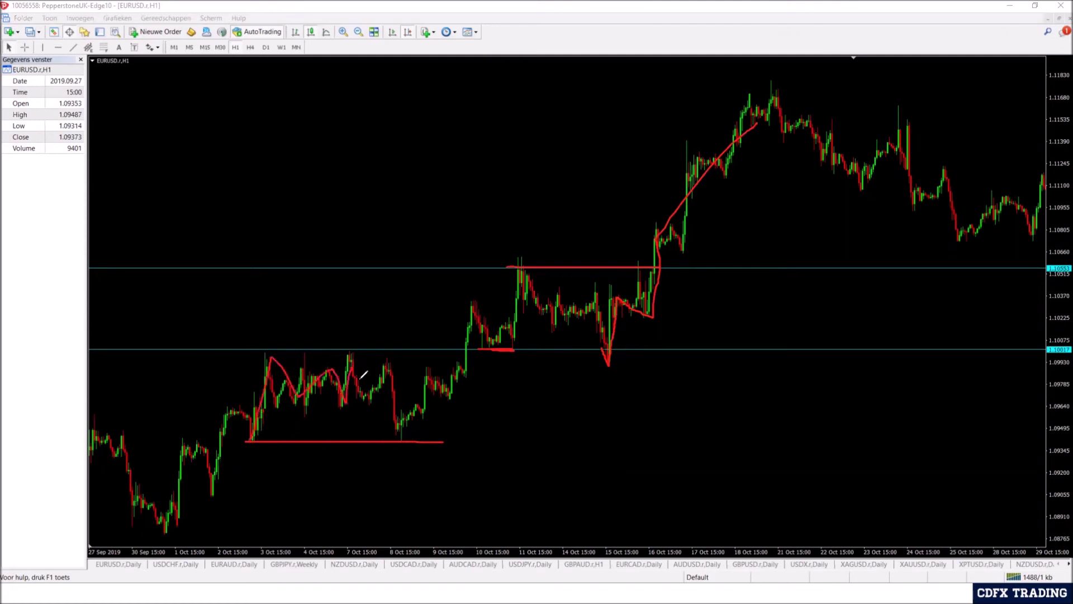
pyautogui.moveTo(256, 352)
pyautogui.mouseDown()
pyautogui.moveTo(382, 352)
pyautogui.moveTo(362, 388)
pyautogui.moveTo(381, 369)
pyautogui.moveTo(409, 447)
pyautogui.moveTo(467, 343)
pyautogui.moveTo(457, 344)
pyautogui.moveTo(602, 190)
pyautogui.mouseUp()
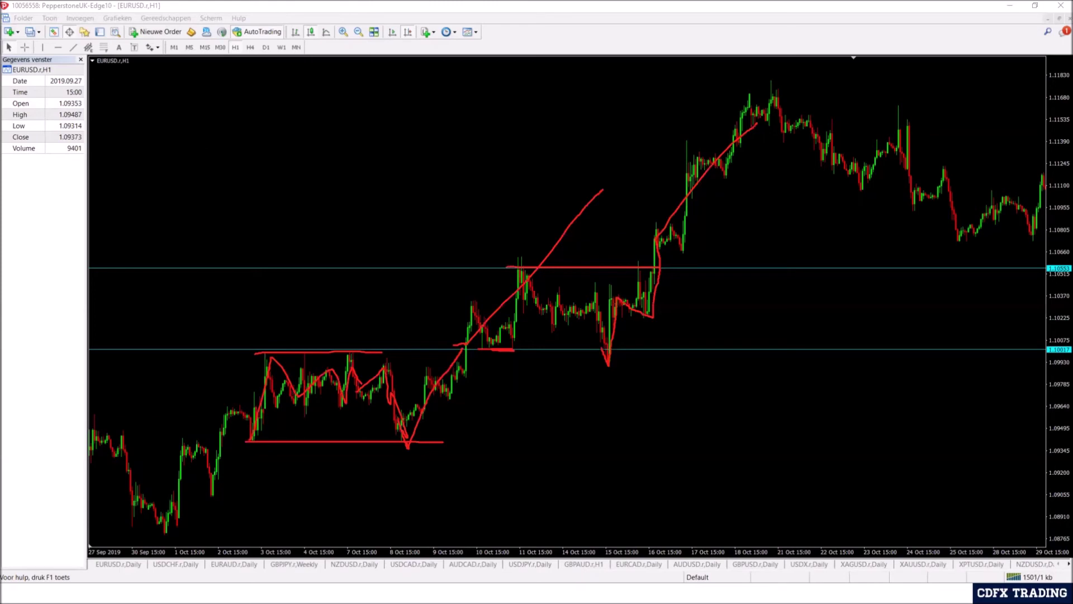
pyautogui.press('Escape')
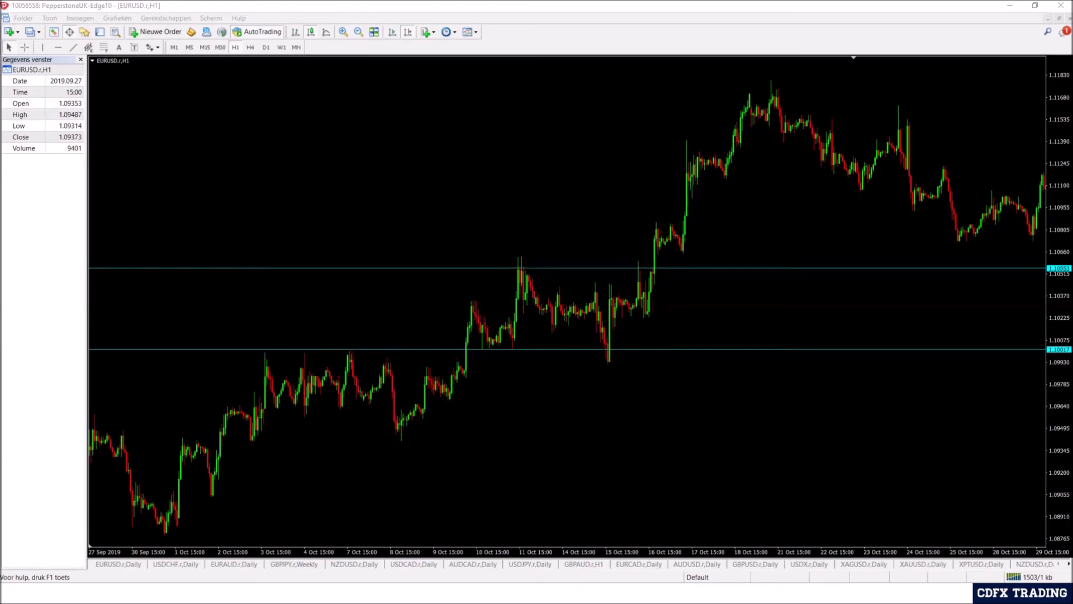
# Step: Delete the 1.10553 and 1.10017 horizontal lines from the EURUSD.r chart and advance the presentation past the Ranges slide
pyautogui.scroll(-10, 640, 221)
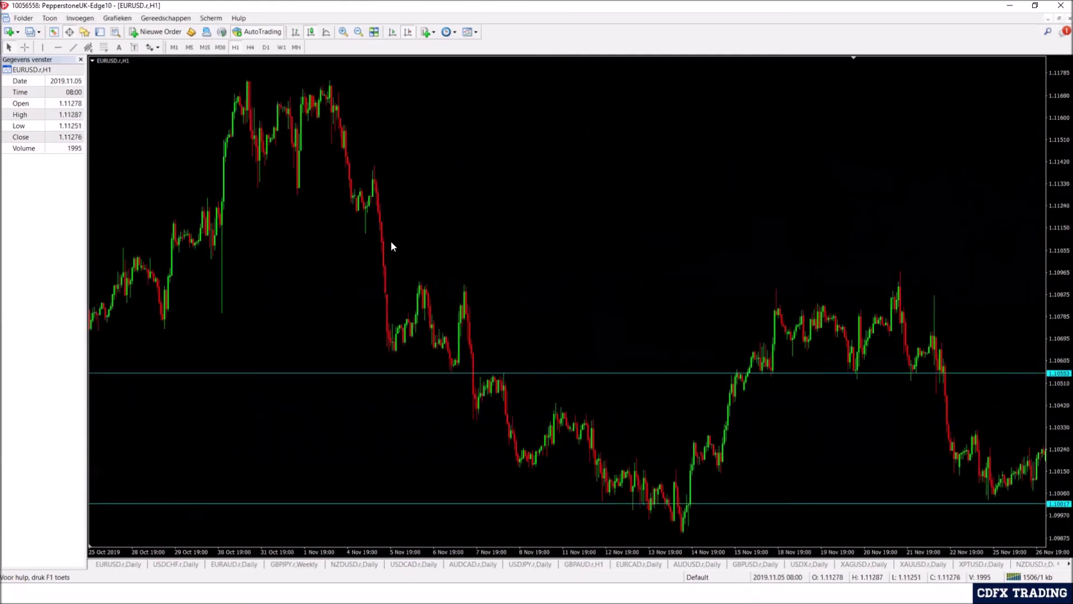
pyautogui.doubleClick(881, 286)
pyautogui.press('Delete')
pyautogui.doubleClick(719, 464)
pyautogui.press('Delete')
pyautogui.scroll(-5, 722, 340)
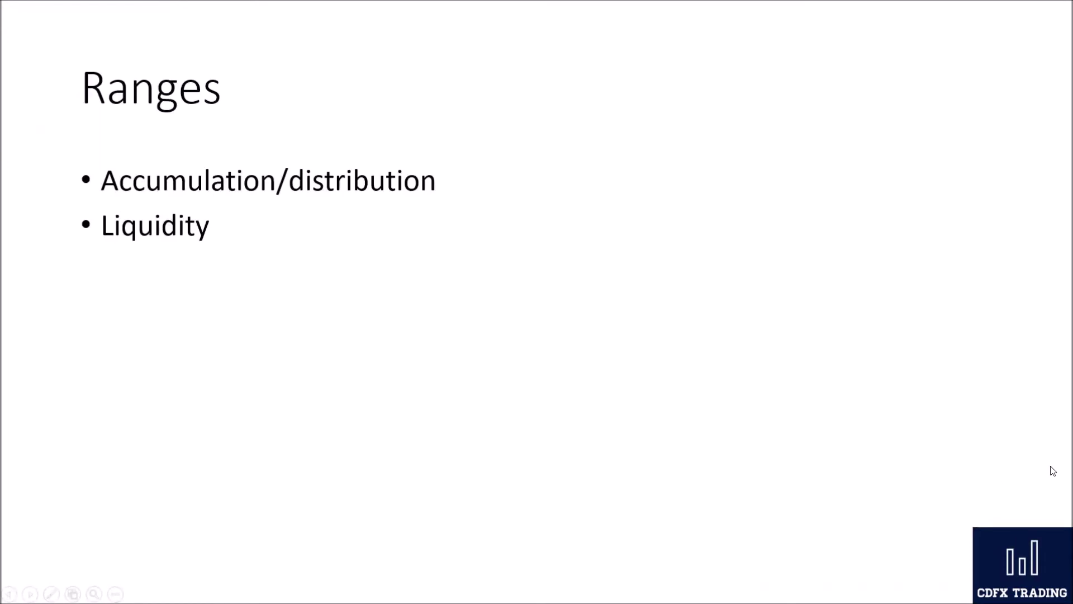
pyautogui.press('Right')
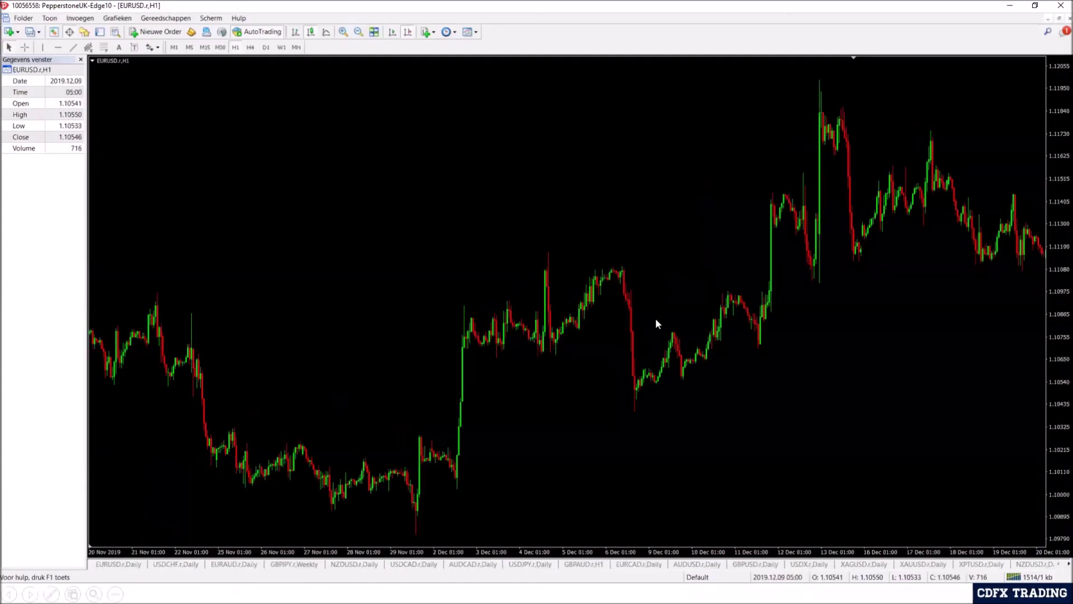
pyautogui.click(358, 30)
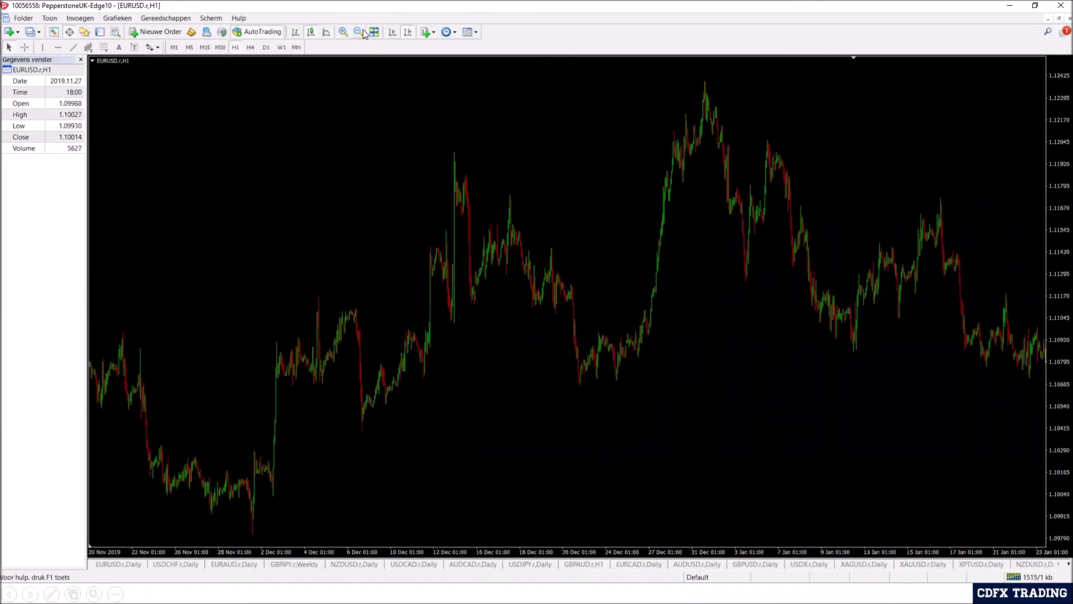
pyautogui.click(347, 33)
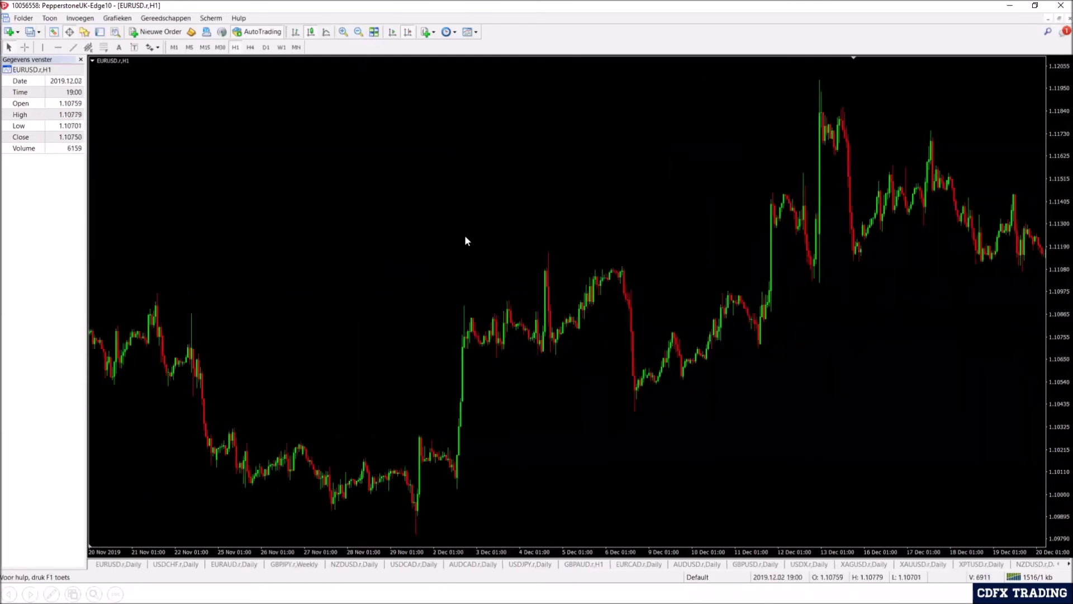
pyautogui.scroll(-10, 459, 252)
pyautogui.scroll(15, 302, 269)
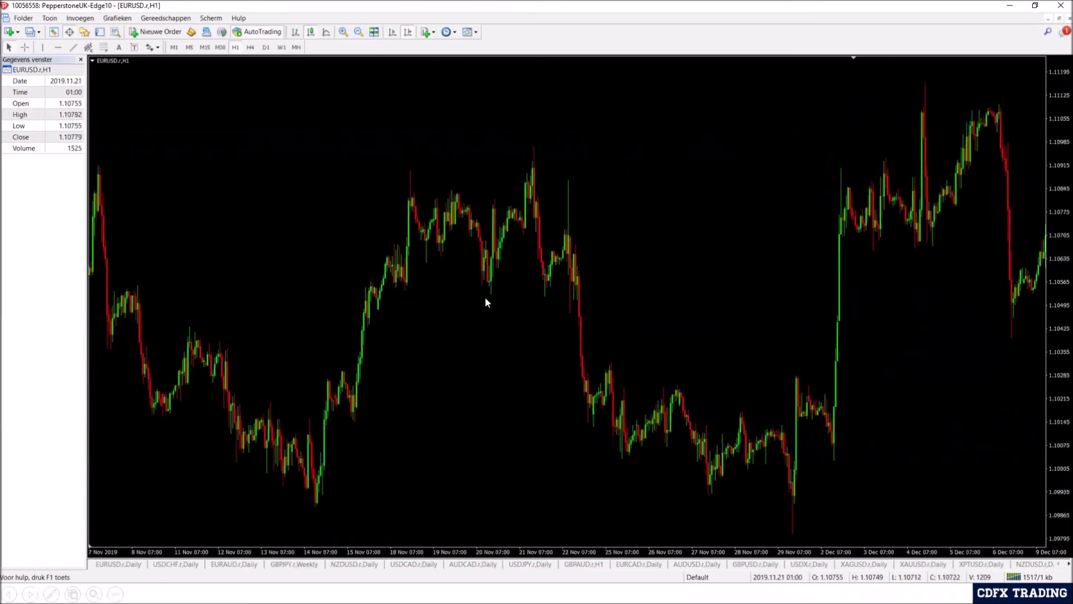
pyautogui.click(73, 48)
pyautogui.moveTo(236, 388); pyautogui.dragTo(391, 453)
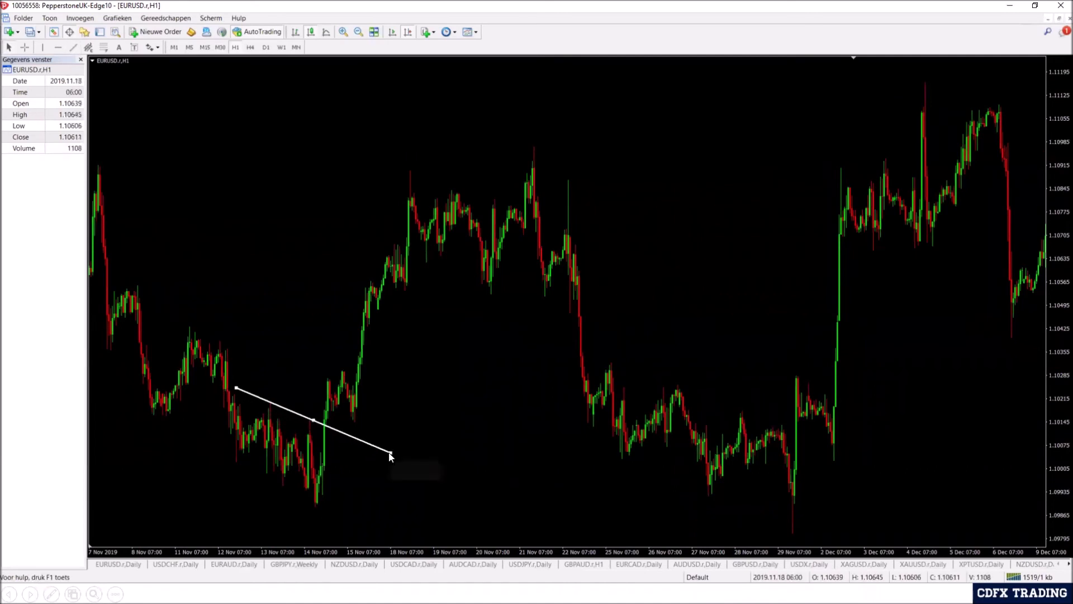
pyautogui.press('Delete')
# Step: Switch EURUSD.r to the daily timeframe and draw a rising trendline from the early-November 2020 low to about 18 January 2021
pyautogui.moveTo(347, 384); pyautogui.dragTo(611, 337)
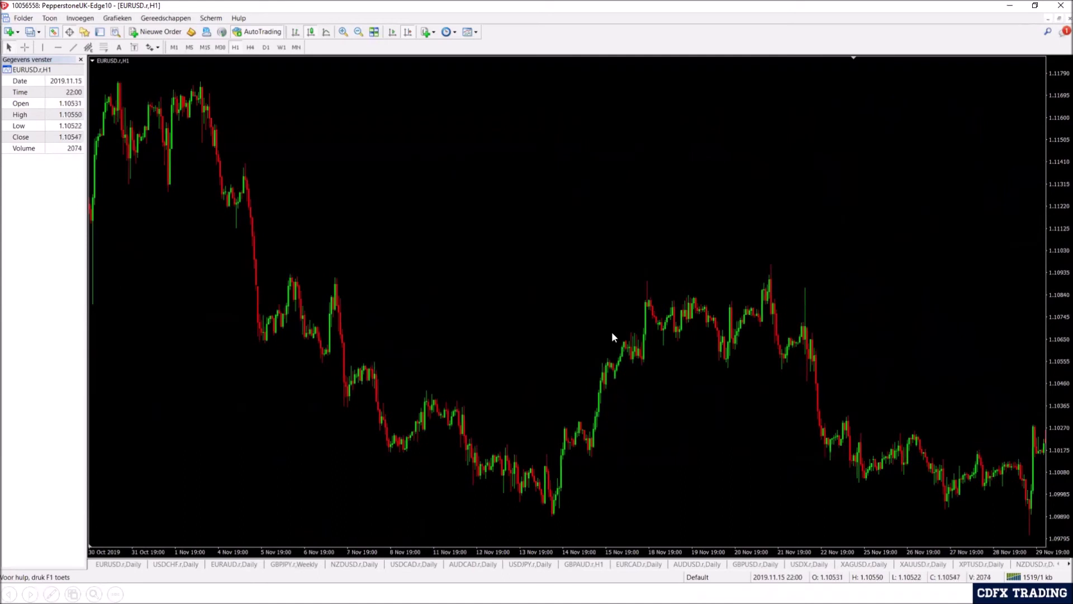
pyautogui.click(266, 46)
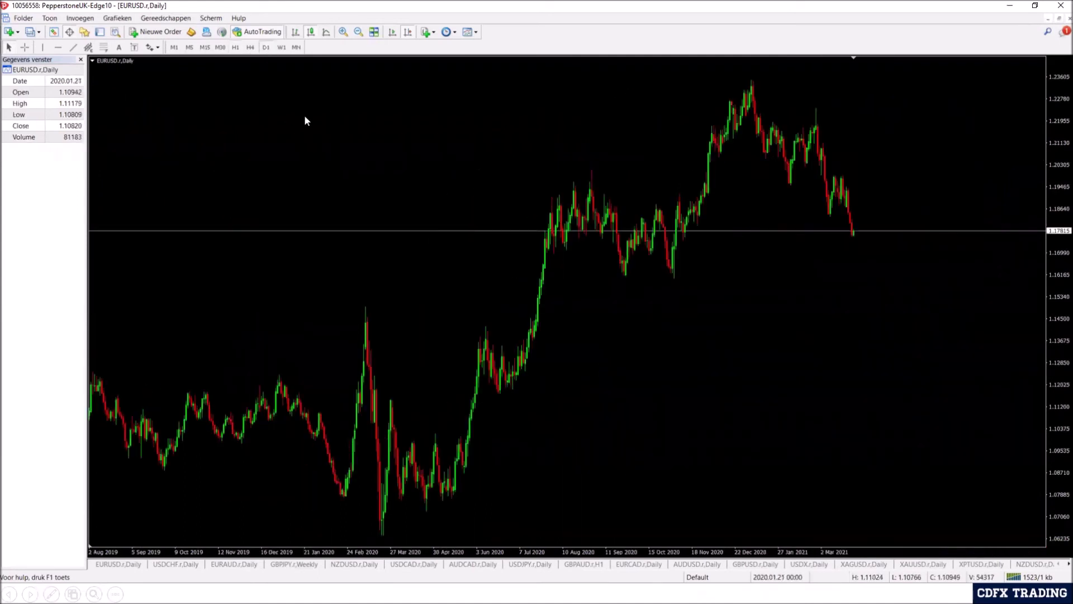
pyautogui.moveTo(316, 141); pyautogui.dragTo(676, 147)
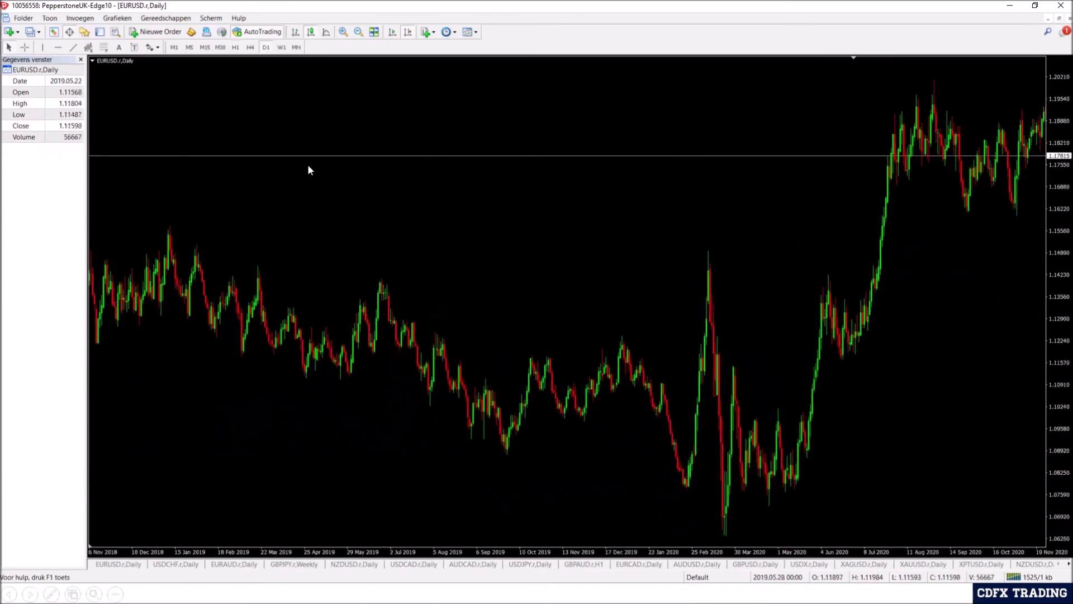
pyautogui.moveTo(564, 177); pyautogui.dragTo(262, 176)
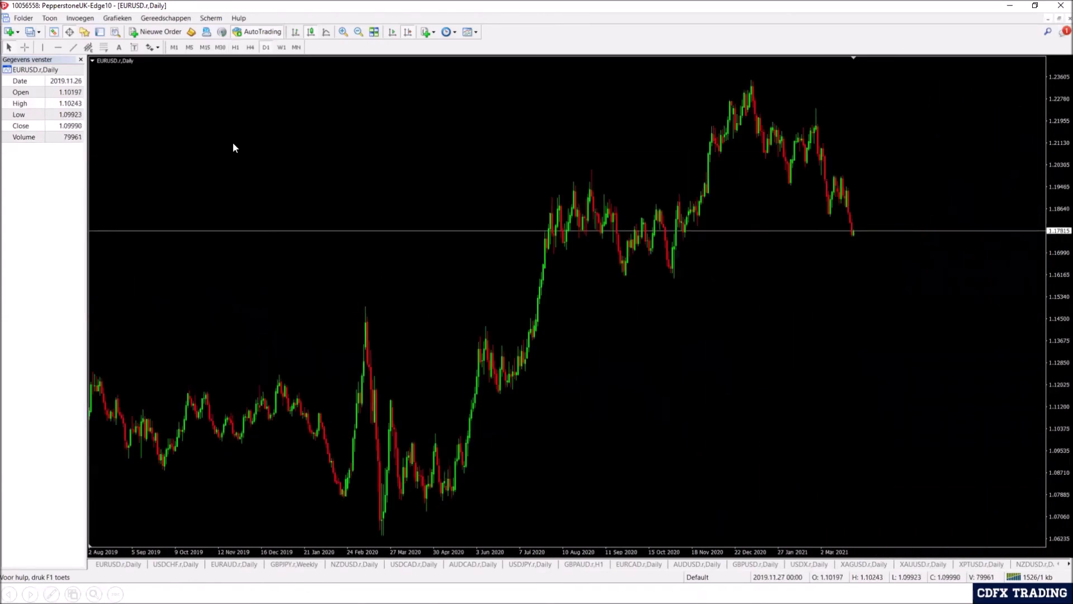
pyautogui.click(73, 47)
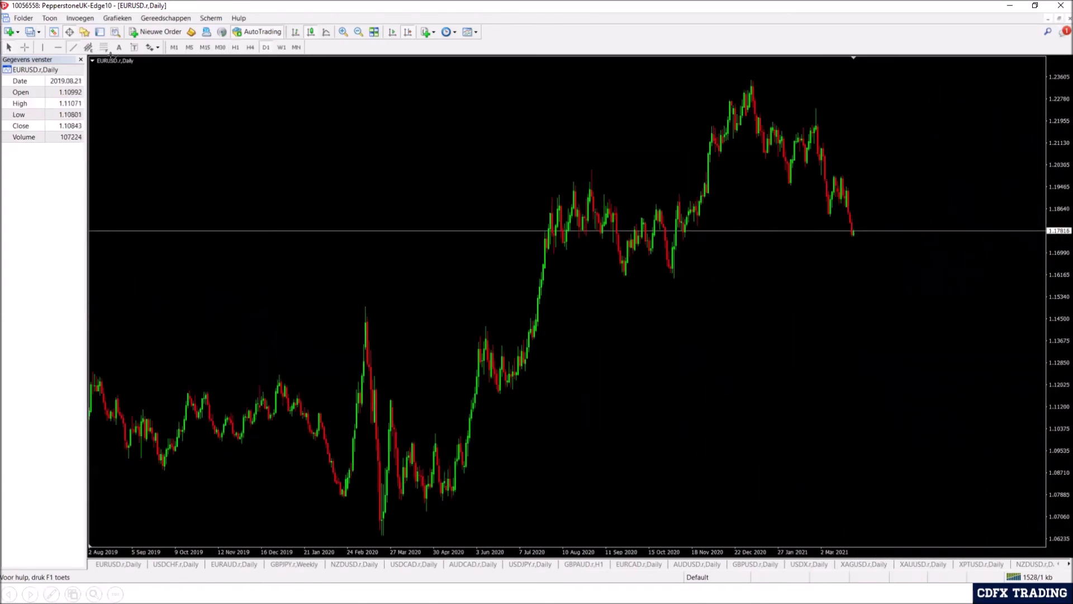
pyautogui.moveTo(676, 281); pyautogui.dragTo(765, 67)
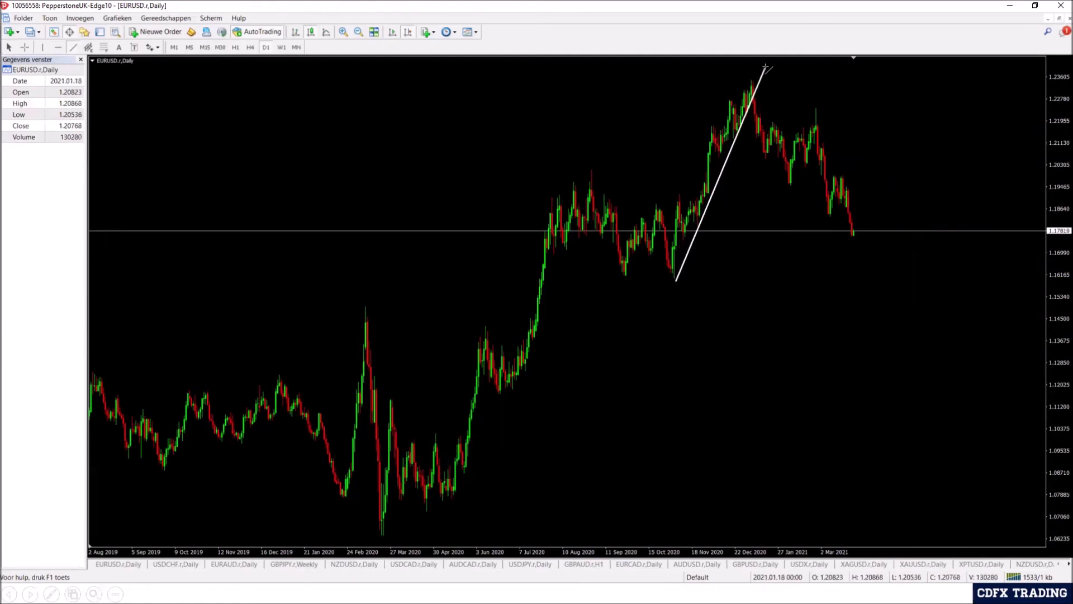
# Step: On the H4 timeframe, anchor the trendline's start on the early-November 2020 low and adjust its upper end along the rising lows
pyautogui.click(250, 47)
pyautogui.click(359, 32)
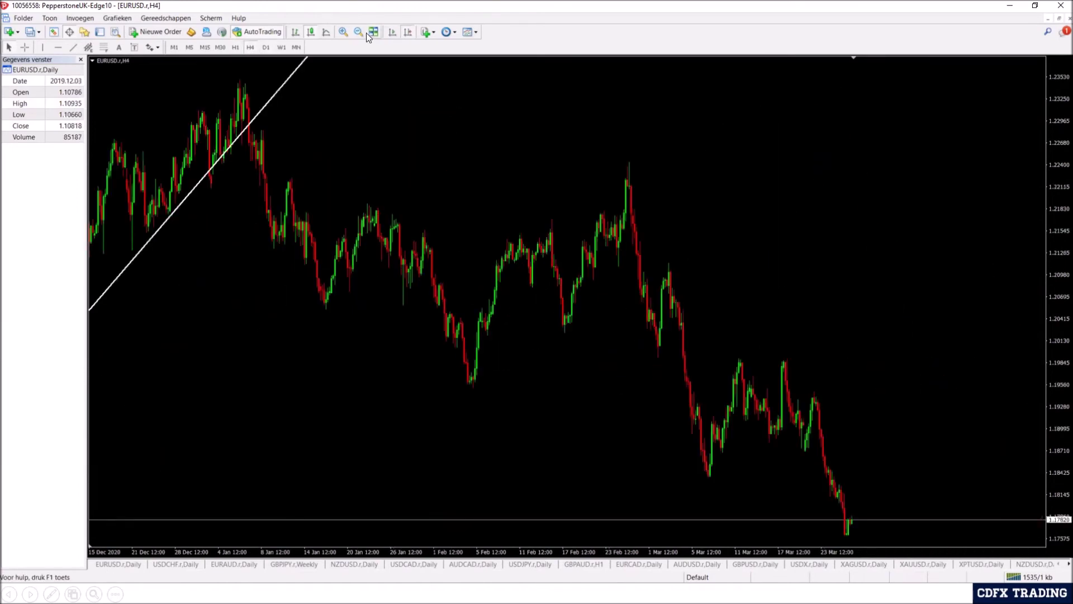
pyautogui.moveTo(596, 218); pyautogui.dragTo(520, 204)
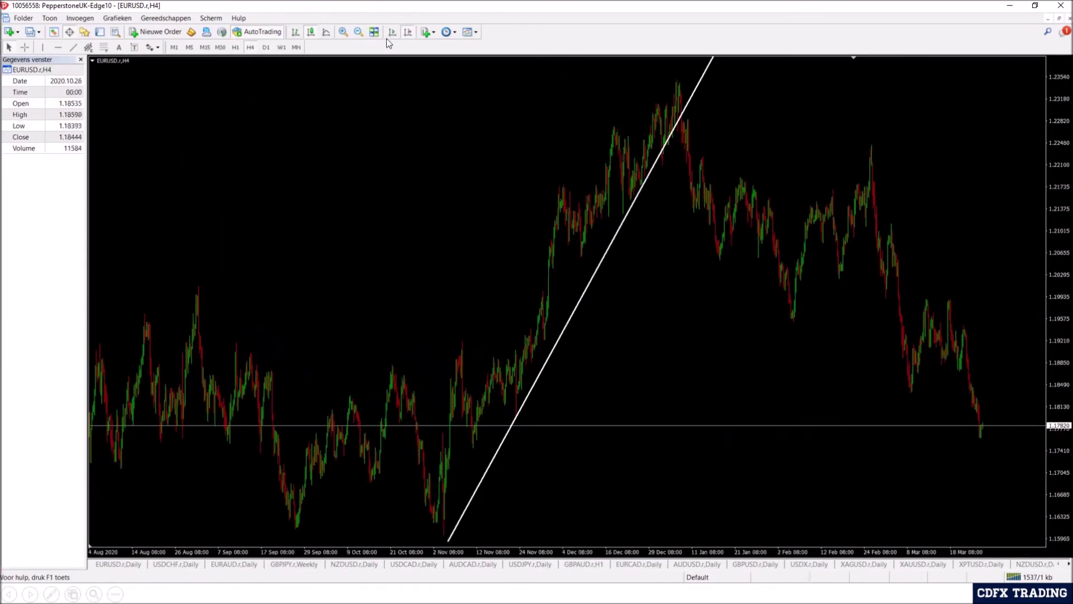
pyautogui.click(342, 32)
pyautogui.moveTo(669, 233); pyautogui.dragTo(548, 290)
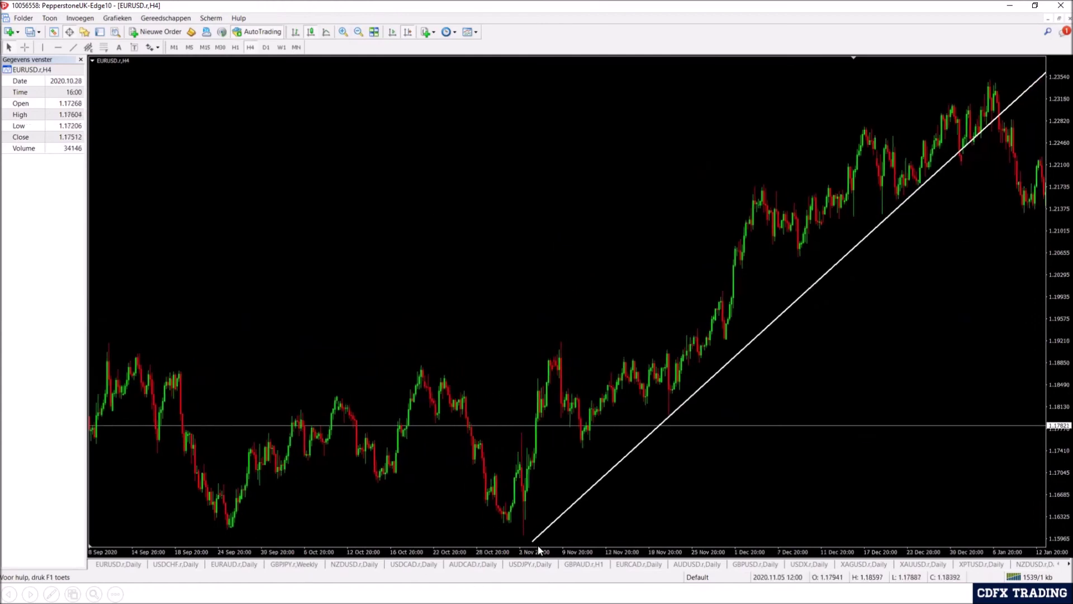
pyautogui.moveTo(537, 540); pyautogui.dragTo(525, 535)
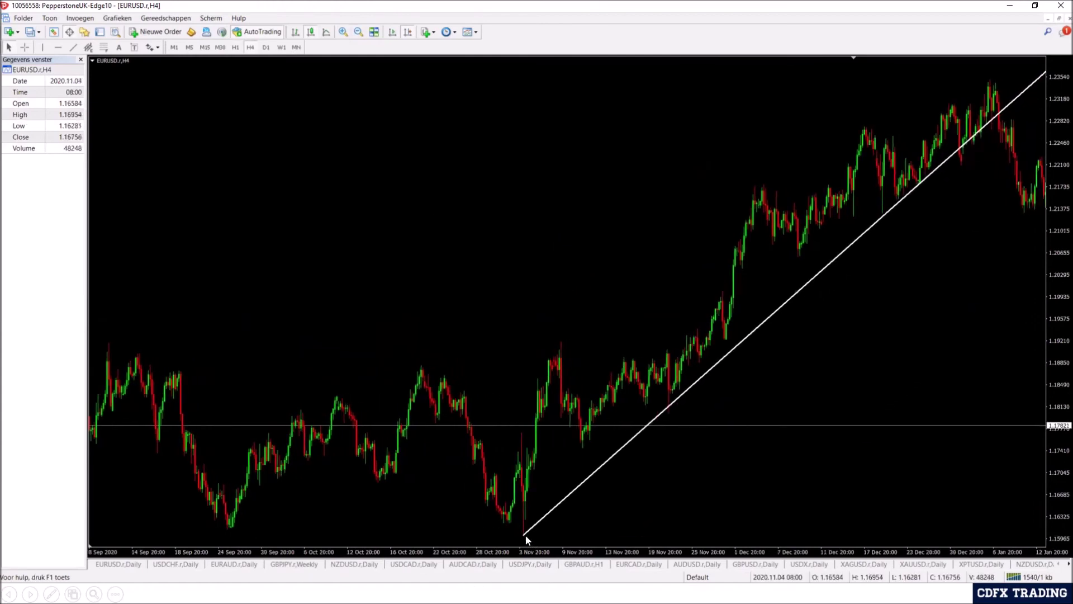
pyautogui.moveTo(556, 431); pyautogui.dragTo(266, 347)
pyautogui.moveTo(860, 59)
pyautogui.mouseDown()
pyautogui.moveTo(851, 81)
pyautogui.moveTo(871, 72)
pyautogui.mouseUp()
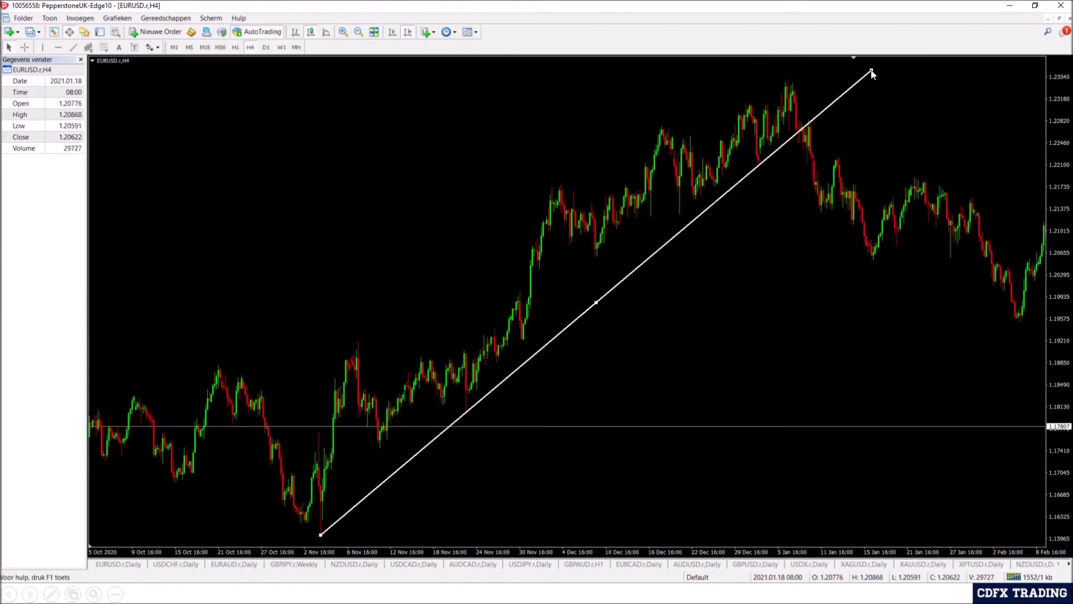
# Step: Examine the move from the early-November 2020 low to the early-December rise along the trendline with the crosshair
pyautogui.moveTo(423, 259); pyautogui.dragTo(591, 190)
pyautogui.press('-')
pyautogui.click(24, 47)
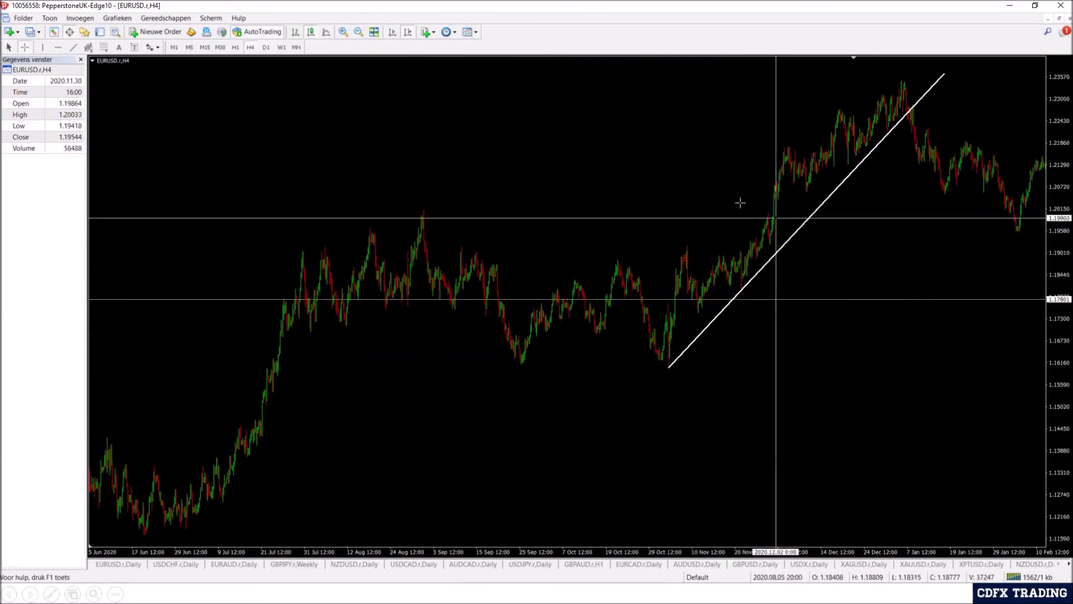
pyautogui.moveTo(669, 367); pyautogui.dragTo(773, 195)
pyautogui.scroll(-5, 537, 118)
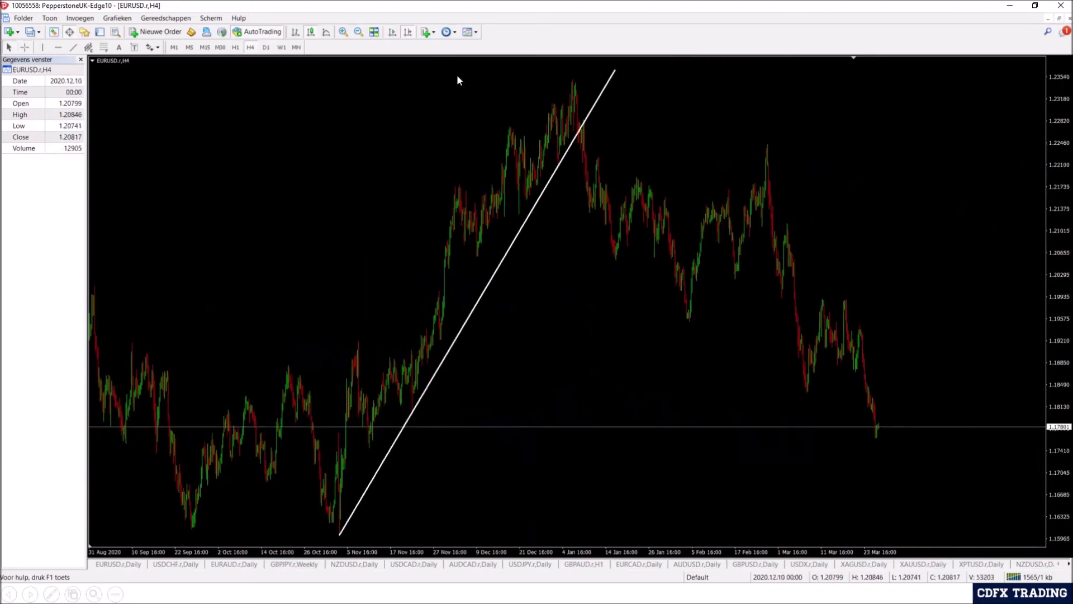
# Step: Circle in red the trendline touch near 20 November, sketch a steeper path from the early-November low, and clear the markings
pyautogui.click(343, 32)
pyautogui.scroll(-5, 693, 252)
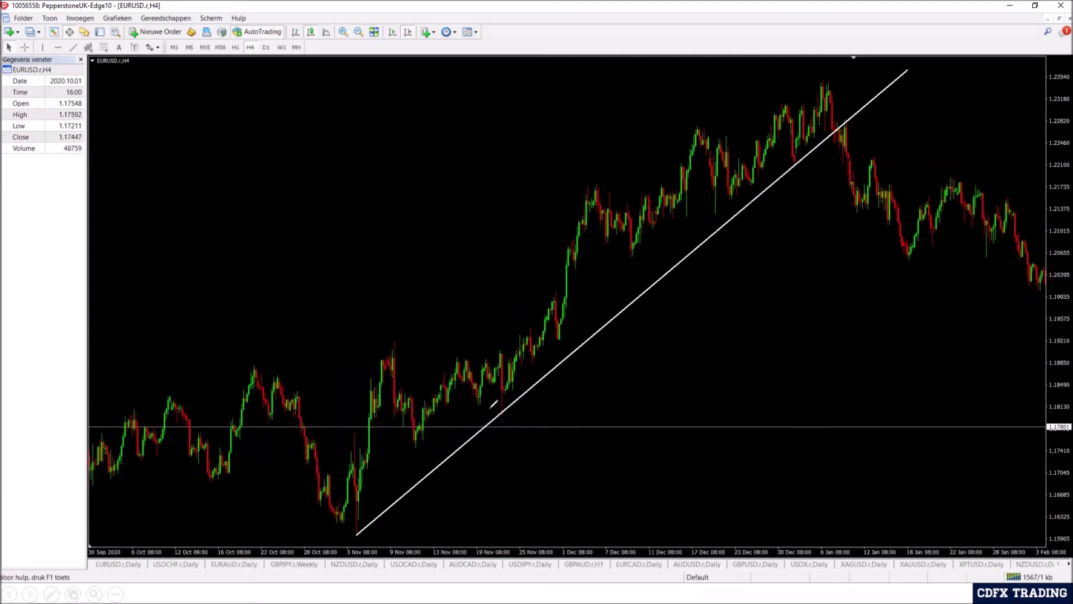
pyautogui.moveTo(494, 404)
pyautogui.mouseDown()
pyautogui.moveTo(507, 424)
pyautogui.moveTo(498, 402)
pyautogui.mouseUp()
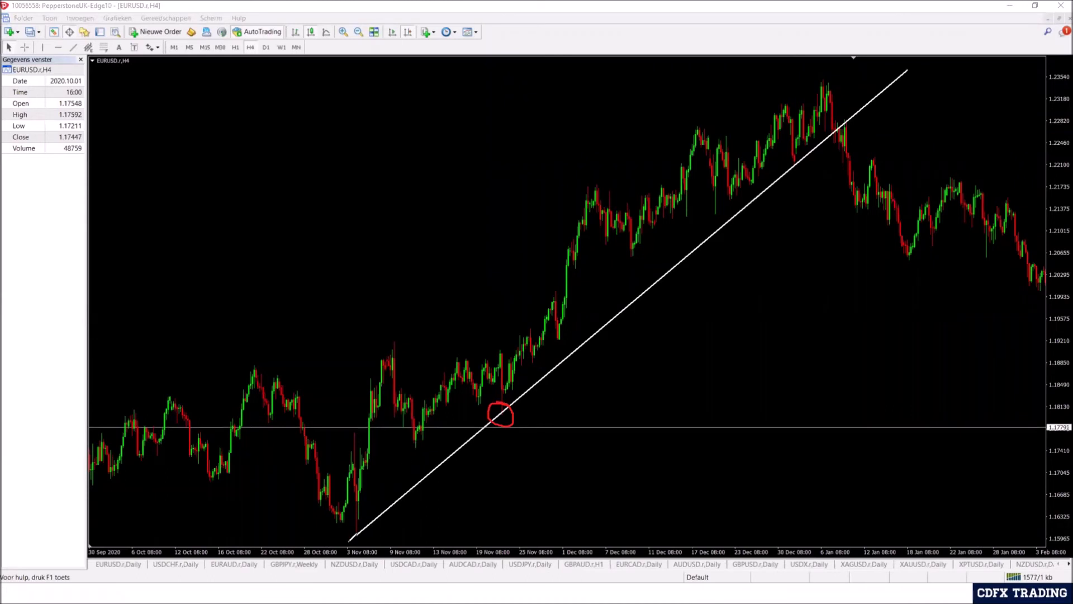
pyautogui.moveTo(353, 536); pyautogui.dragTo(448, 391)
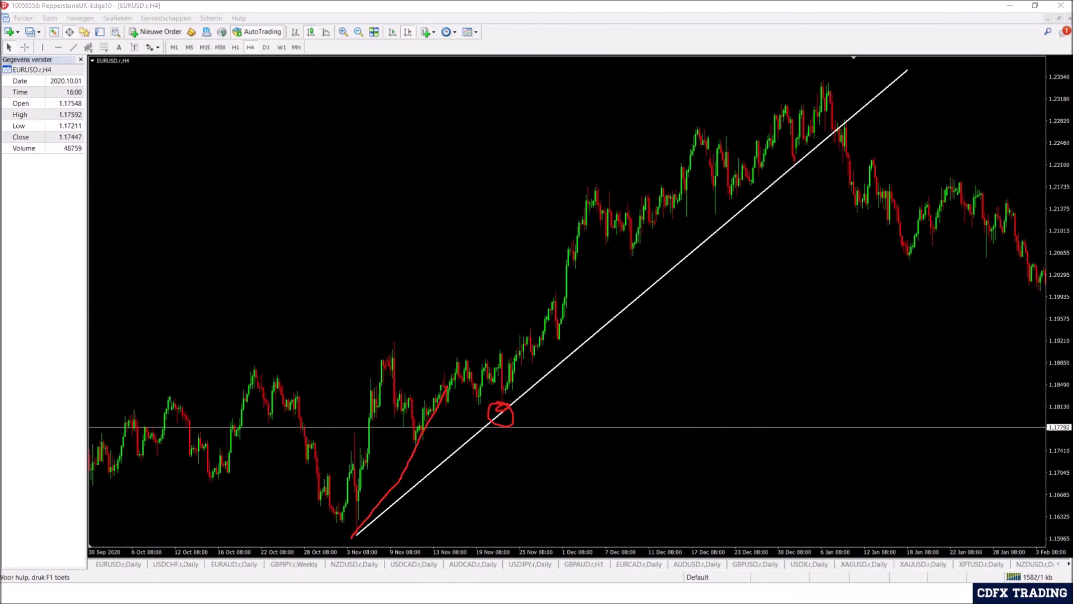
pyautogui.press('Escape')
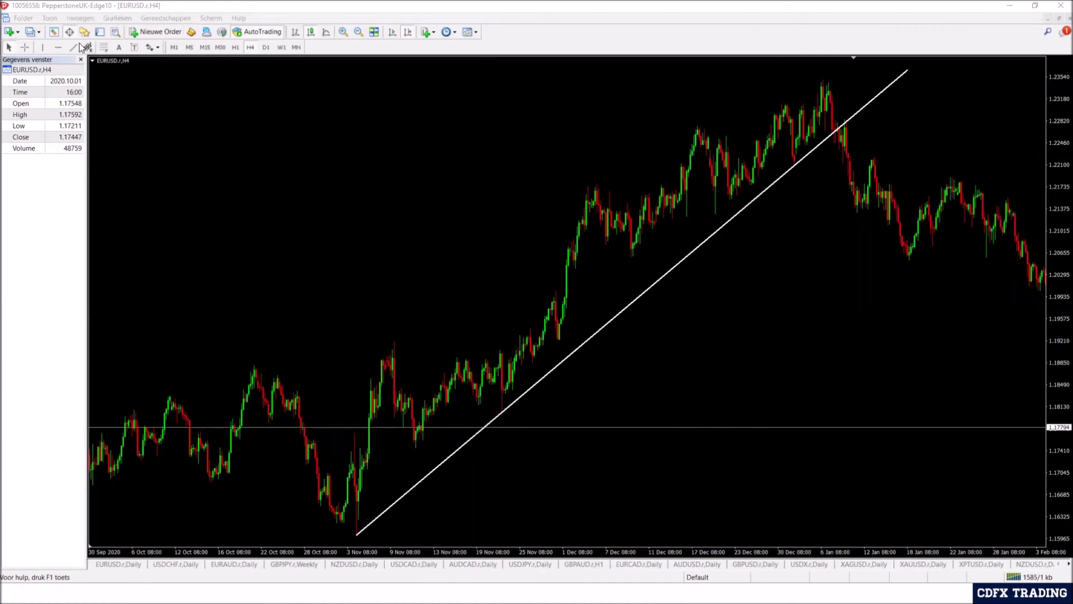
# Step: Draw a steeper comparison trendline from the early-November low to the early-December 2020 high and delete it
pyautogui.moveTo(358, 534); pyautogui.dragTo(586, 193)
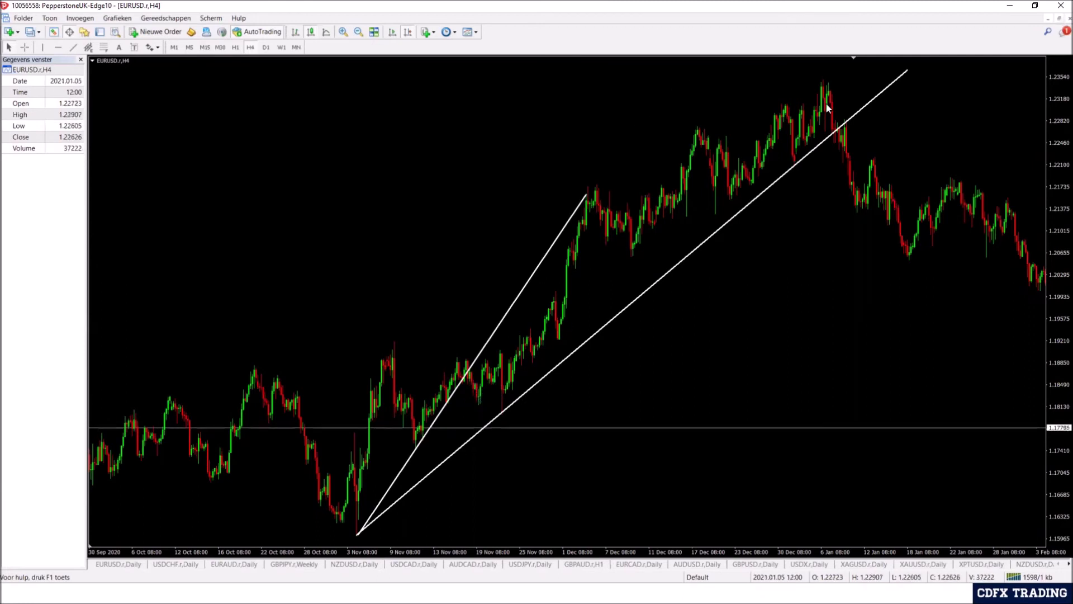
pyautogui.doubleClick(590, 194)
pyautogui.press('Delete')
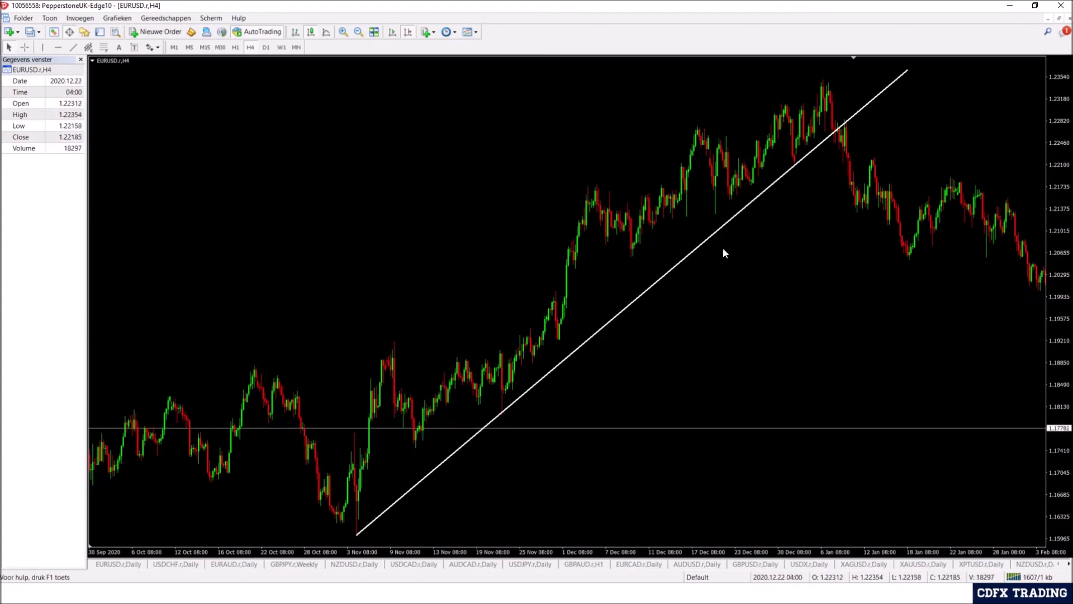
# Step: Mark in red the early-January 2021 trendline break and retest with the decline that follows, and clear the markings
pyautogui.moveTo(784, 193); pyautogui.dragTo(593, 207)
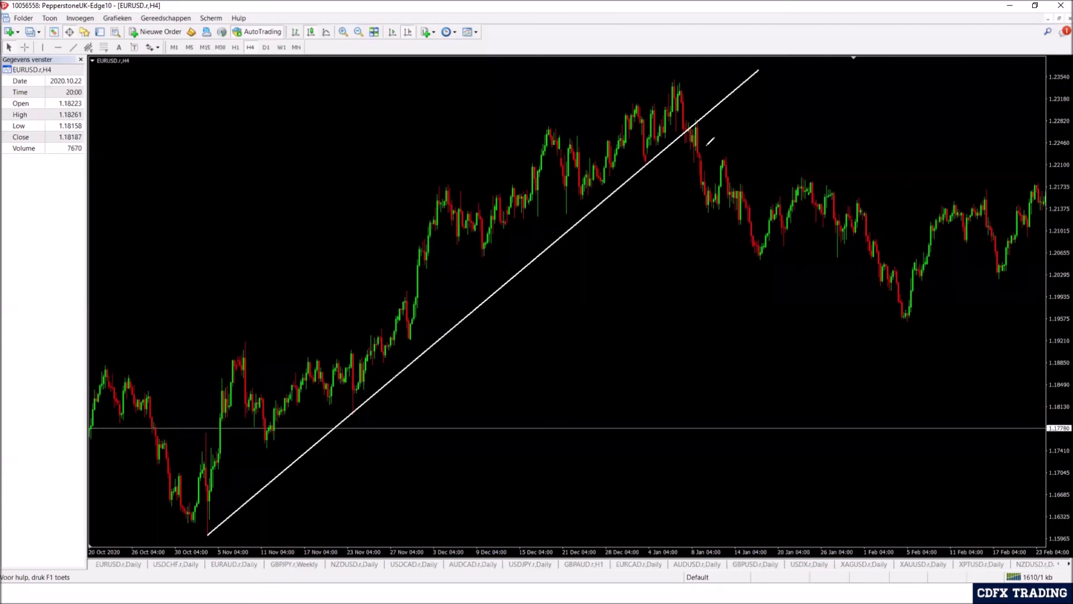
pyautogui.moveTo(706, 117)
pyautogui.mouseDown()
pyautogui.moveTo(688, 124)
pyautogui.moveTo(700, 124)
pyautogui.moveTo(707, 164)
pyautogui.moveTo(764, 259)
pyautogui.mouseUp()
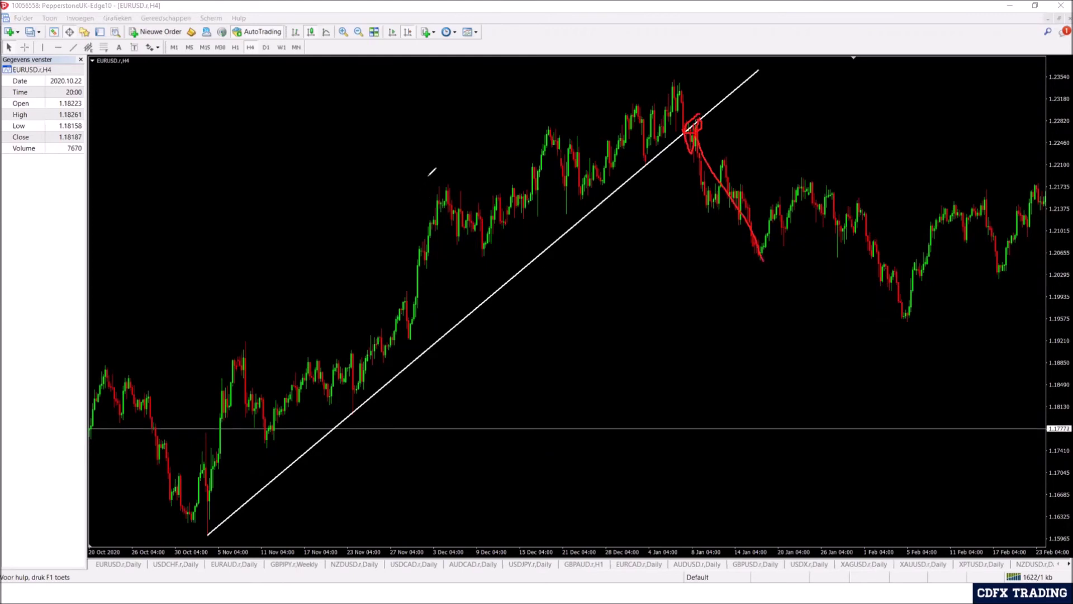
pyautogui.press('Escape')
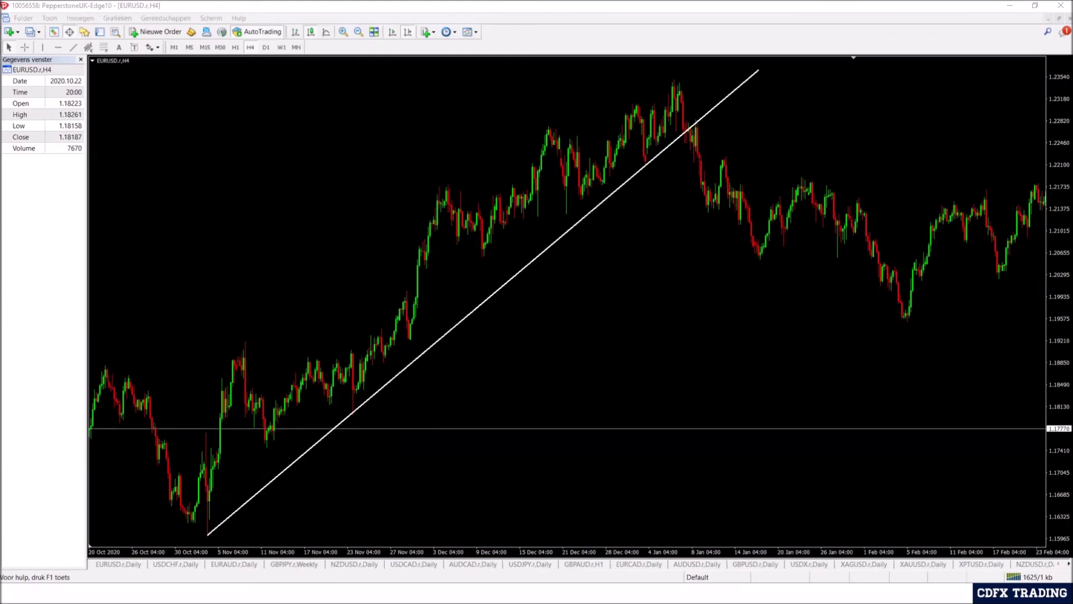
# Step: Try other angles for the trendline by moving its endpoints, delete it and return to the Trendlines slide
pyautogui.click(359, 32)
pyautogui.moveTo(542, 211); pyautogui.dragTo(292, 312)
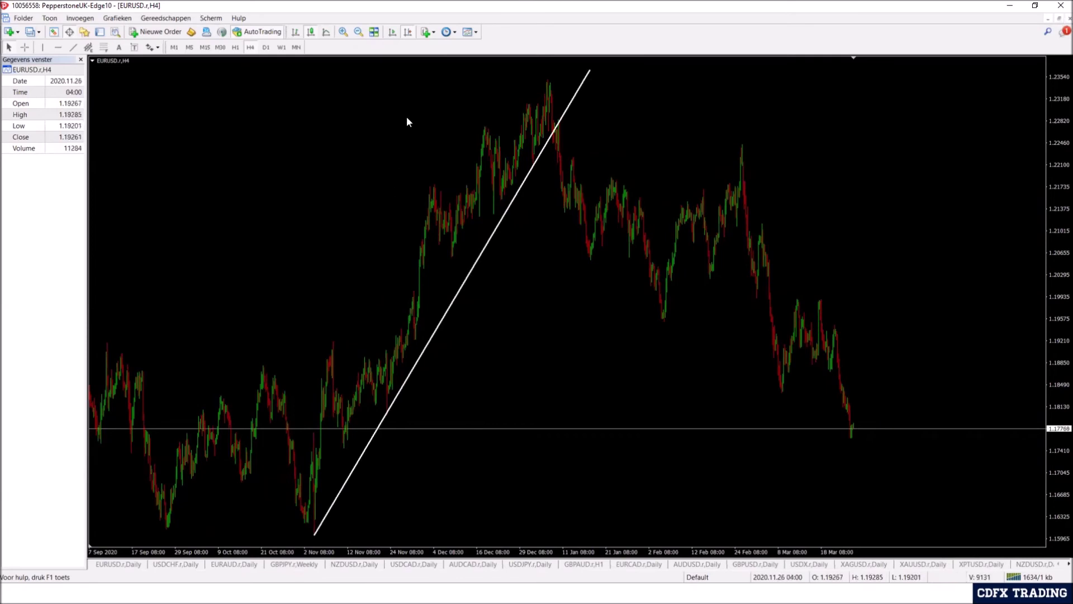
pyautogui.moveTo(590, 69); pyautogui.dragTo(696, 457)
pyautogui.moveTo(324, 534); pyautogui.dragTo(378, 387)
pyautogui.moveTo(356, 534); pyautogui.dragTo(505, 307)
pyautogui.press('Delete')
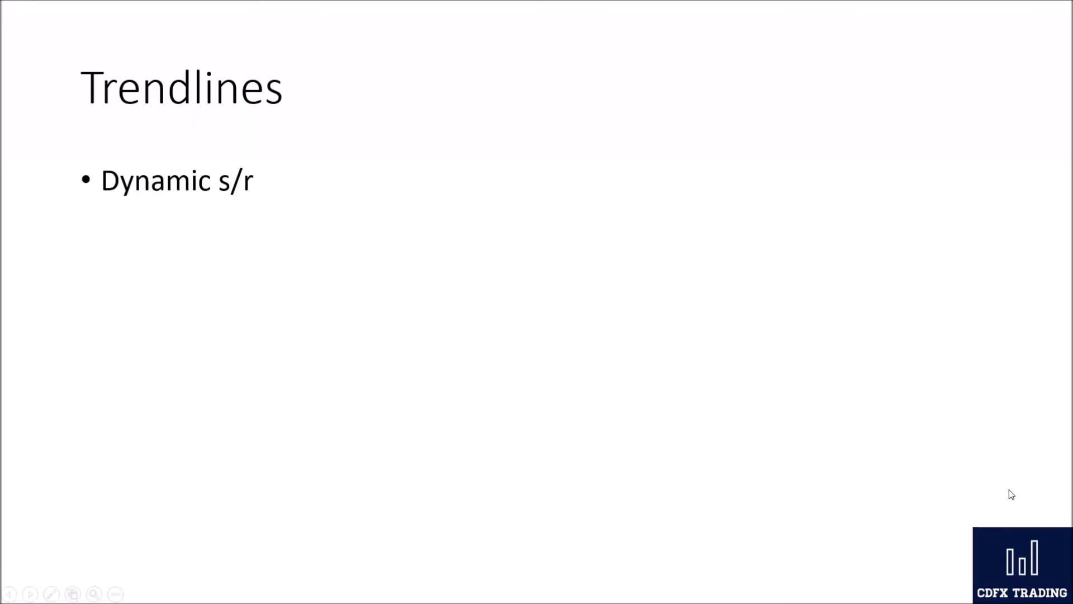
# Step: Return from the Trendlines slide to the EURUSD.r chart and show it on the daily timeframe
pyautogui.click(1010, 490)
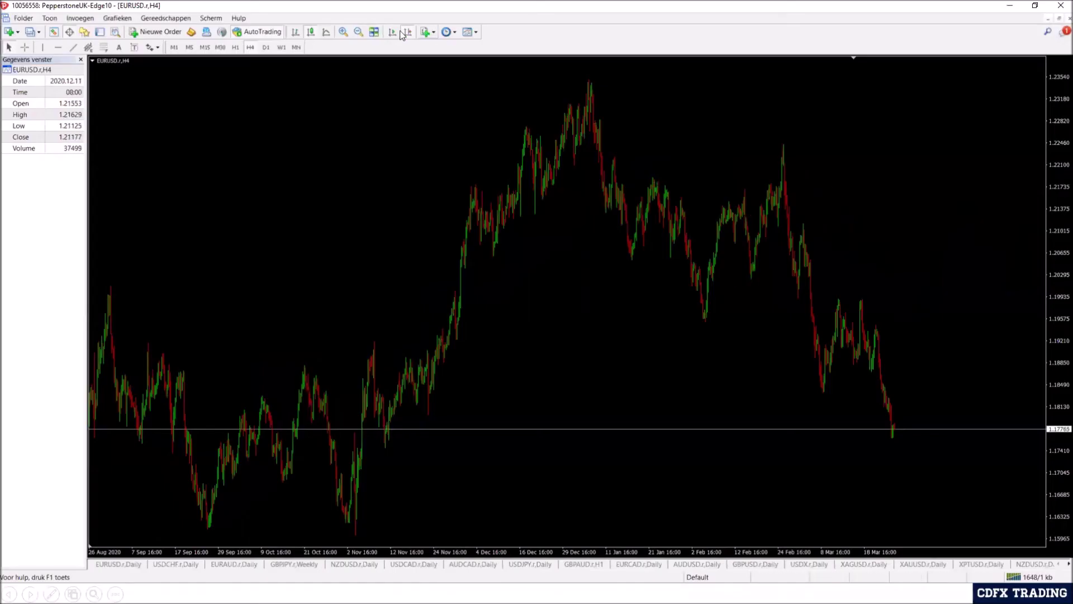
pyautogui.click(266, 47)
pyautogui.click(344, 29)
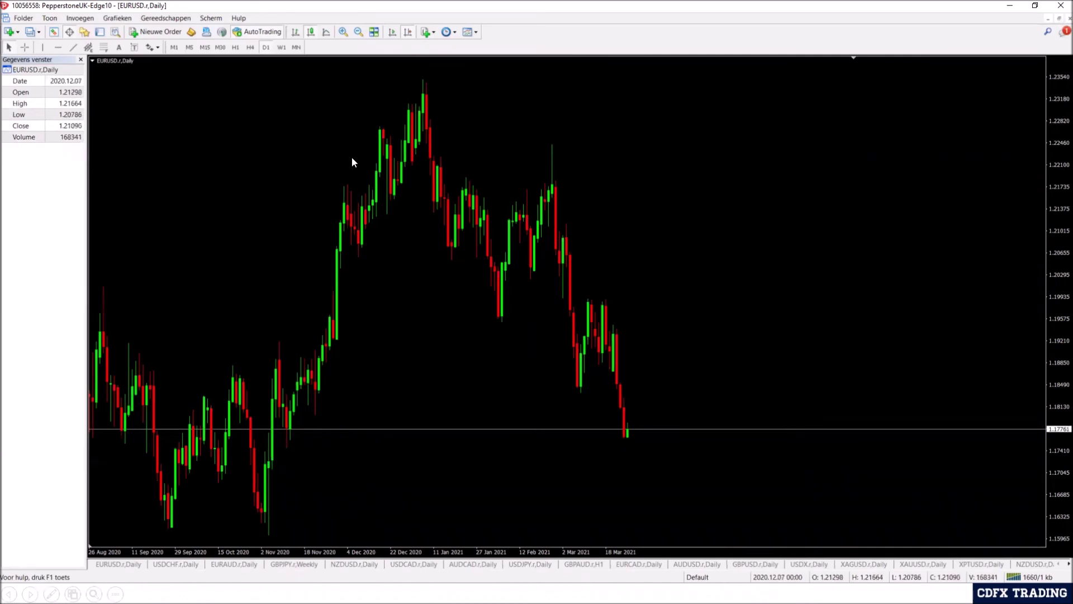
# Step: Draw a blue rectangle over the mid-July 2020 consolidation, about 1.138 to 1.145, extending to mid-September 2020
pyautogui.moveTo(370, 176); pyautogui.dragTo(534, 161)
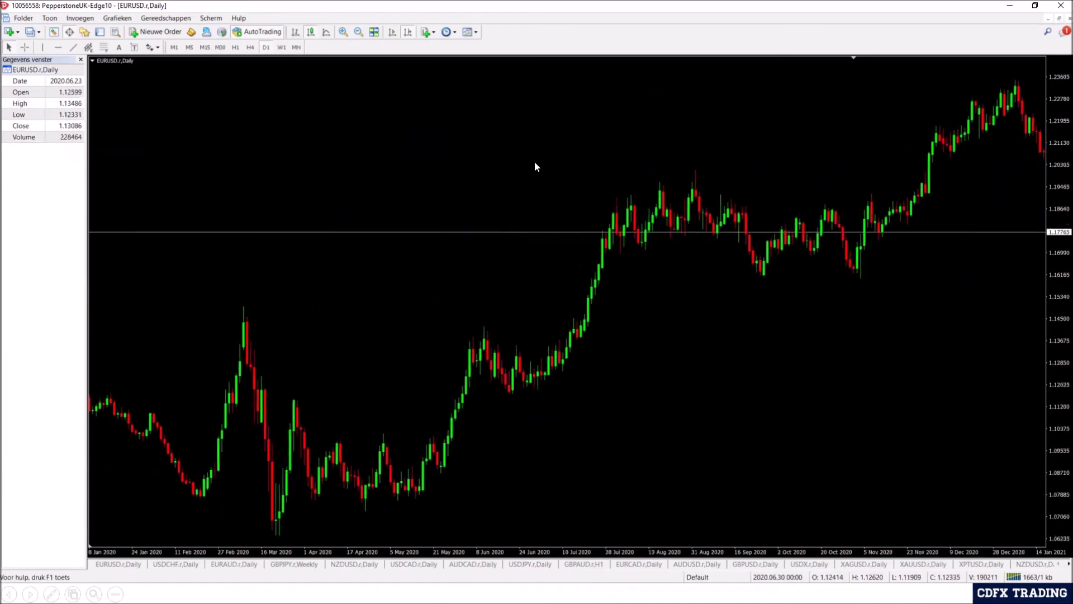
pyautogui.click(344, 31)
pyautogui.moveTo(705, 241); pyautogui.dragTo(336, 221)
pyautogui.scroll(-5, 697, 289)
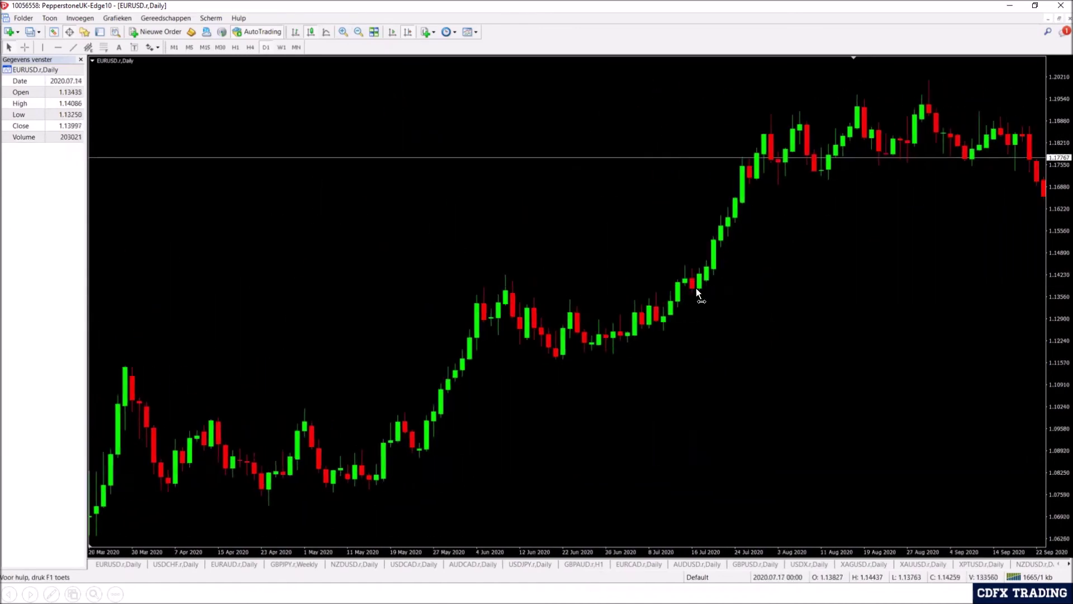
pyautogui.click(78, 19)
pyautogui.moveTo(112, 95)
pyautogui.click(173, 96)
pyautogui.moveTo(520, 282)
pyautogui.mouseDown()
pyautogui.moveTo(659, 317)
pyautogui.moveTo(857, 304)
pyautogui.moveTo(859, 278)
pyautogui.moveTo(878, 281)
pyautogui.mouseUp()
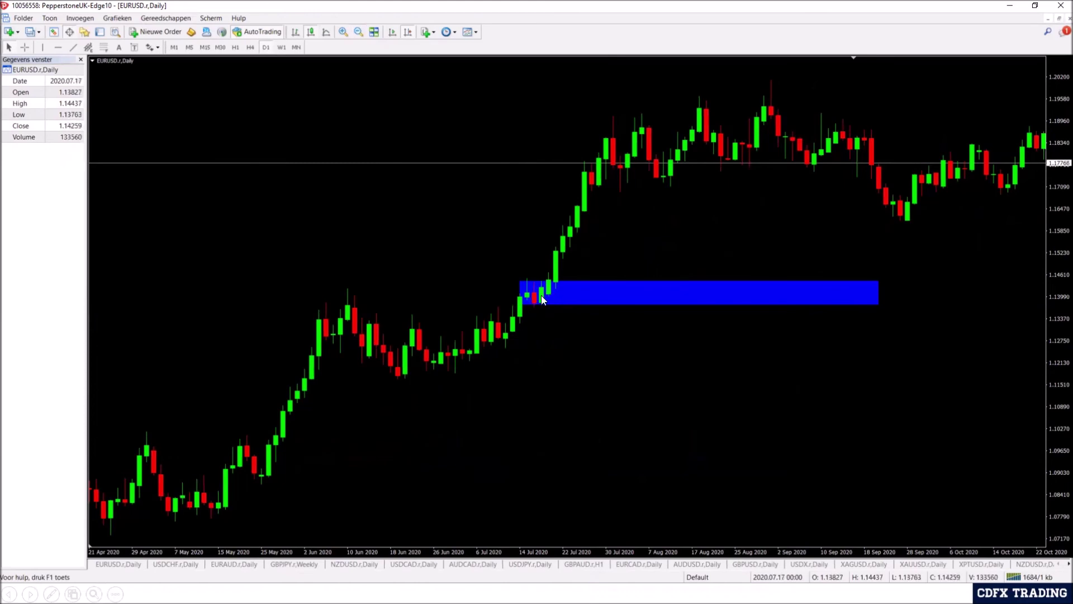
# Step: Draw a second rectangle over the late-November 2020 consolidation, about 1.192 to 1.1995, extending to mid-February 2021
pyautogui.scroll(-10, 557, 284)
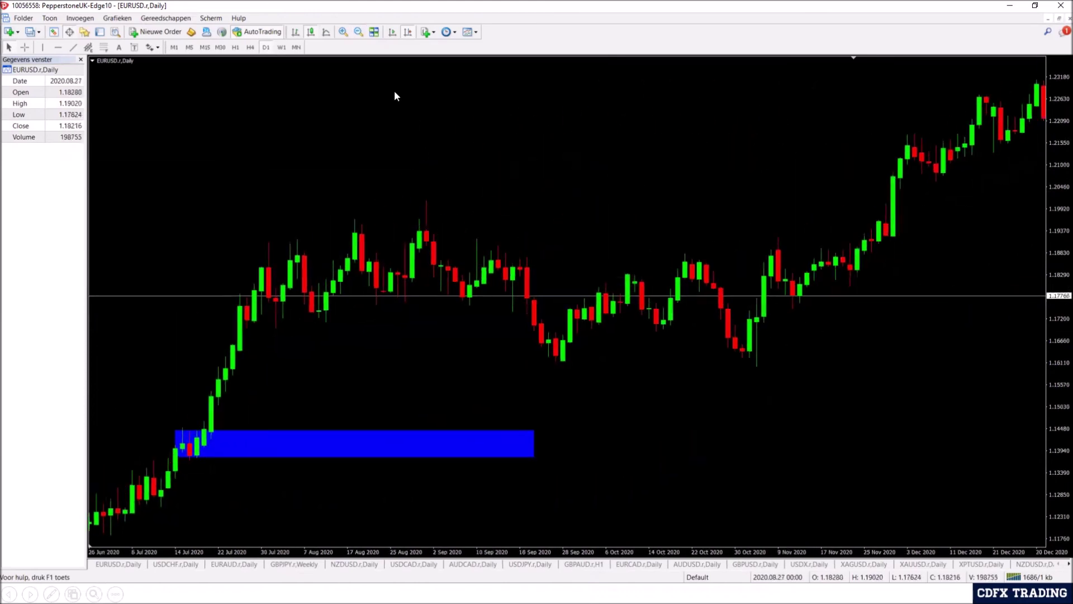
pyautogui.click(358, 32)
pyautogui.scroll(3, 322, 279)
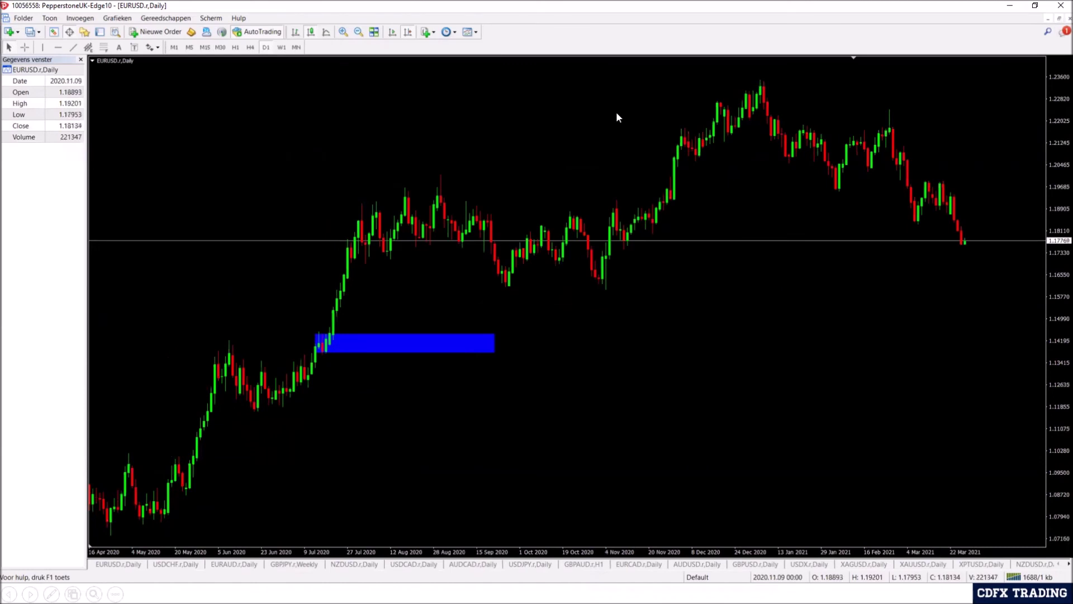
pyautogui.click(80, 18)
pyautogui.moveTo(115, 98)
pyautogui.click(180, 97)
pyautogui.moveTo(661, 199)
pyautogui.mouseDown()
pyautogui.moveTo(674, 180)
pyautogui.moveTo(891, 181)
pyautogui.mouseUp()
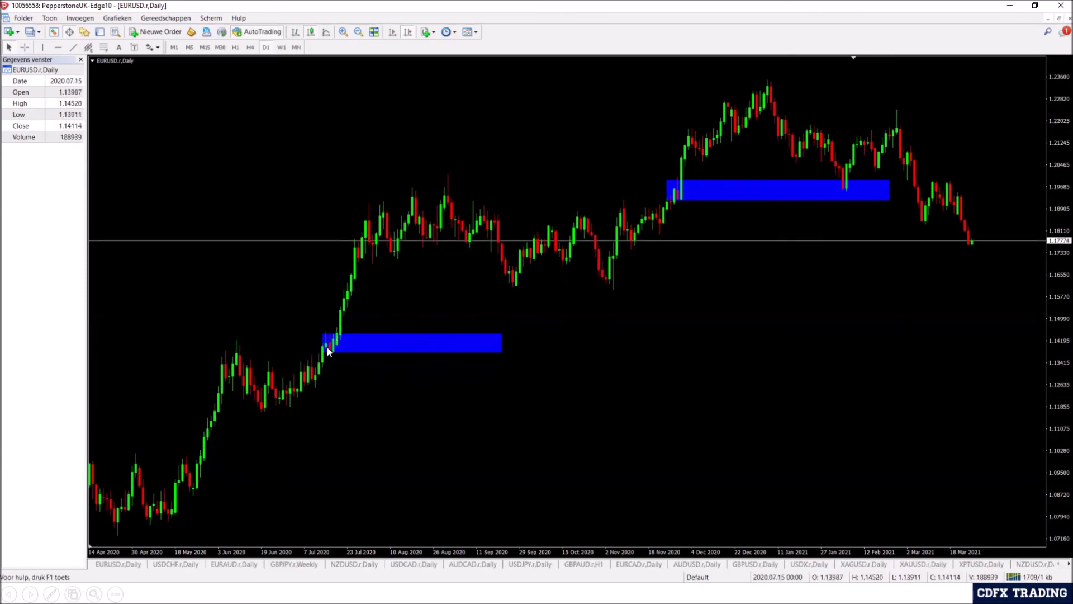
# Step: Examine the candles around the July and November 2020 zones on the daily chart, briefly using the crosshair
pyautogui.moveTo(328, 346)
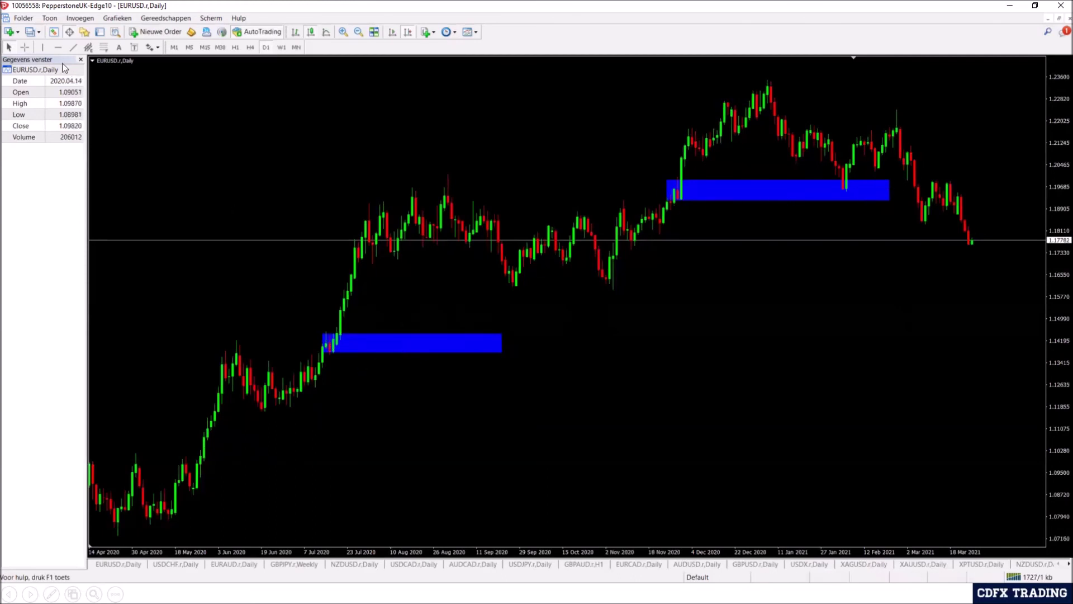
pyautogui.click(27, 45)
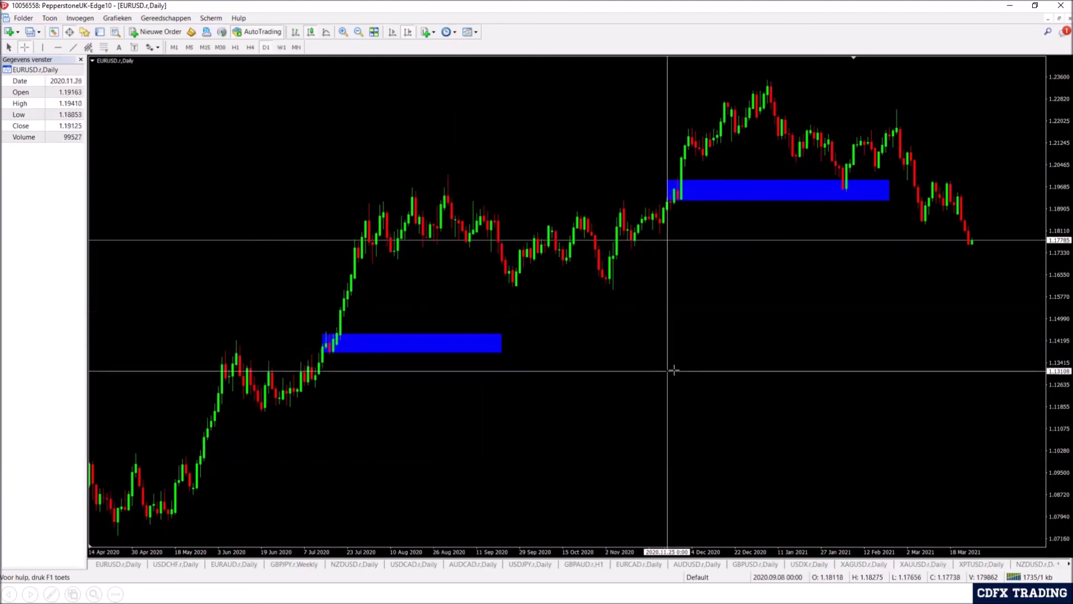
pyautogui.click(721, 360)
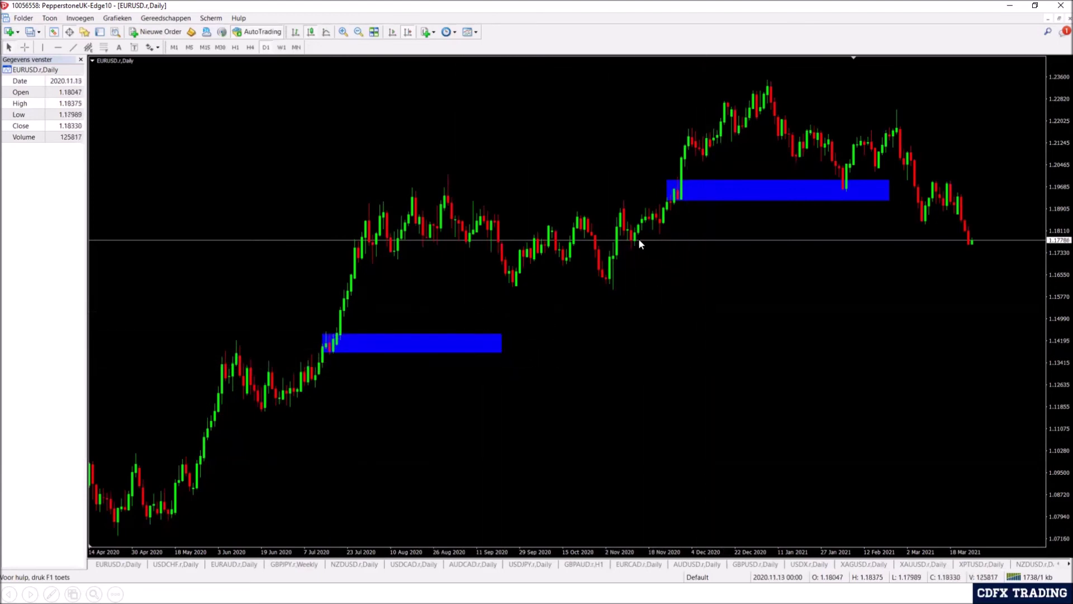
pyautogui.click(500, 336)
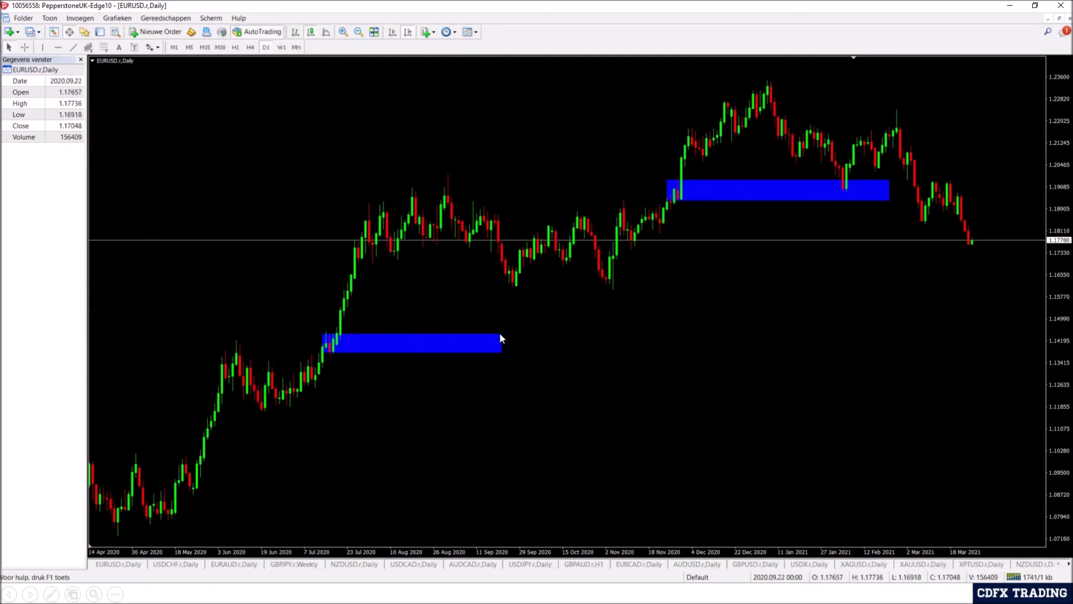
pyautogui.moveTo(336, 346); pyautogui.dragTo(603, 349)
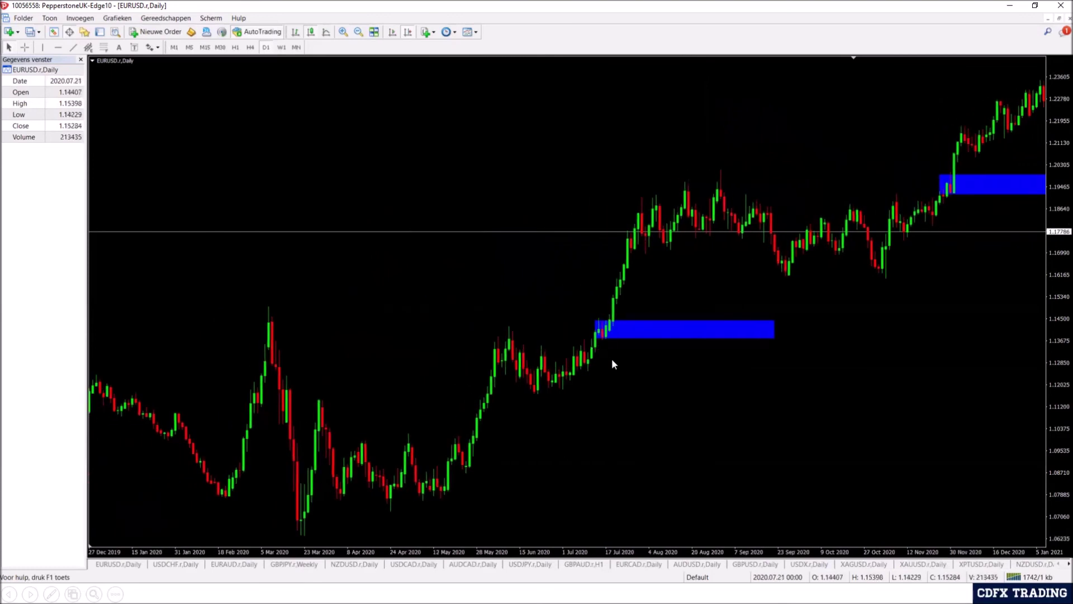
pyautogui.moveTo(608, 327); pyautogui.dragTo(568, 319)
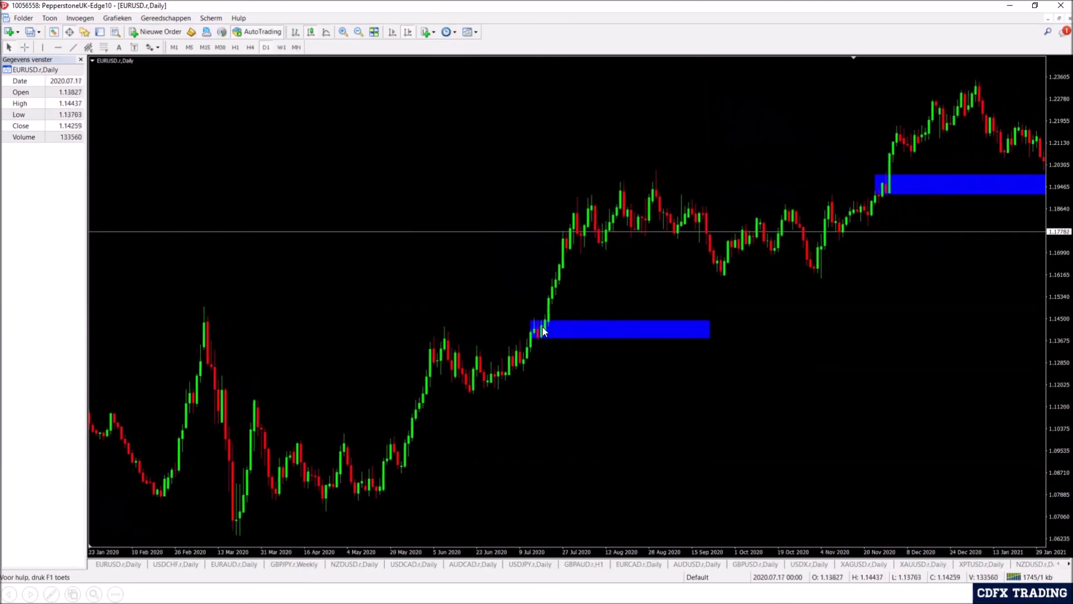
pyautogui.moveTo(554, 328); pyautogui.dragTo(501, 330)
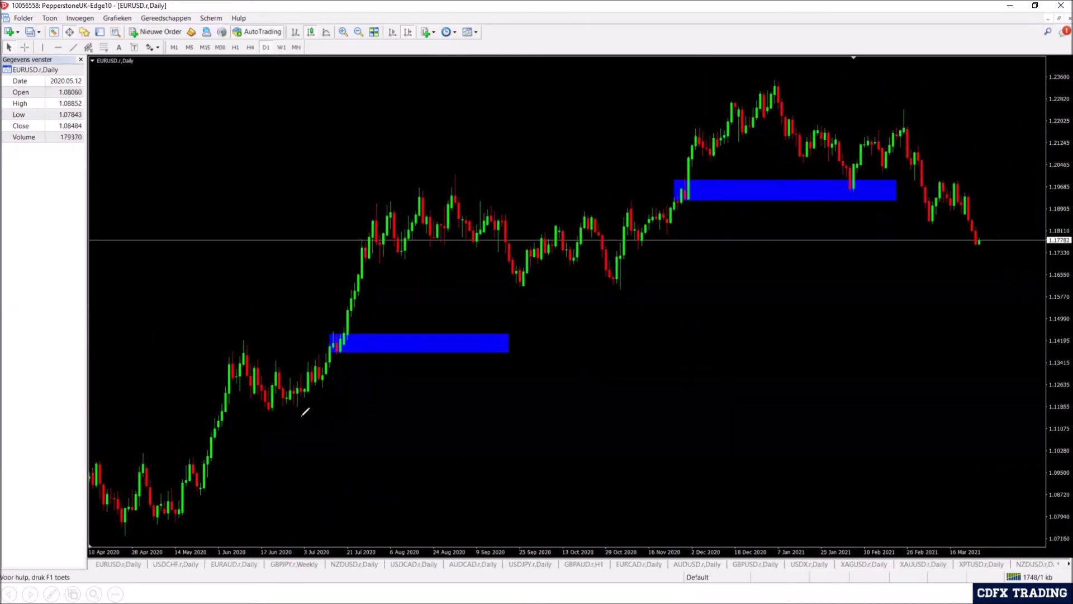
# Step: Circle the mid-June 2020 low in red, underline the June high's breakout level and sketch the July rally from the zone
pyautogui.moveTo(266, 396)
pyautogui.mouseDown()
pyautogui.moveTo(255, 411)
pyautogui.moveTo(271, 399)
pyautogui.mouseUp()
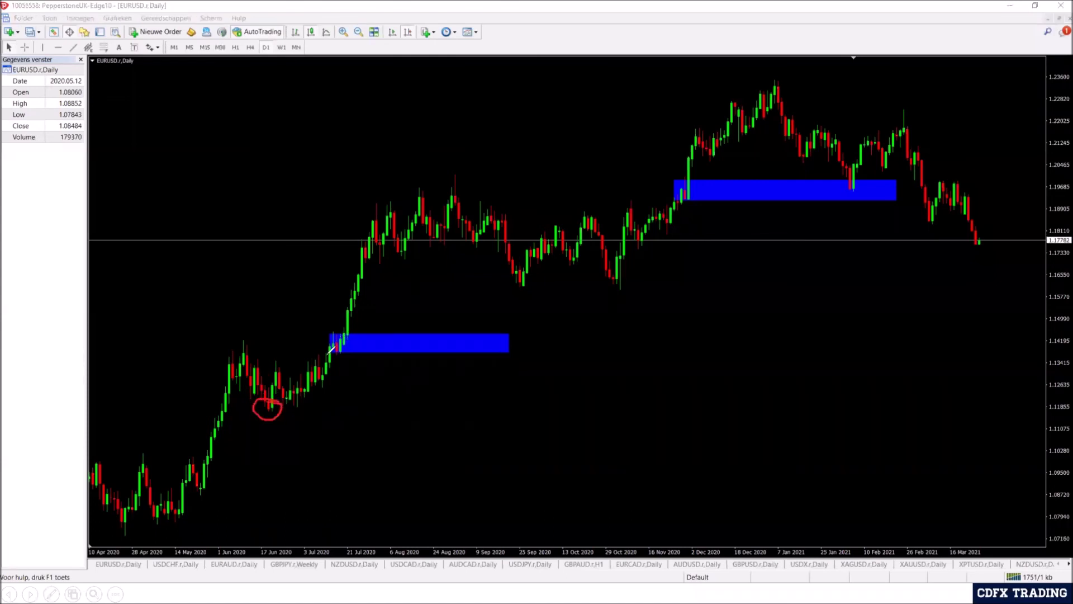
pyautogui.moveTo(241, 340); pyautogui.dragTo(384, 335)
pyautogui.moveTo(346, 351); pyautogui.dragTo(391, 167)
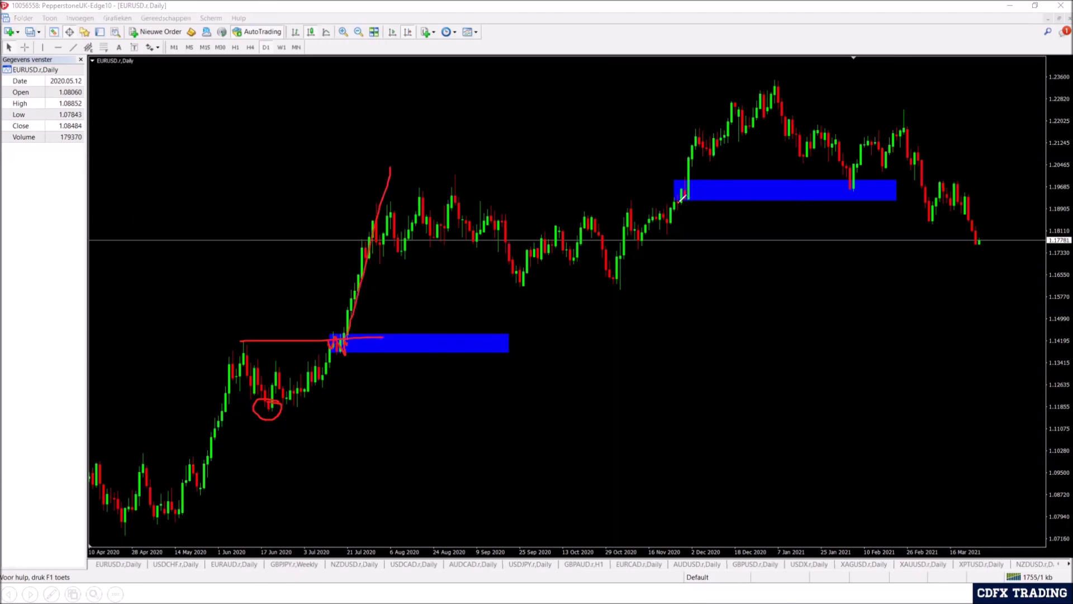
# Step: Mark the August-to-November 2020 range boundaries and low in red with the rally from the November zone, and clear all markings
pyautogui.moveTo(410, 187); pyautogui.dragTo(710, 185)
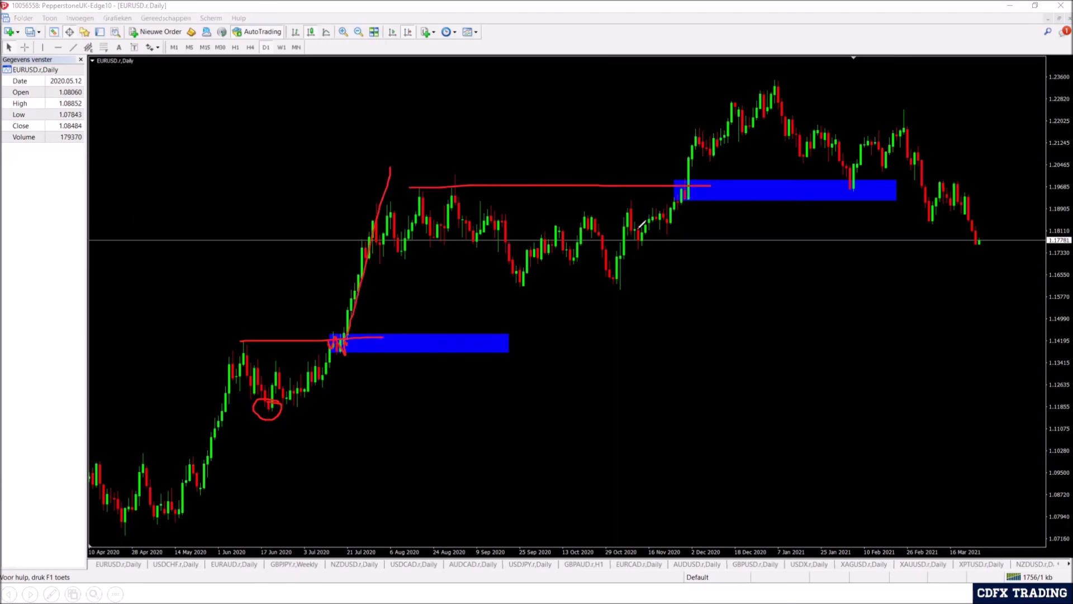
pyautogui.moveTo(608, 283)
pyautogui.mouseDown()
pyautogui.moveTo(654, 284)
pyautogui.moveTo(608, 294)
pyautogui.moveTo(615, 285)
pyautogui.mouseUp()
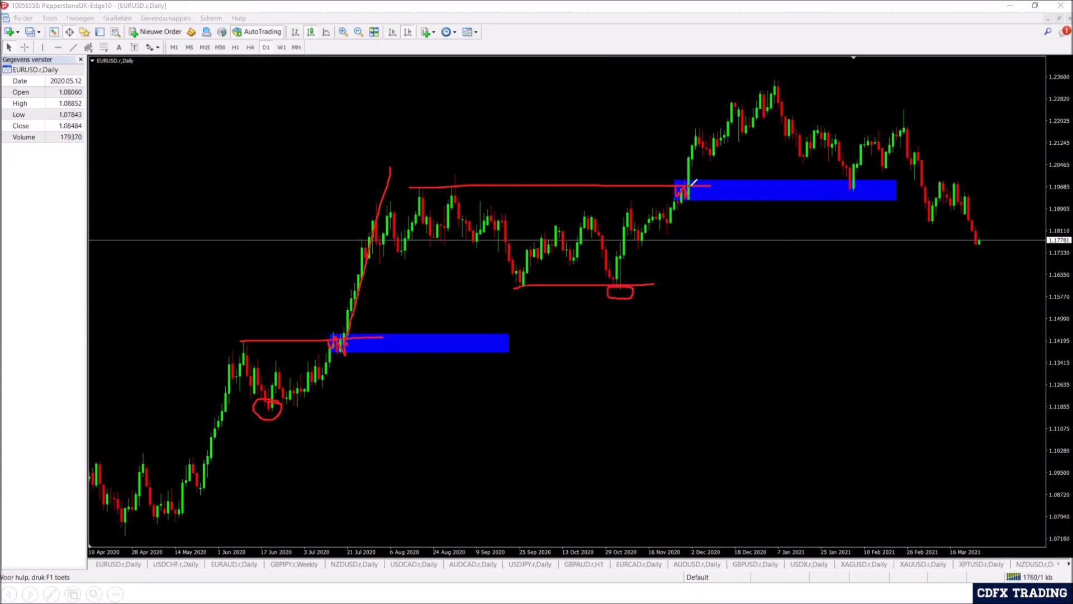
pyautogui.moveTo(689, 197); pyautogui.dragTo(737, 68)
pyautogui.press('e')
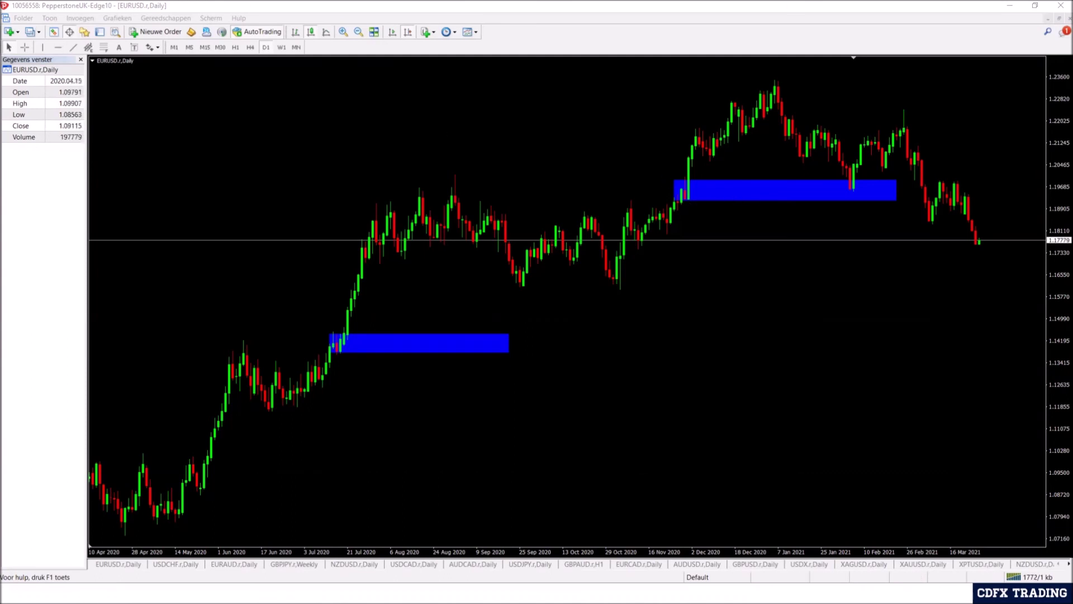
# Step: Sketch the pause and sharp rally at the November and July 2020 zones in red, and clear the markings
pyautogui.moveTo(688, 194)
pyautogui.mouseDown()
pyautogui.moveTo(689, 143)
pyautogui.moveTo(684, 201)
pyautogui.moveTo(681, 186)
pyautogui.moveTo(691, 157)
pyautogui.moveTo(692, 197)
pyautogui.moveTo(689, 161)
pyautogui.moveTo(673, 199)
pyautogui.moveTo(665, 194)
pyautogui.moveTo(706, 192)
pyautogui.mouseUp()
pyautogui.click(660, 188)
pyautogui.moveTo(328, 335)
pyautogui.mouseDown()
pyautogui.moveTo(341, 340)
pyautogui.moveTo(376, 229)
pyautogui.mouseUp()
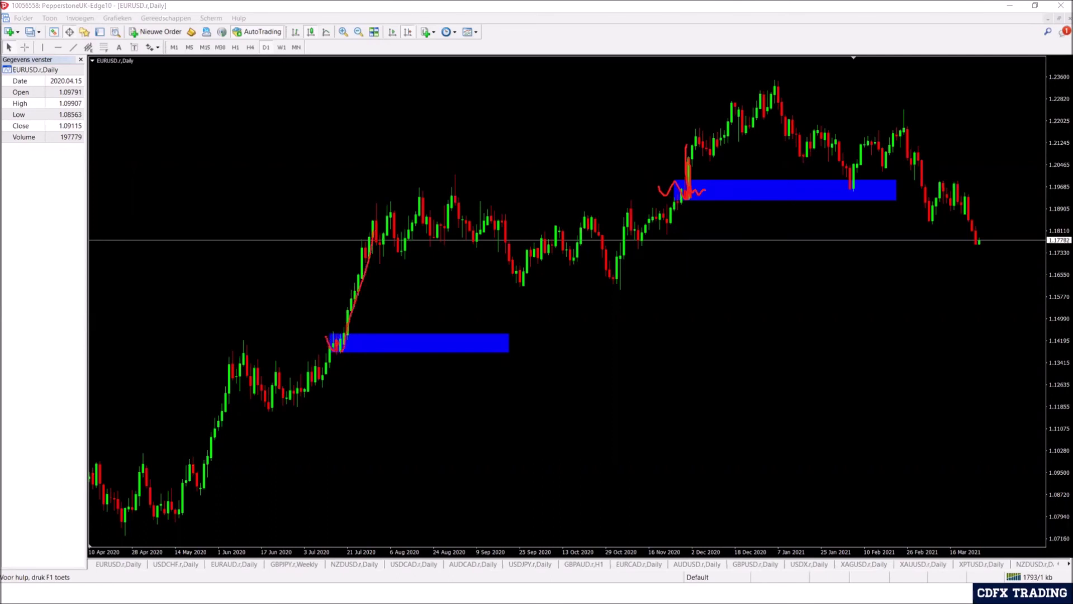
pyautogui.press('Escape')
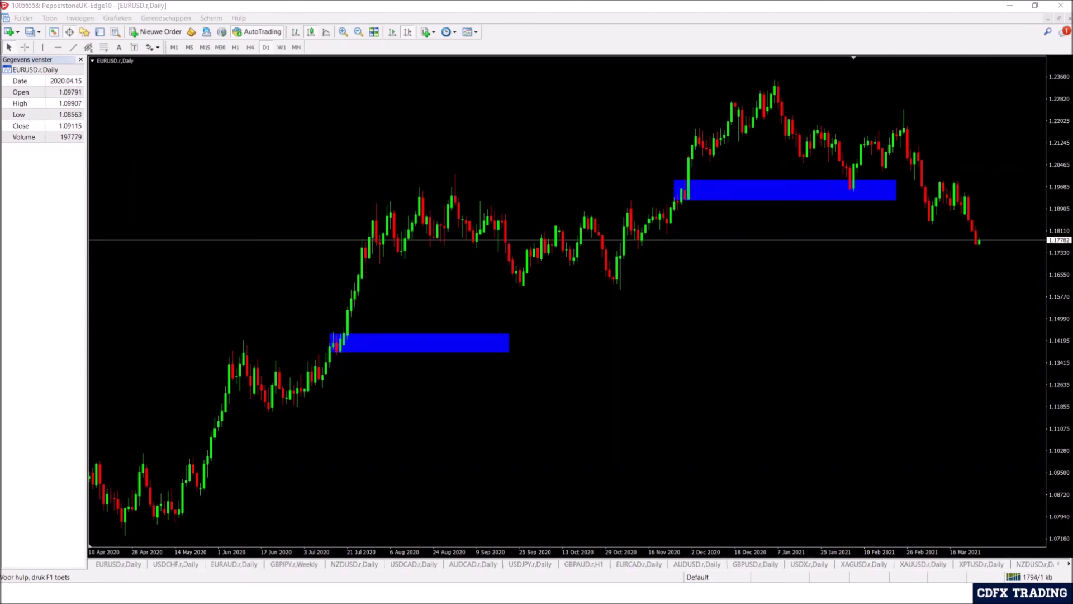
# Step: Draw a rectangle over the late-May 2020 breakout area, about 1.098 to 1.102, running from mid-May to late June
pyautogui.moveTo(469, 240); pyautogui.dragTo(784, 238)
pyautogui.moveTo(542, 246); pyautogui.dragTo(560, 246)
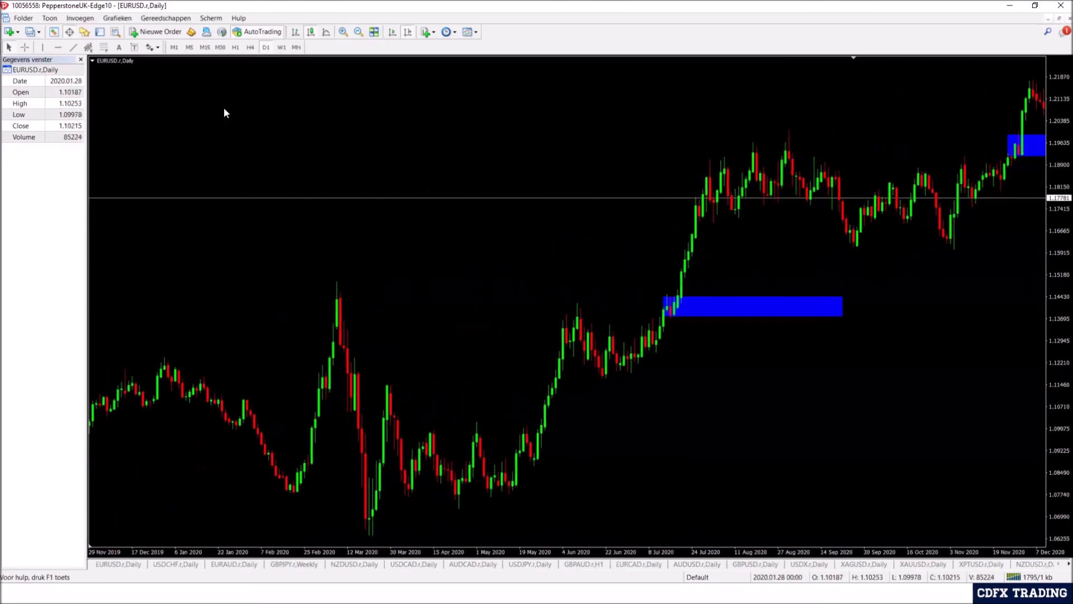
pyautogui.click(111, 19)
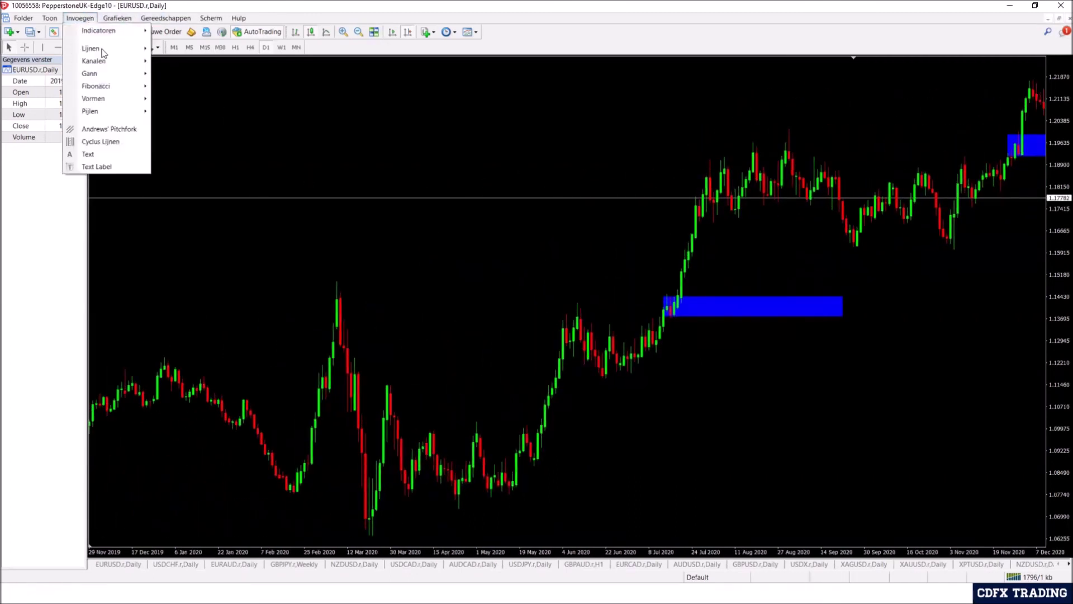
pyautogui.click(168, 96)
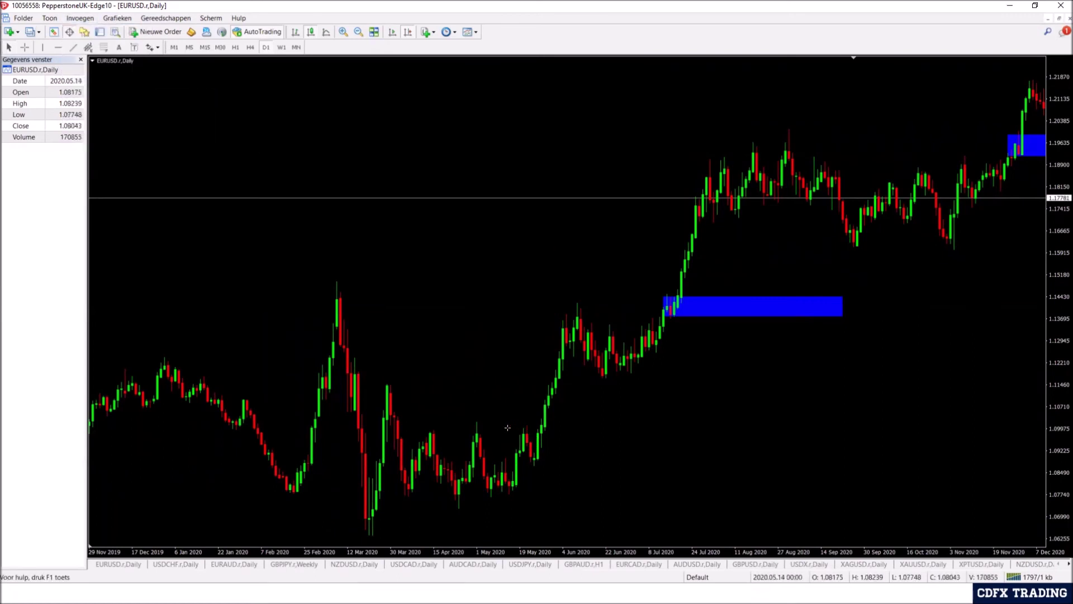
pyautogui.moveTo(404, 427)
pyautogui.mouseDown()
pyautogui.moveTo(559, 441)
pyautogui.moveTo(636, 434)
pyautogui.mouseUp()
pyautogui.moveTo(404, 435); pyautogui.dragTo(520, 422)
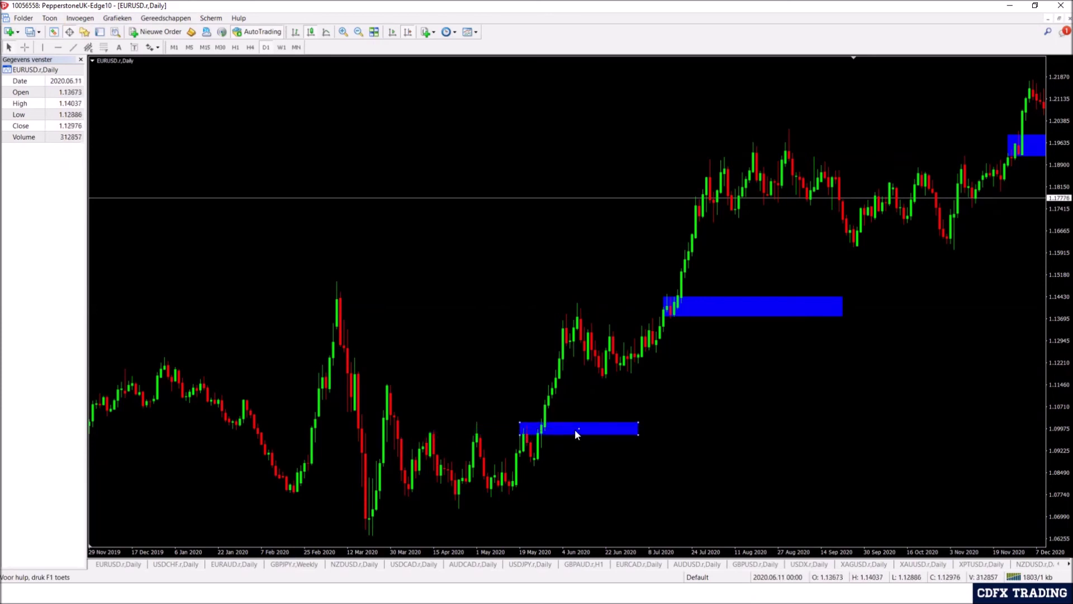
# Step: Draw a small rectangle around the tip of the early-March 2020 high, about 1.146 to 1.151
pyautogui.scroll(10, 575, 434)
pyautogui.scroll(3, 649, 347)
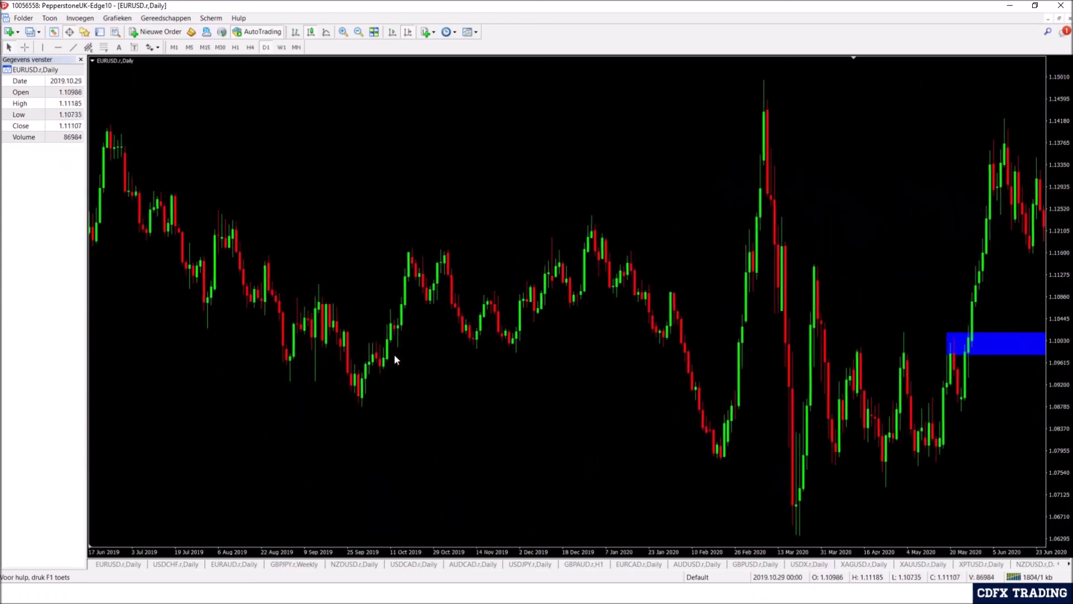
pyautogui.scroll(10, 372, 325)
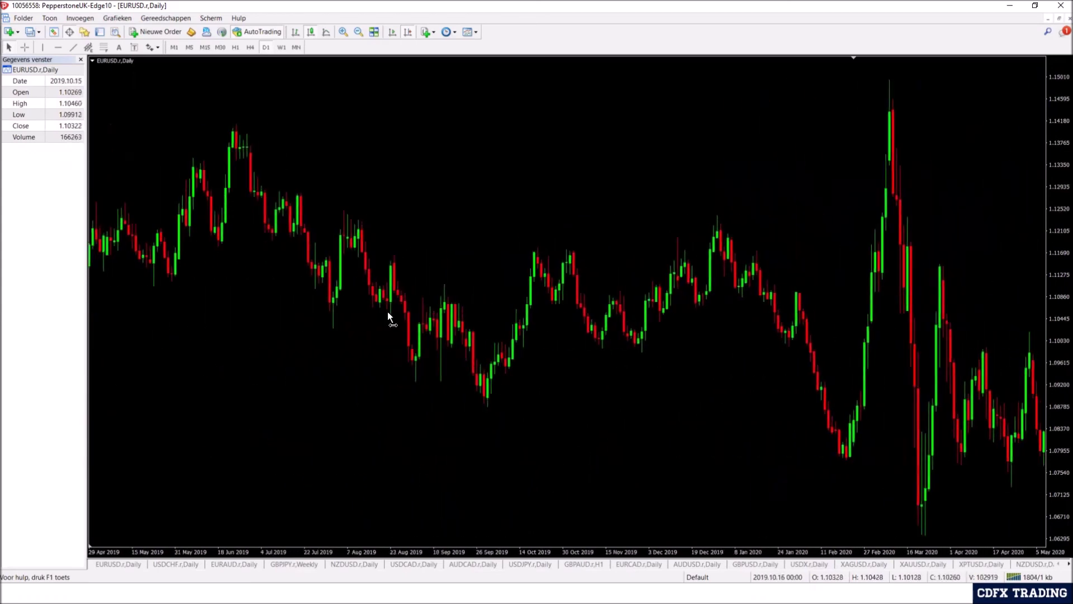
pyautogui.scroll(-14, 440, 307)
pyautogui.click(80, 17)
pyautogui.moveTo(127, 98)
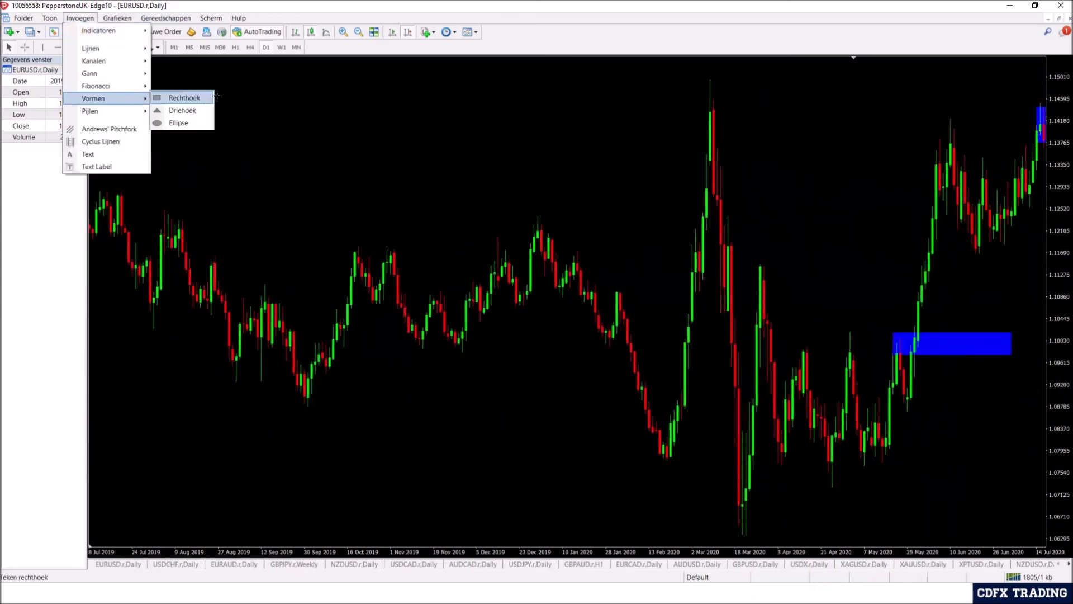
pyautogui.click(185, 99)
pyautogui.moveTo(703, 72); pyautogui.dragTo(750, 101)
# Step: Draw a rectangle across the February 2020 low, about 1.078 to 1.082, ending around early March
pyautogui.click(80, 18)
pyautogui.moveTo(128, 98)
pyautogui.click(184, 98)
pyautogui.moveTo(613, 439); pyautogui.dragTo(704, 457)
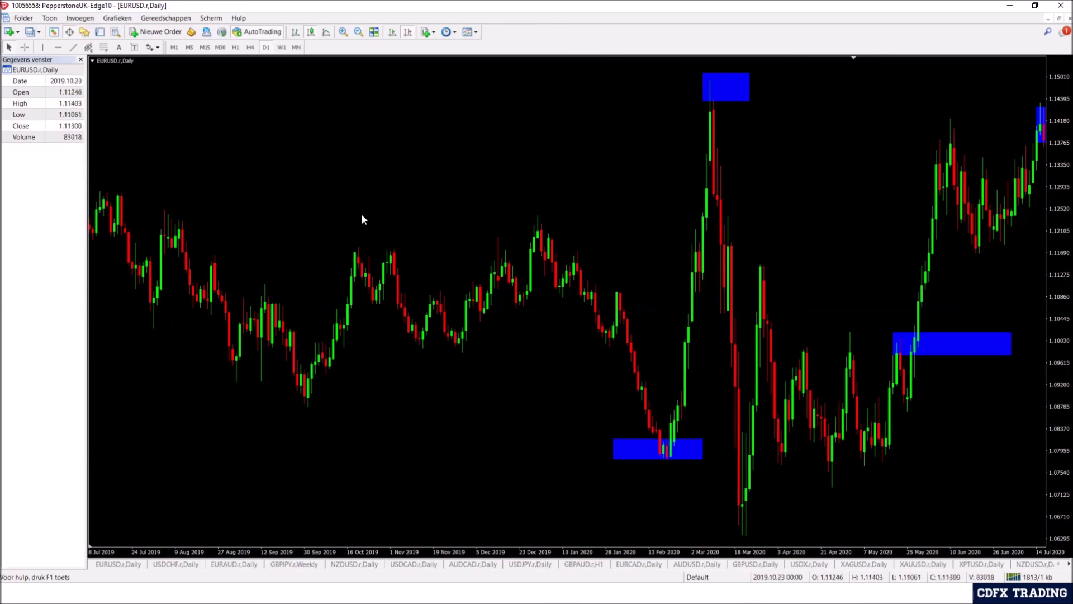
# Step: Draw a rectangle on the 2018 price action and narrow it to the mid-April breakdown, about 1.221 to 1.2235, extending to mid-June
pyautogui.moveTo(736, 160); pyautogui.dragTo(680, 278)
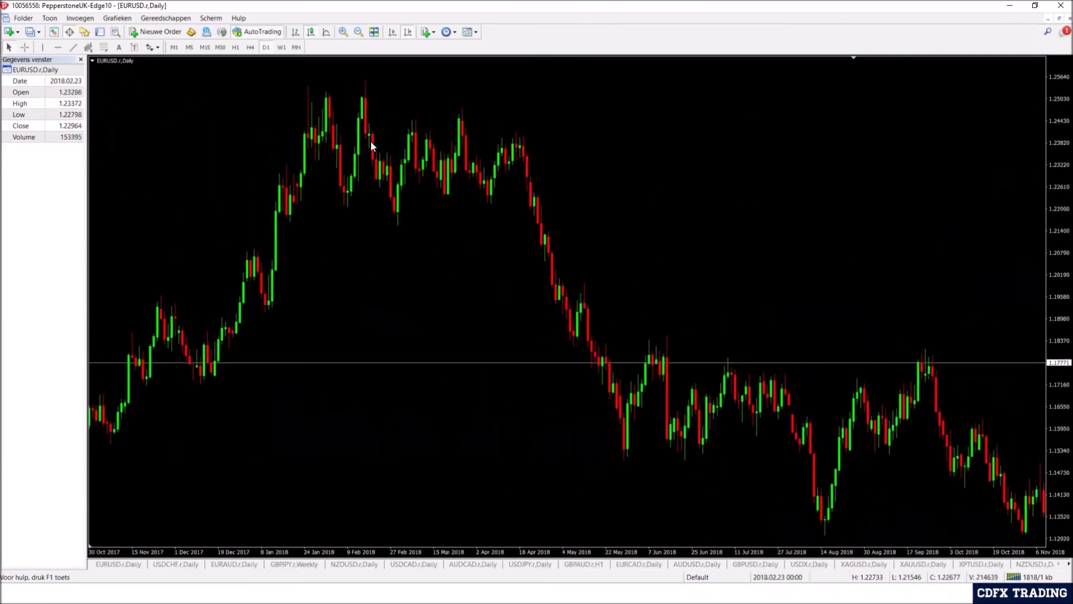
pyautogui.click(80, 18)
pyautogui.moveTo(114, 93)
pyautogui.click(197, 99)
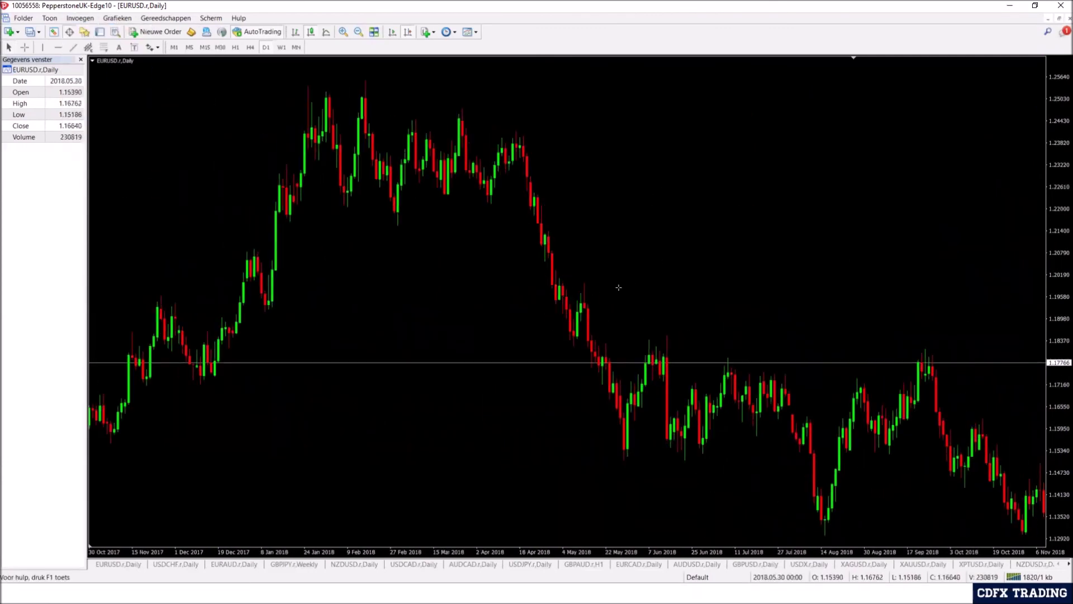
pyautogui.moveTo(240, 206)
pyautogui.mouseDown()
pyautogui.moveTo(563, 237)
pyautogui.moveTo(587, 225)
pyautogui.mouseUp()
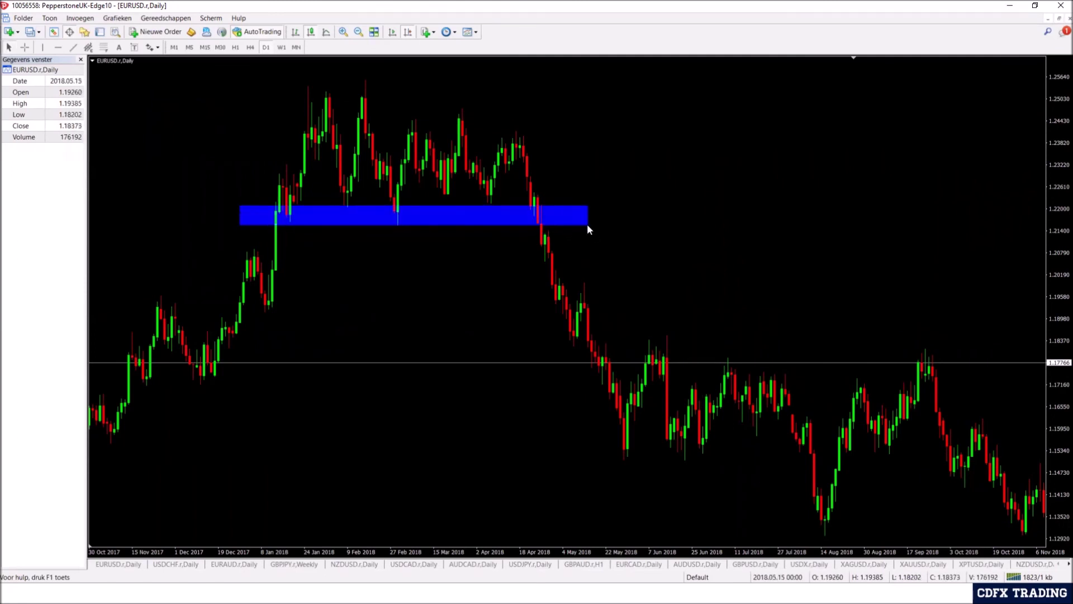
pyautogui.moveTo(240, 207); pyautogui.dragTo(530, 201)
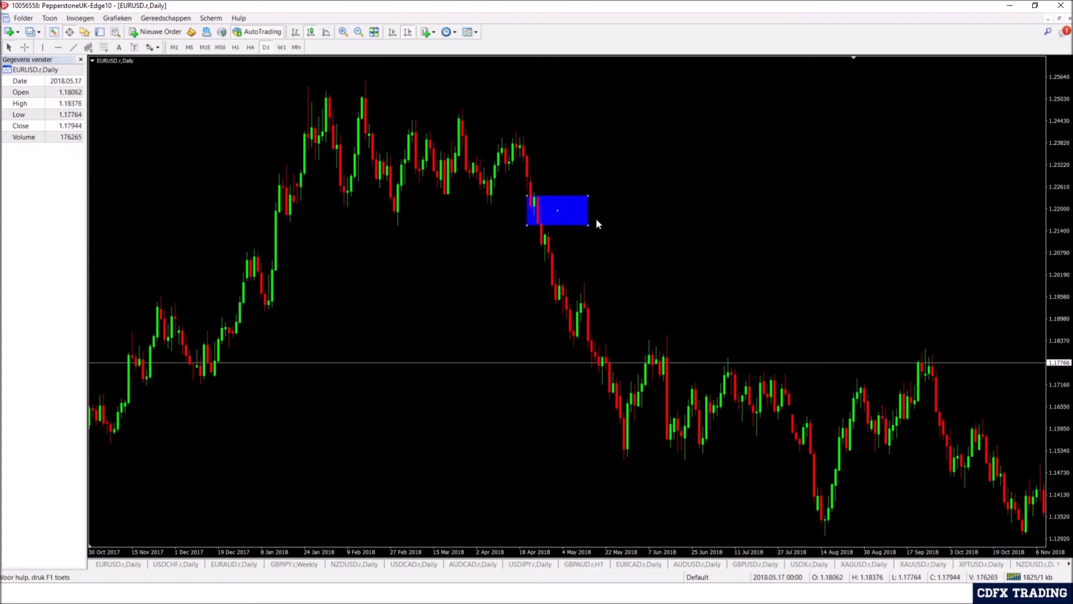
pyautogui.moveTo(588, 225); pyautogui.dragTo(683, 209)
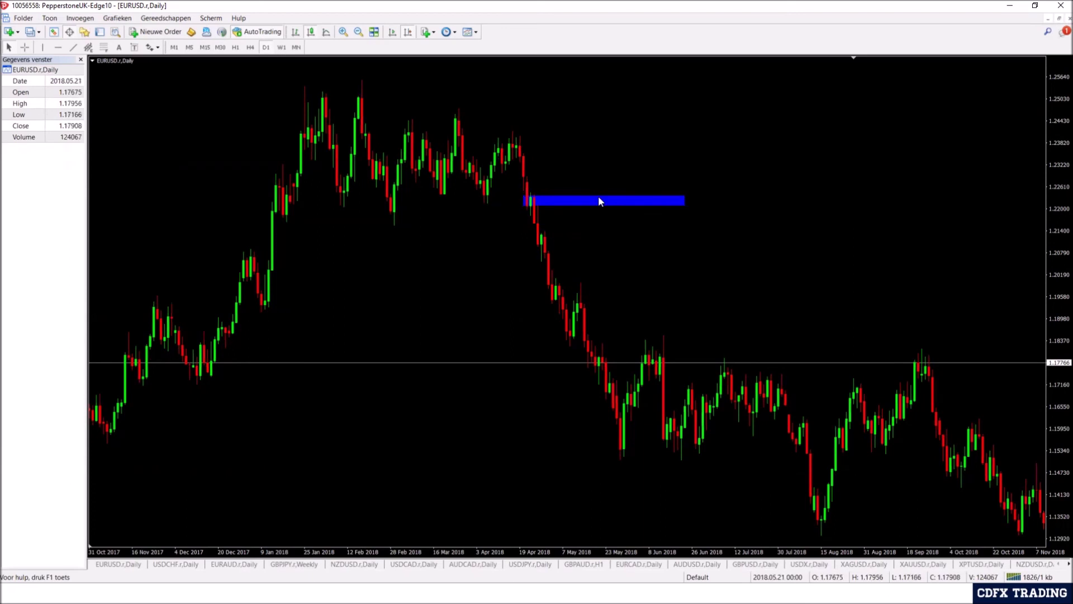
# Step: Lower the bottom edge of the mid-April 2018 breakdown rectangle to about 1.219
pyautogui.doubleClick(530, 203)
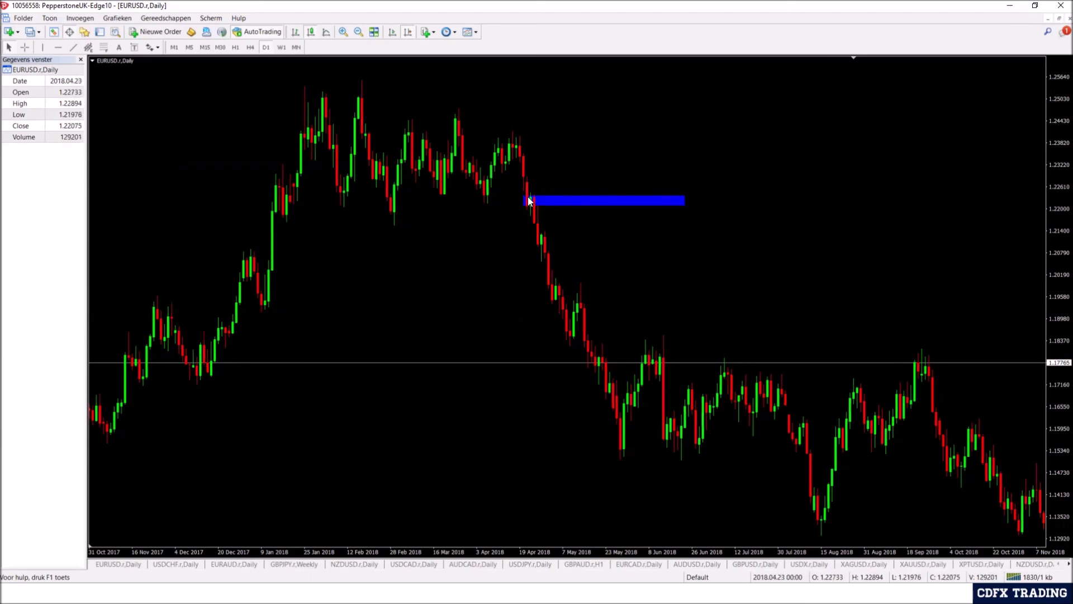
pyautogui.doubleClick(525, 200)
pyautogui.moveTo(523, 201); pyautogui.dragTo(524, 212)
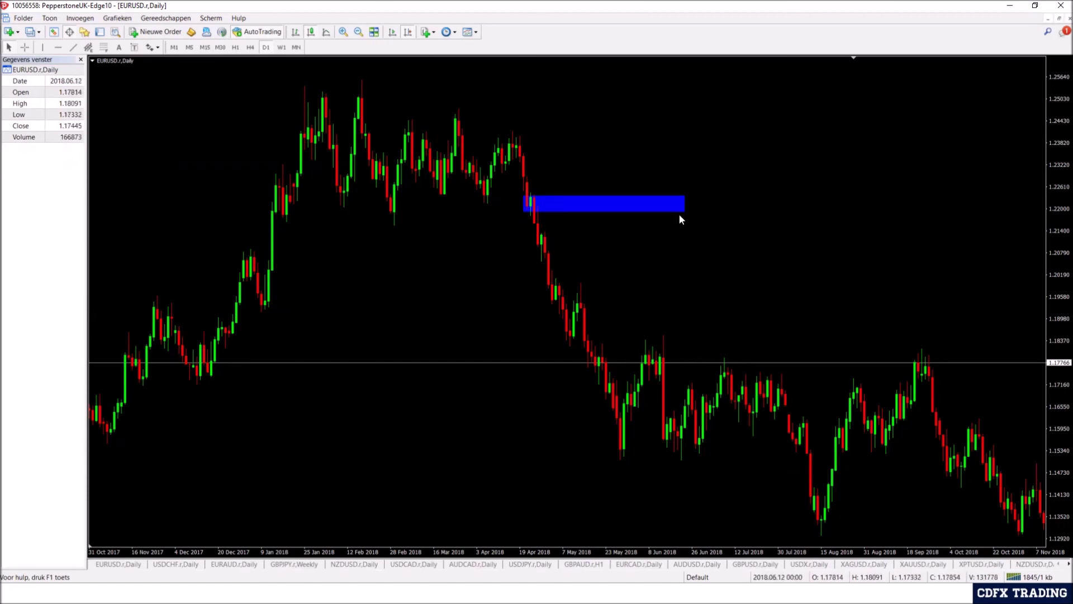
# Step: Shift the edges of the late-November 2020 breakout rectangle slightly higher so that it spans about 1.193 to 1.2005
pyautogui.moveTo(513, 209); pyautogui.dragTo(276, 123)
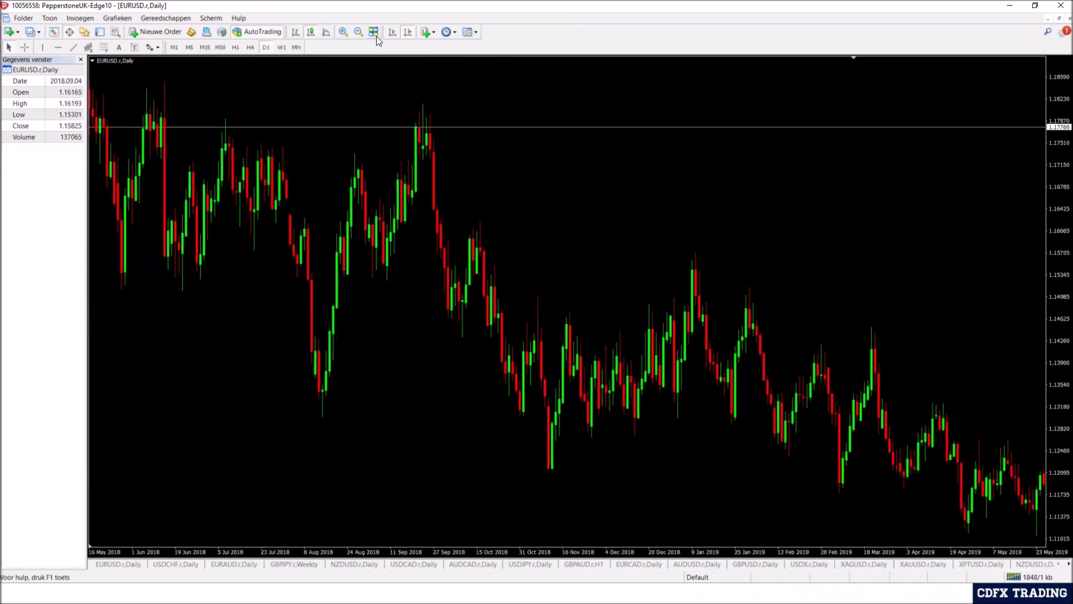
pyautogui.click(358, 32)
pyautogui.moveTo(418, 123); pyautogui.dragTo(218, 203)
pyautogui.moveTo(811, 257); pyautogui.dragTo(419, 258)
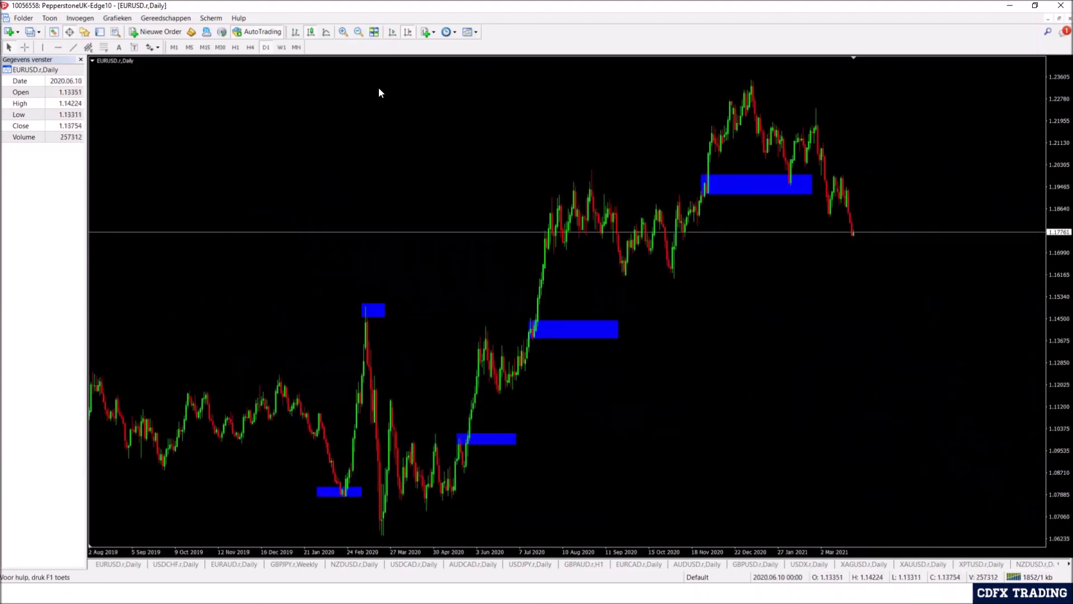
pyautogui.click(343, 32)
pyautogui.click(408, 32)
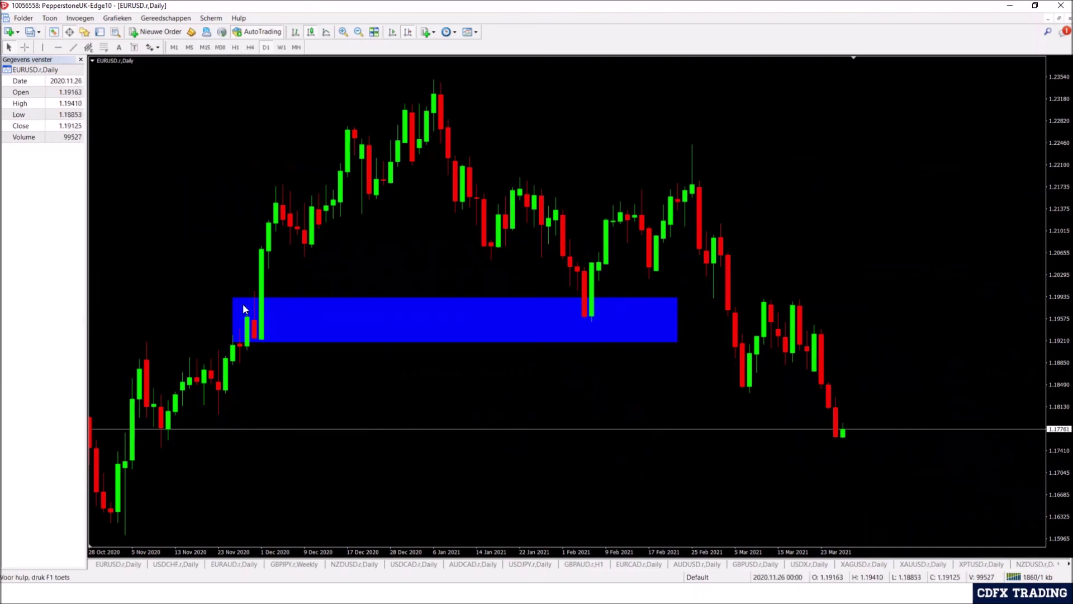
pyautogui.moveTo(236, 297); pyautogui.dragTo(237, 289)
pyautogui.moveTo(244, 346); pyautogui.dragTo(251, 340)
# Step: Switch the chart to the H1 timeframe and examine the early-February 2021 retest of the breakout zone
pyautogui.click(235, 47)
pyautogui.press('pageup')
pyautogui.press('pageup')
pyautogui.press('pageup')
pyautogui.press('pagedown')
pyautogui.press('pagedown')
pyautogui.press('pagedown')
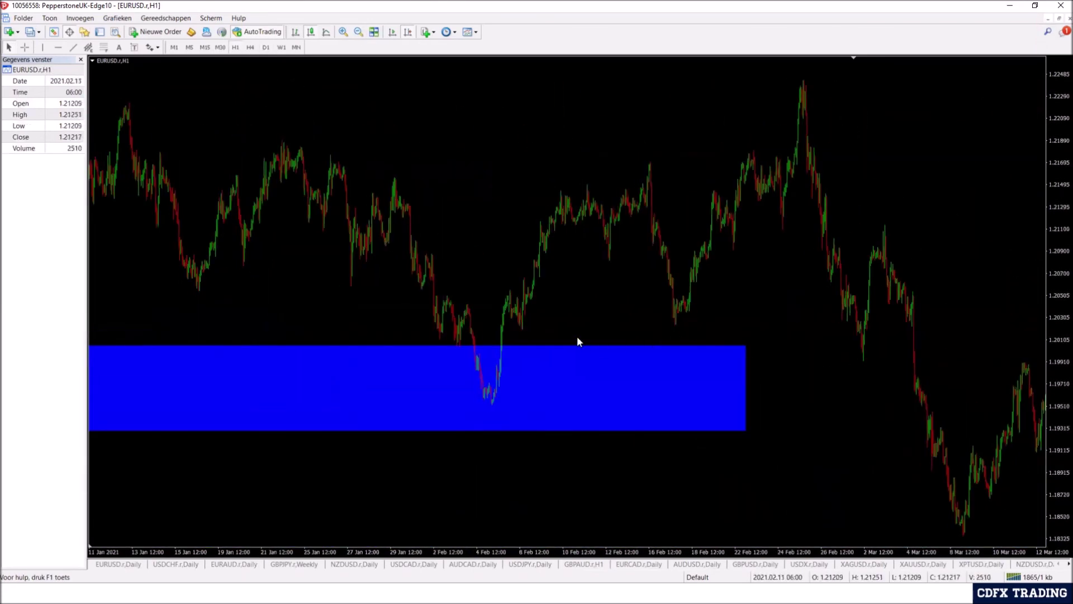
pyautogui.click(343, 31)
pyautogui.scroll(-5, 624, 174)
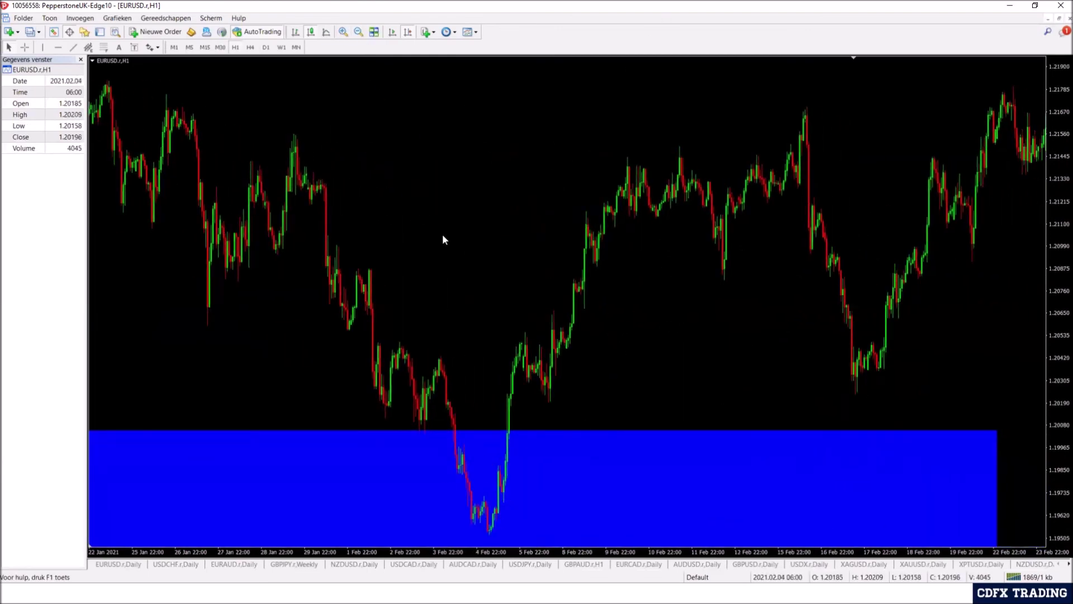
# Step: Examine the late-November 2020 breakout from the zone on H1, and return to the latest prices on the daily timeframe
pyautogui.press('pageup')
pyautogui.press('pageup')
pyautogui.press('pageup')
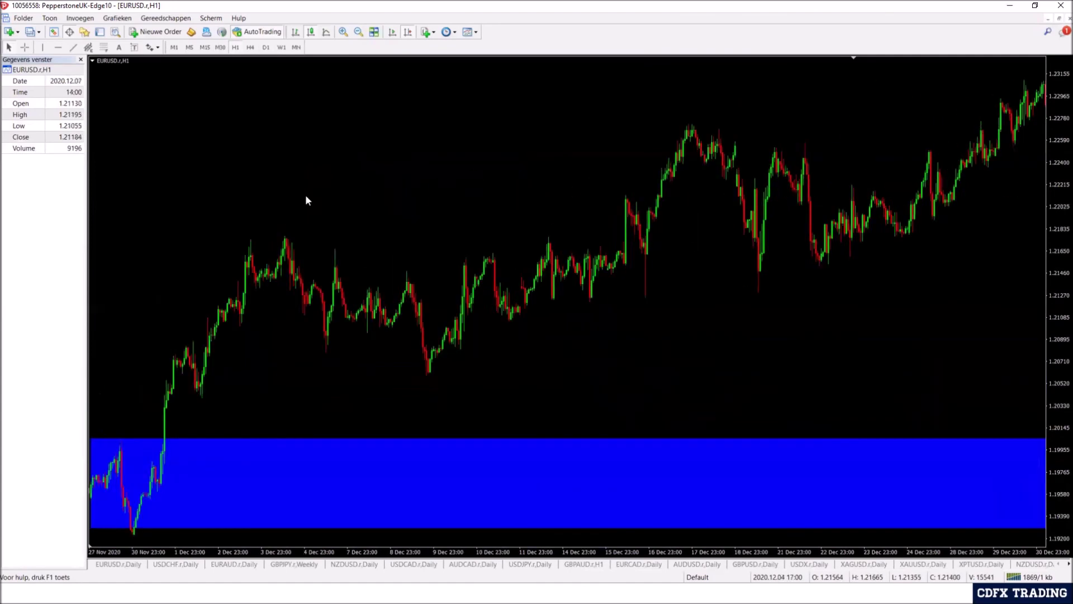
pyautogui.click(267, 47)
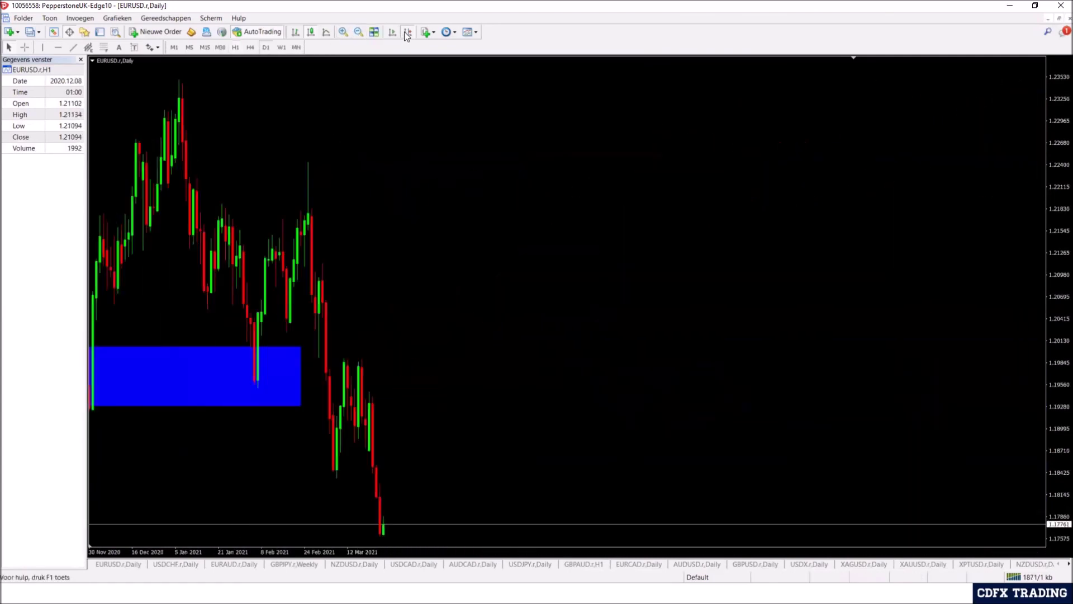
pyautogui.click(407, 33)
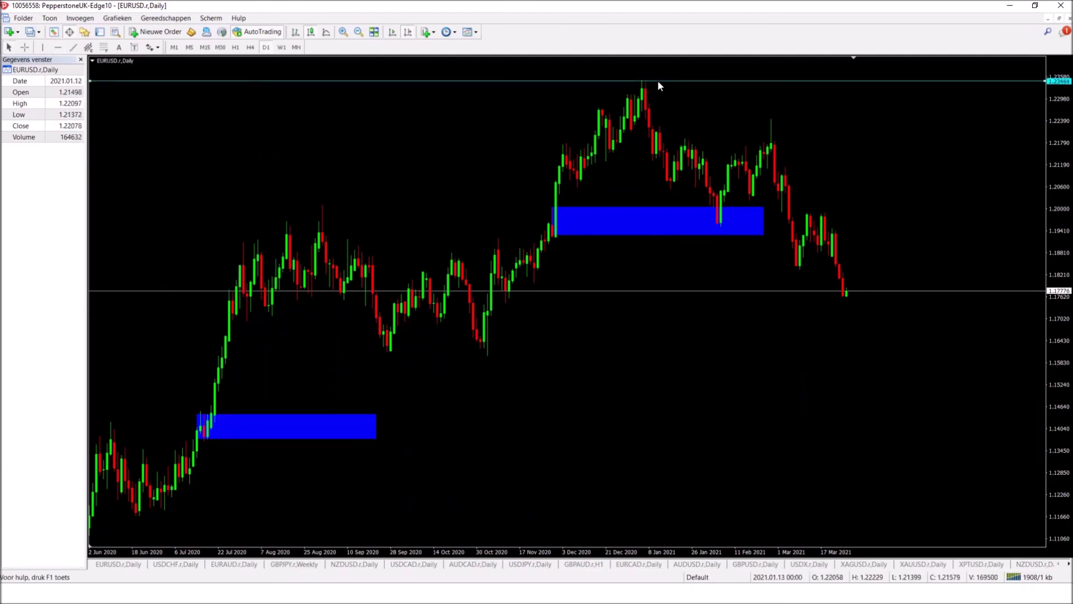
# Step: Sketch the September to November 2020 range in red with its support, resistance and a false break below it, and clear the sketch
pyautogui.scroll(1, 657, 79)
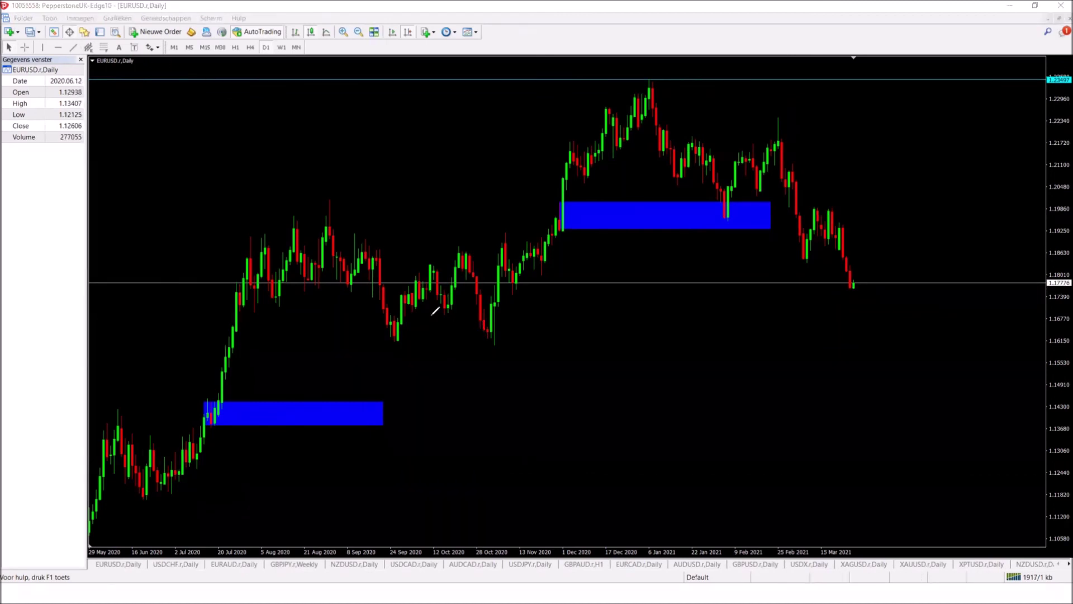
pyautogui.moveTo(407, 323); pyautogui.dragTo(488, 331)
pyautogui.moveTo(388, 343); pyautogui.dragTo(611, 348)
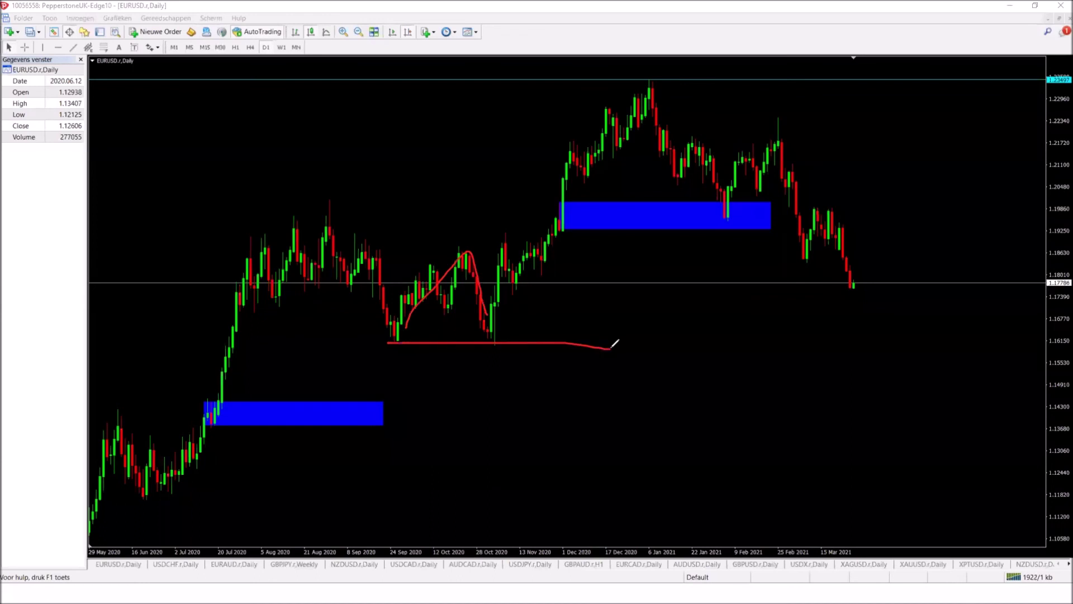
pyautogui.moveTo(479, 296)
pyautogui.mouseDown()
pyautogui.moveTo(515, 314)
pyautogui.moveTo(526, 199)
pyautogui.mouseUp()
pyautogui.moveTo(456, 252); pyautogui.dragTo(605, 253)
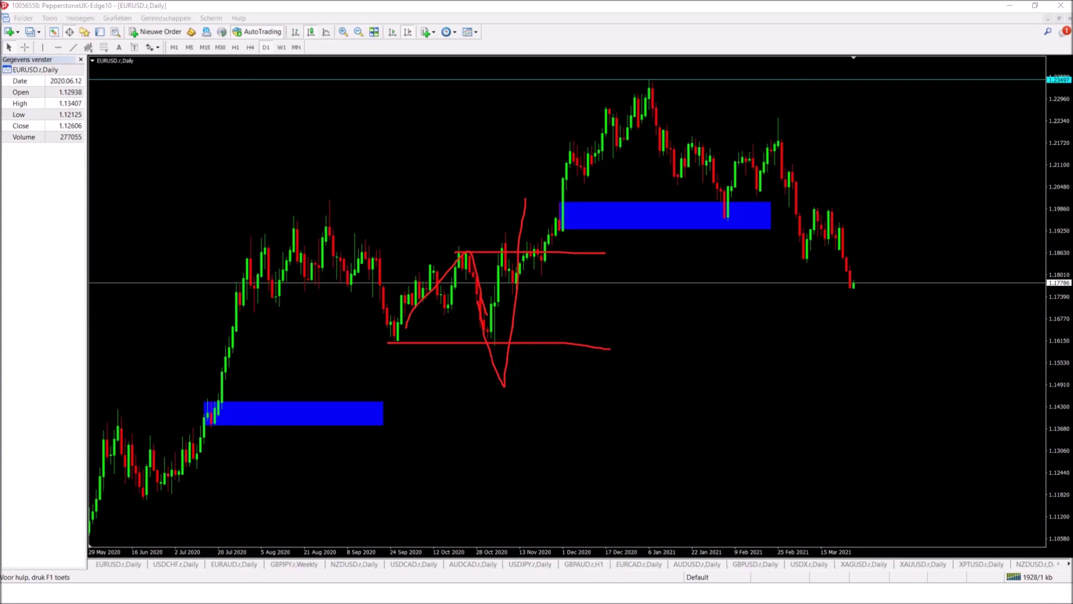
pyautogui.press('Escape')
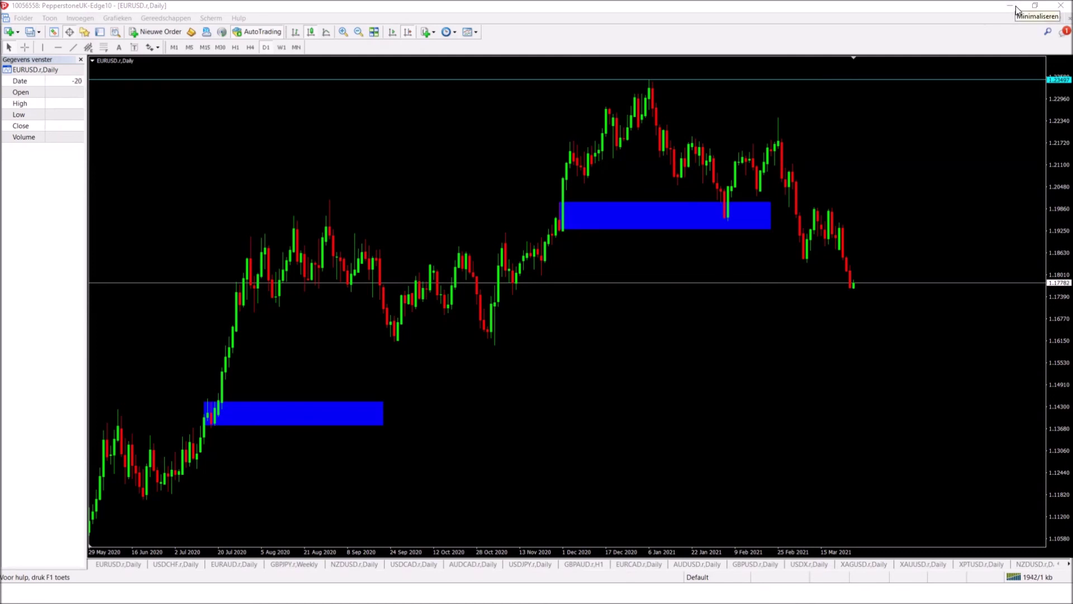
# Step: Extend the February 2020 low rectangle to about 23 March 2020, across the March sell-off, and return to the latest prices
pyautogui.scroll(-10, 641, 277)
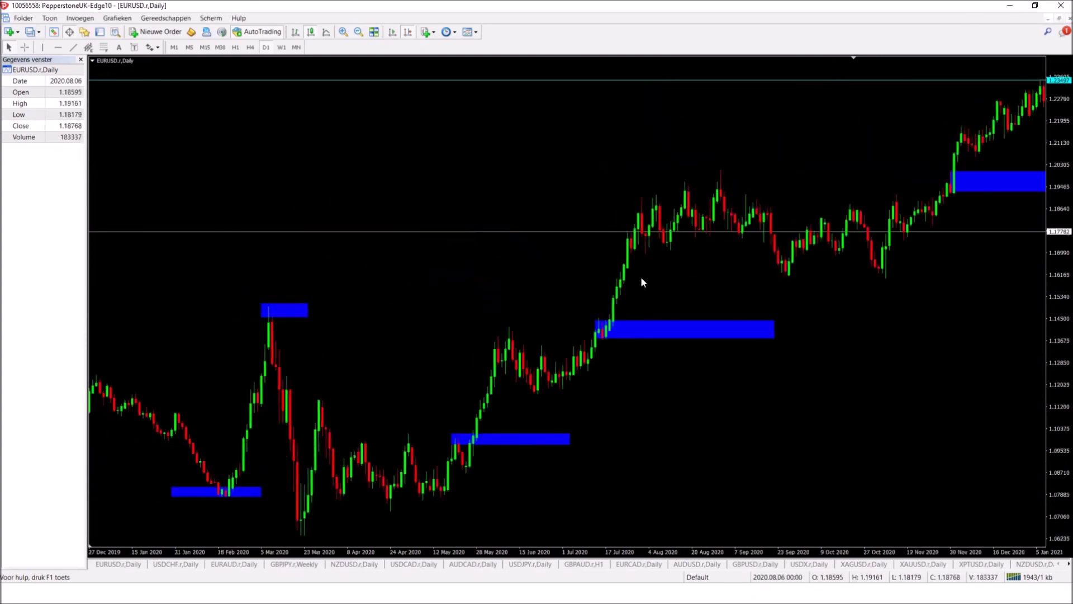
pyautogui.scroll(10, 519, 326)
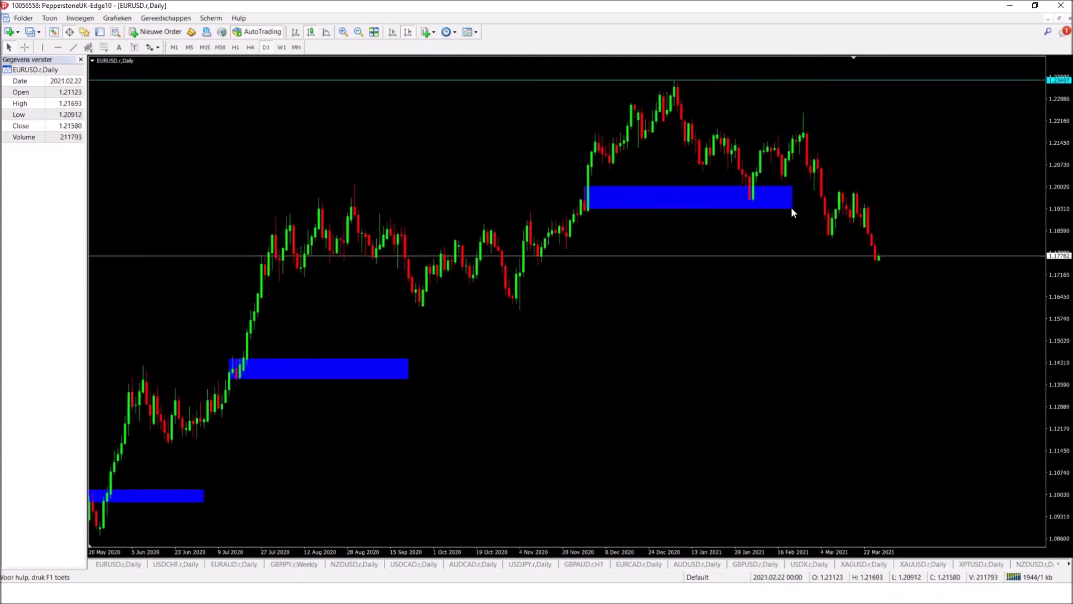
pyautogui.scroll(-10, 615, 262)
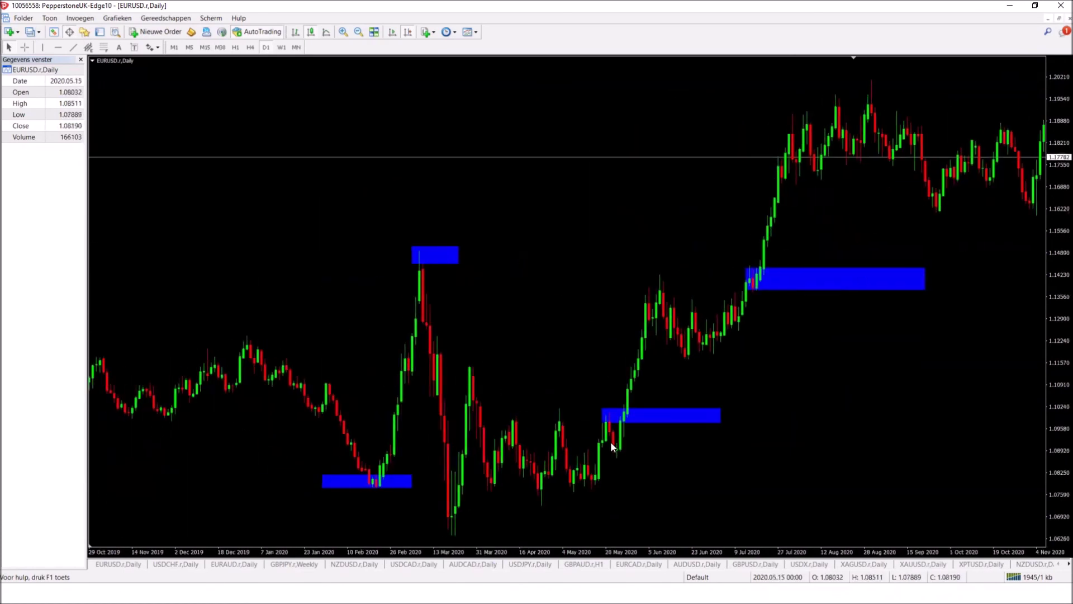
pyautogui.scroll(-3, 613, 446)
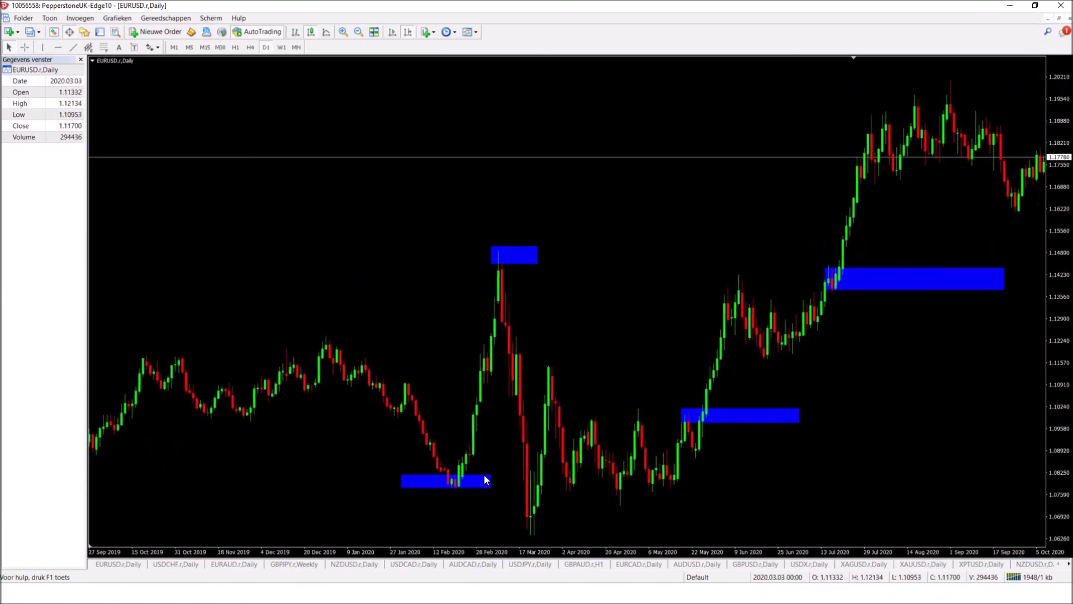
pyautogui.moveTo(485, 479); pyautogui.dragTo(533, 475)
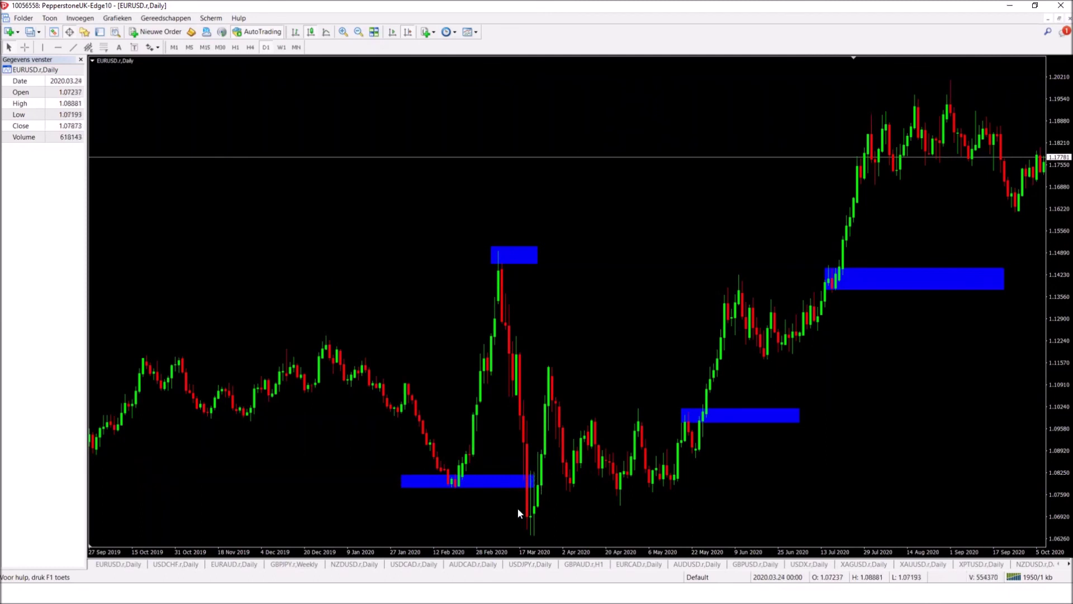
pyautogui.moveTo(528, 494); pyautogui.dragTo(747, 370)
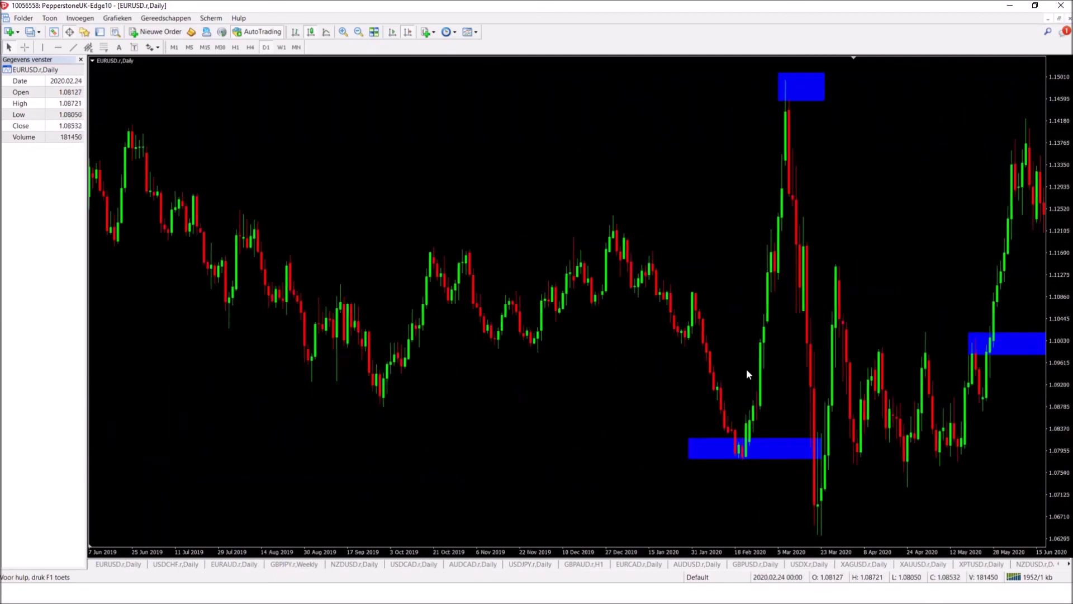
pyautogui.click(408, 32)
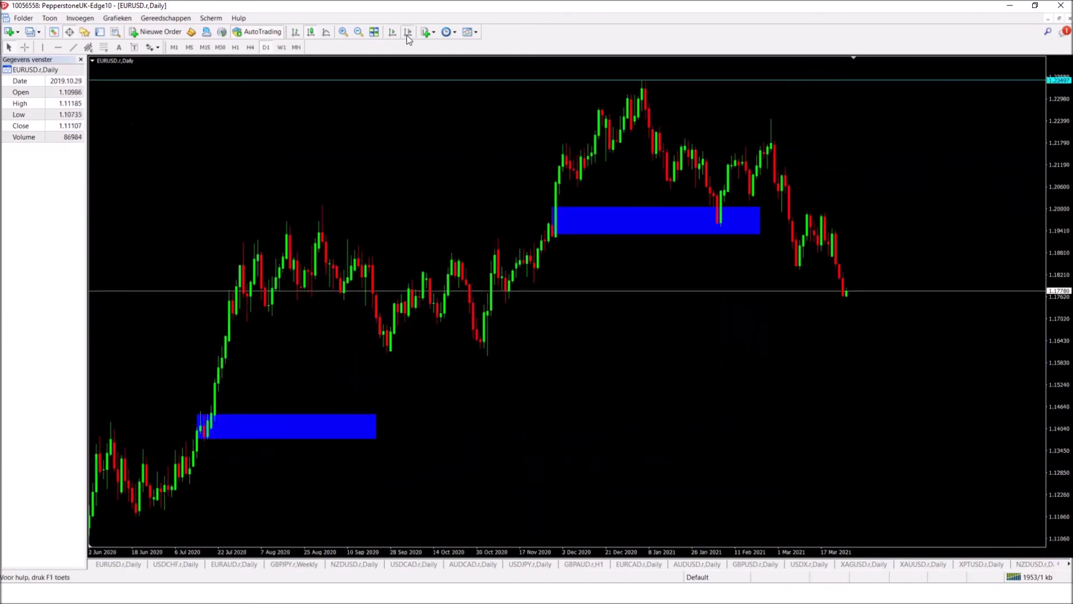